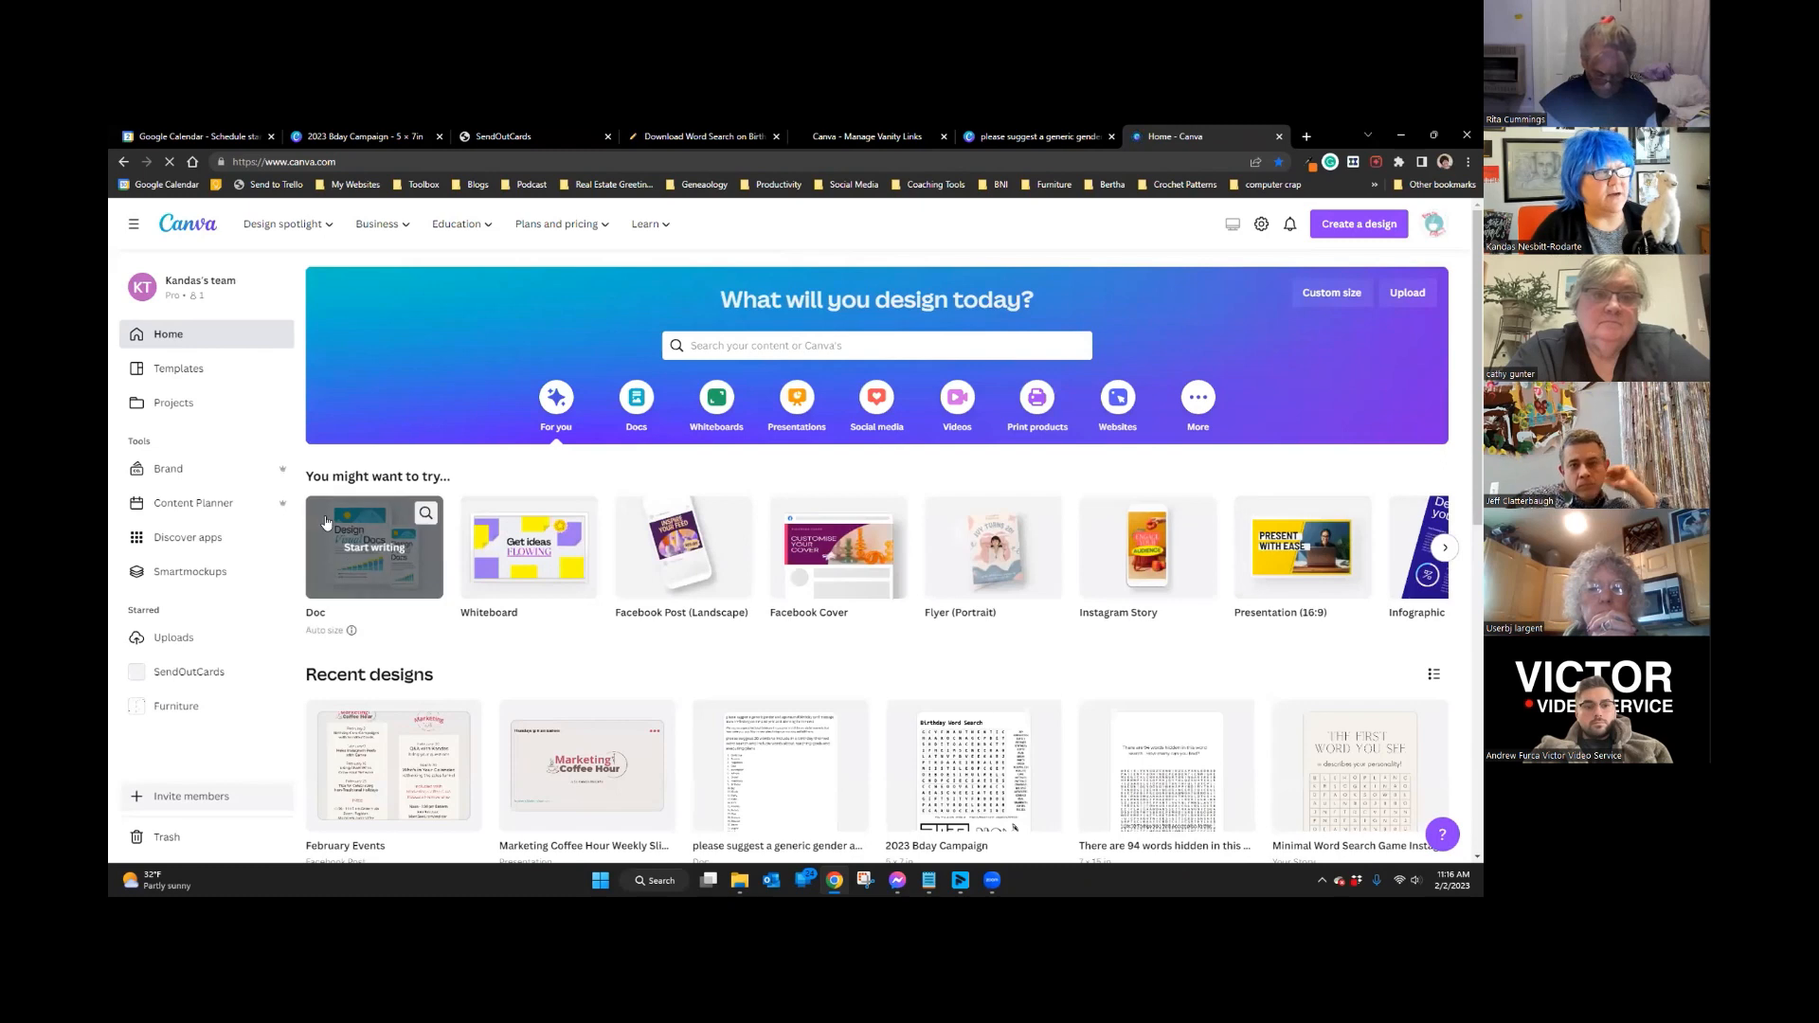
Step: Create a new blank Canva Doc from the Doc suggestion tile
left_click(365, 548)
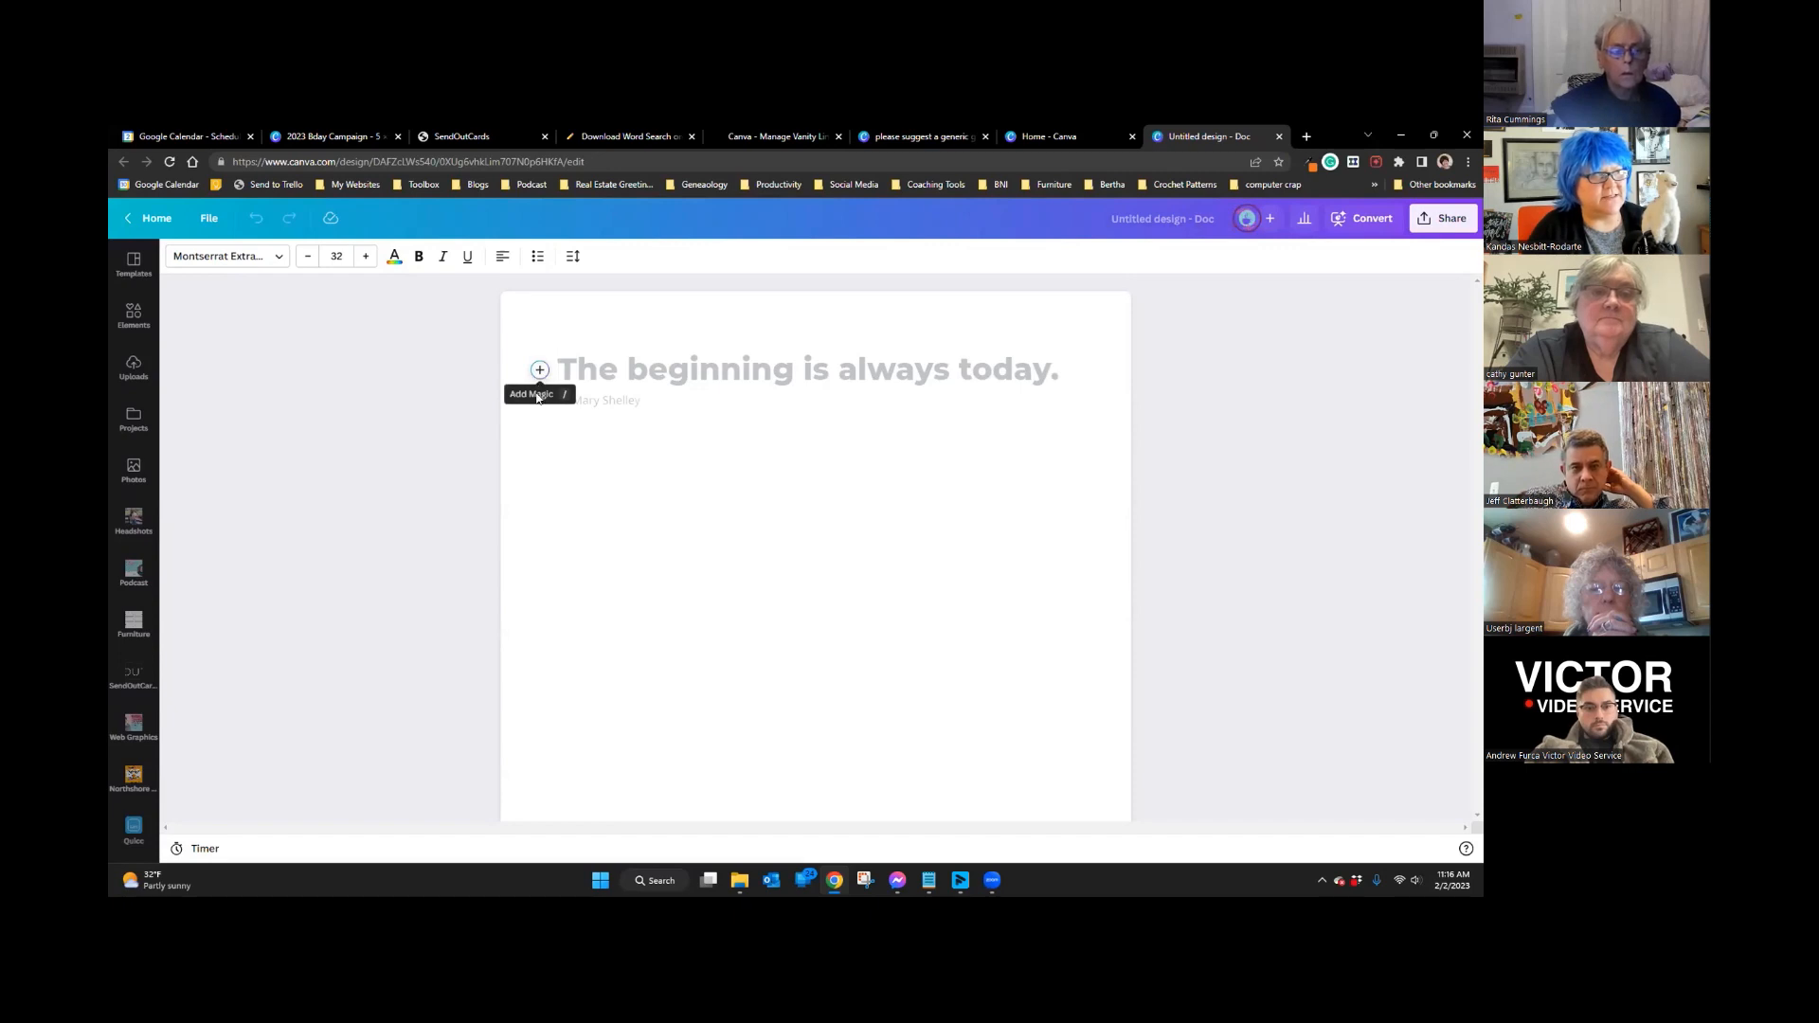
Step: Use Magic Write with the prompt 'Share 5 groovy reasons people should love llamas' and accept the result
left_click(559, 366)
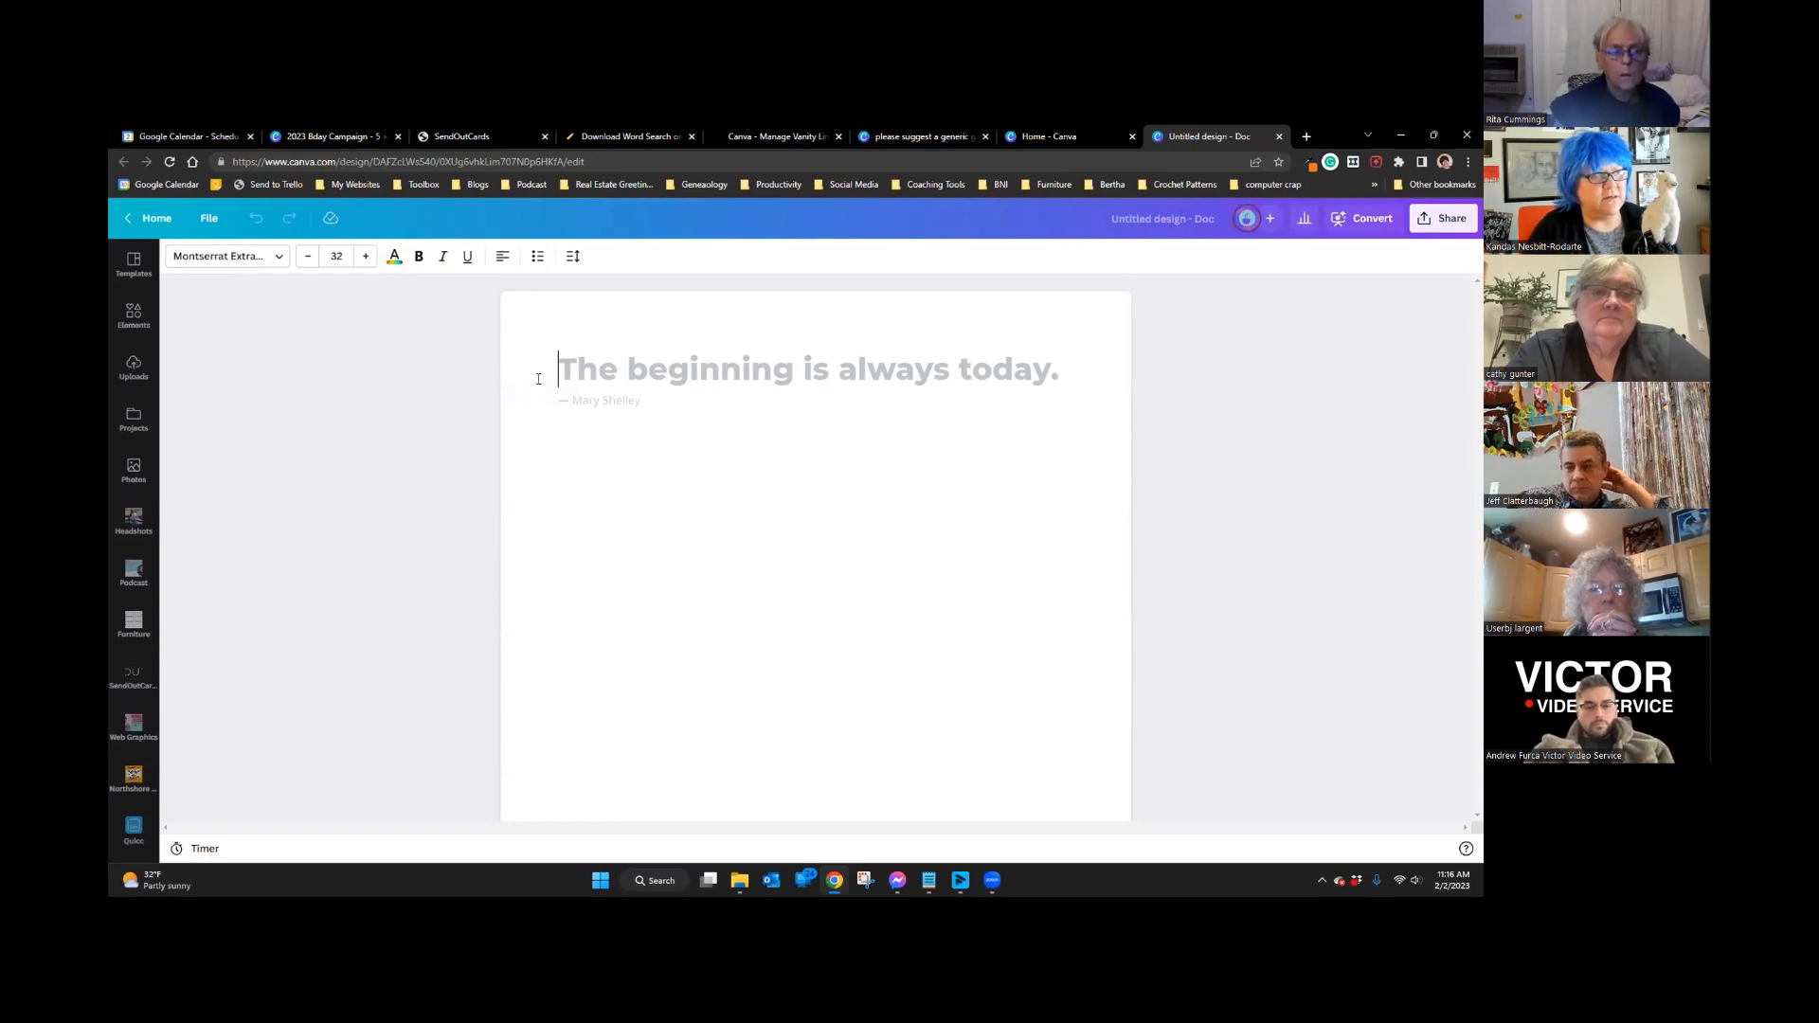
left_click(538, 372)
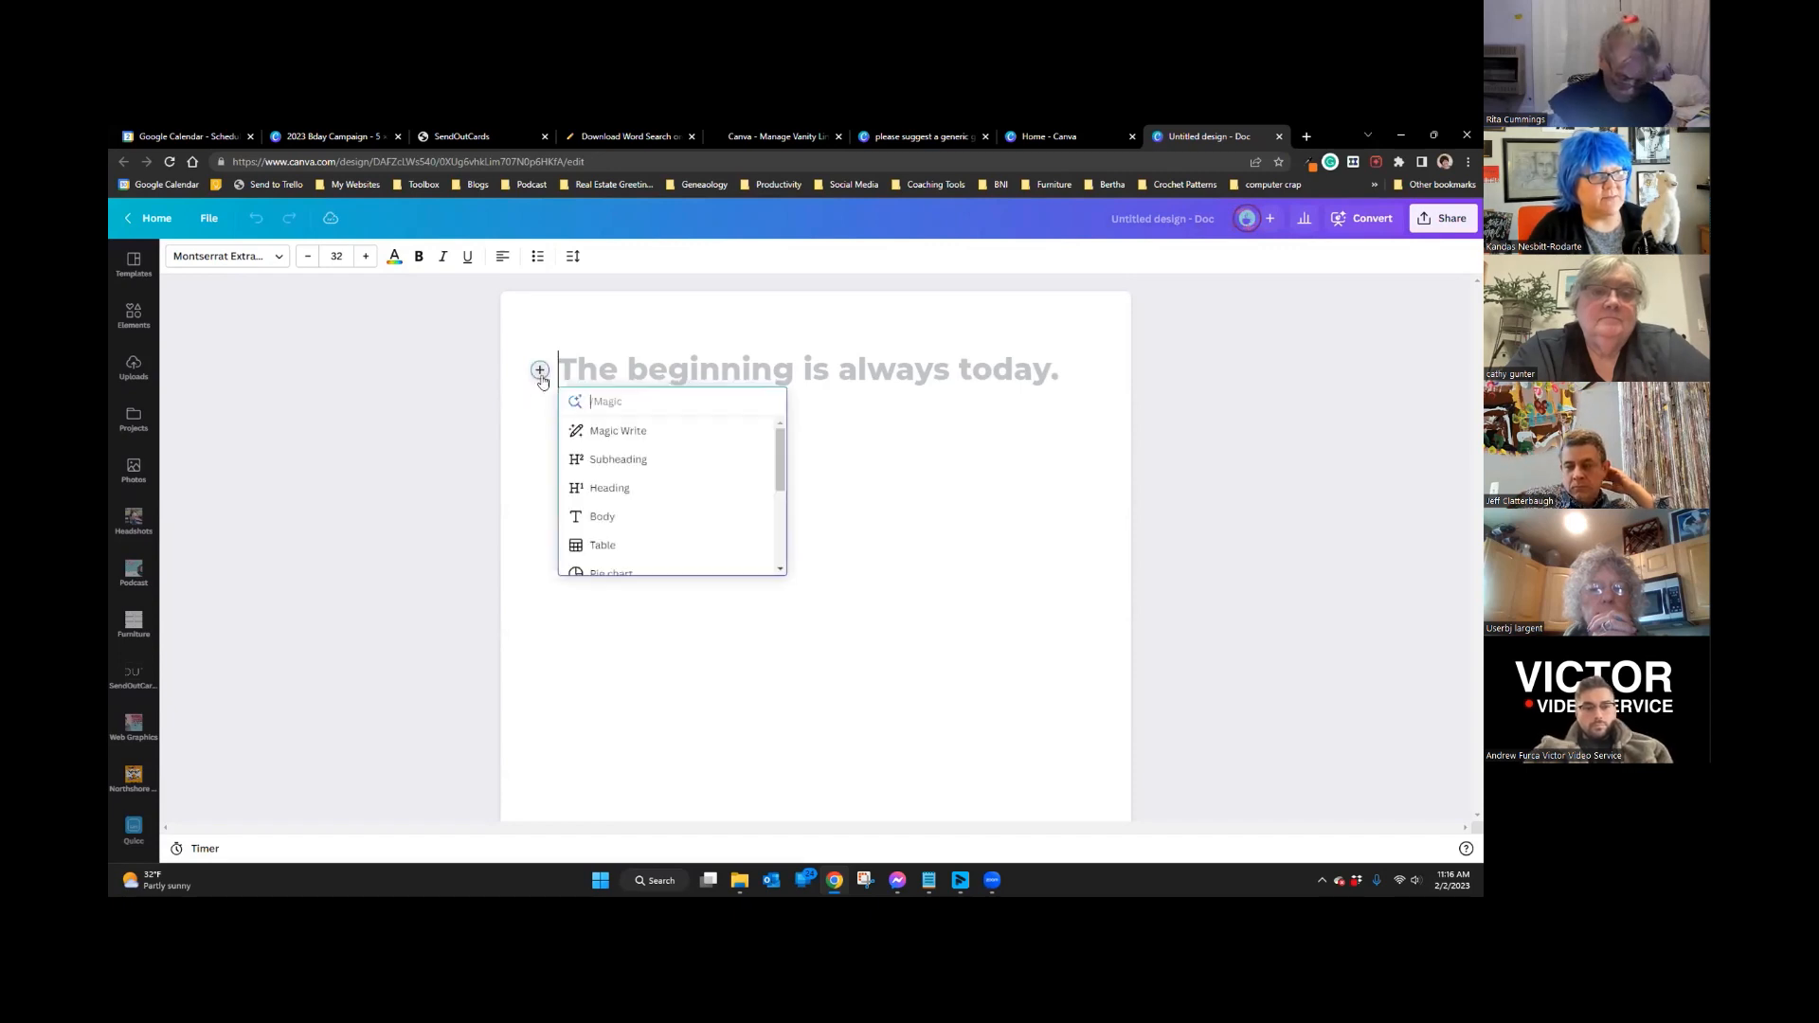
left_click(603, 432)
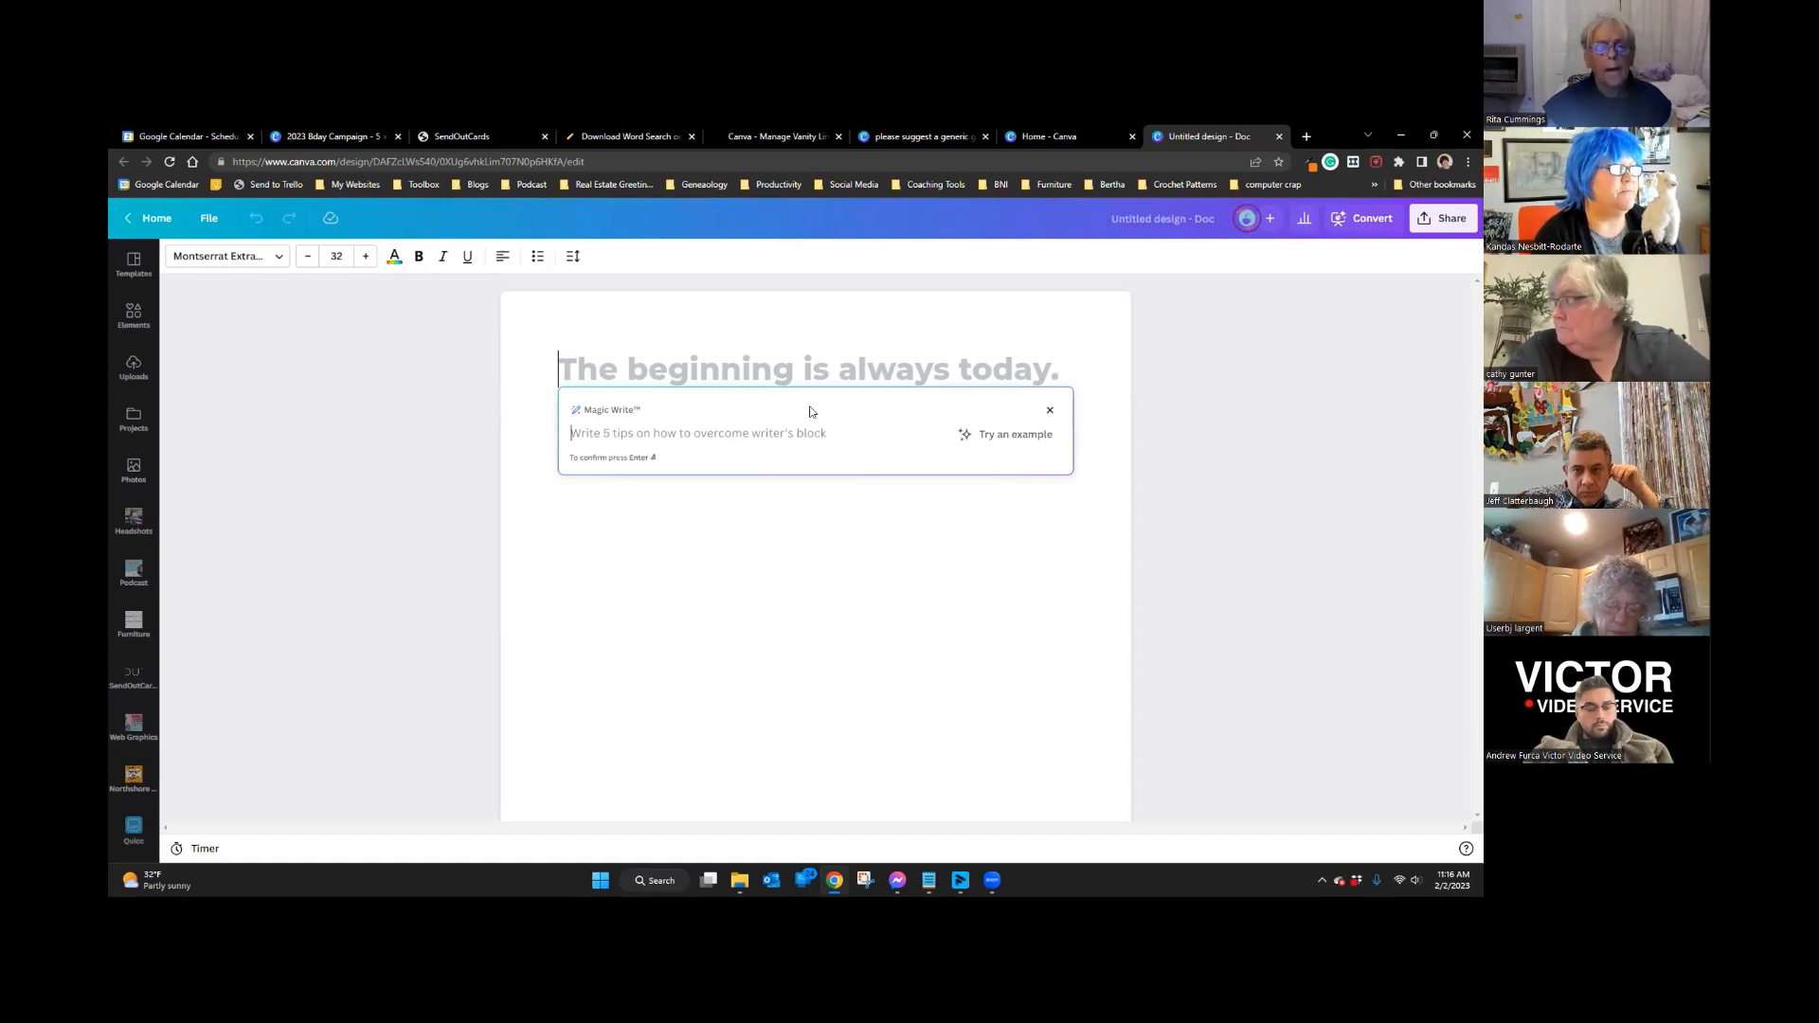
type("Share")
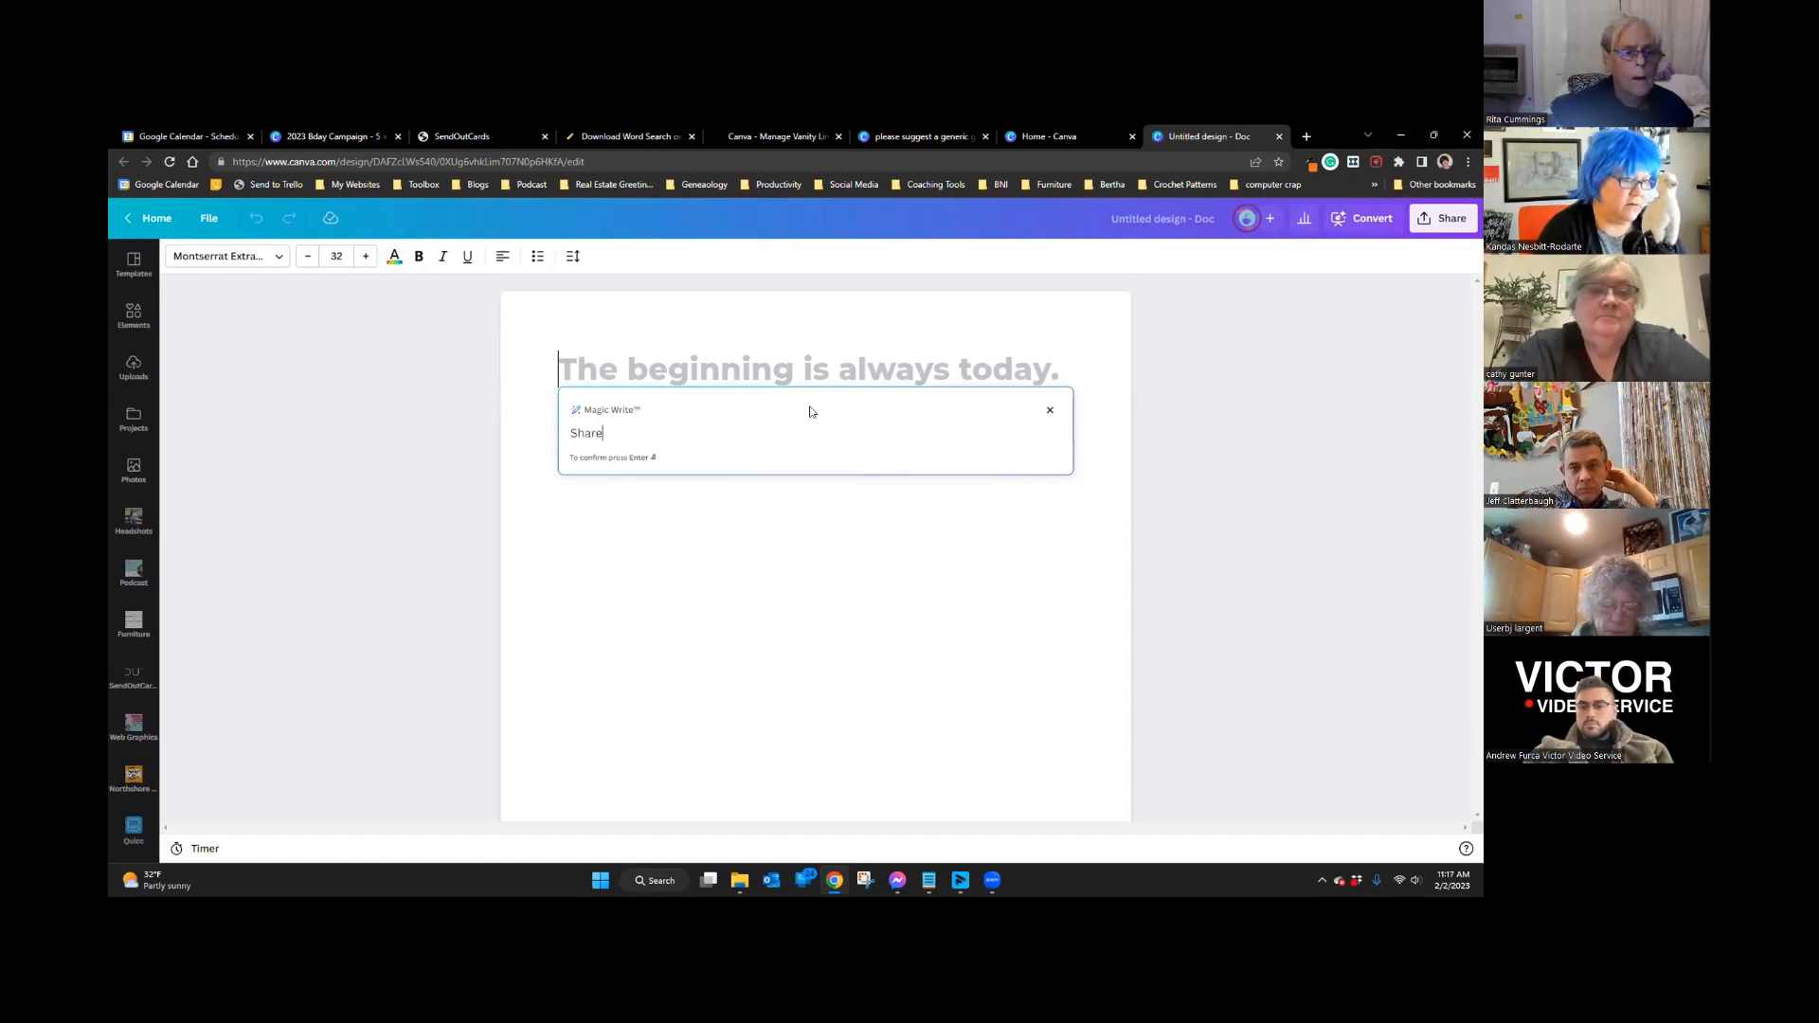
type(" 5 groovy rason")
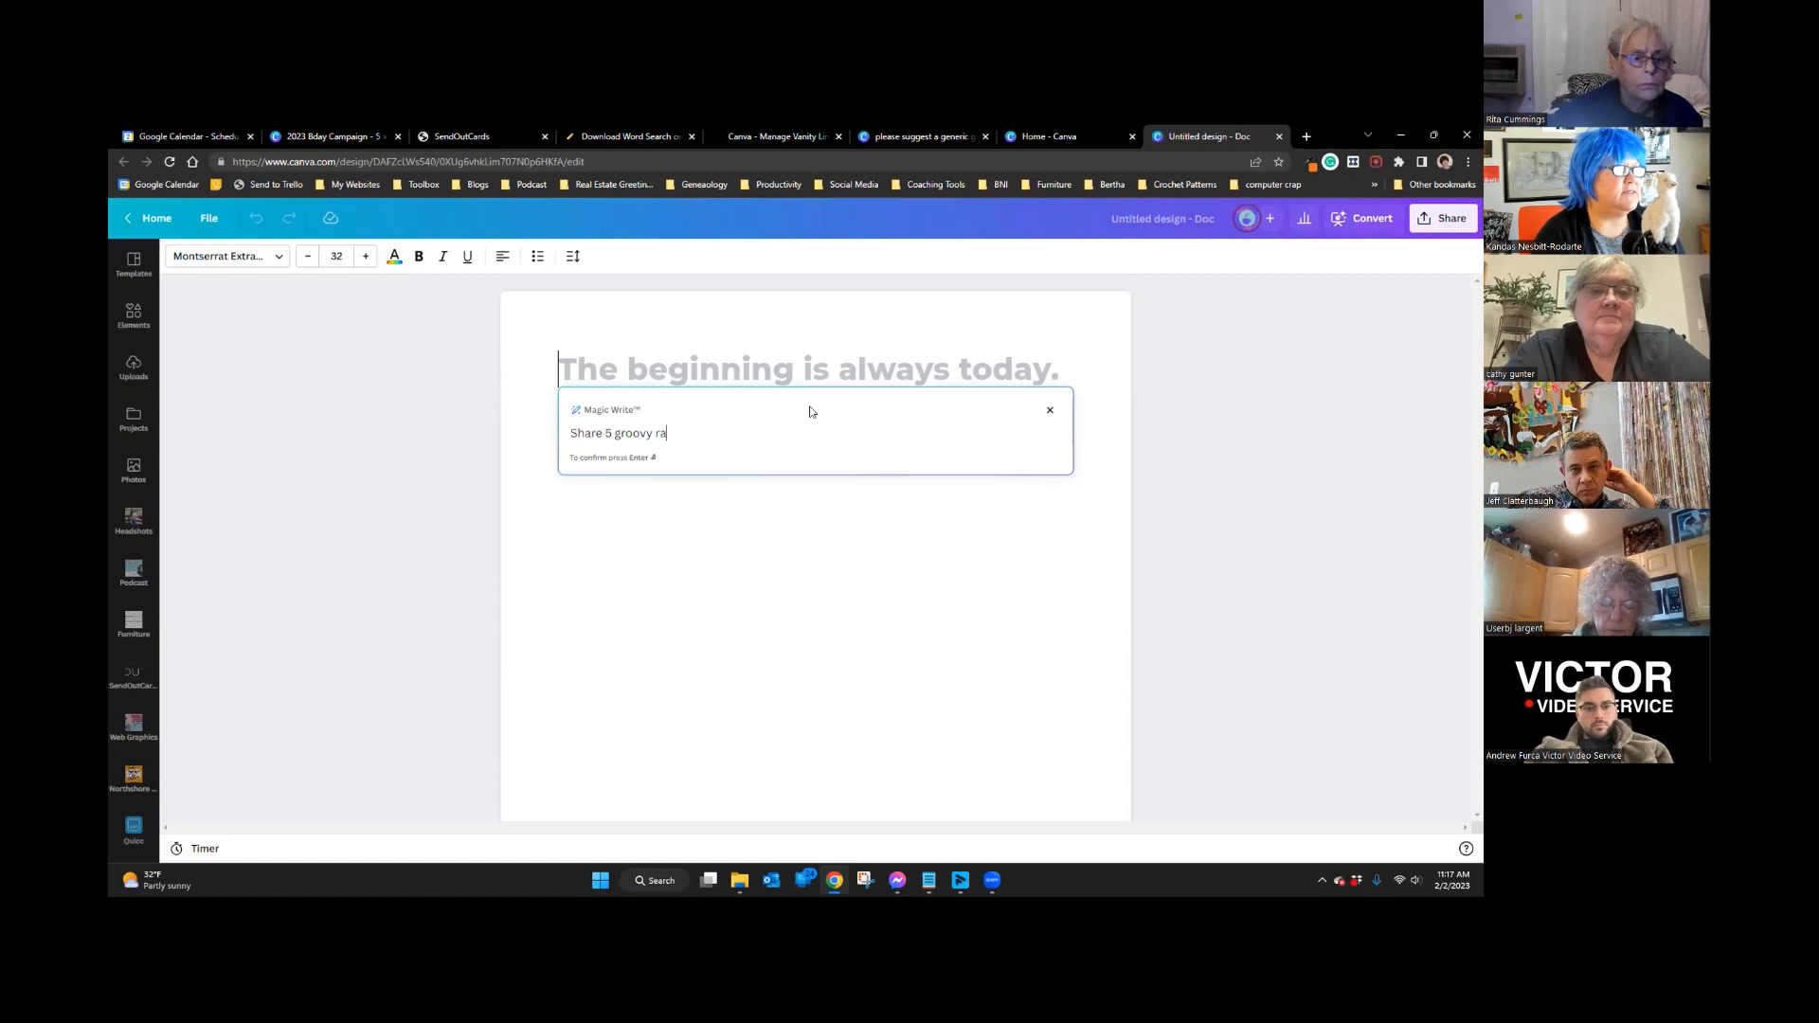
key("BackSpace")
key("BackSpace")
key("BackSpace")
type("easons people should love llamas")
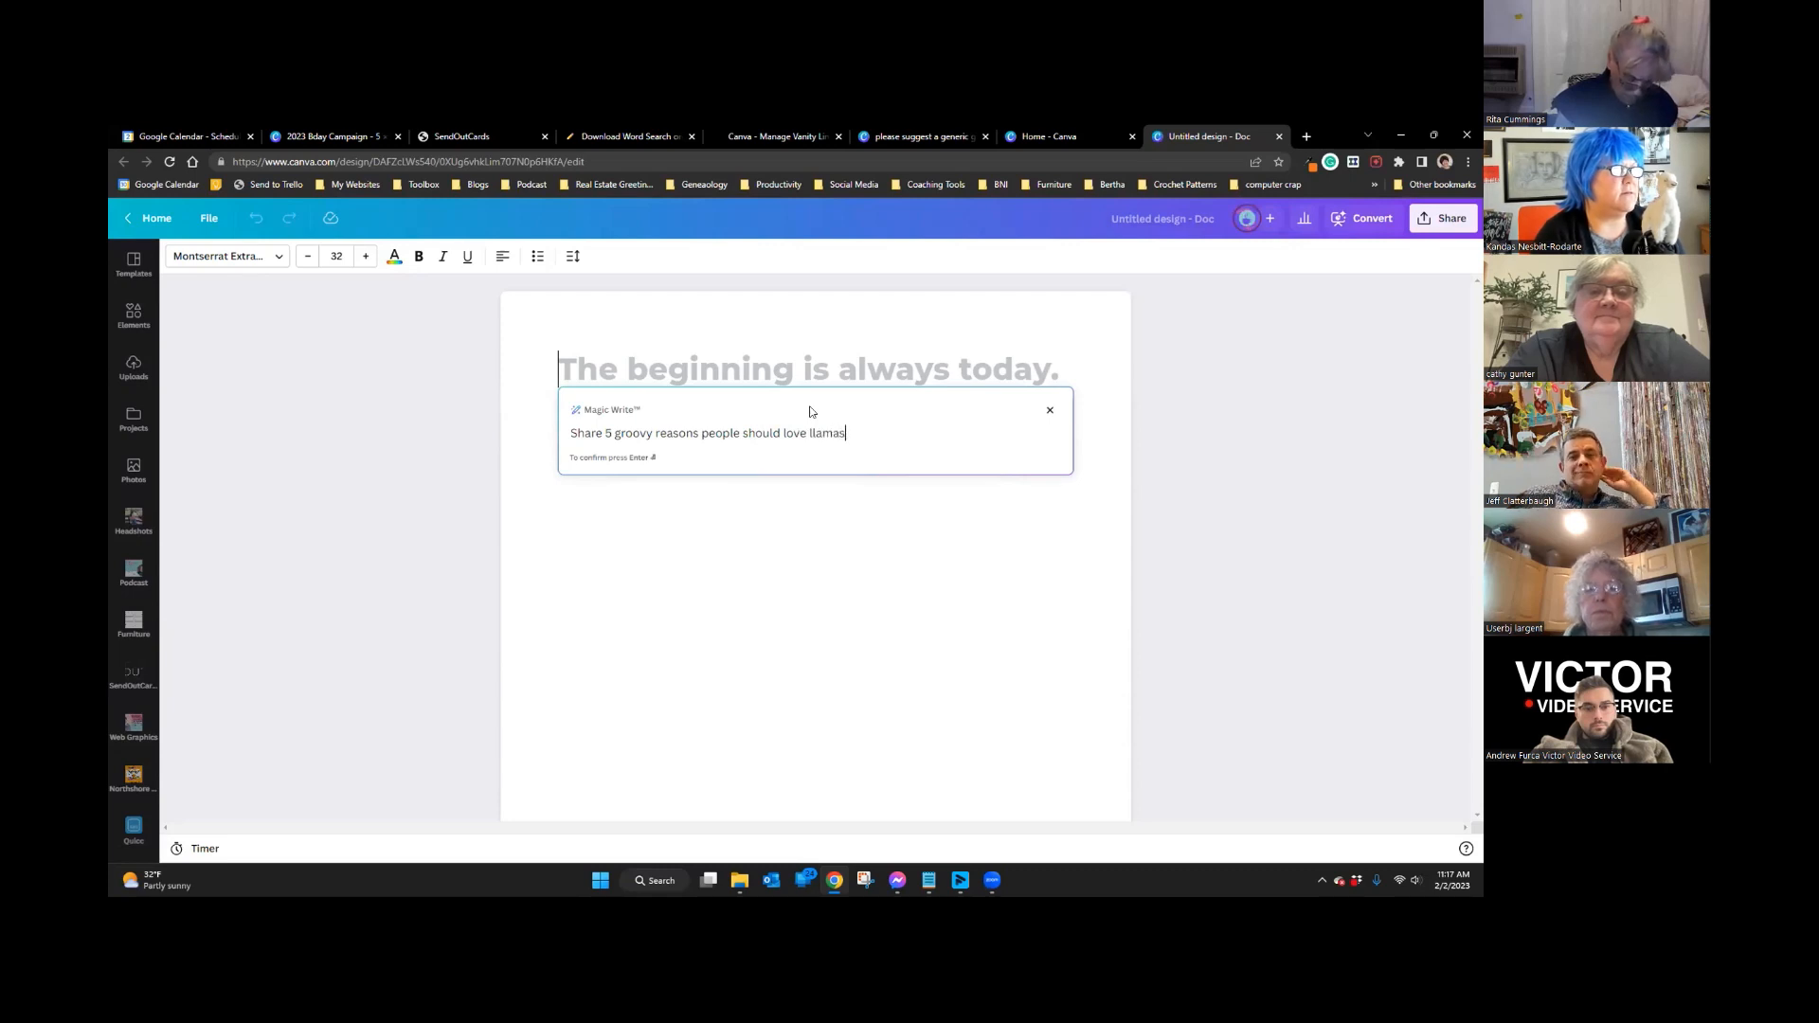
key("Return")
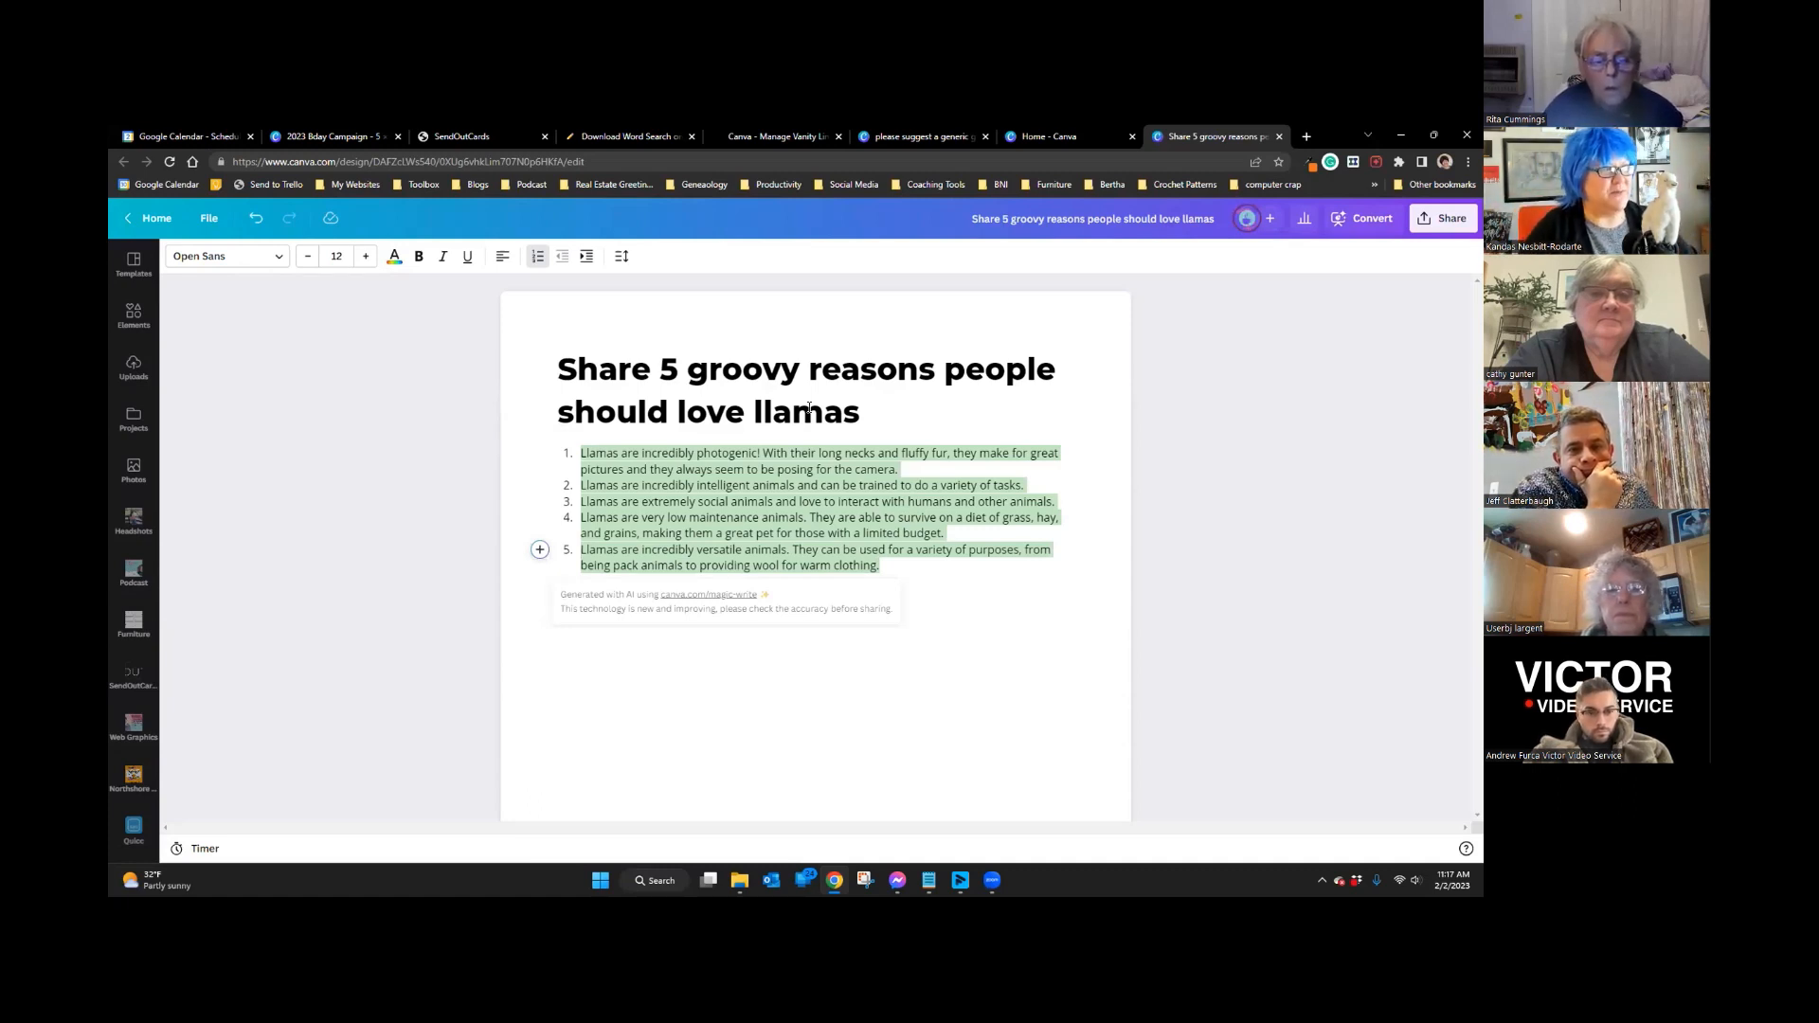
left_click(1001, 559)
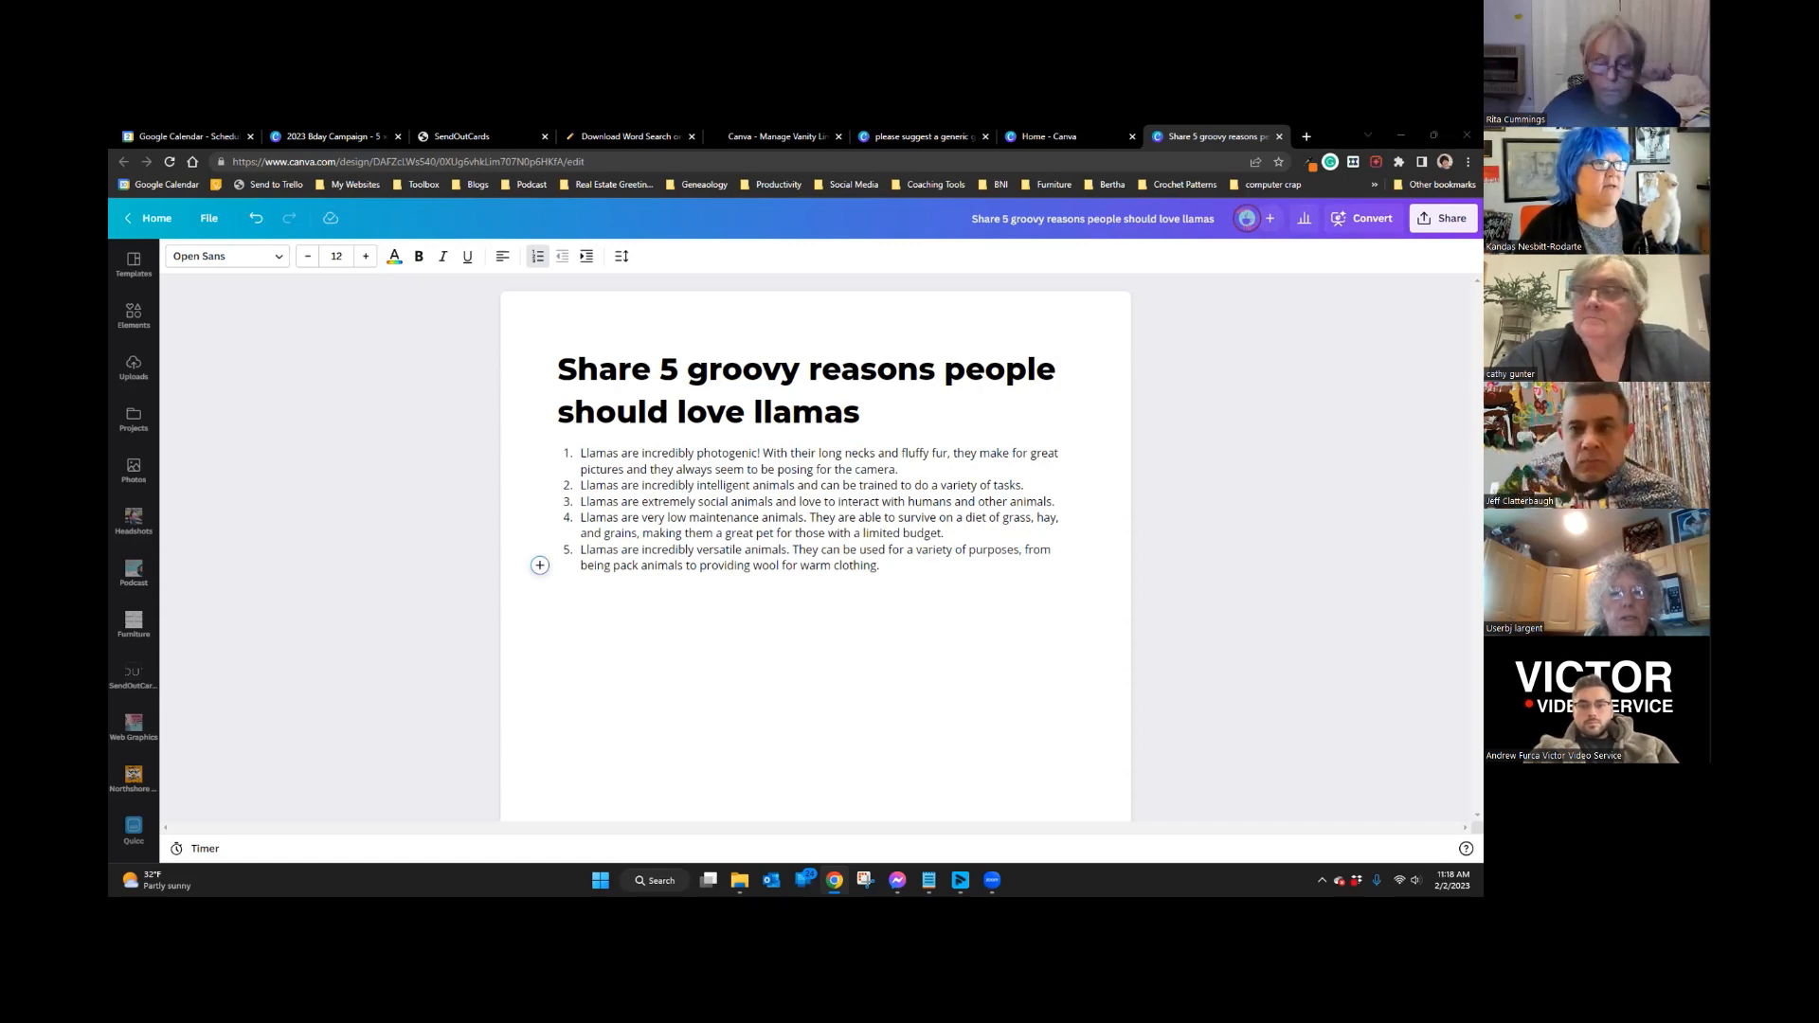
Step: Close the llama doc and Canva home tabs, then review the birthday suggestions doc
left_click(1280, 137)
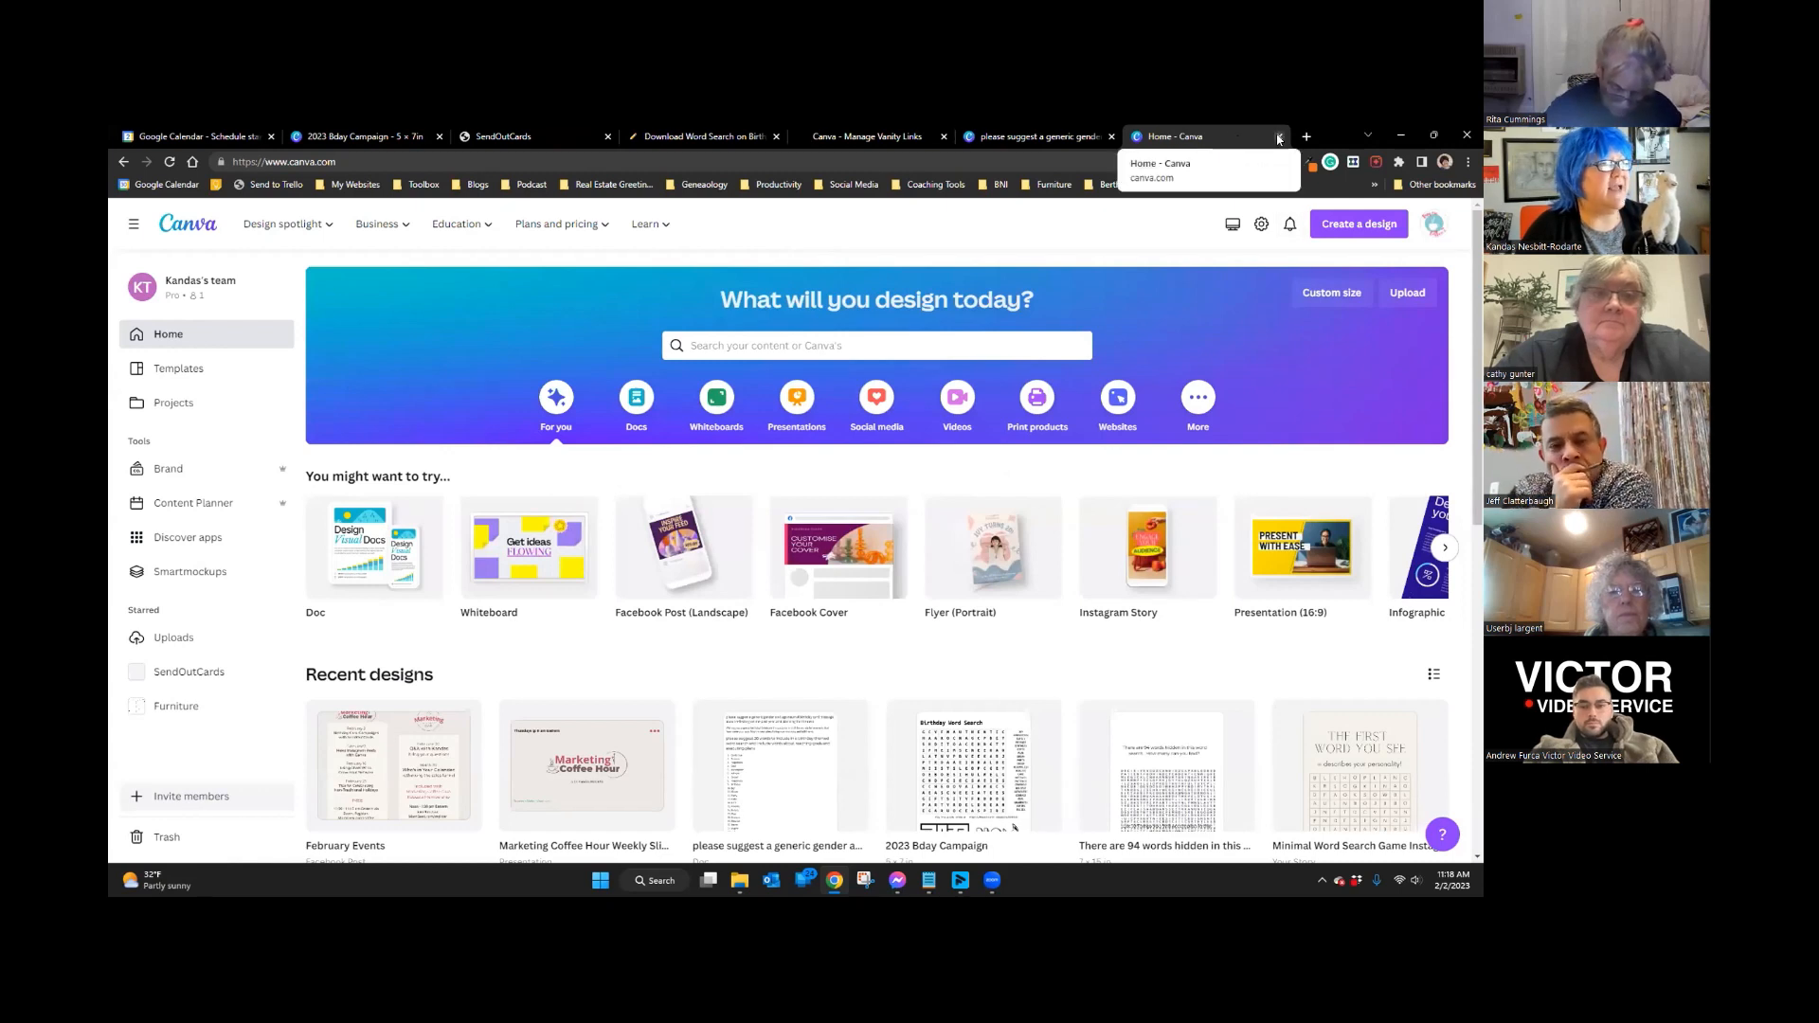
left_click(1280, 137)
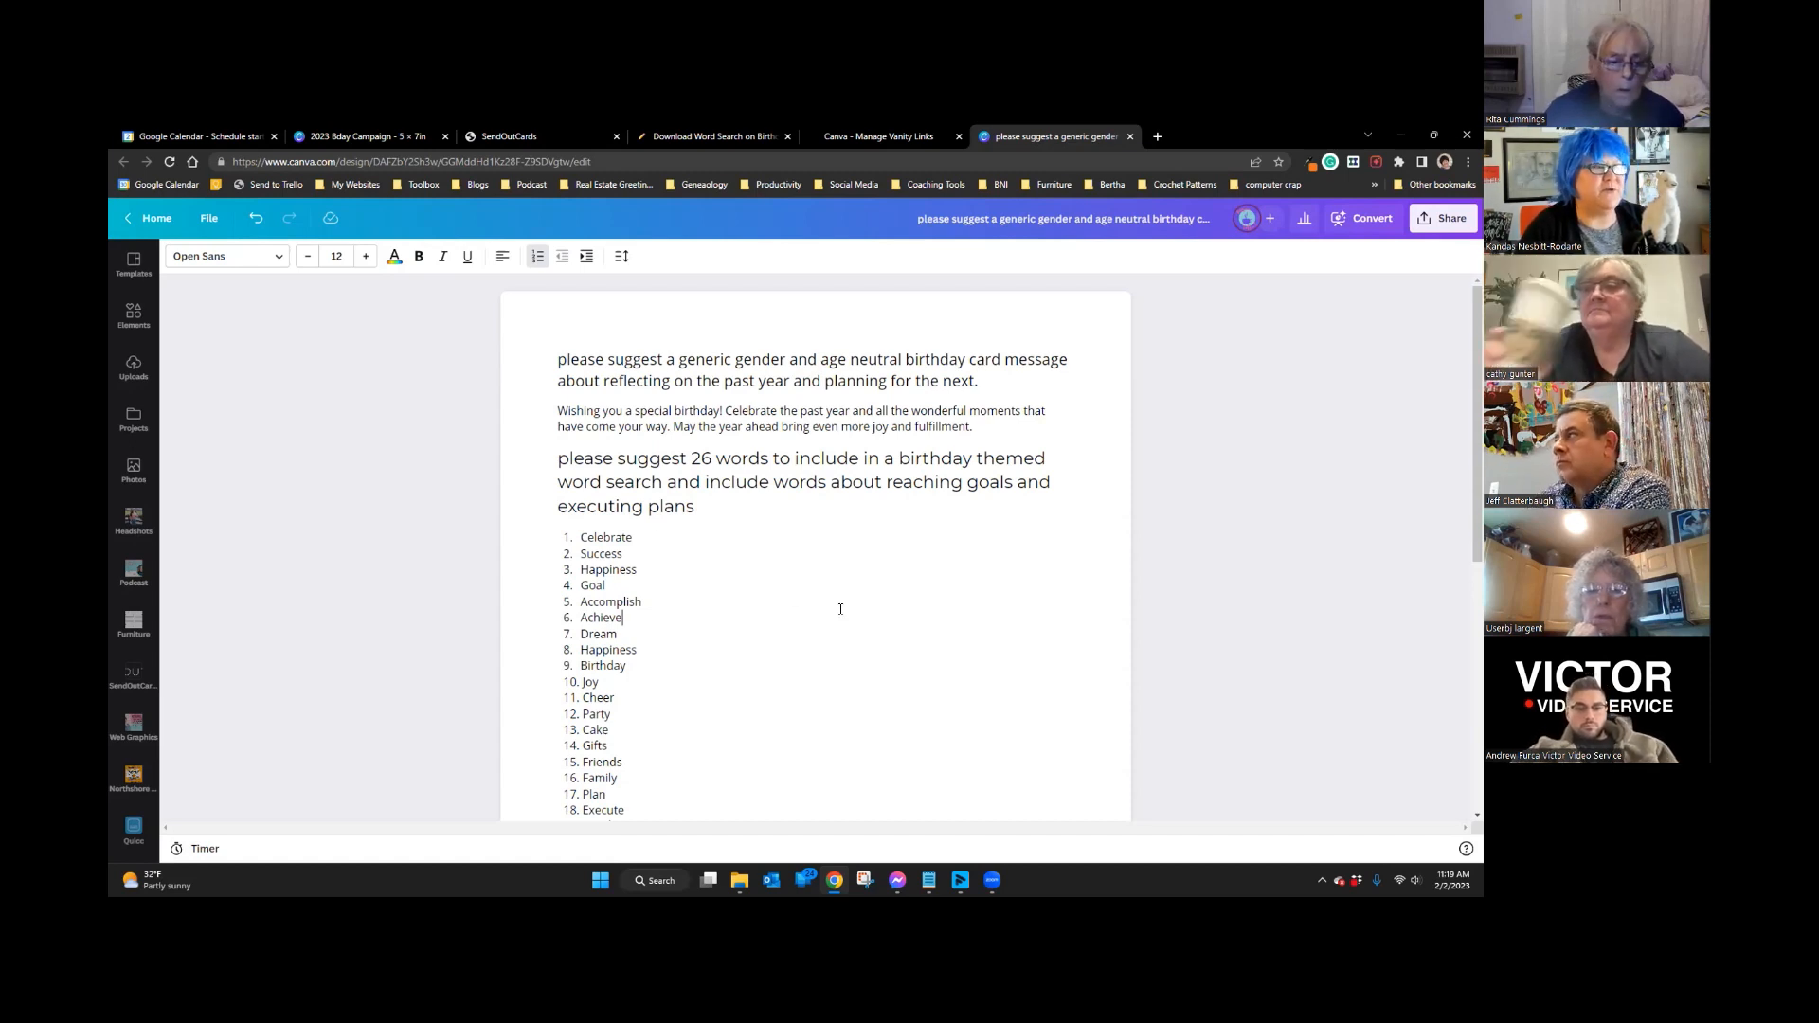
scroll(833, 555, "down", 2)
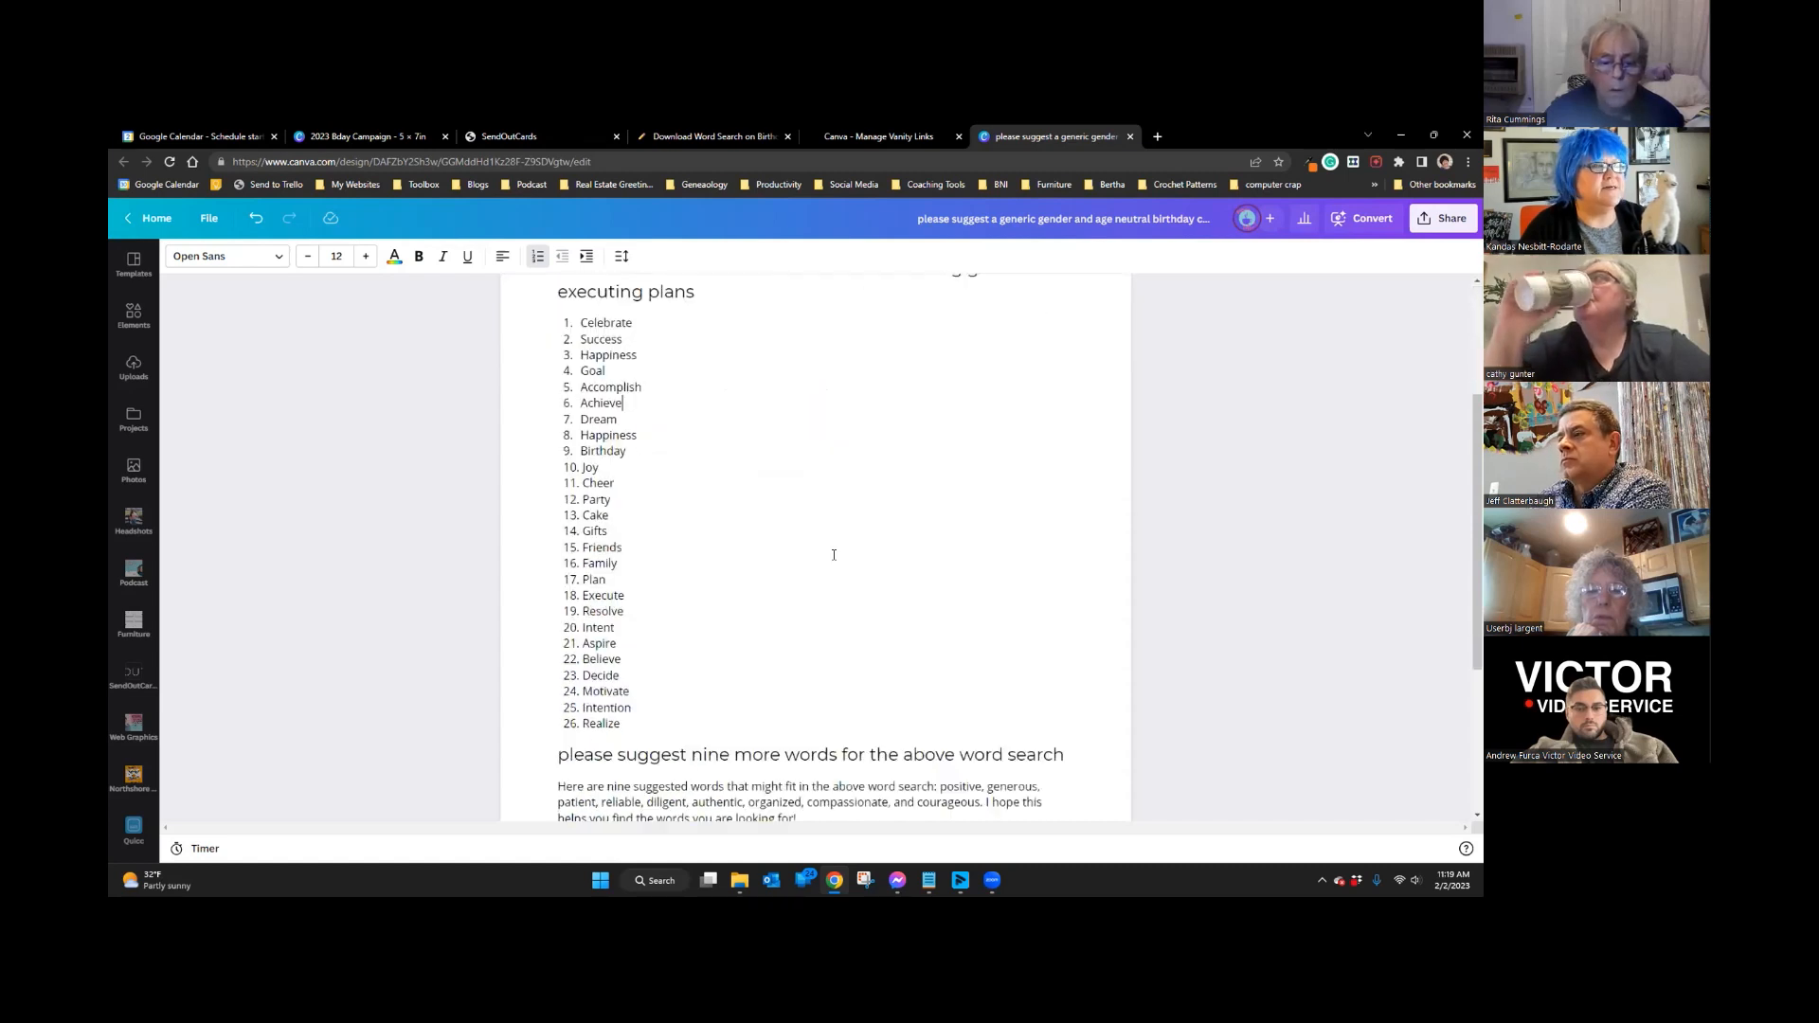
scroll(833, 554, "up", 1)
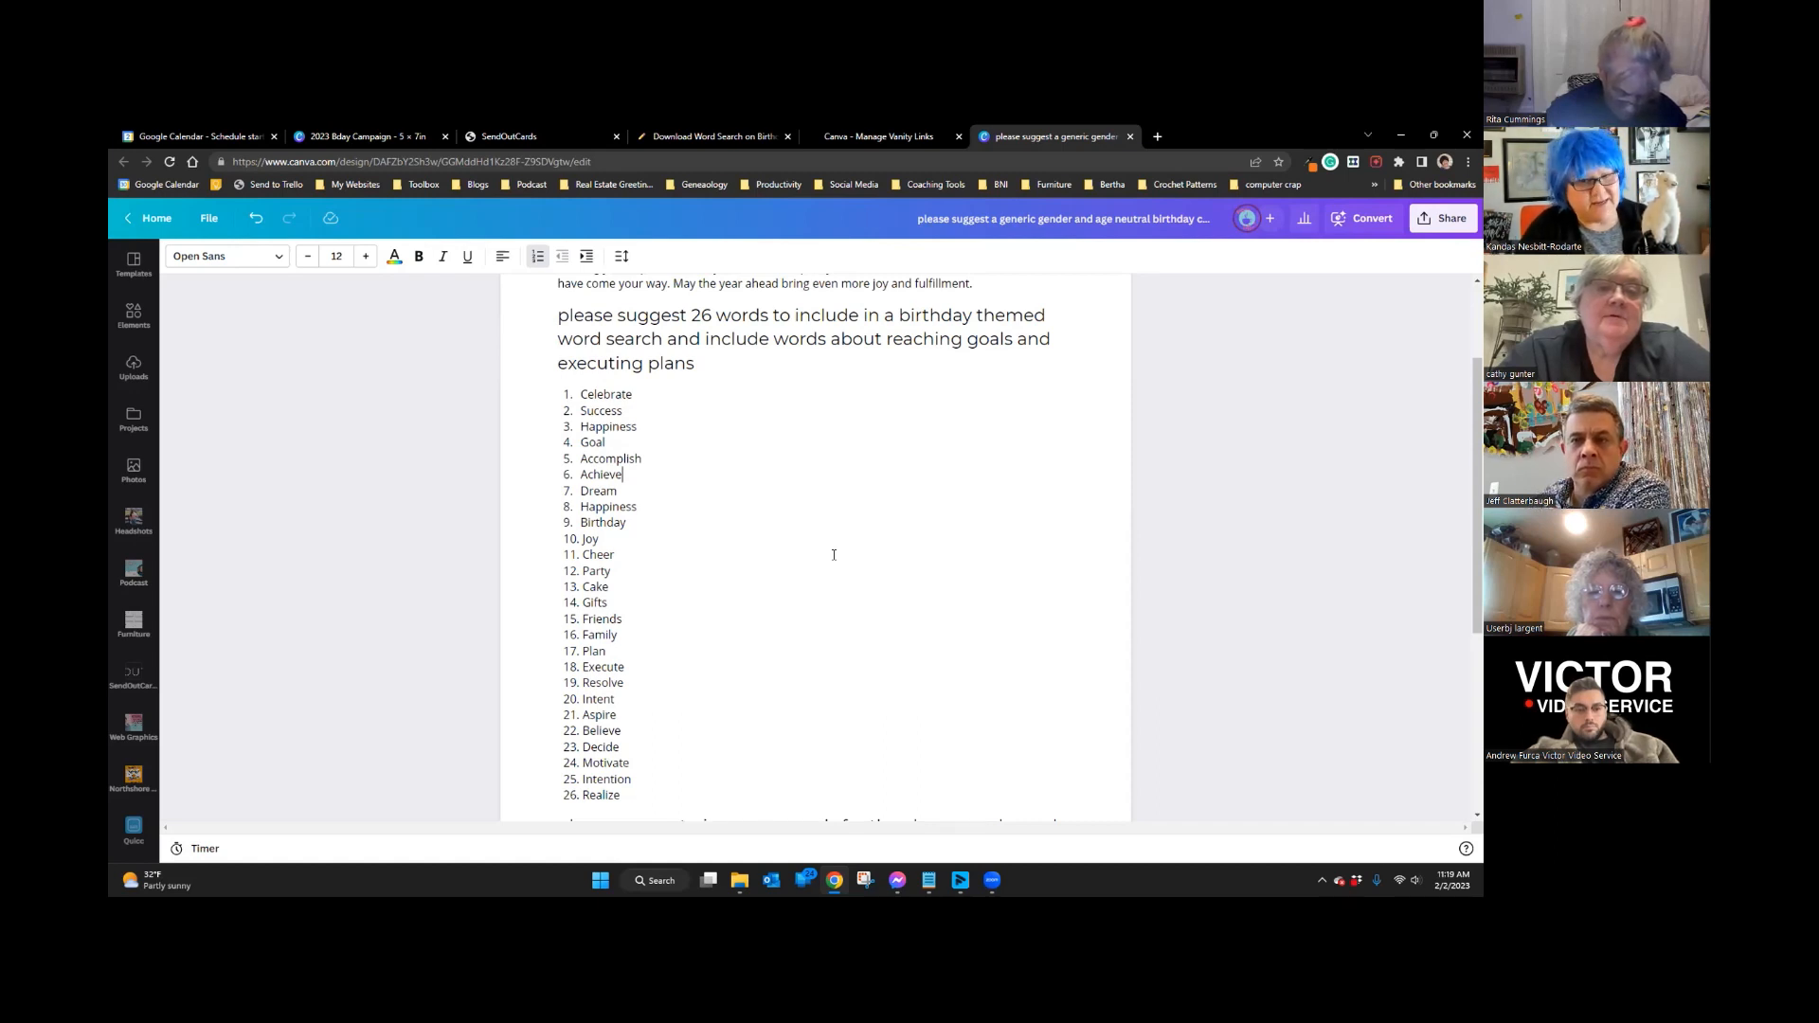
scroll(834, 554, "down", 3)
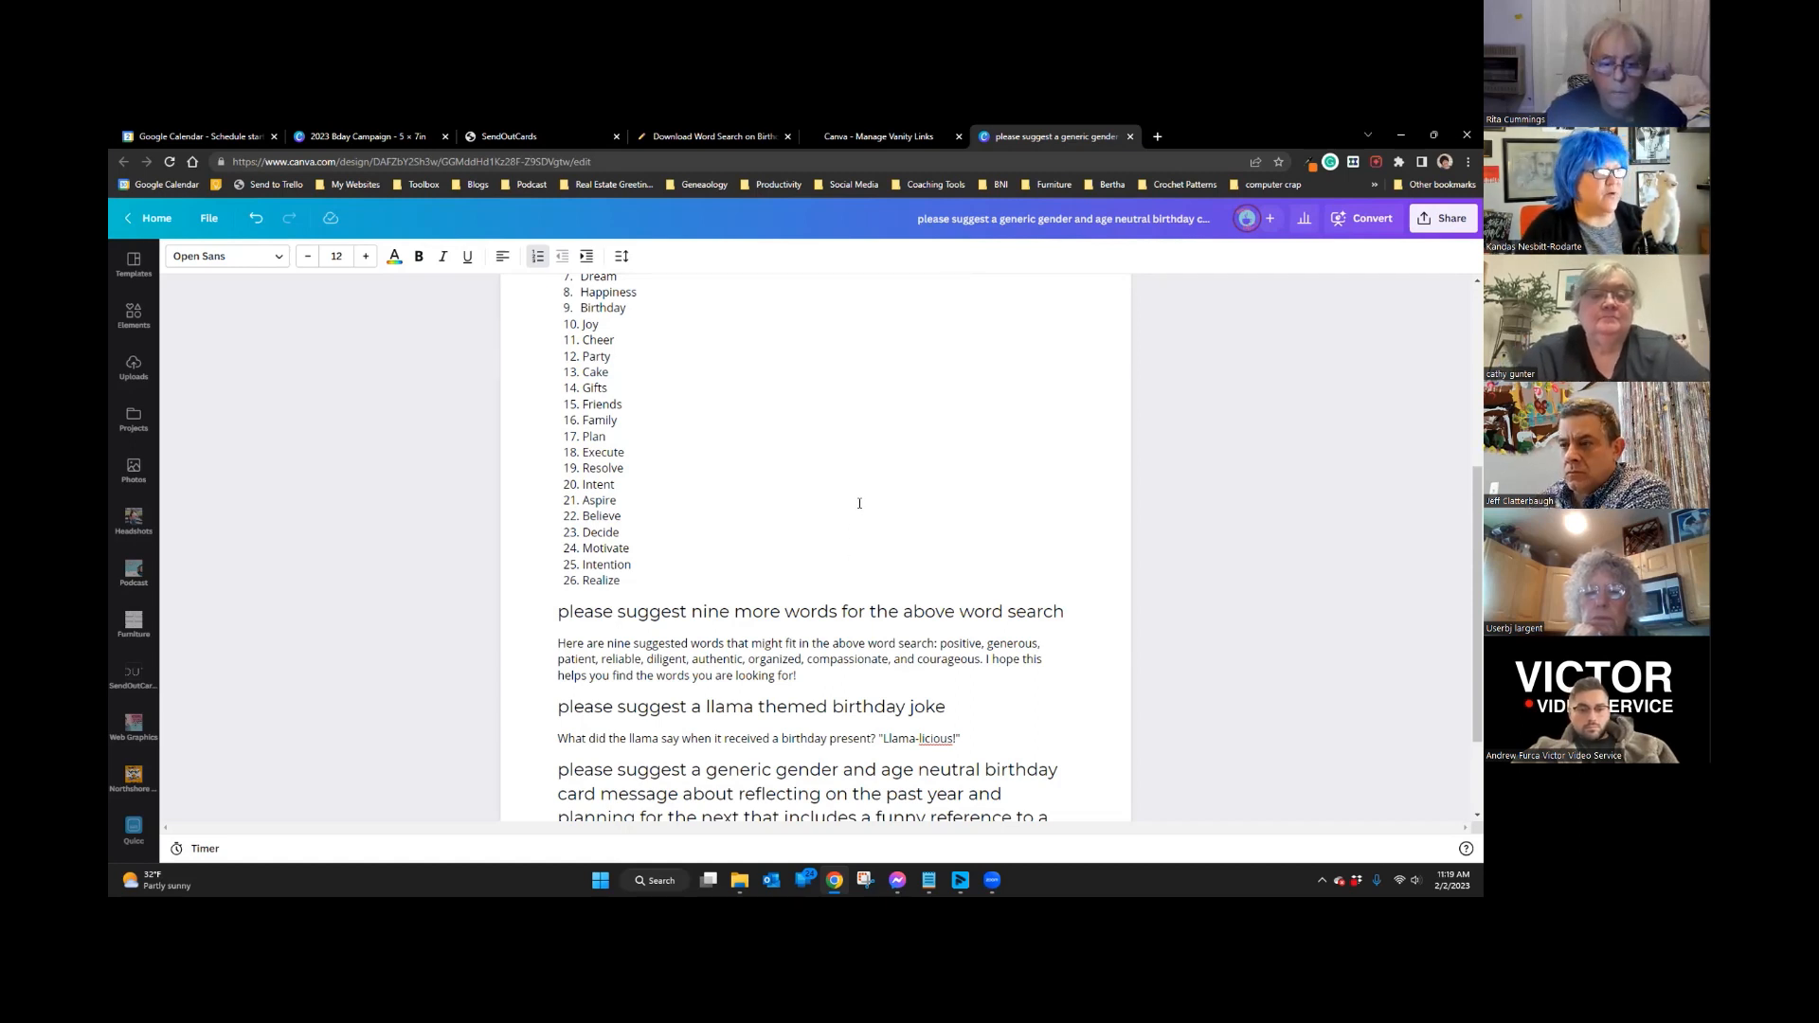
Step: Copy the Birthday Word Search page's web address, then return to the 2023 Bday Campaign design
left_click(713, 138)
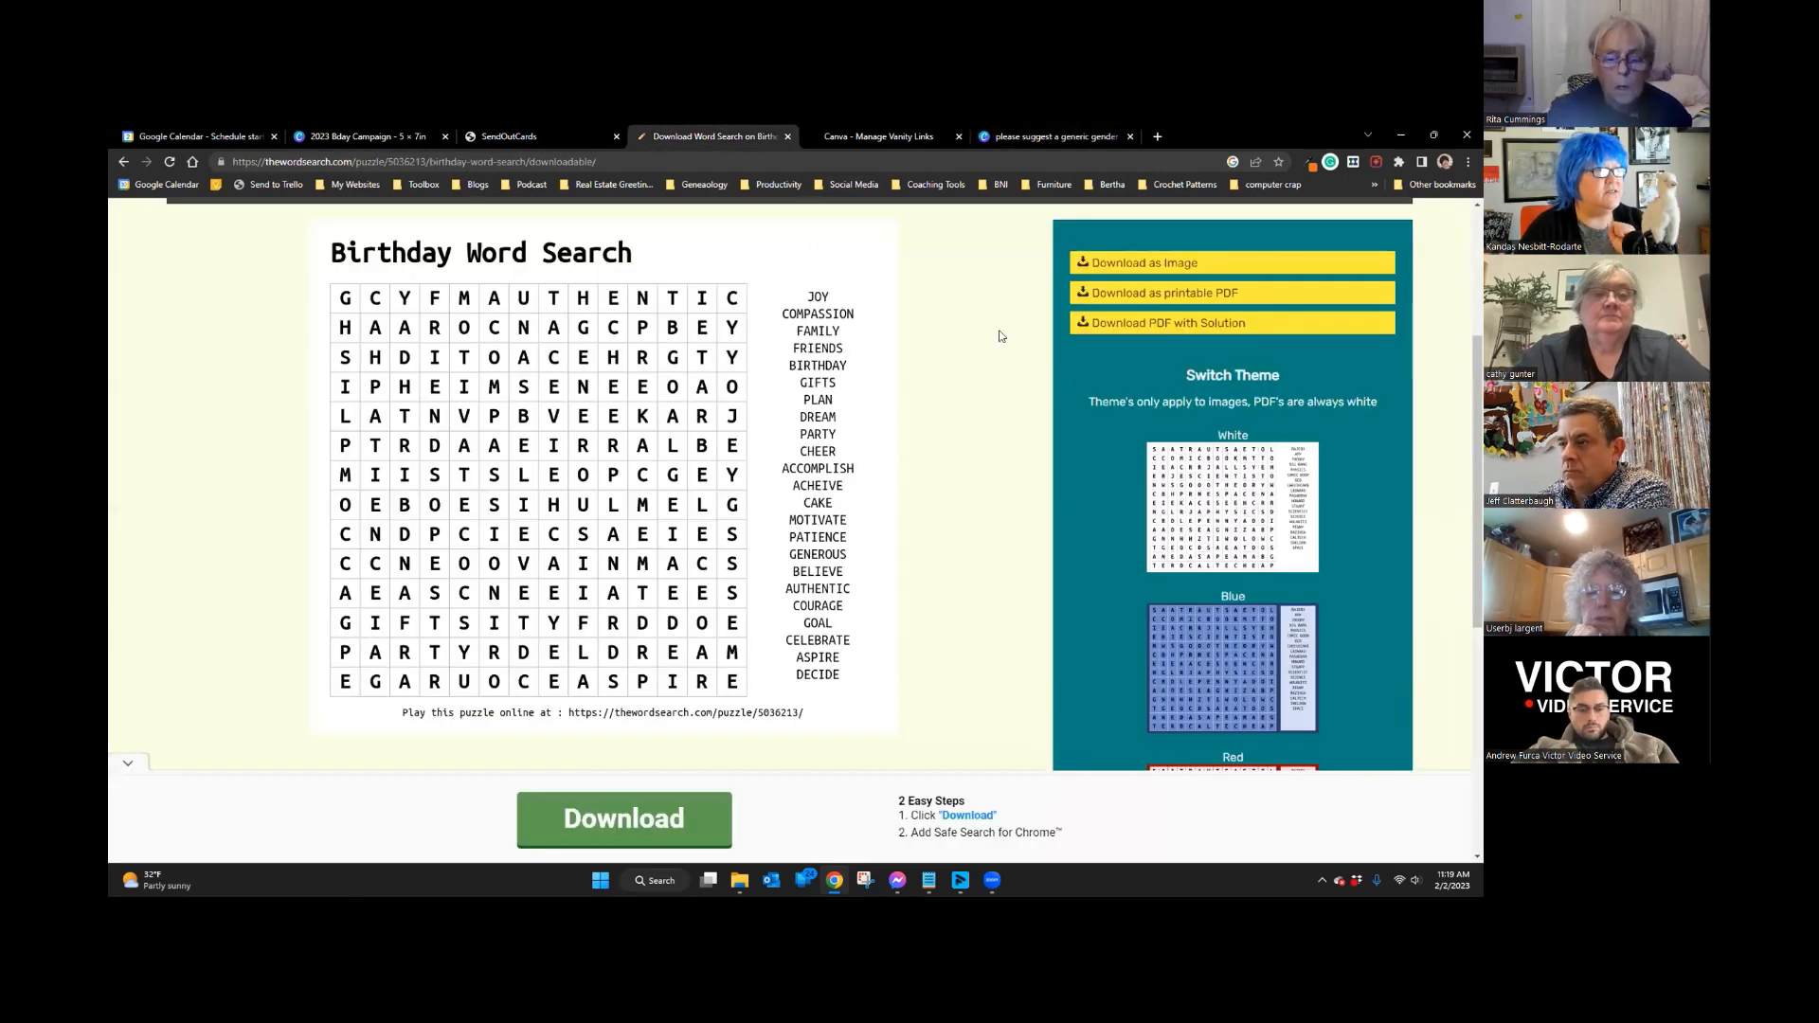
left_click_drag(353, 162, 229, 160)
right_click(290, 159)
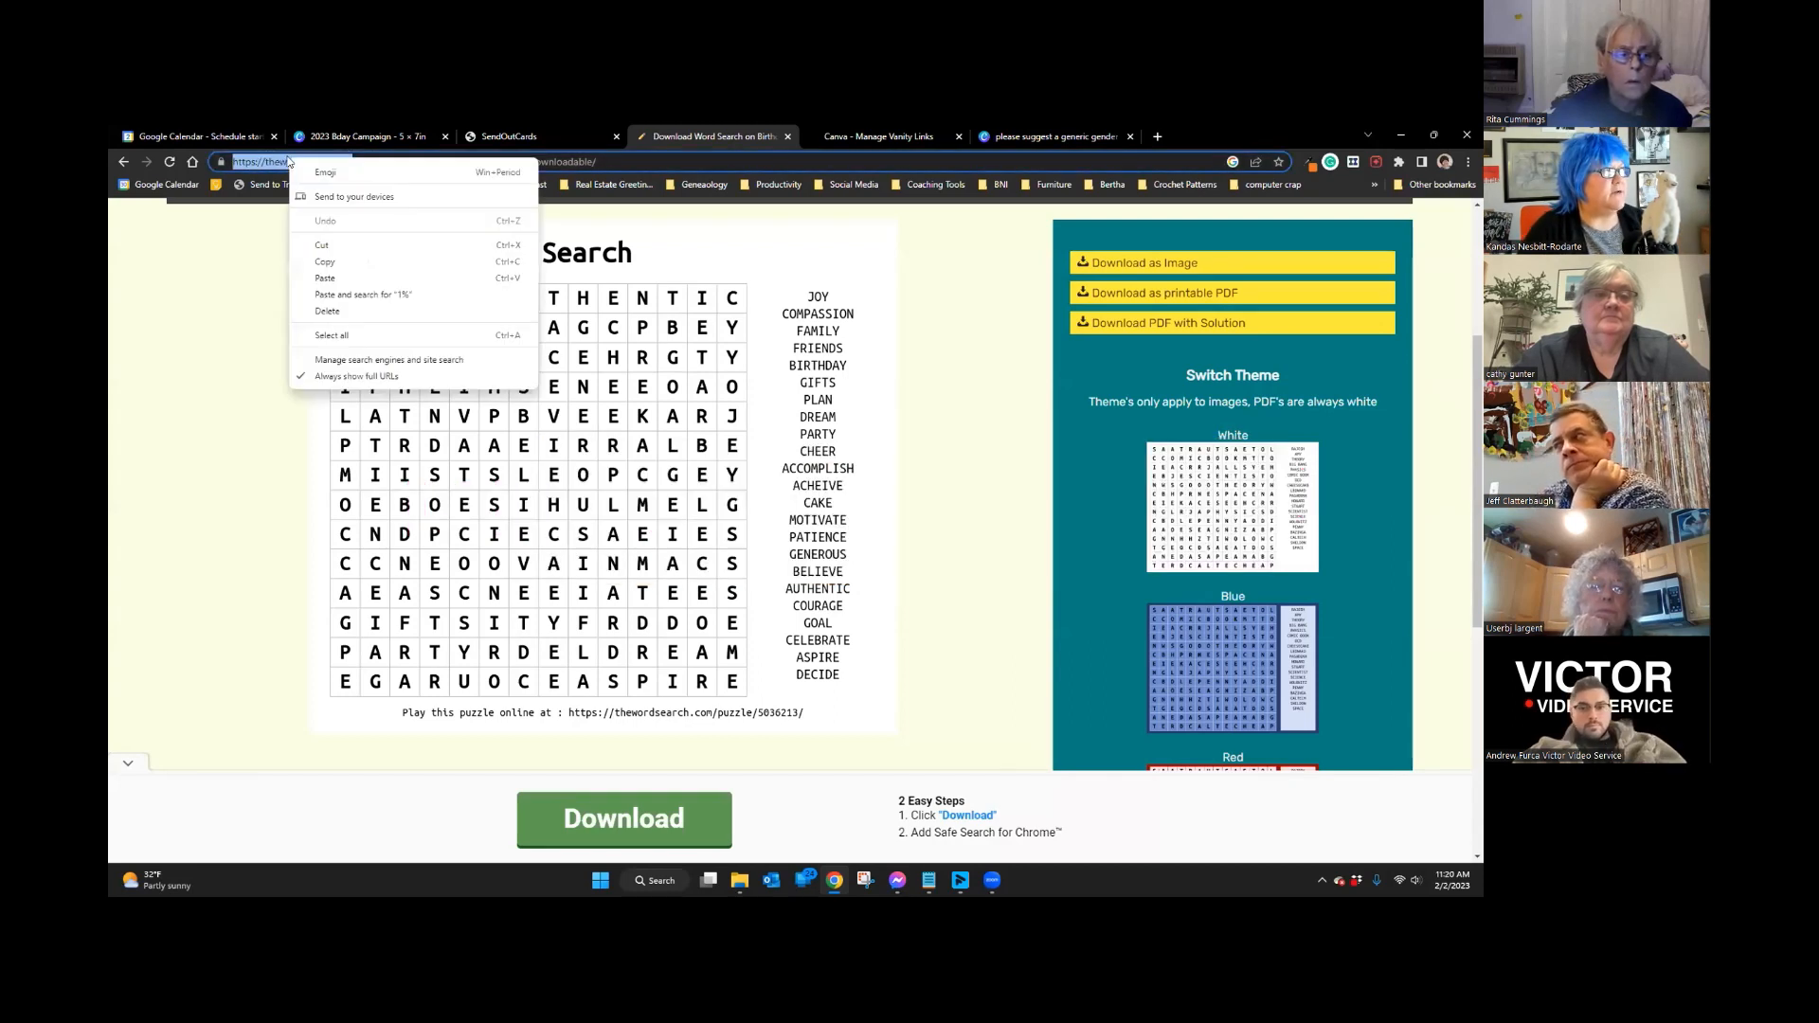
left_click(326, 261)
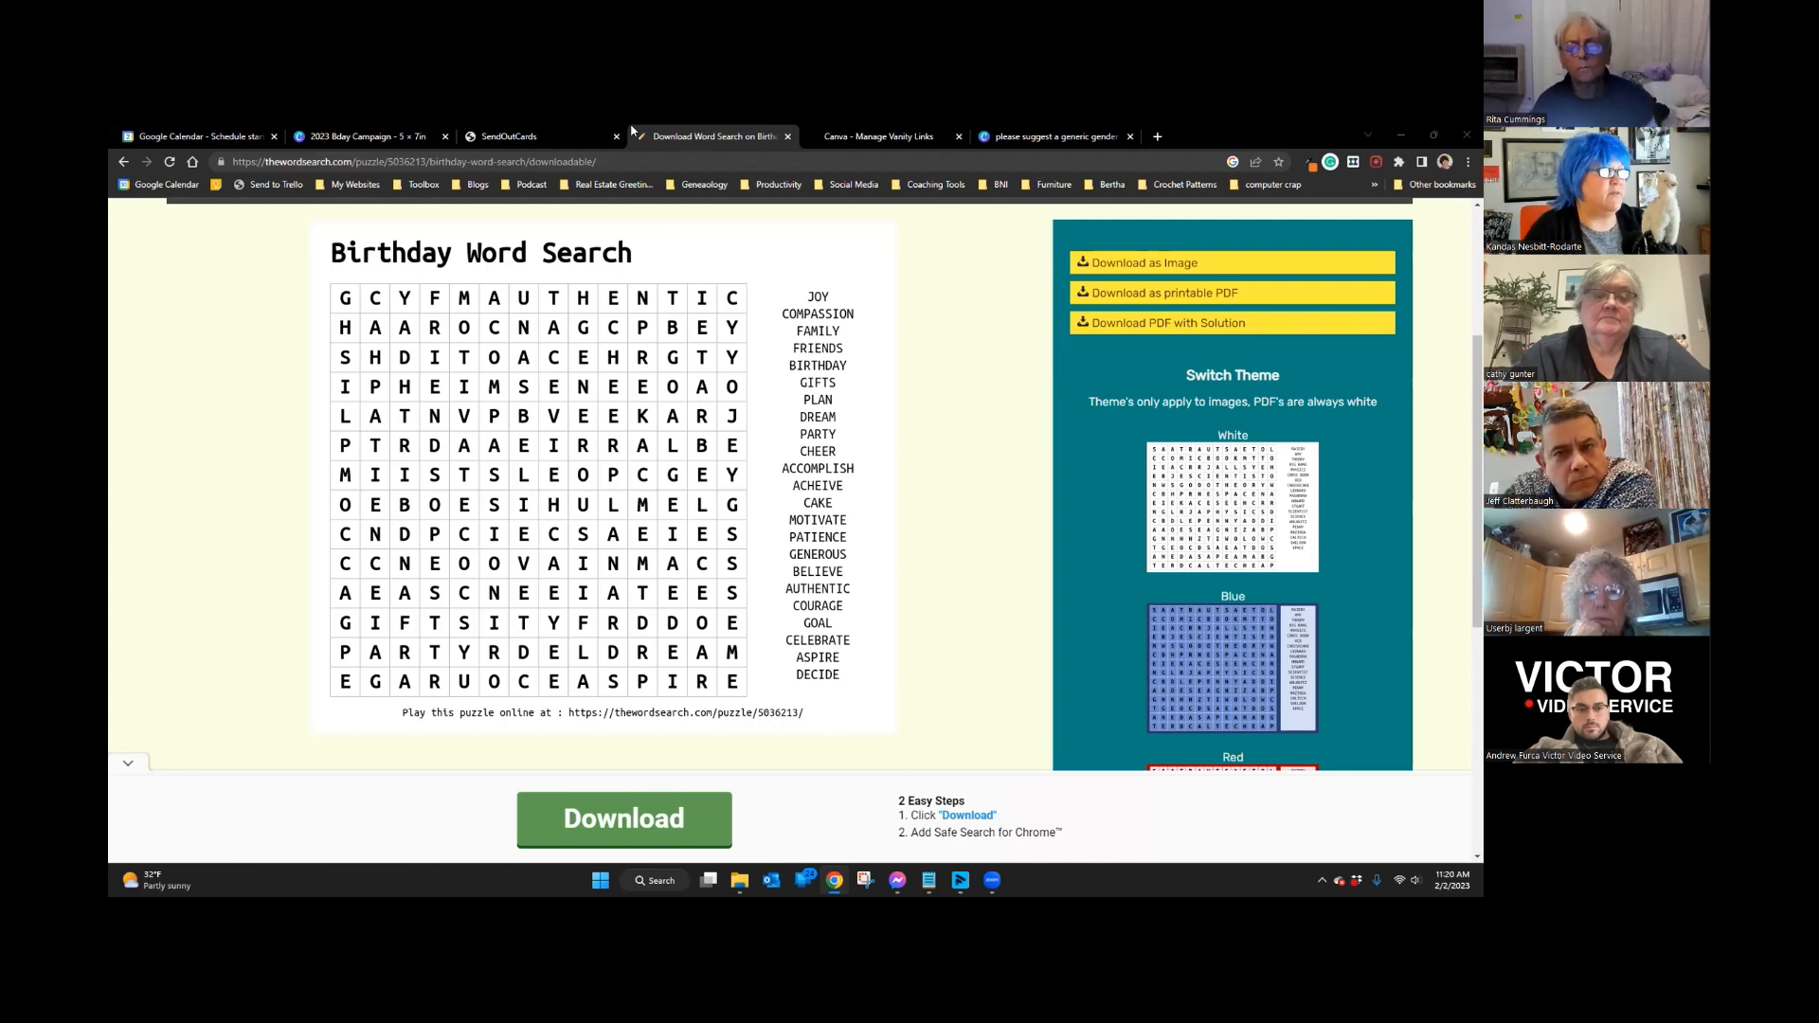
left_click_drag(388, 139, 1113, 138)
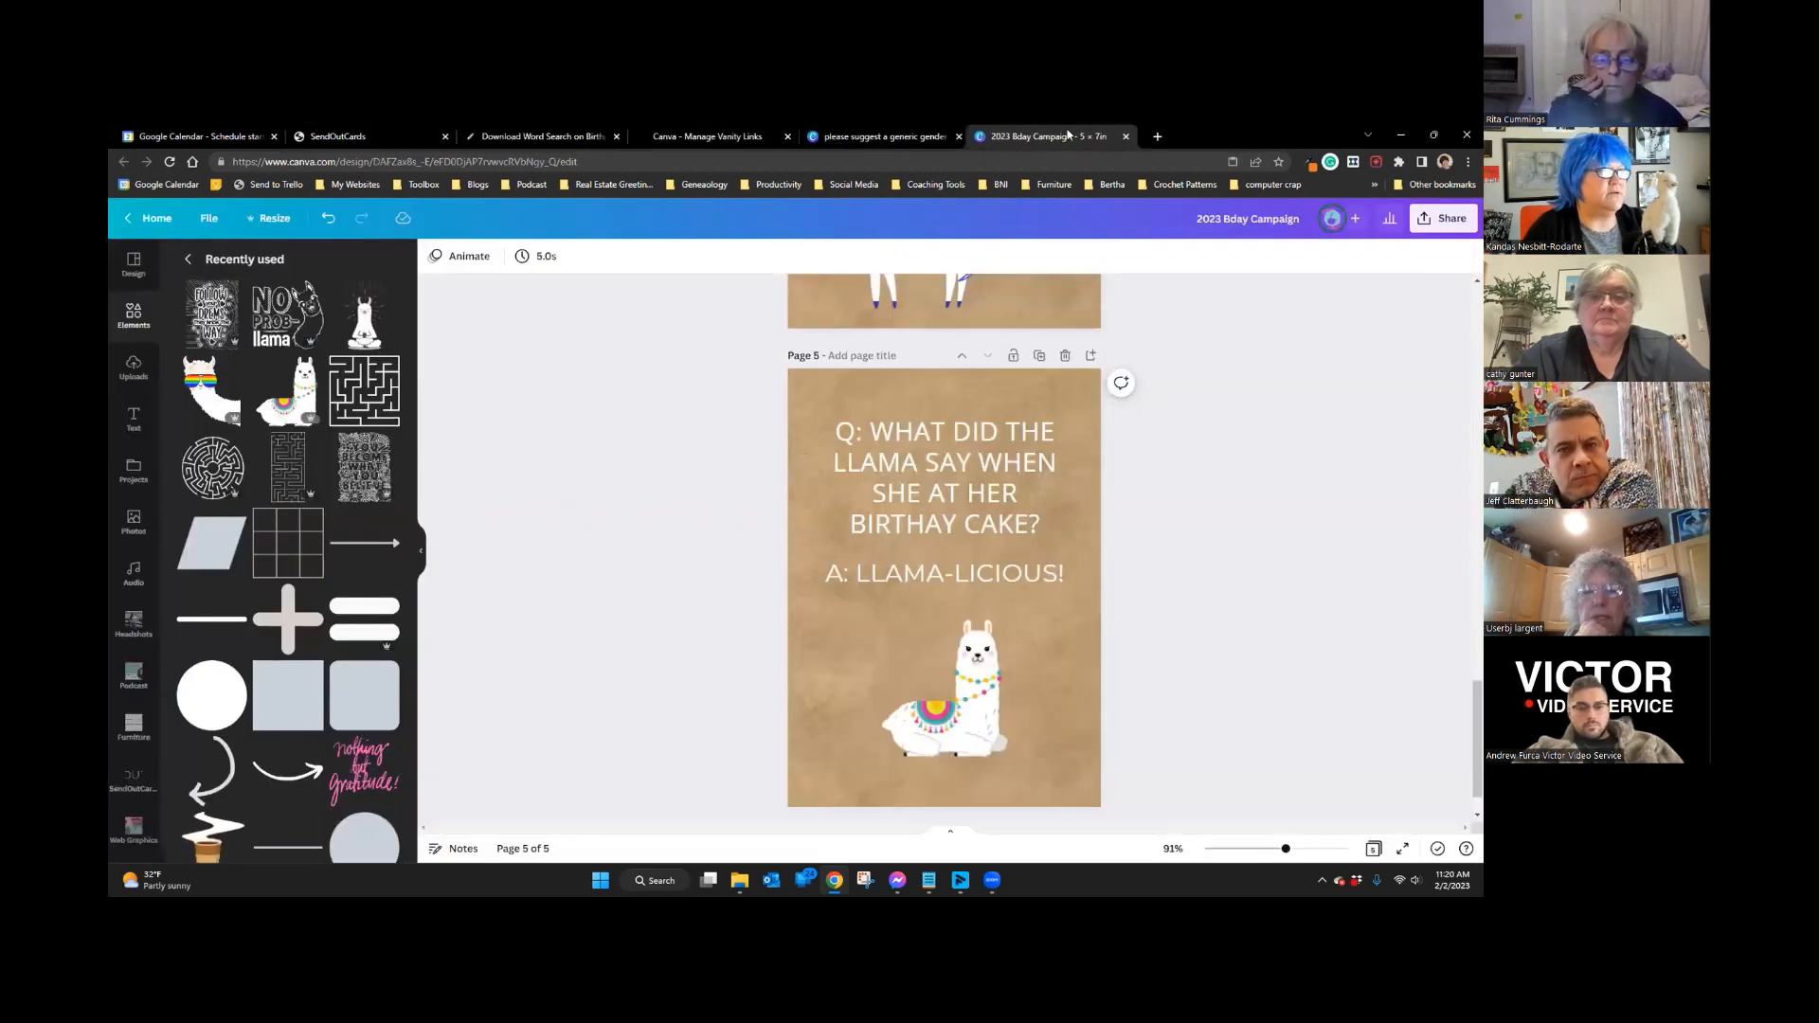
Step: Look over the campaign's first three pages and show the Design template suggestions
scroll(1156, 363, "up", 5)
scroll(1156, 363, "up", 15)
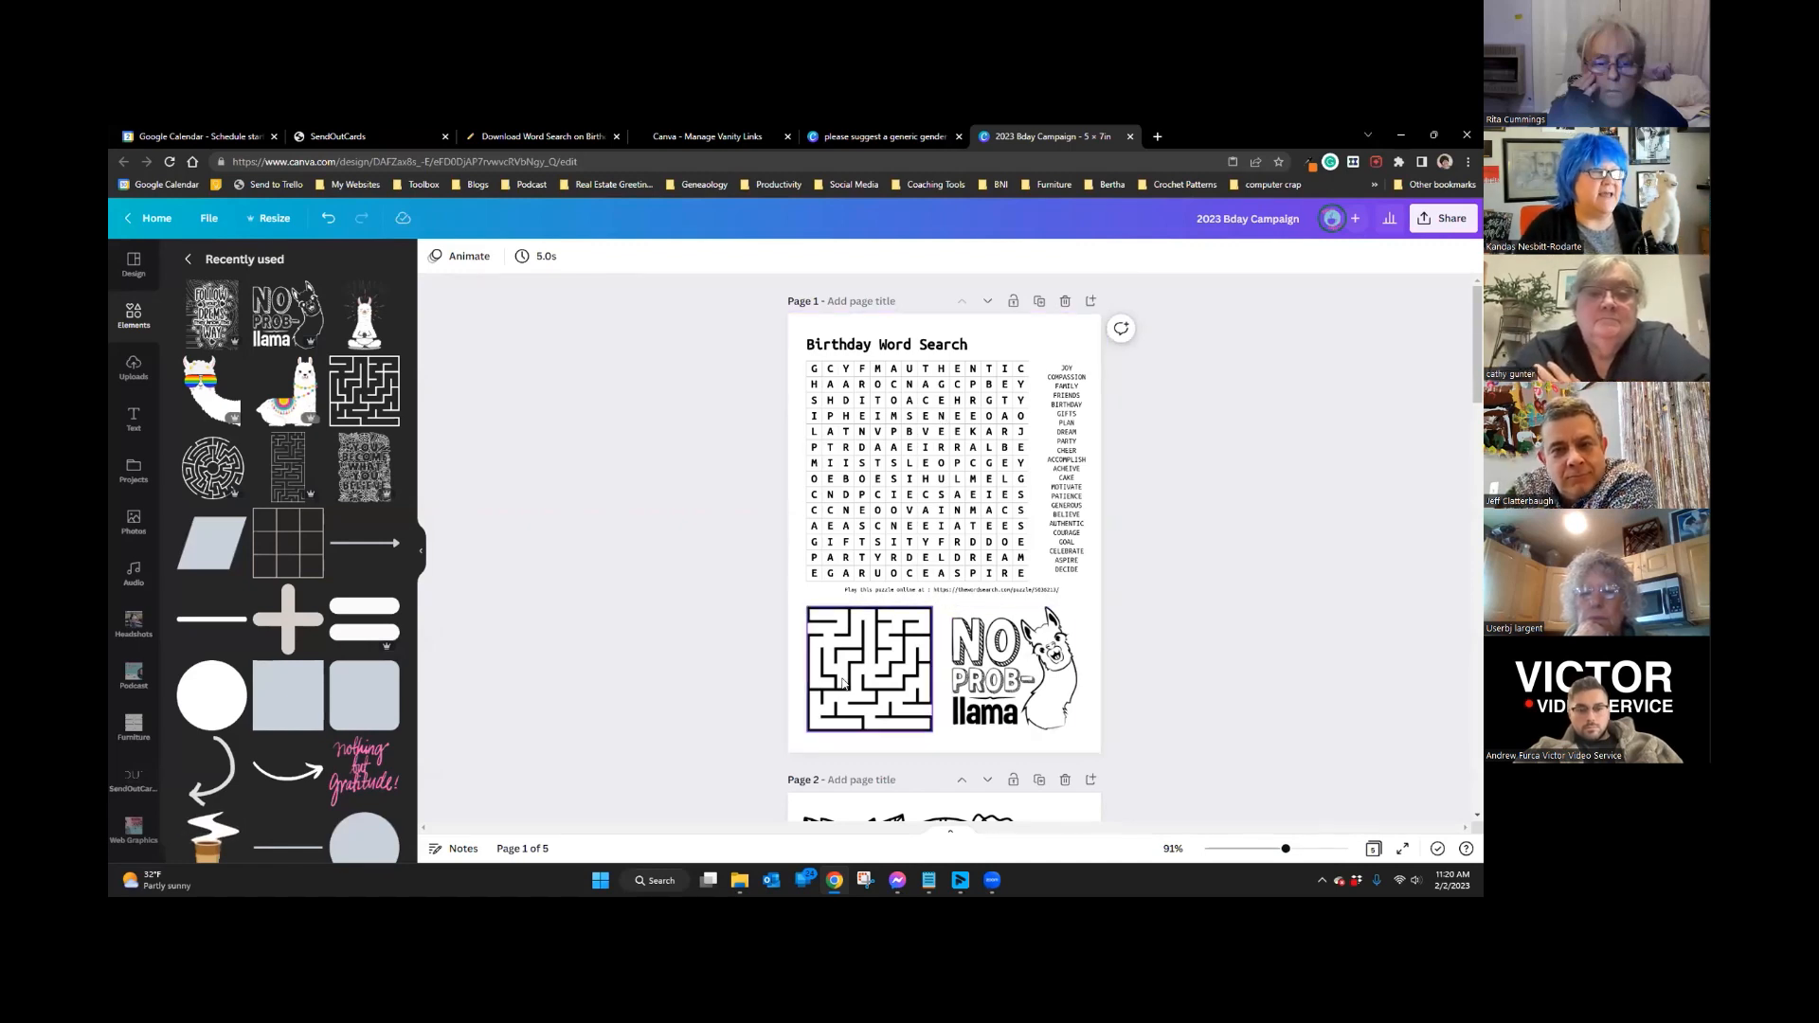
scroll(840, 640, "down", 4)
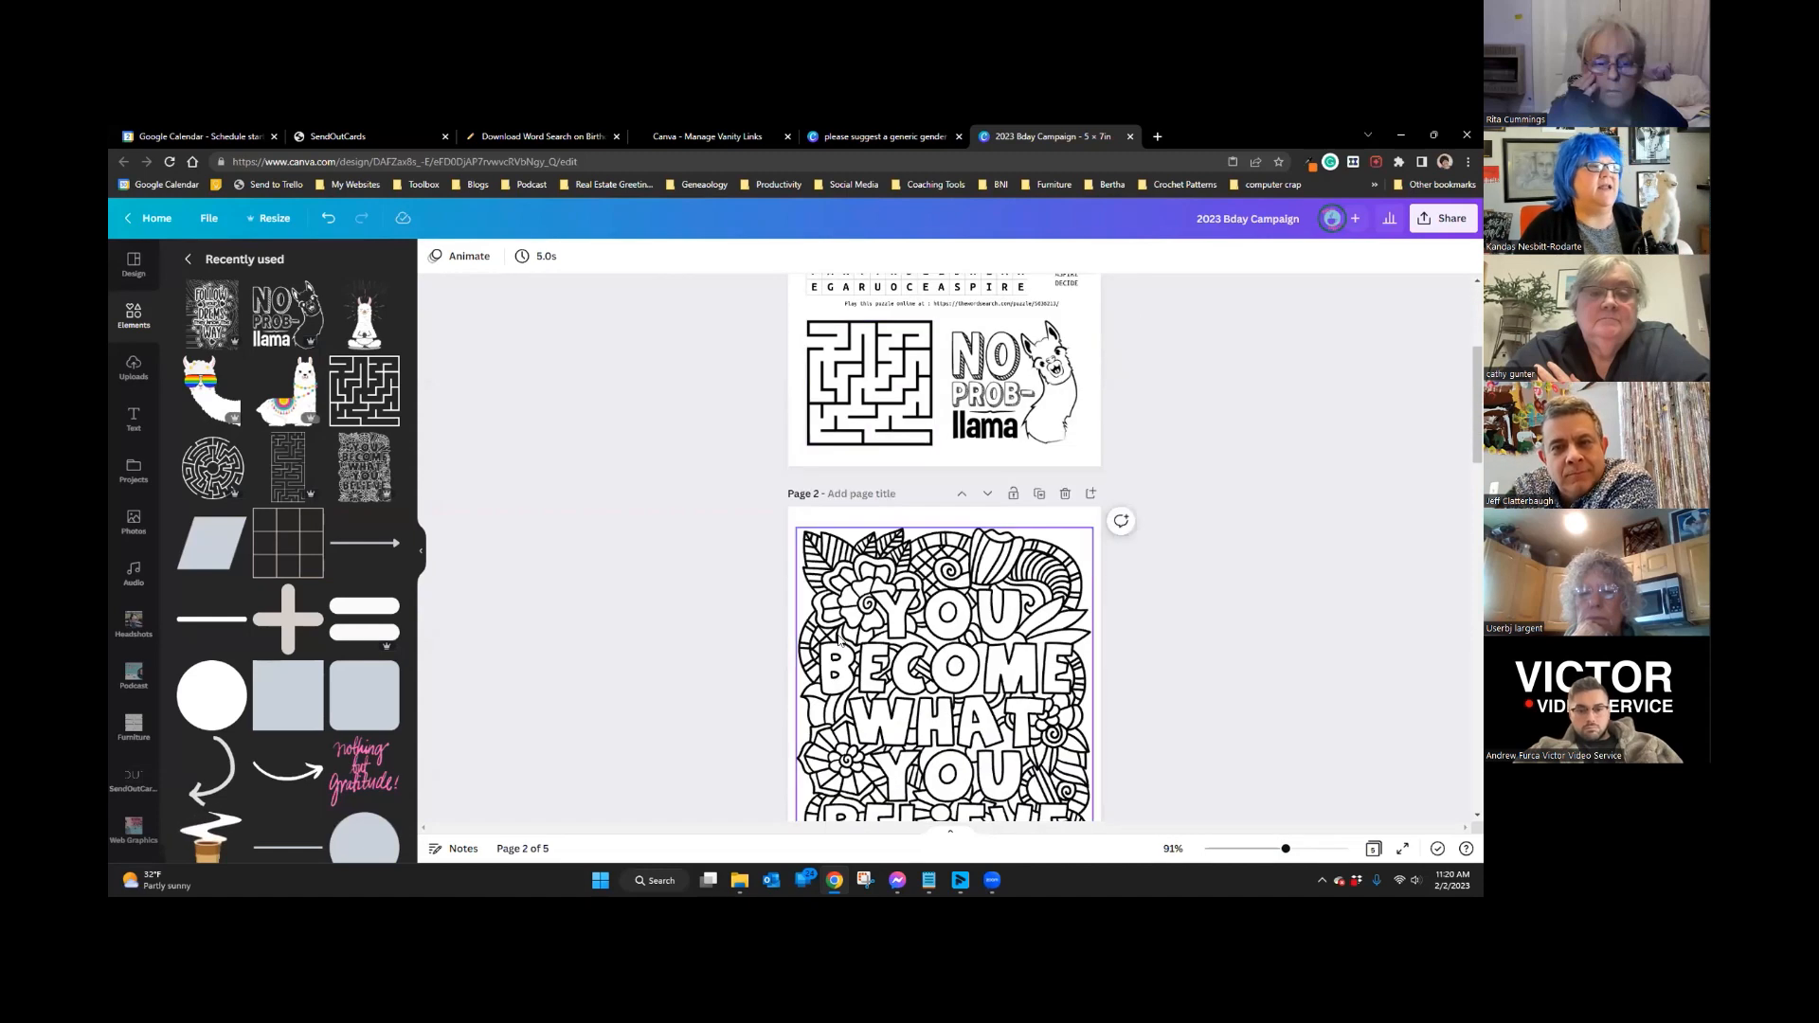
scroll(914, 673, "down", 1)
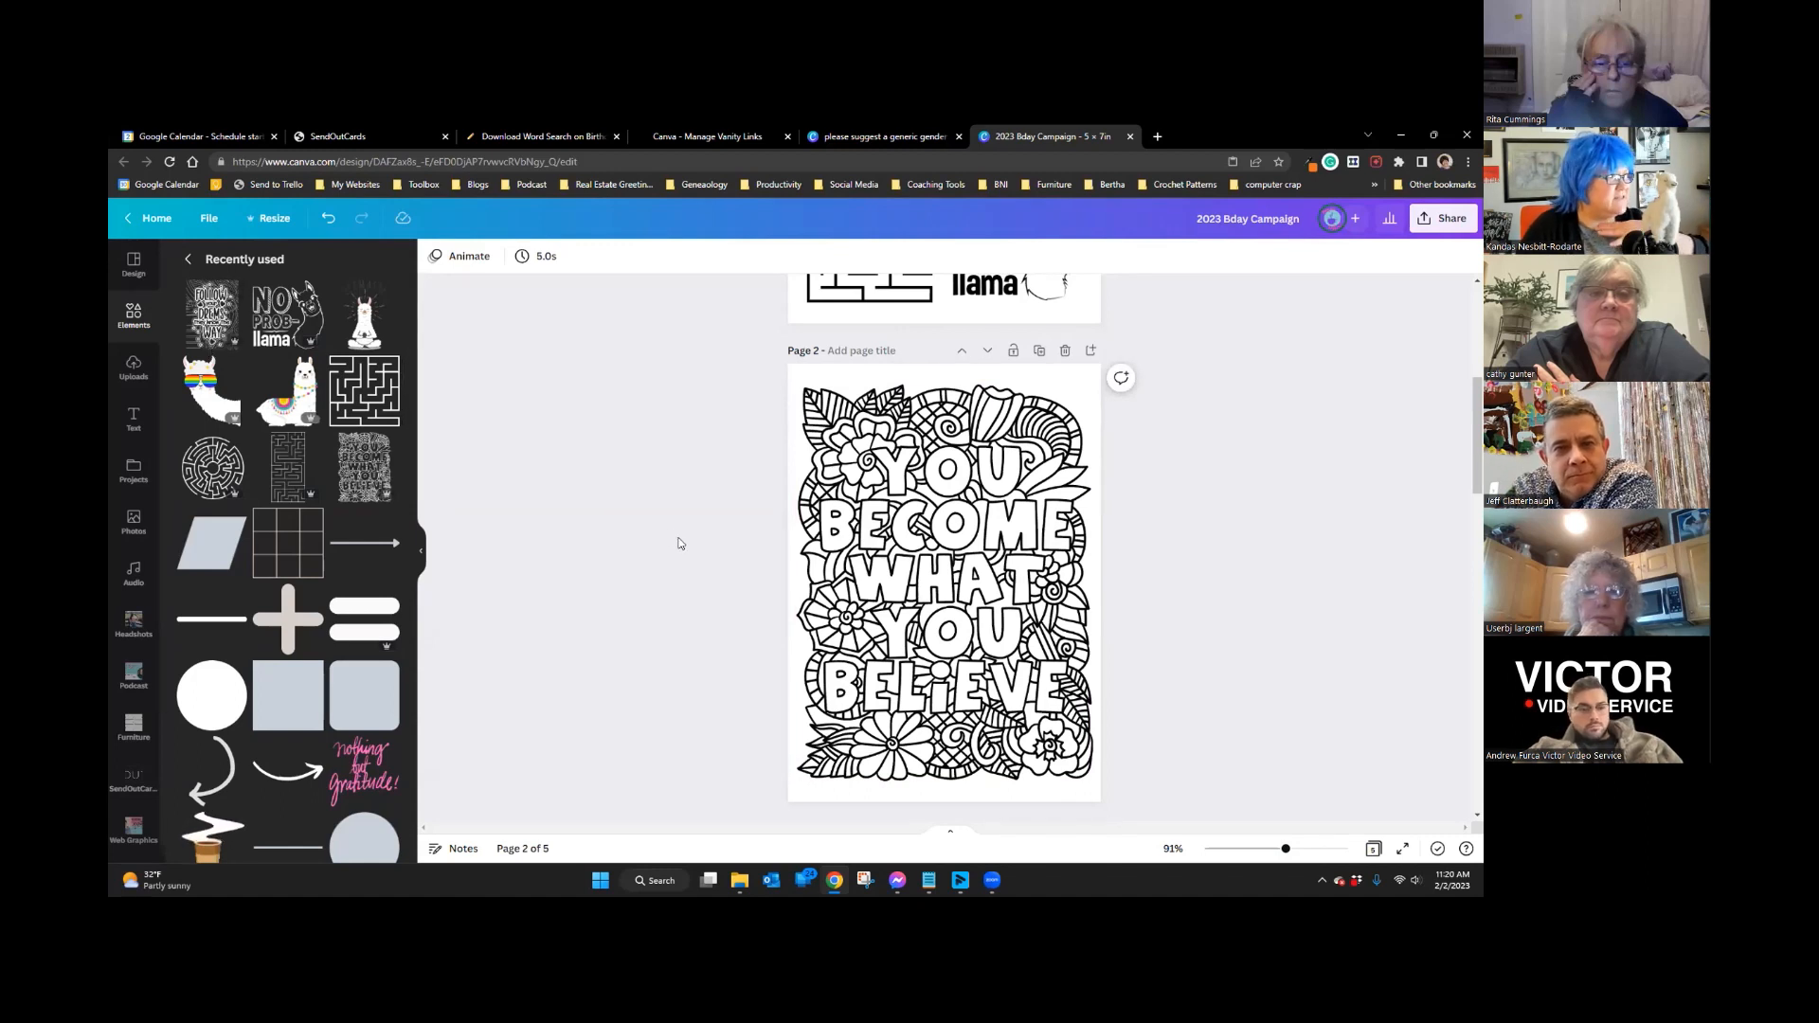
scroll(867, 607, "down", 5)
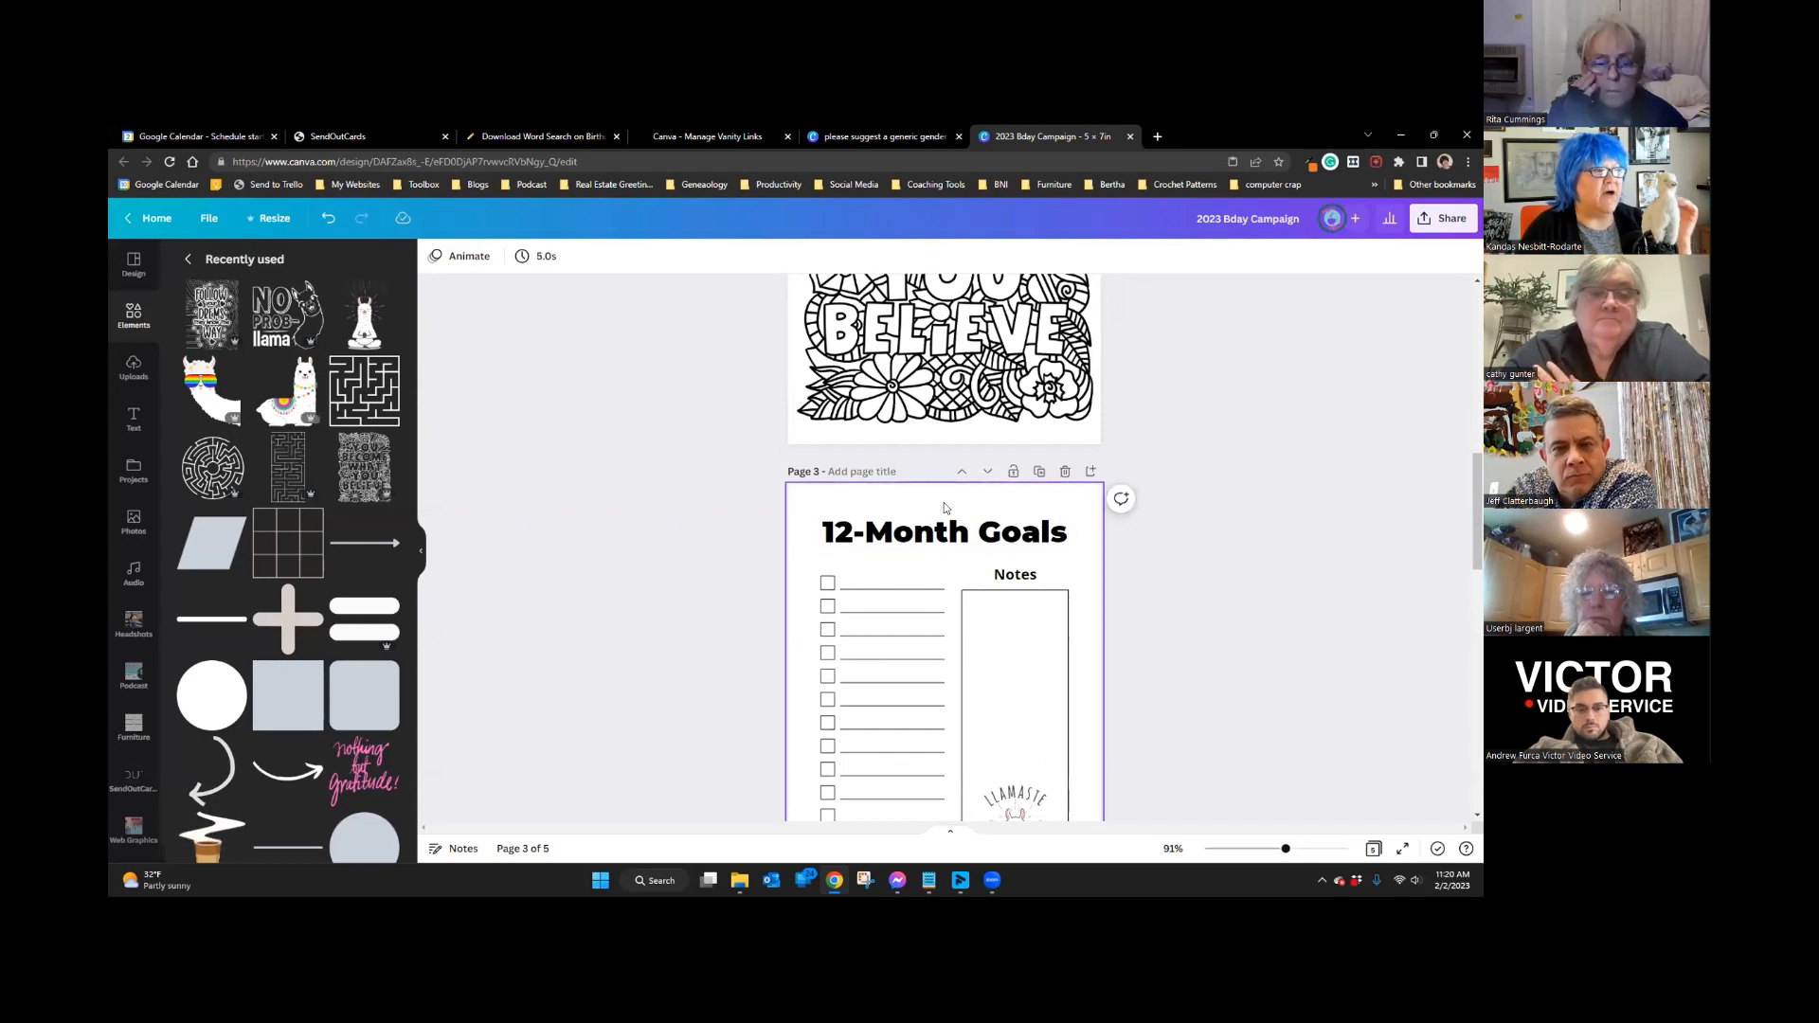
scroll(944, 507, "down", 1)
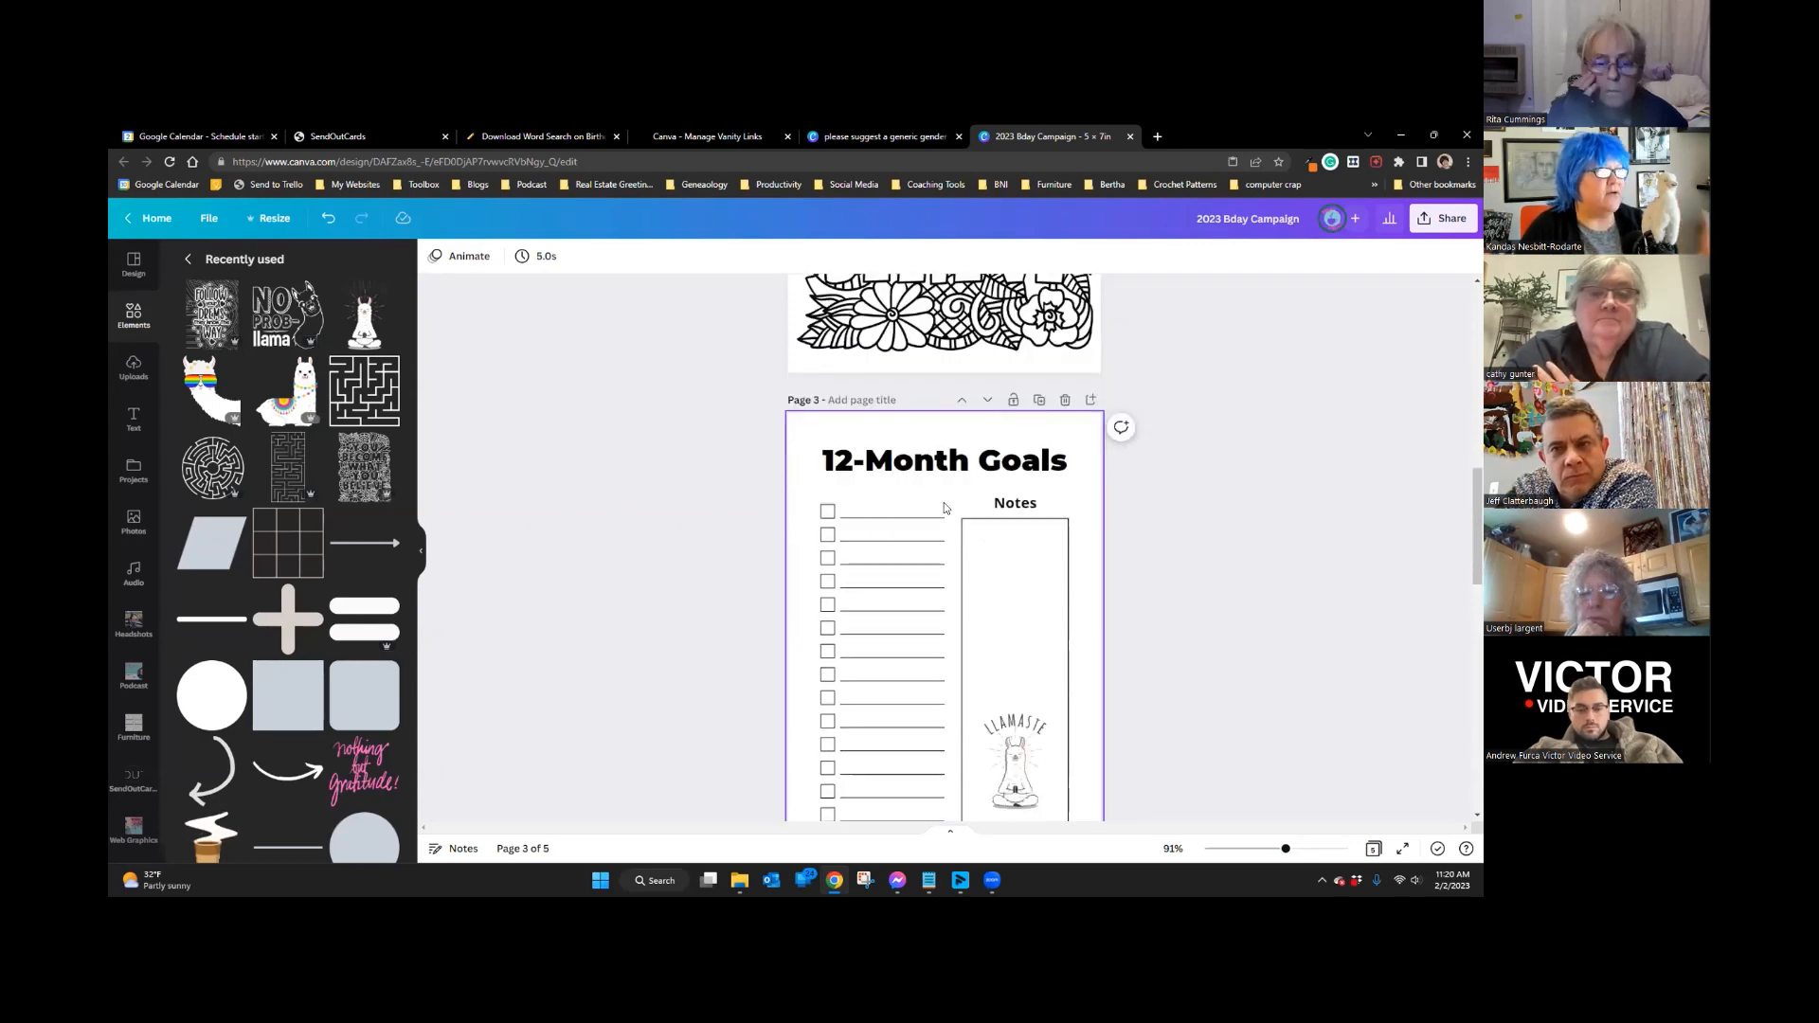
left_click(133, 265)
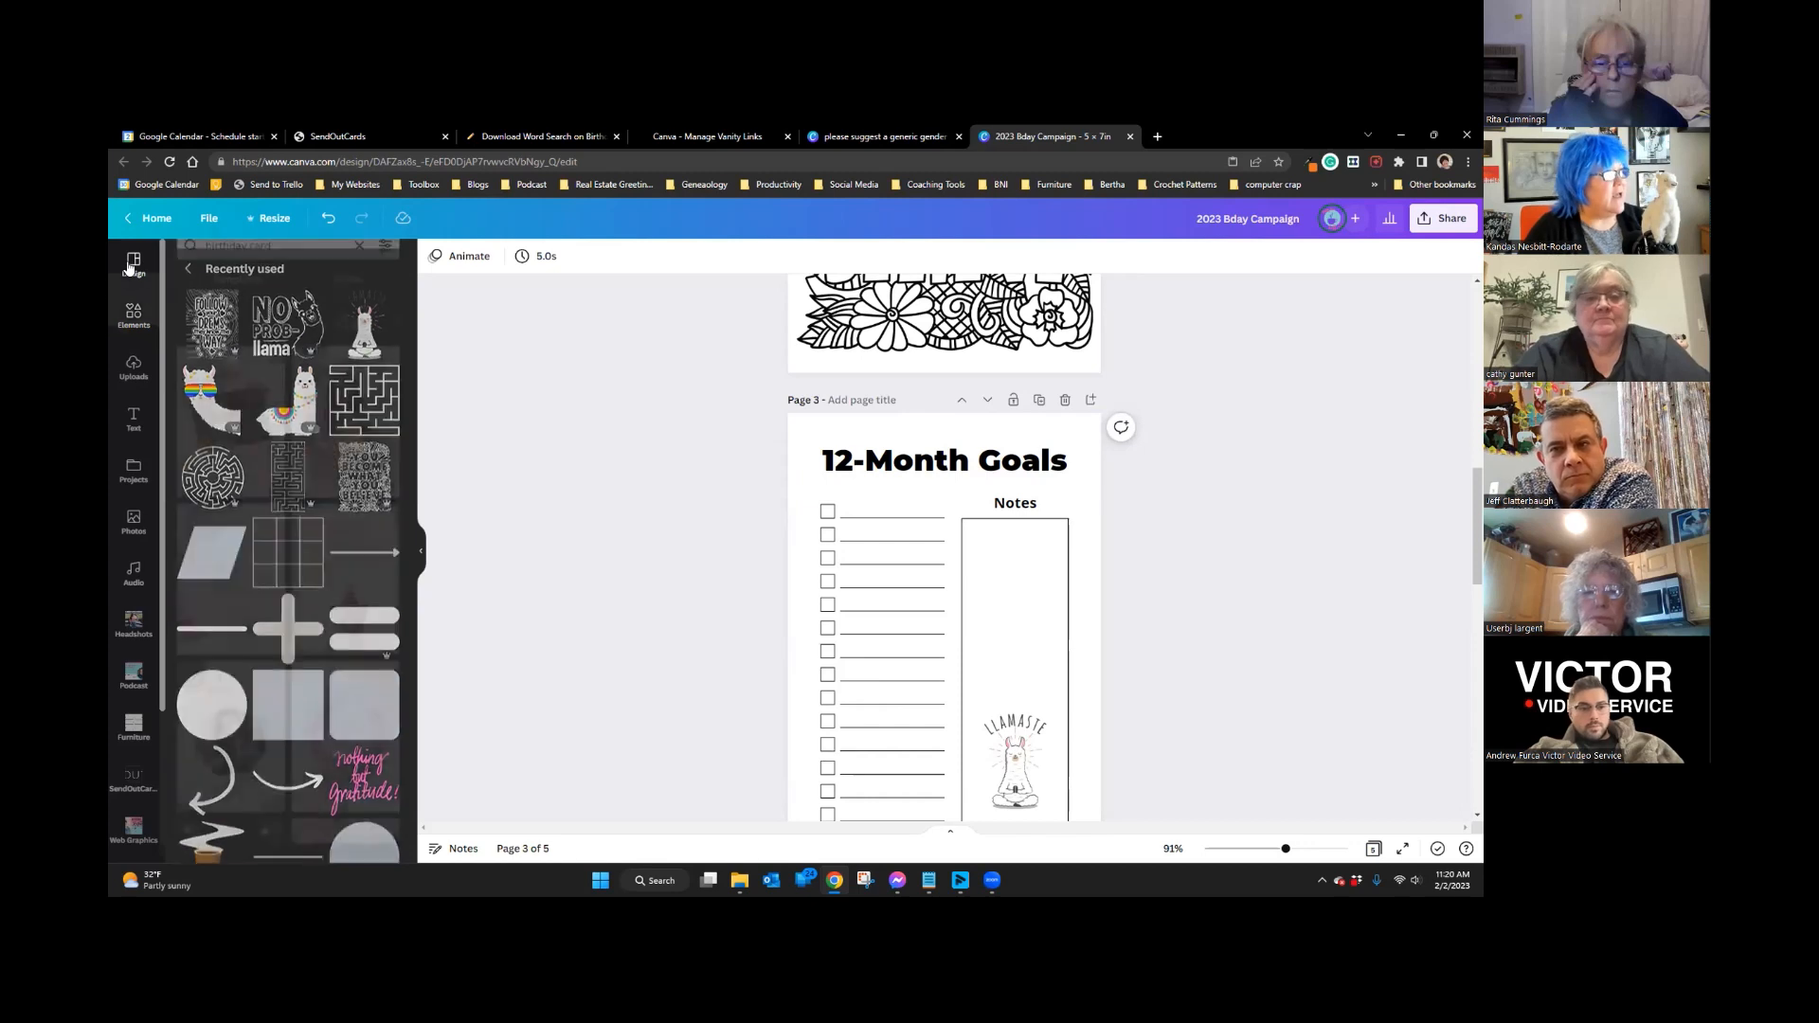
Step: Search Canva templates for 'goal' and browse the results
triple_click(222, 265)
type("goal")
key("Down")
key("Return")
scroll(266, 454, "down", 5)
scroll(266, 455, "down", 1)
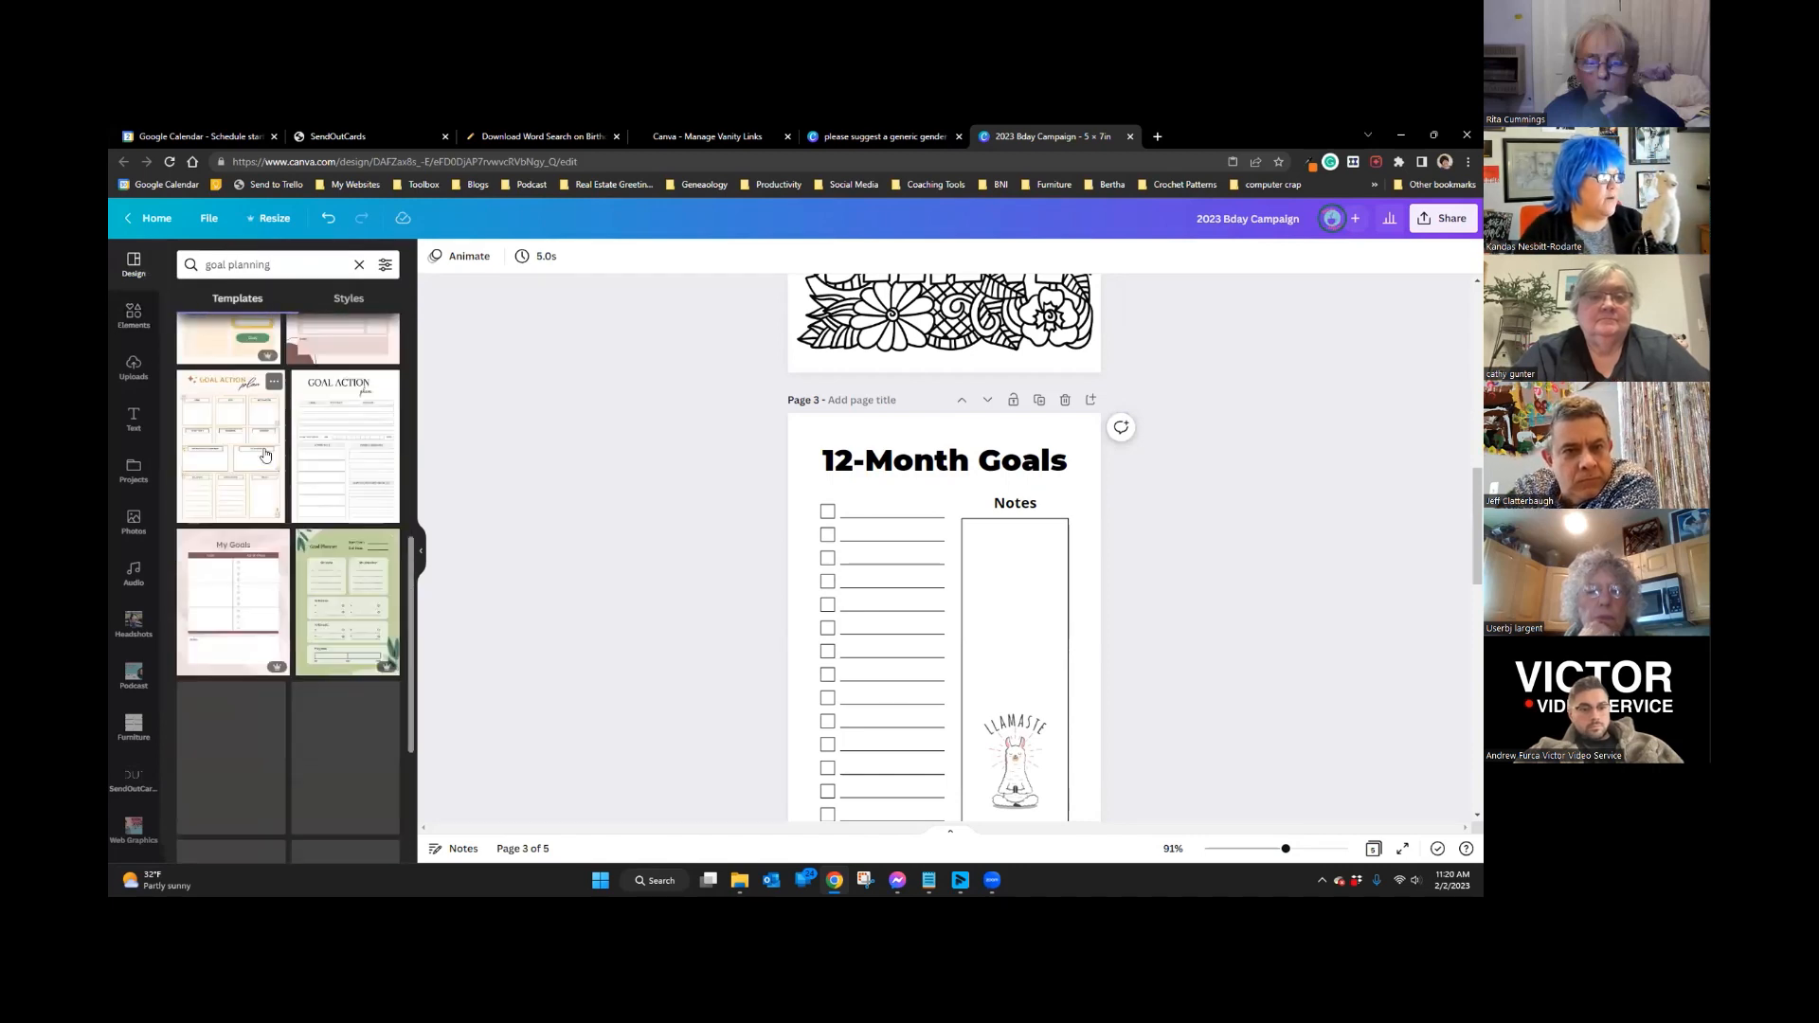
scroll(258, 431, "down", 5)
scroll(251, 547, "down", 5)
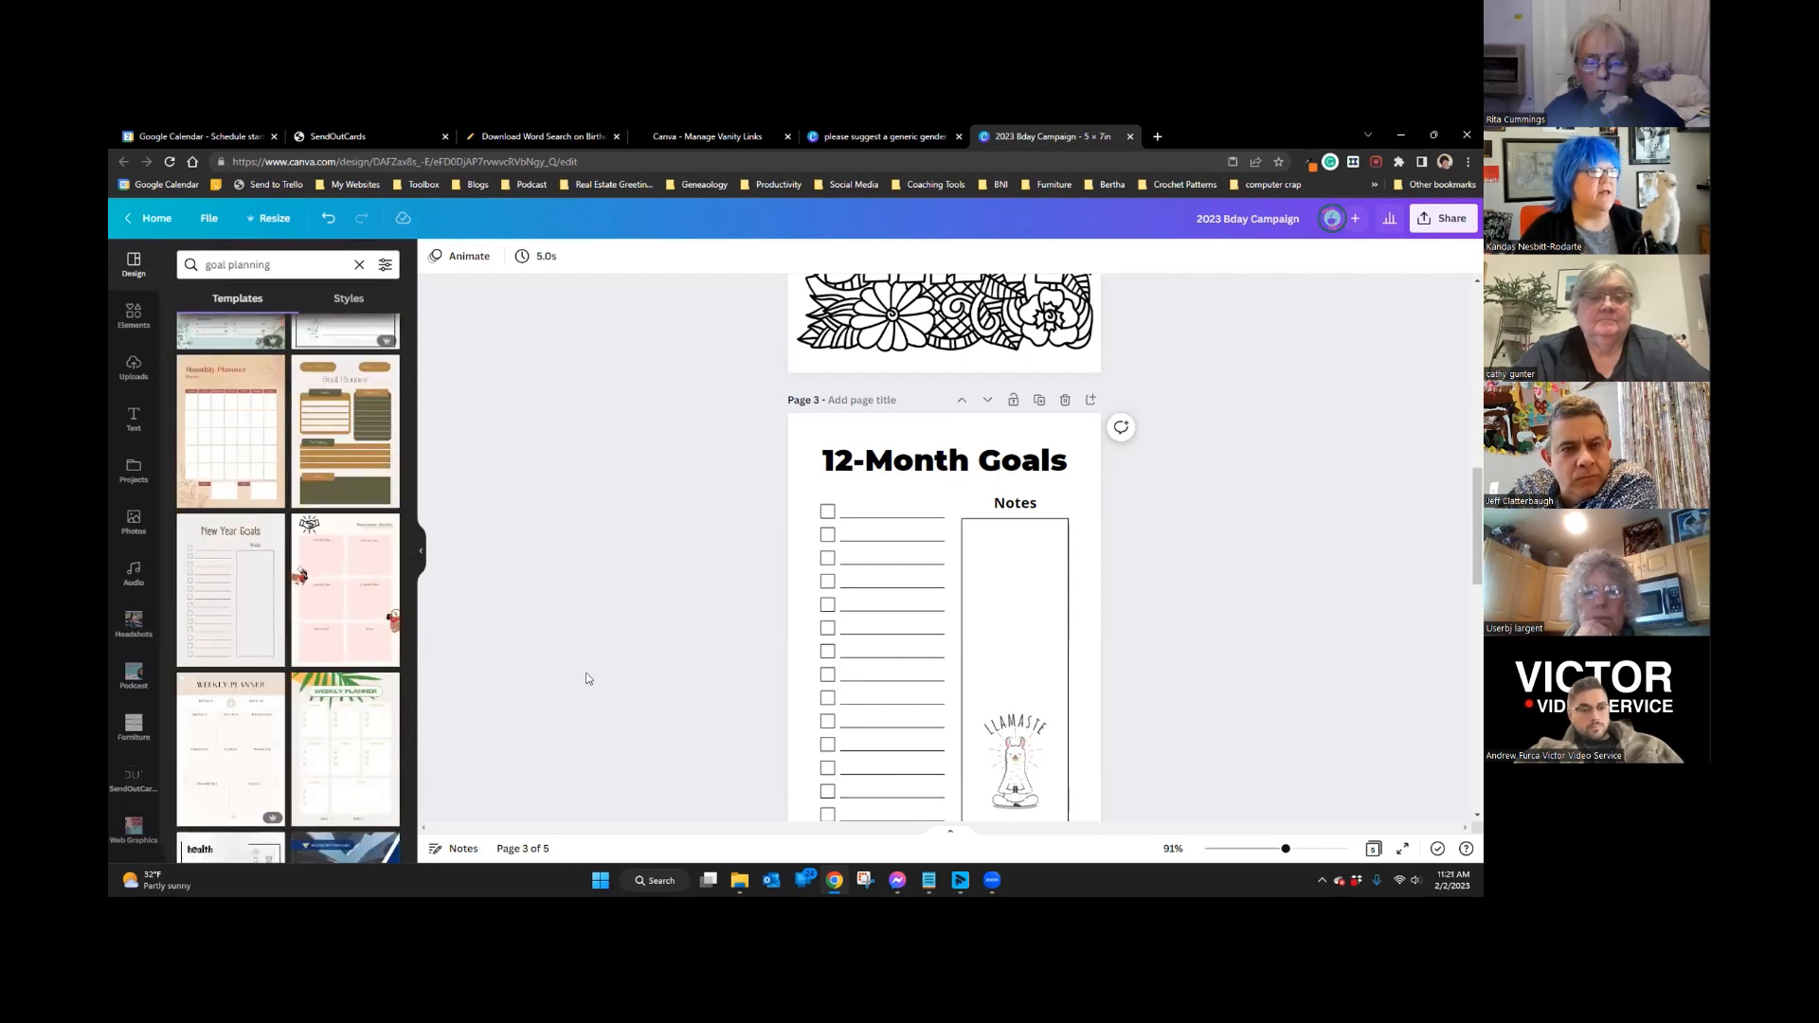
scroll(638, 617, "down", 6)
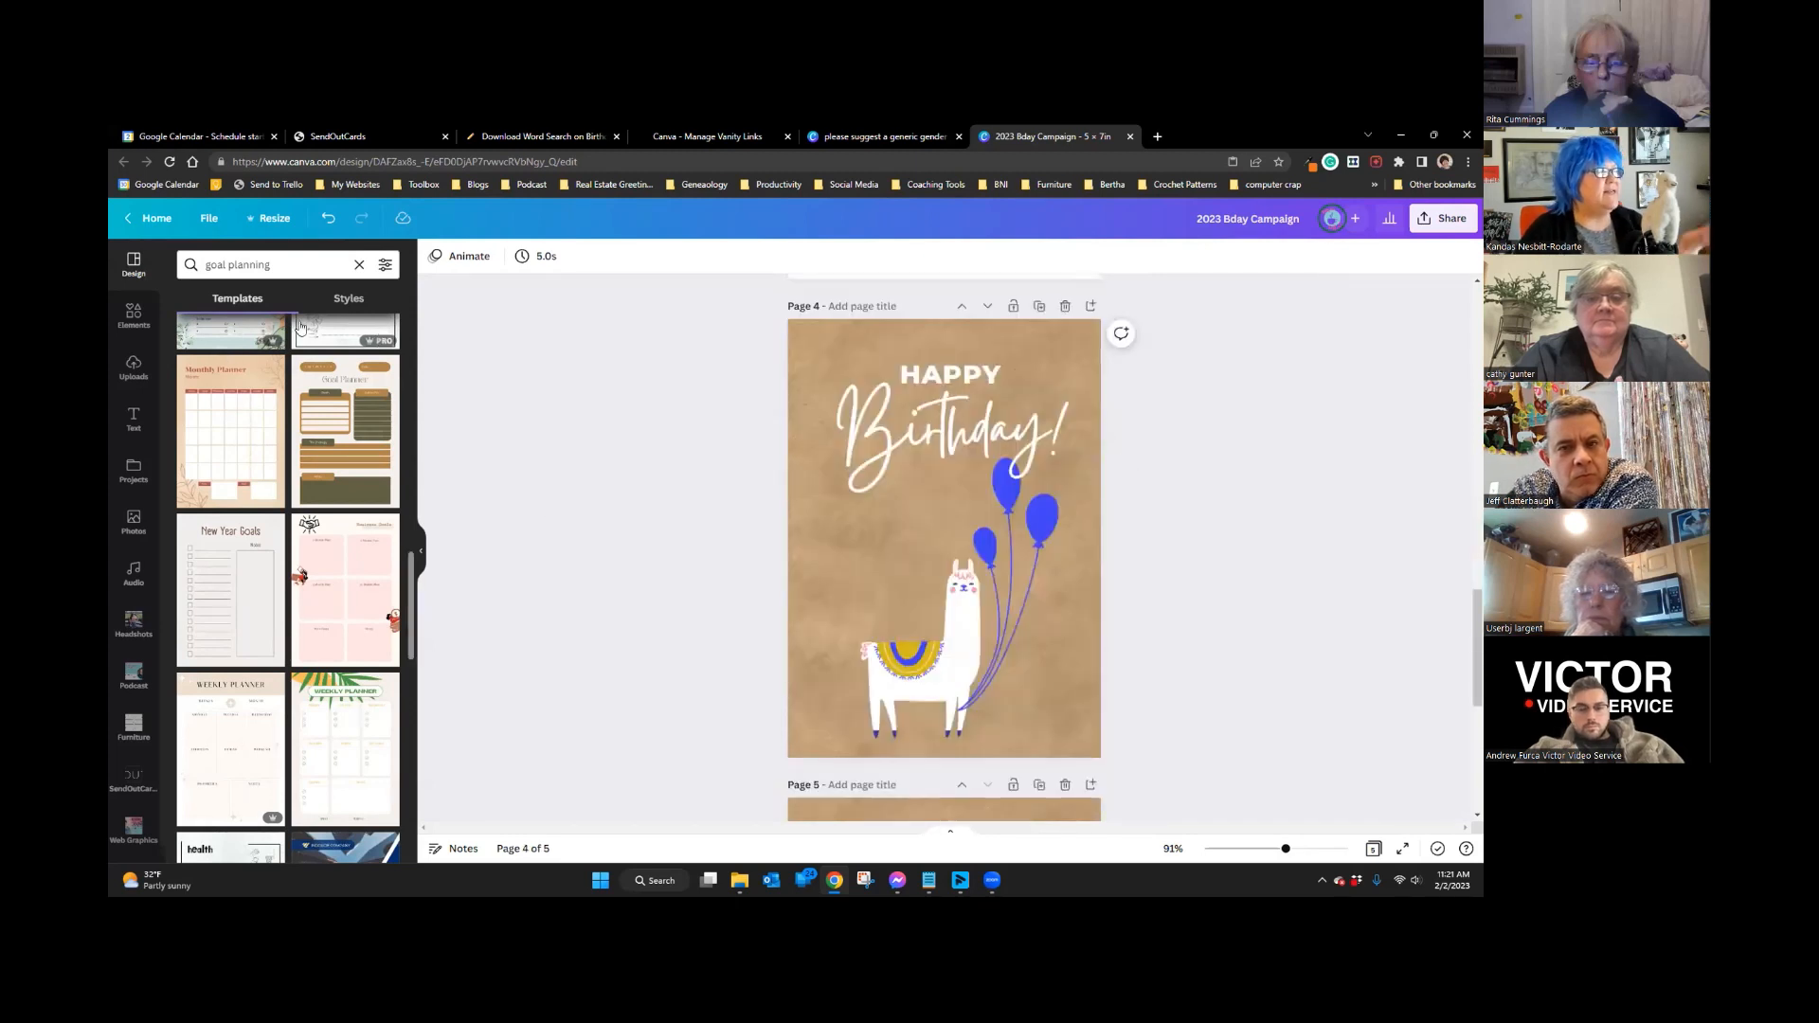
Step: Search templates for 'birthday card' and scroll through the results
left_click(292, 265)
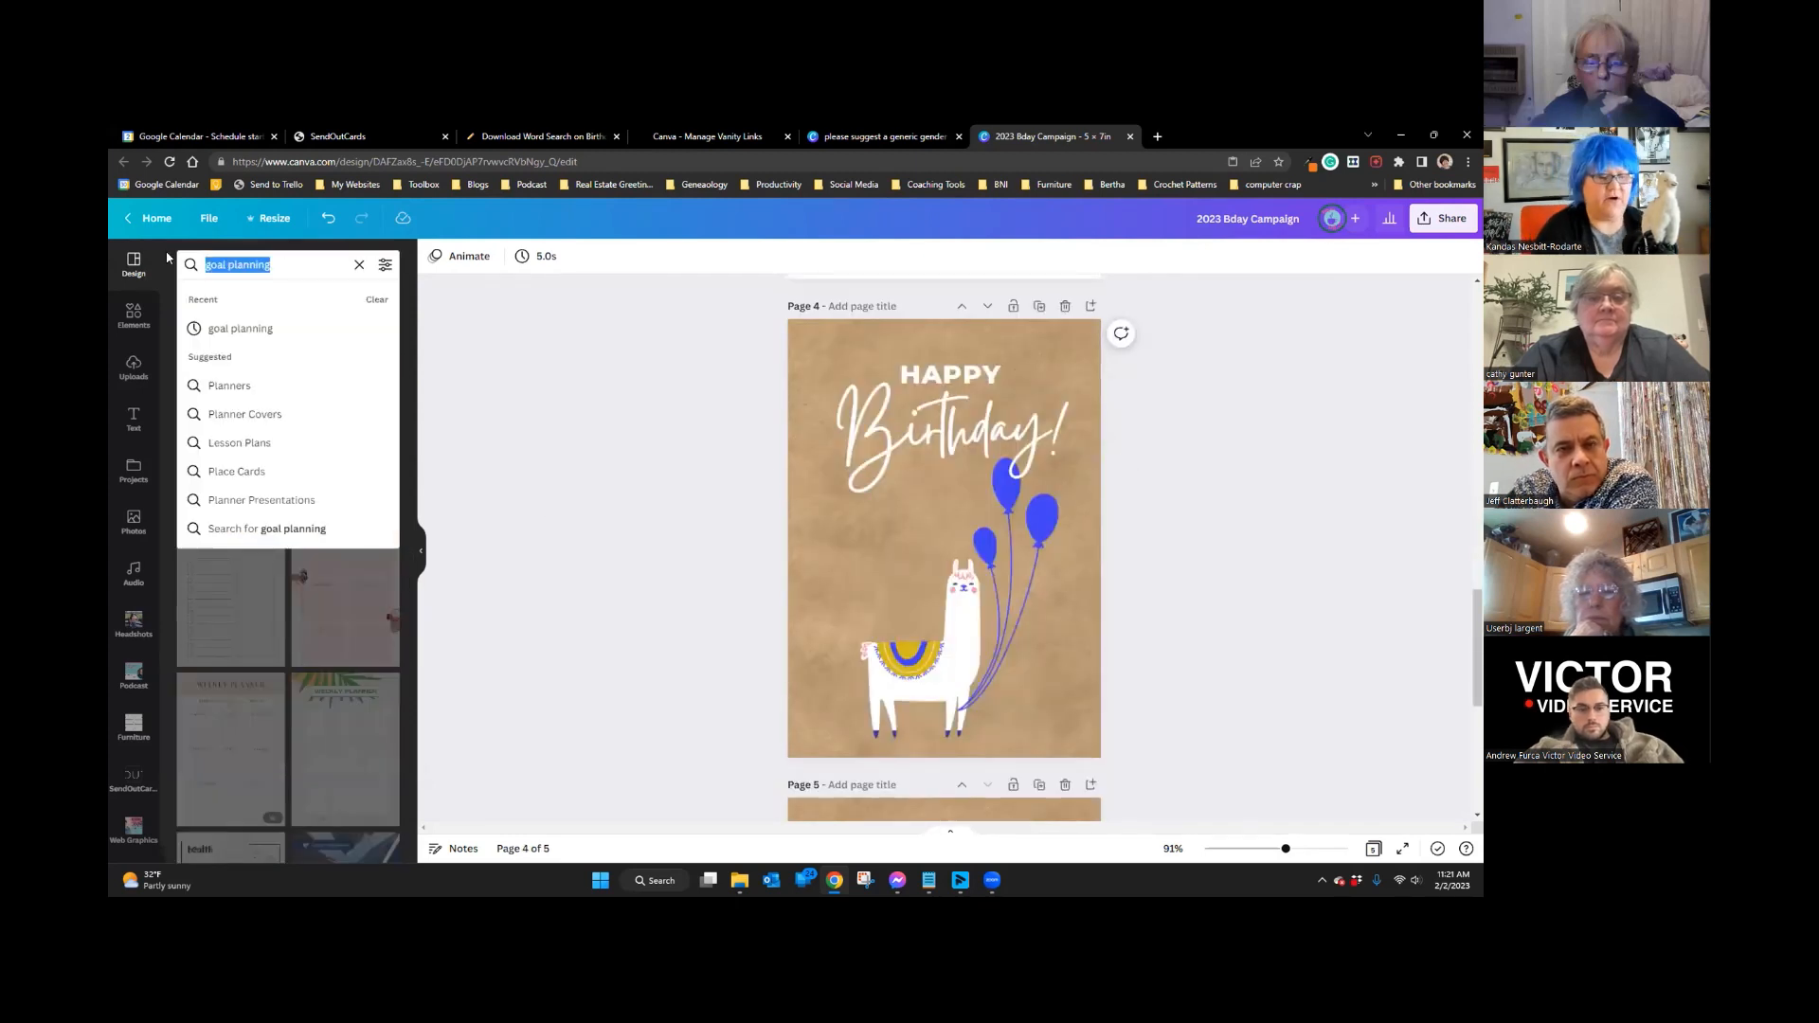
type("birthday card")
key("Return")
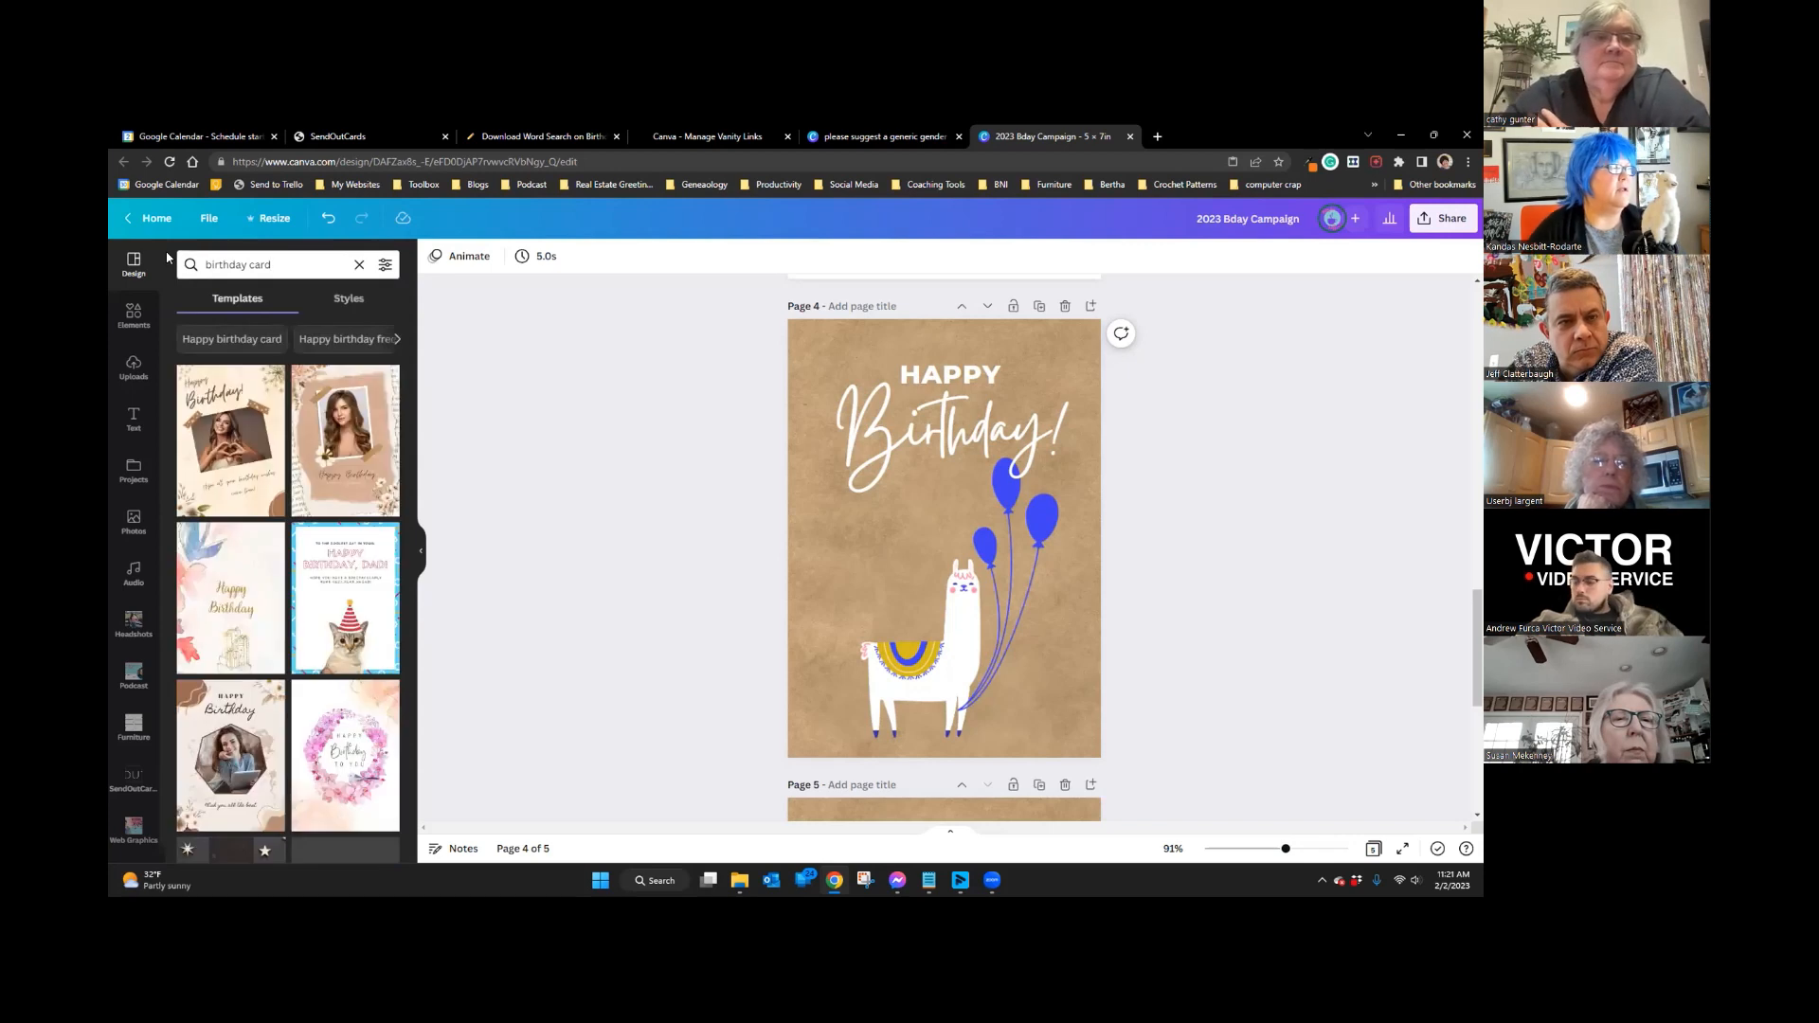
scroll(310, 432, "down", 10)
scroll(309, 427, "down", 3)
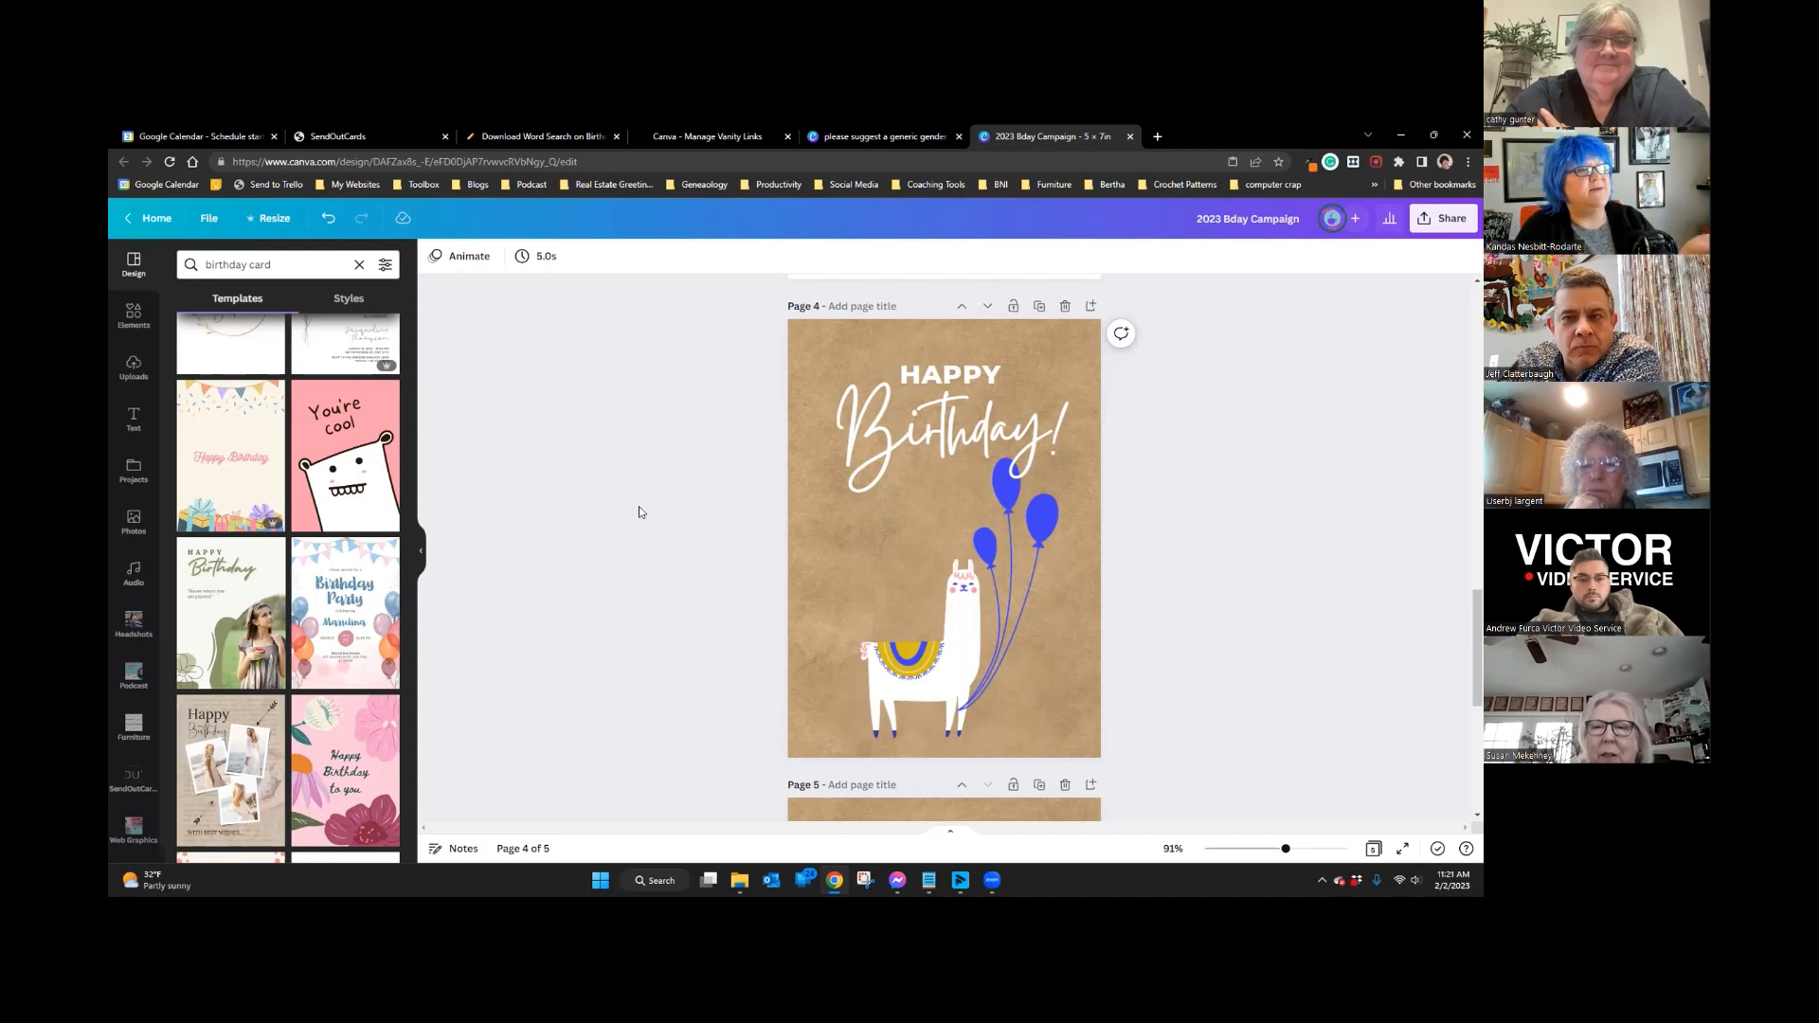
scroll(639, 513, "down", 2)
scroll(639, 511, "down", 2)
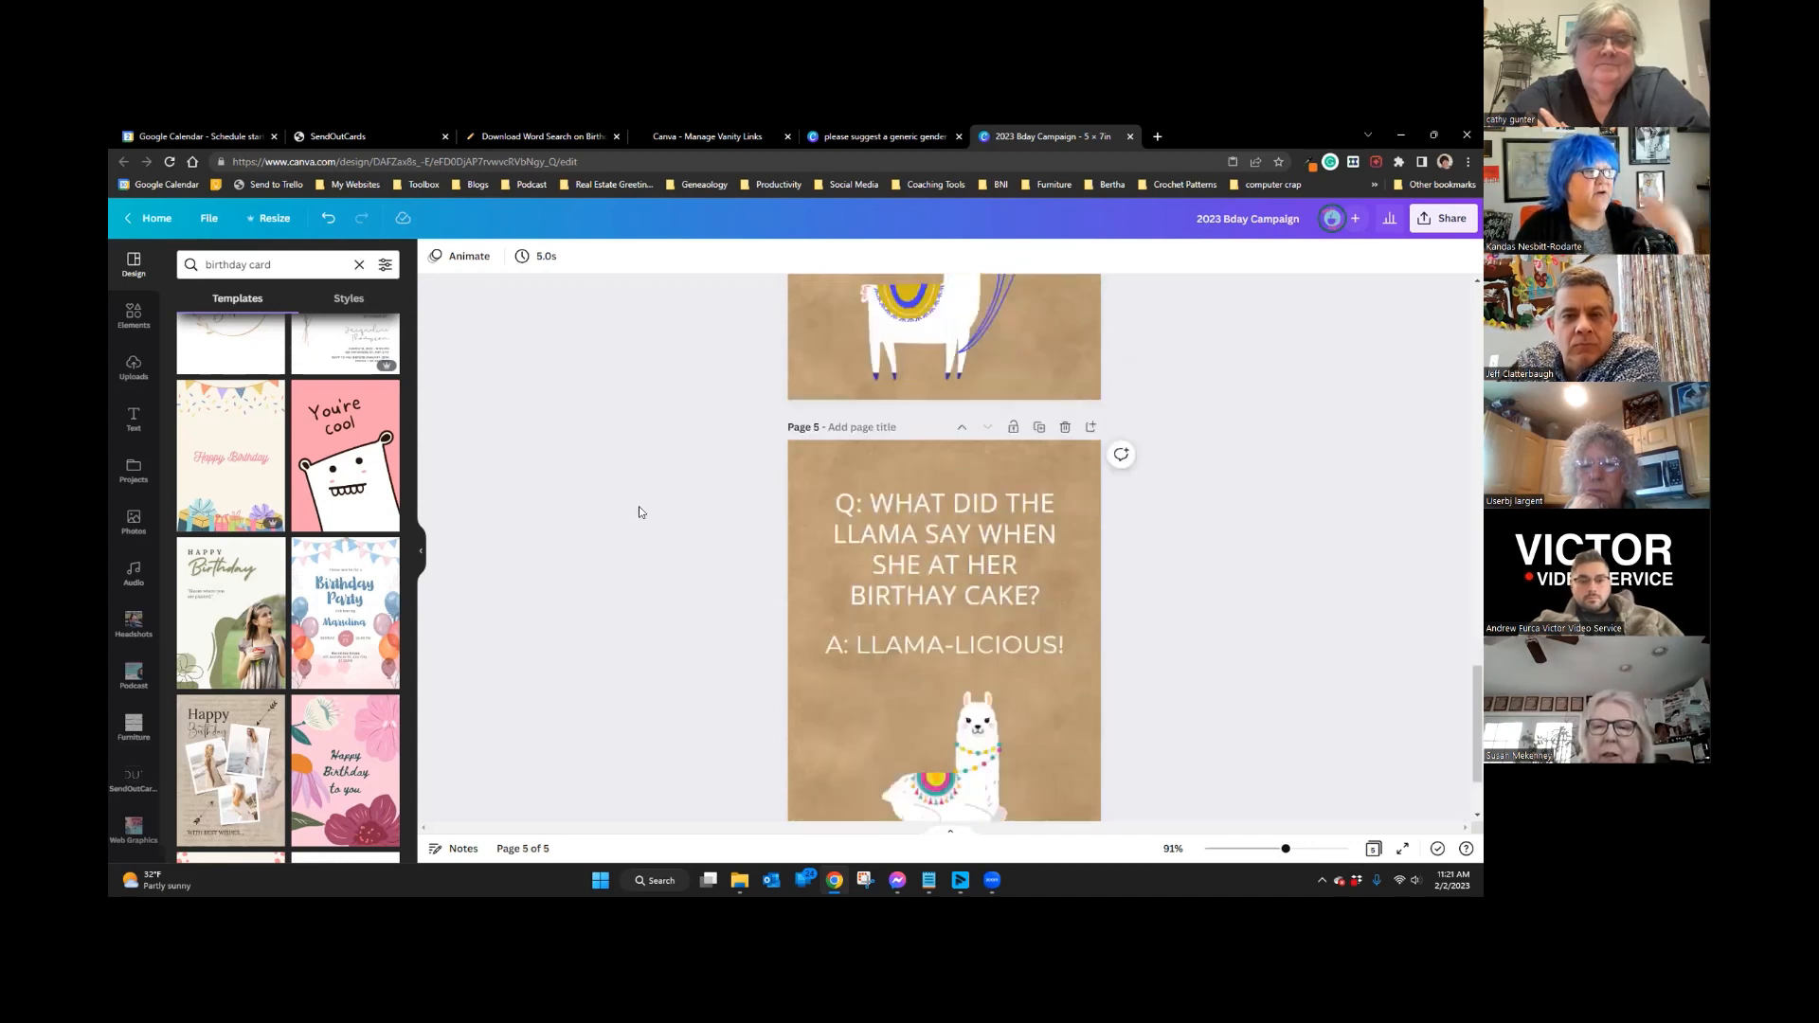
scroll(638, 512, "up", 3)
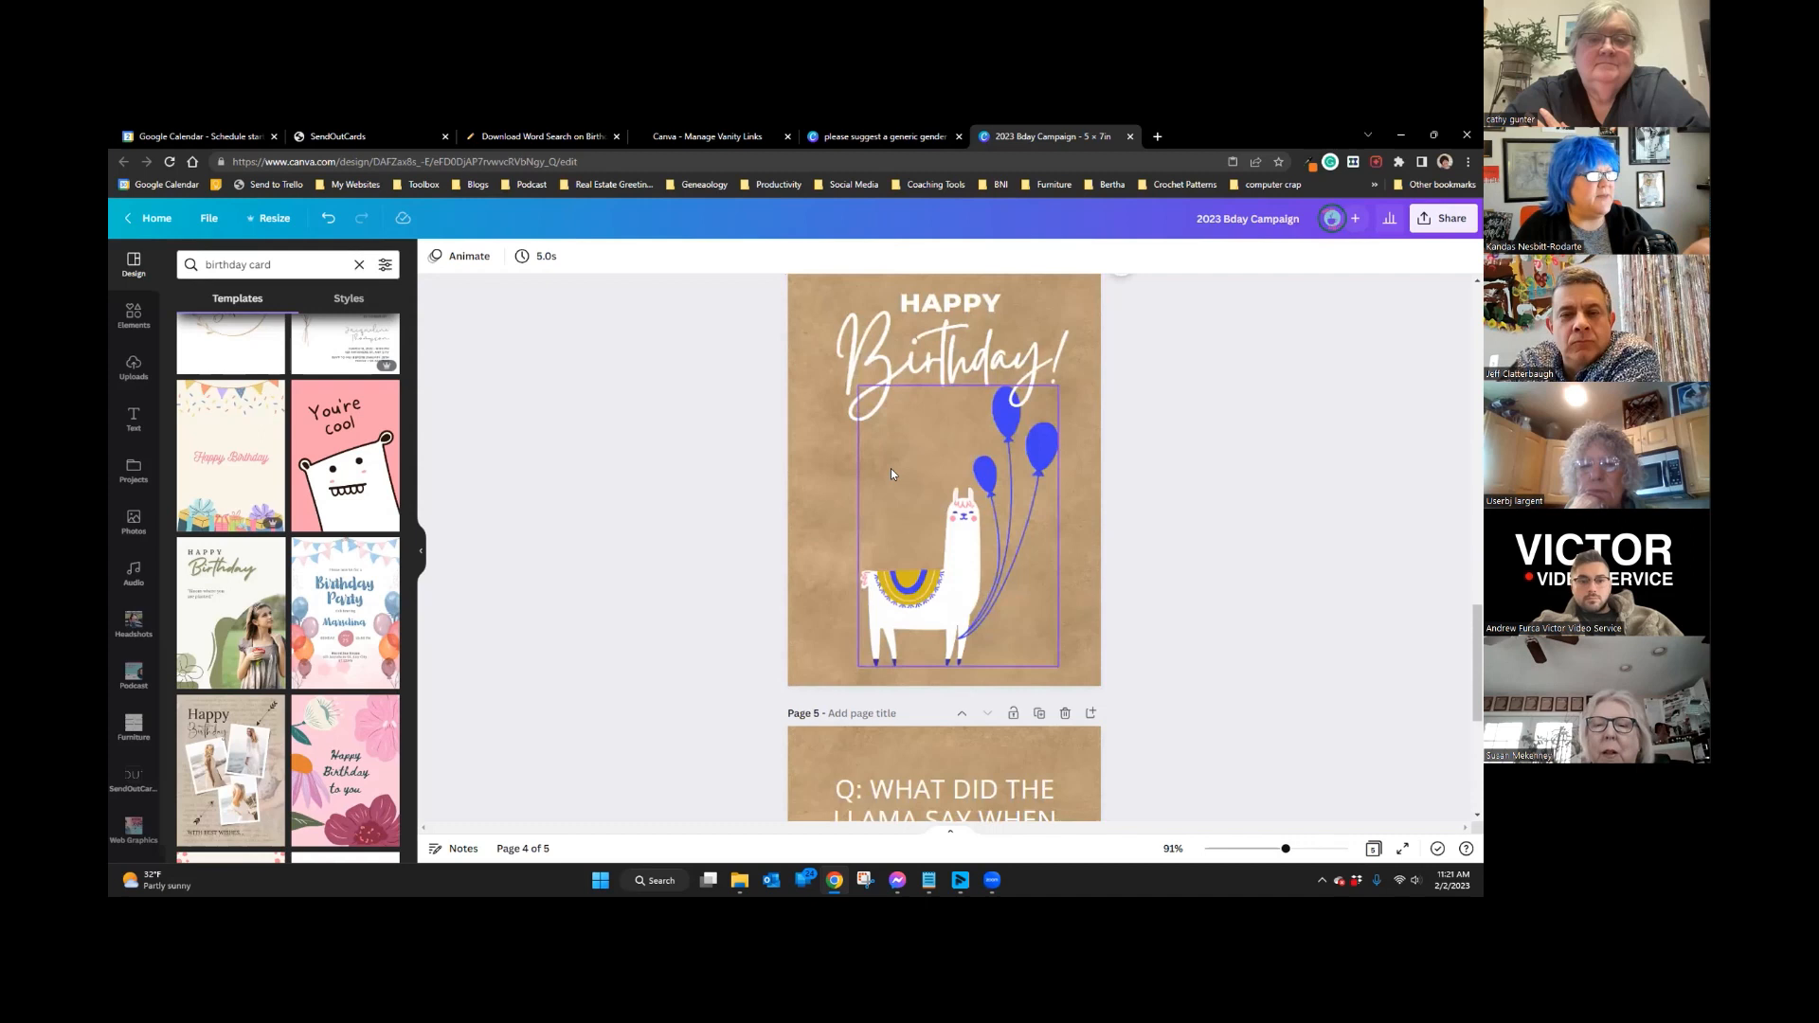
scroll(787, 502, "down", 3)
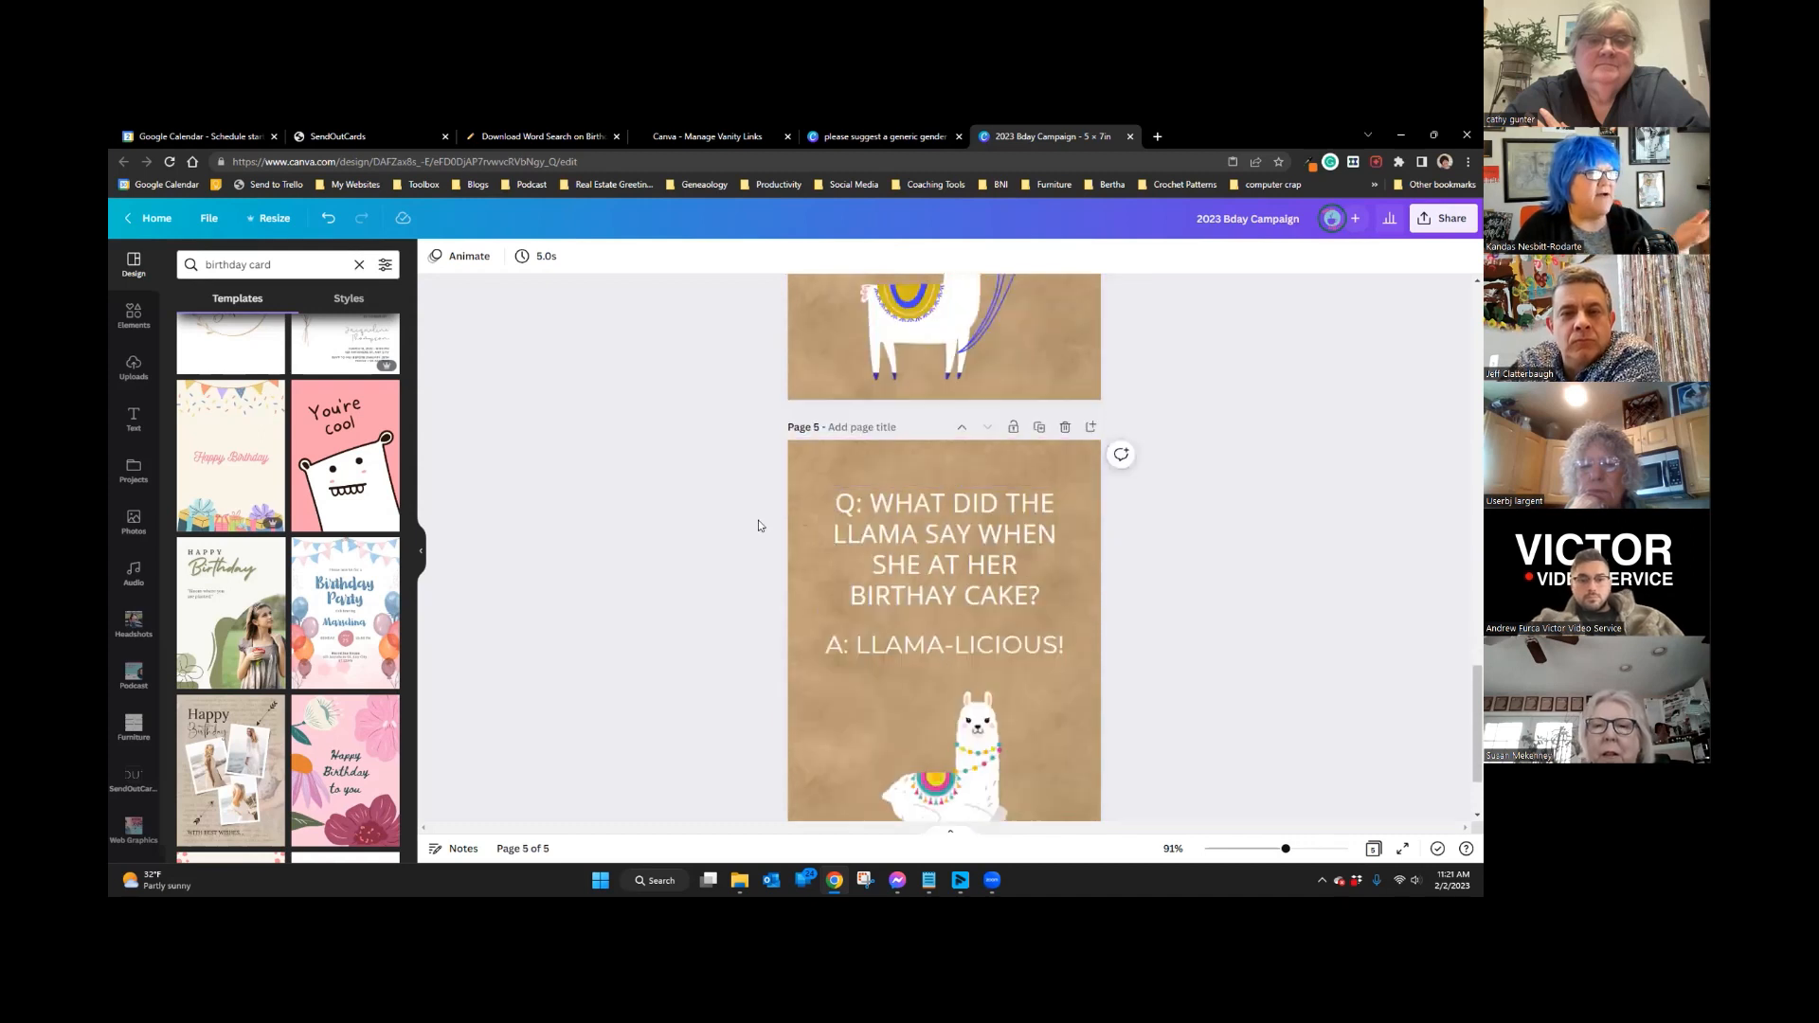
scroll(758, 521, "down", 1)
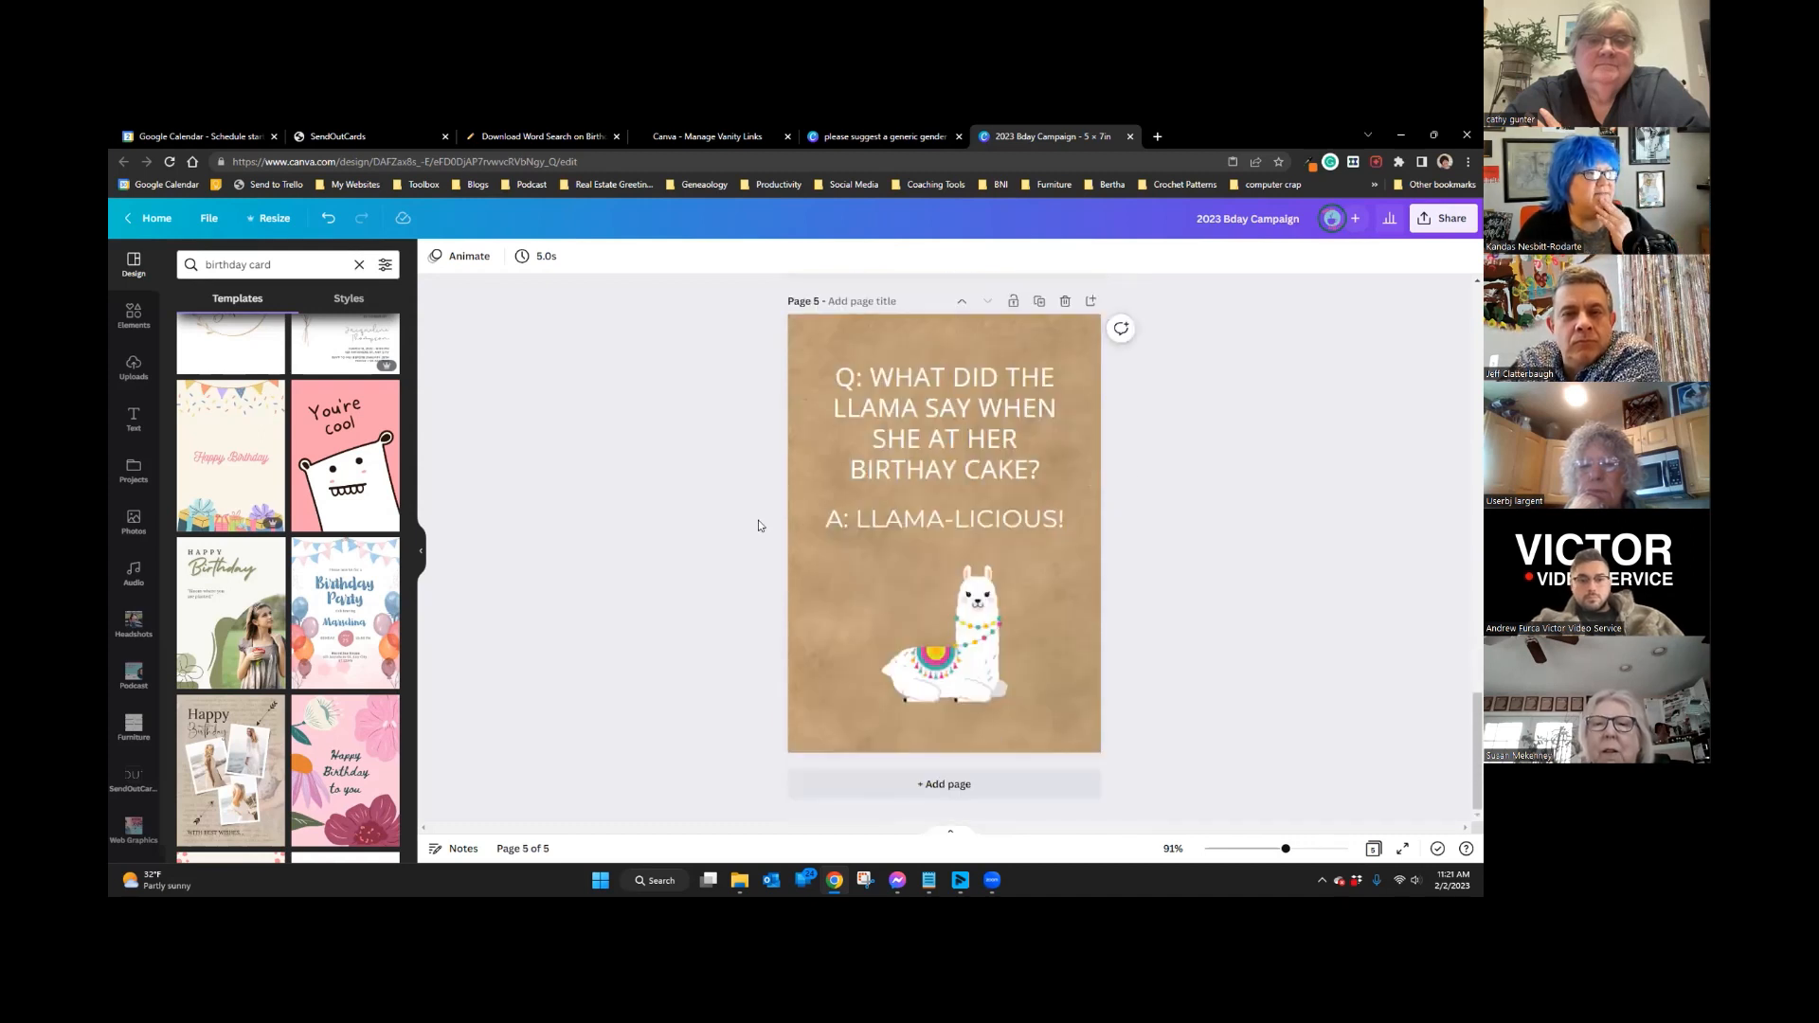
Step: Read the suggested llama birthday message, then return to the 2023 Bday Campaign design
left_click(860, 136)
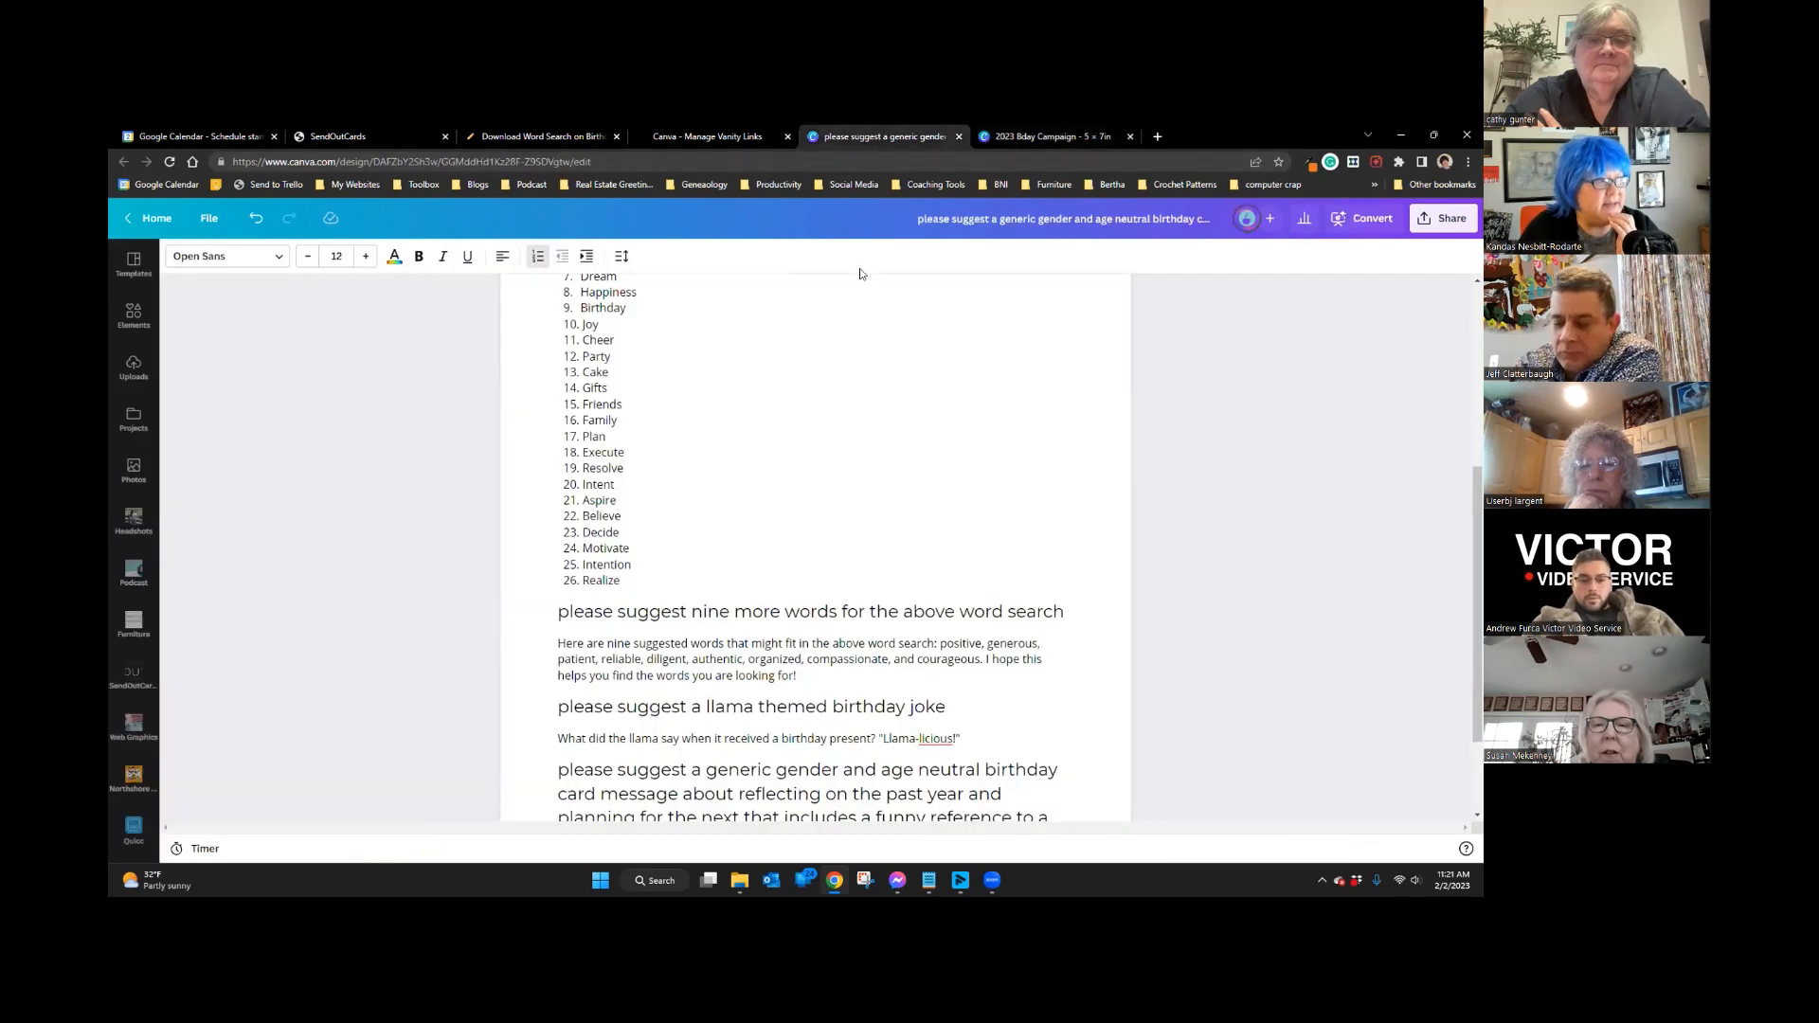
scroll(911, 403, "down", 1)
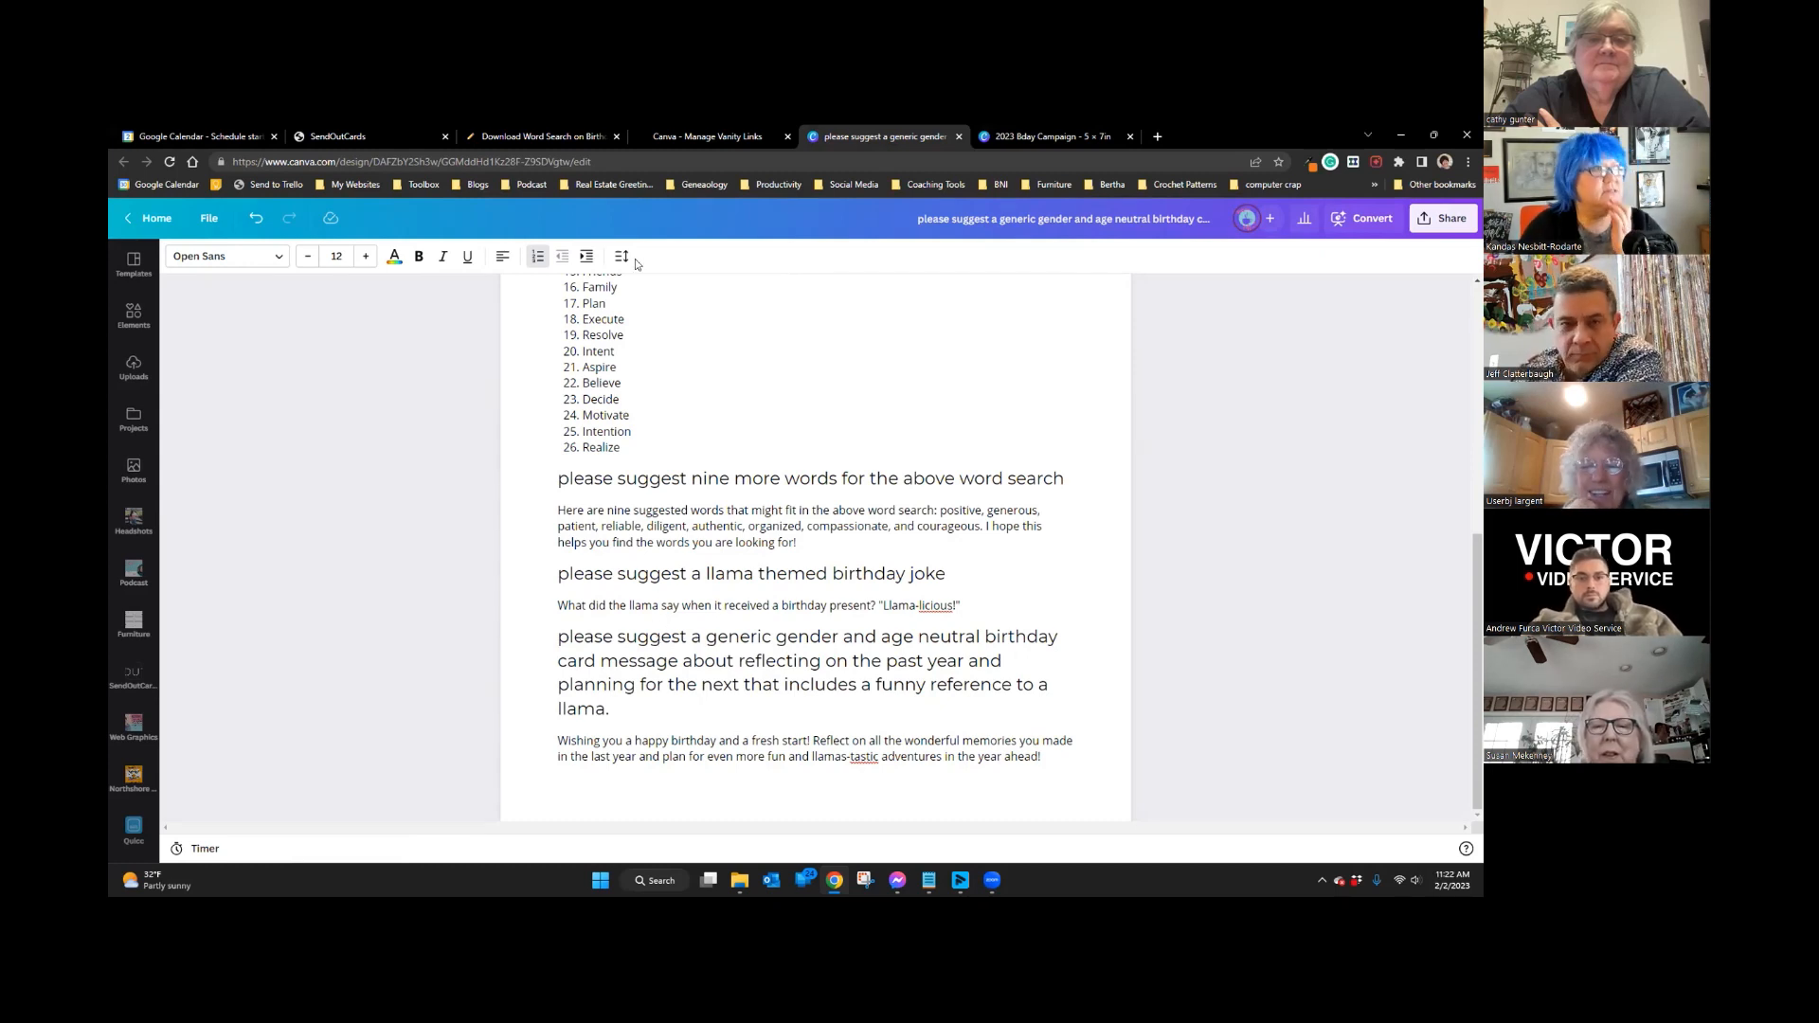
left_click(1042, 136)
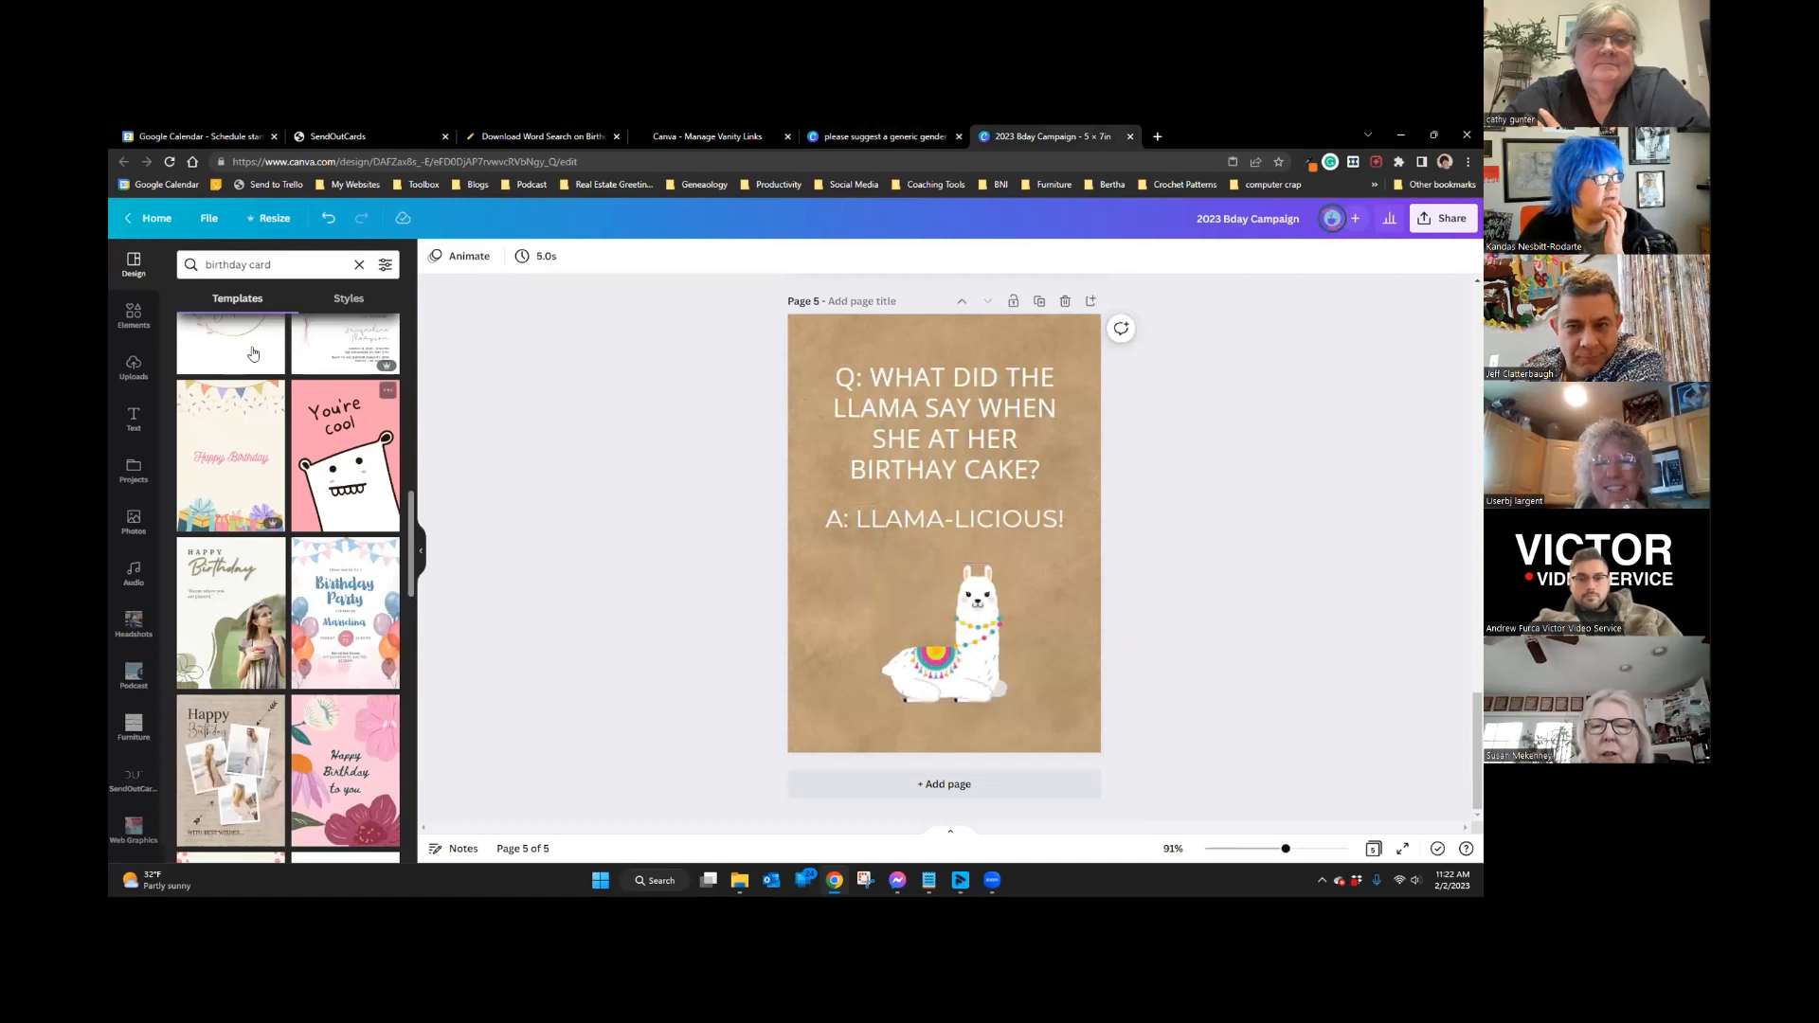
Step: Search templates for 'llama' and glance at the recently used Elements
left_click(306, 270)
type("llama")
key("Return")
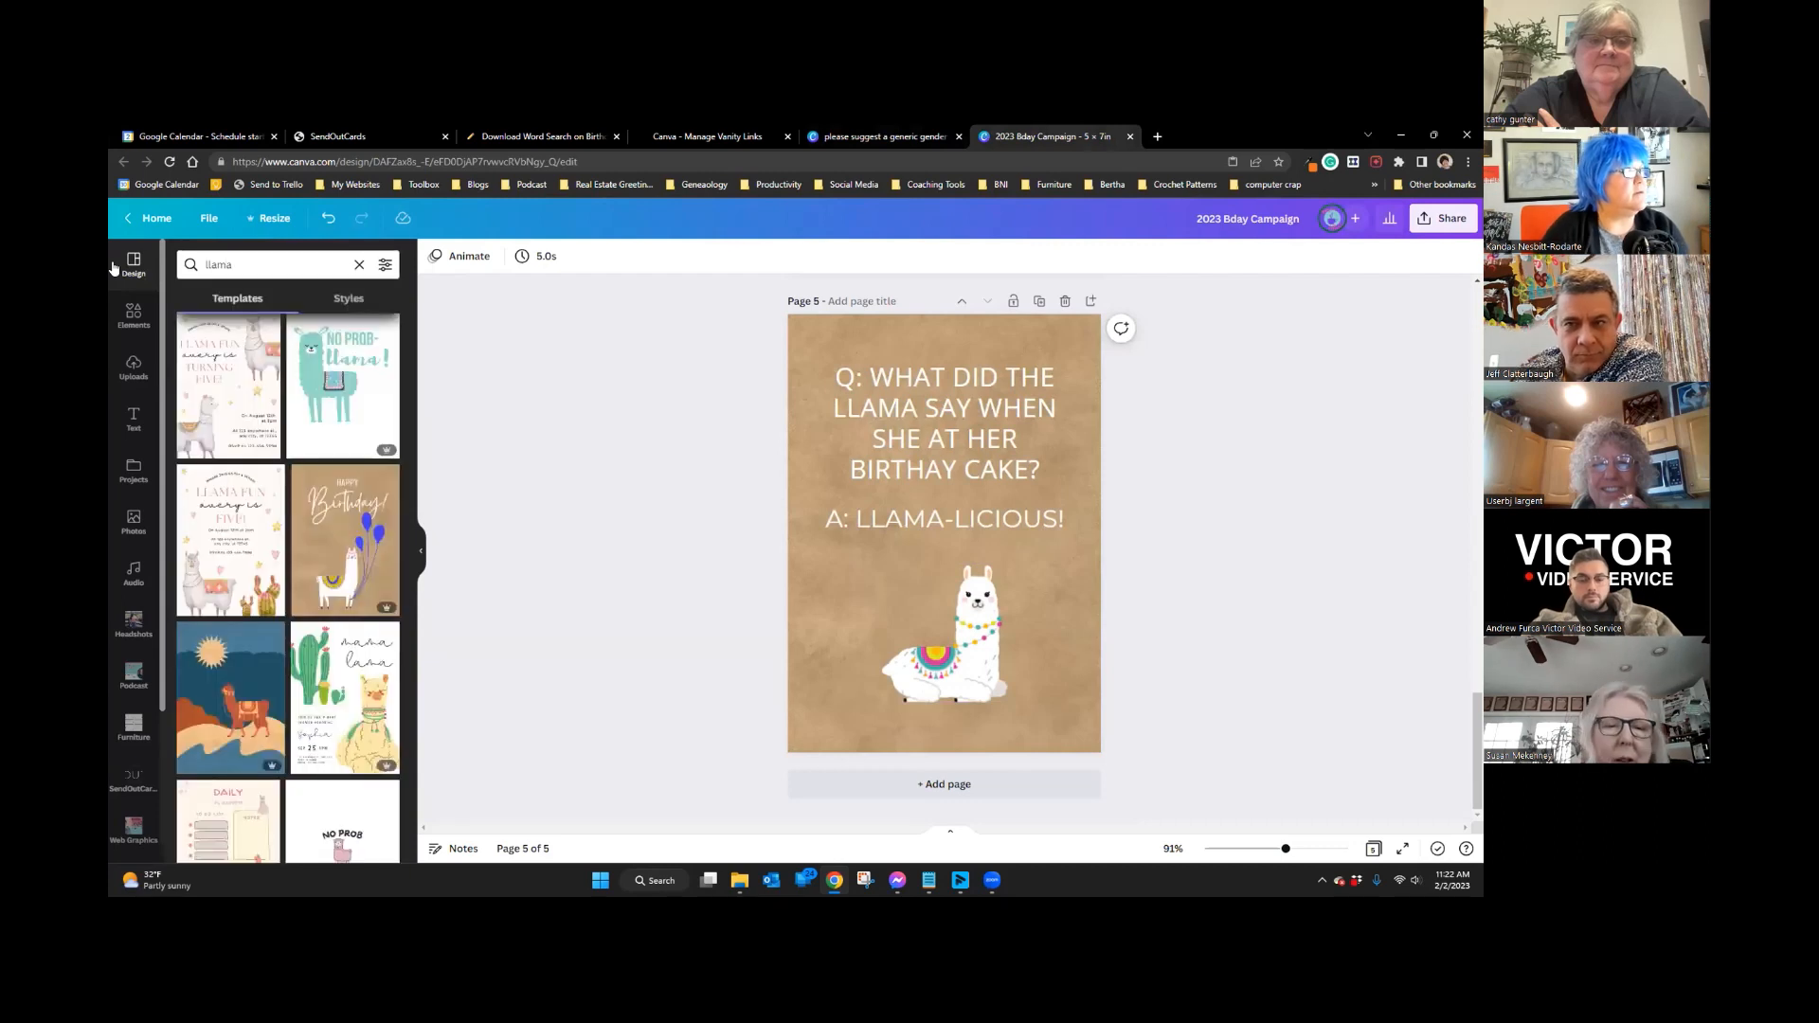
left_click(132, 316)
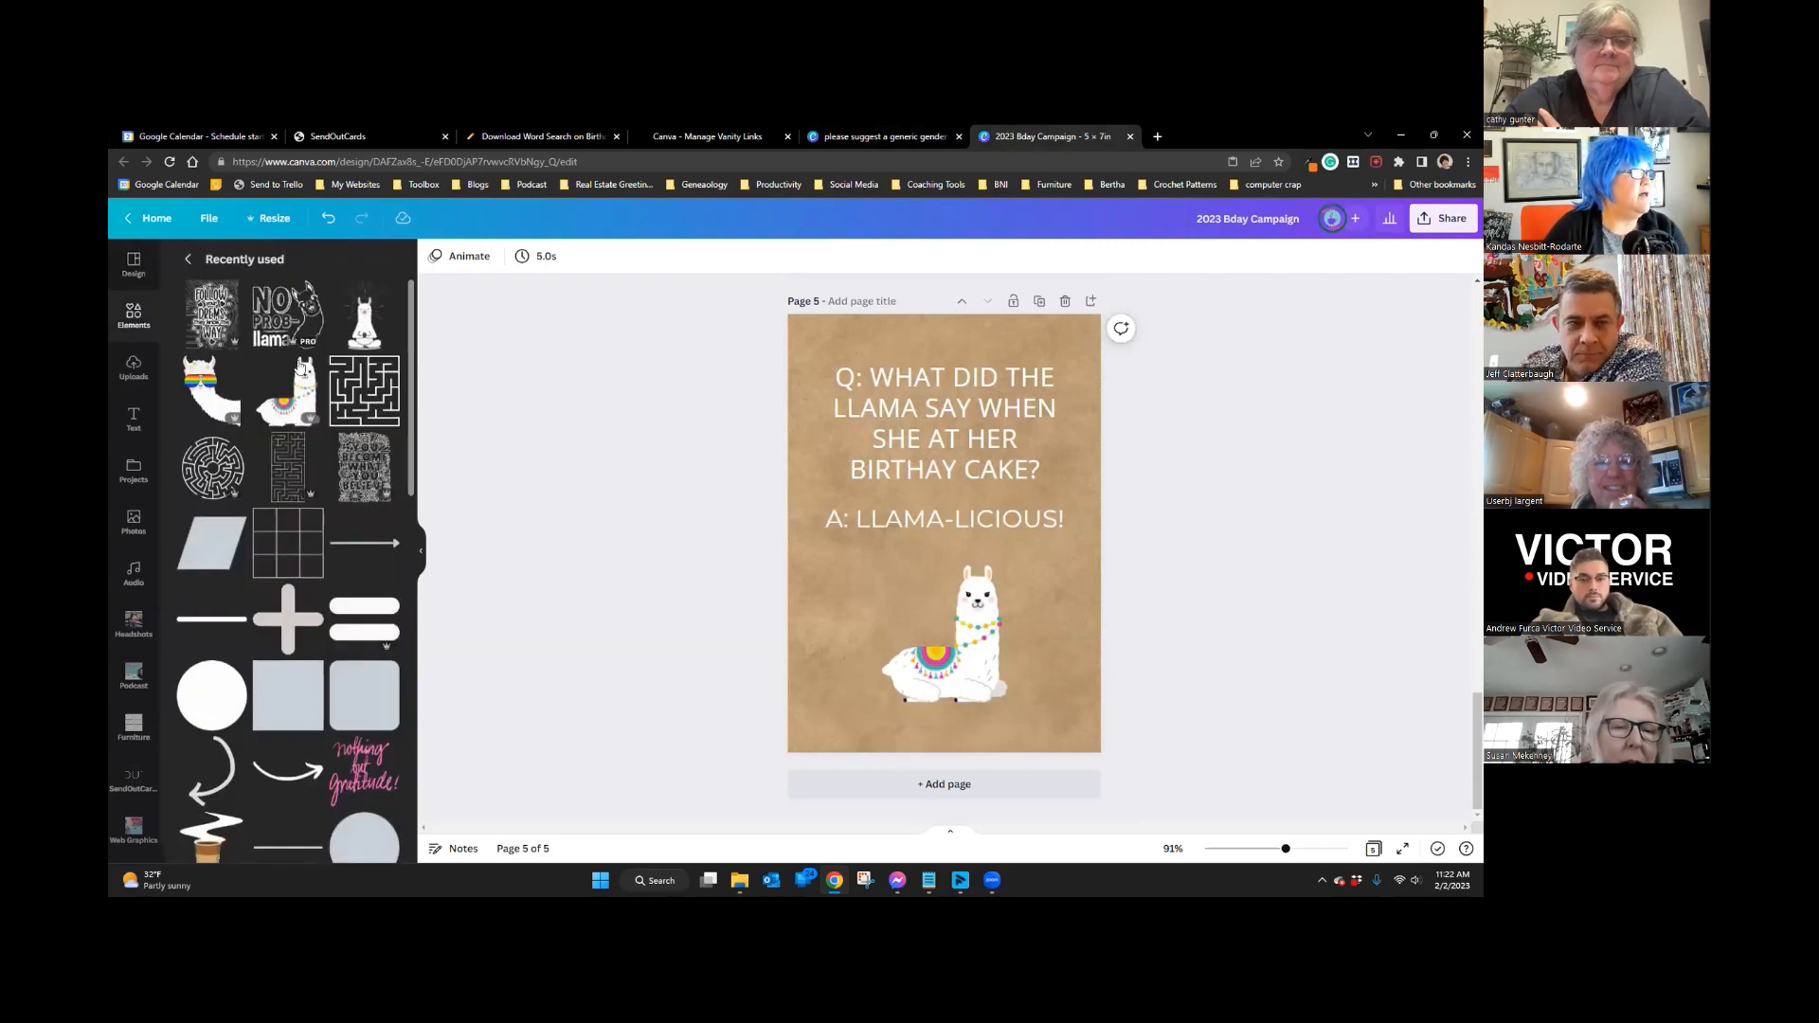
left_click(188, 258)
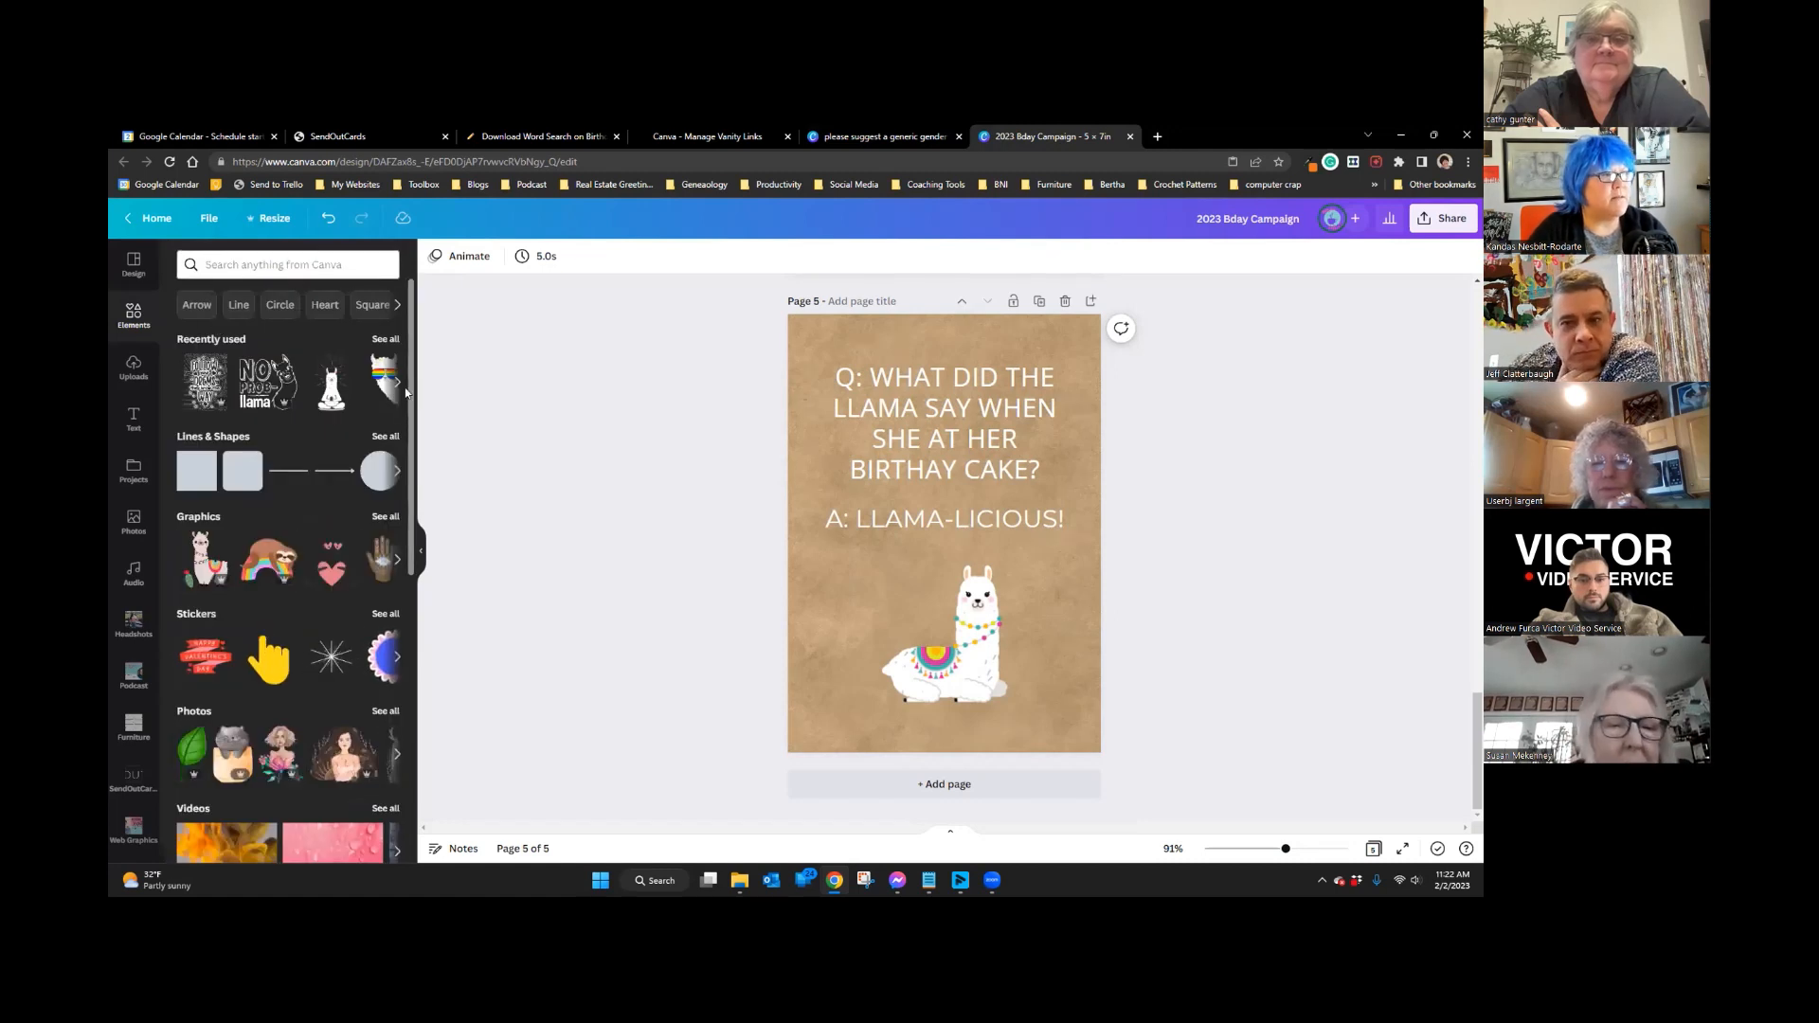
Step: Correct the page 5 joke question to 'SHE ATE HER' and move the SendOutCards tab last
left_click(965, 436)
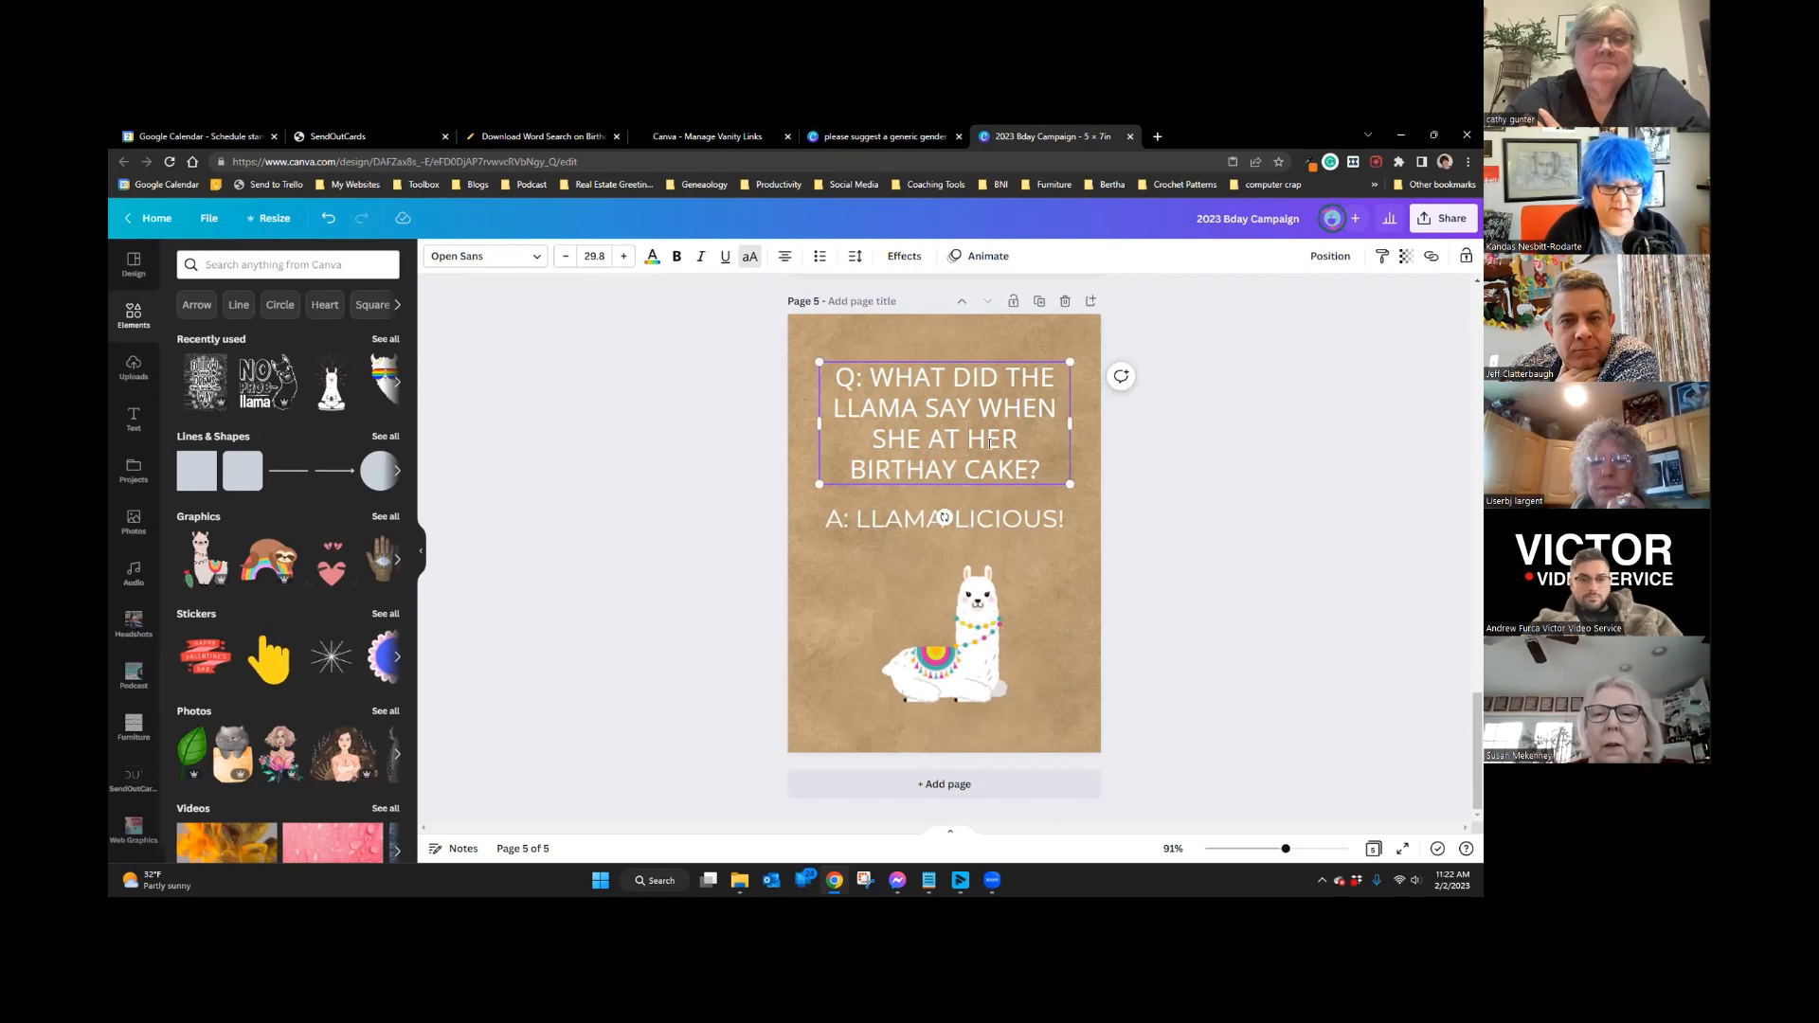
type("E")
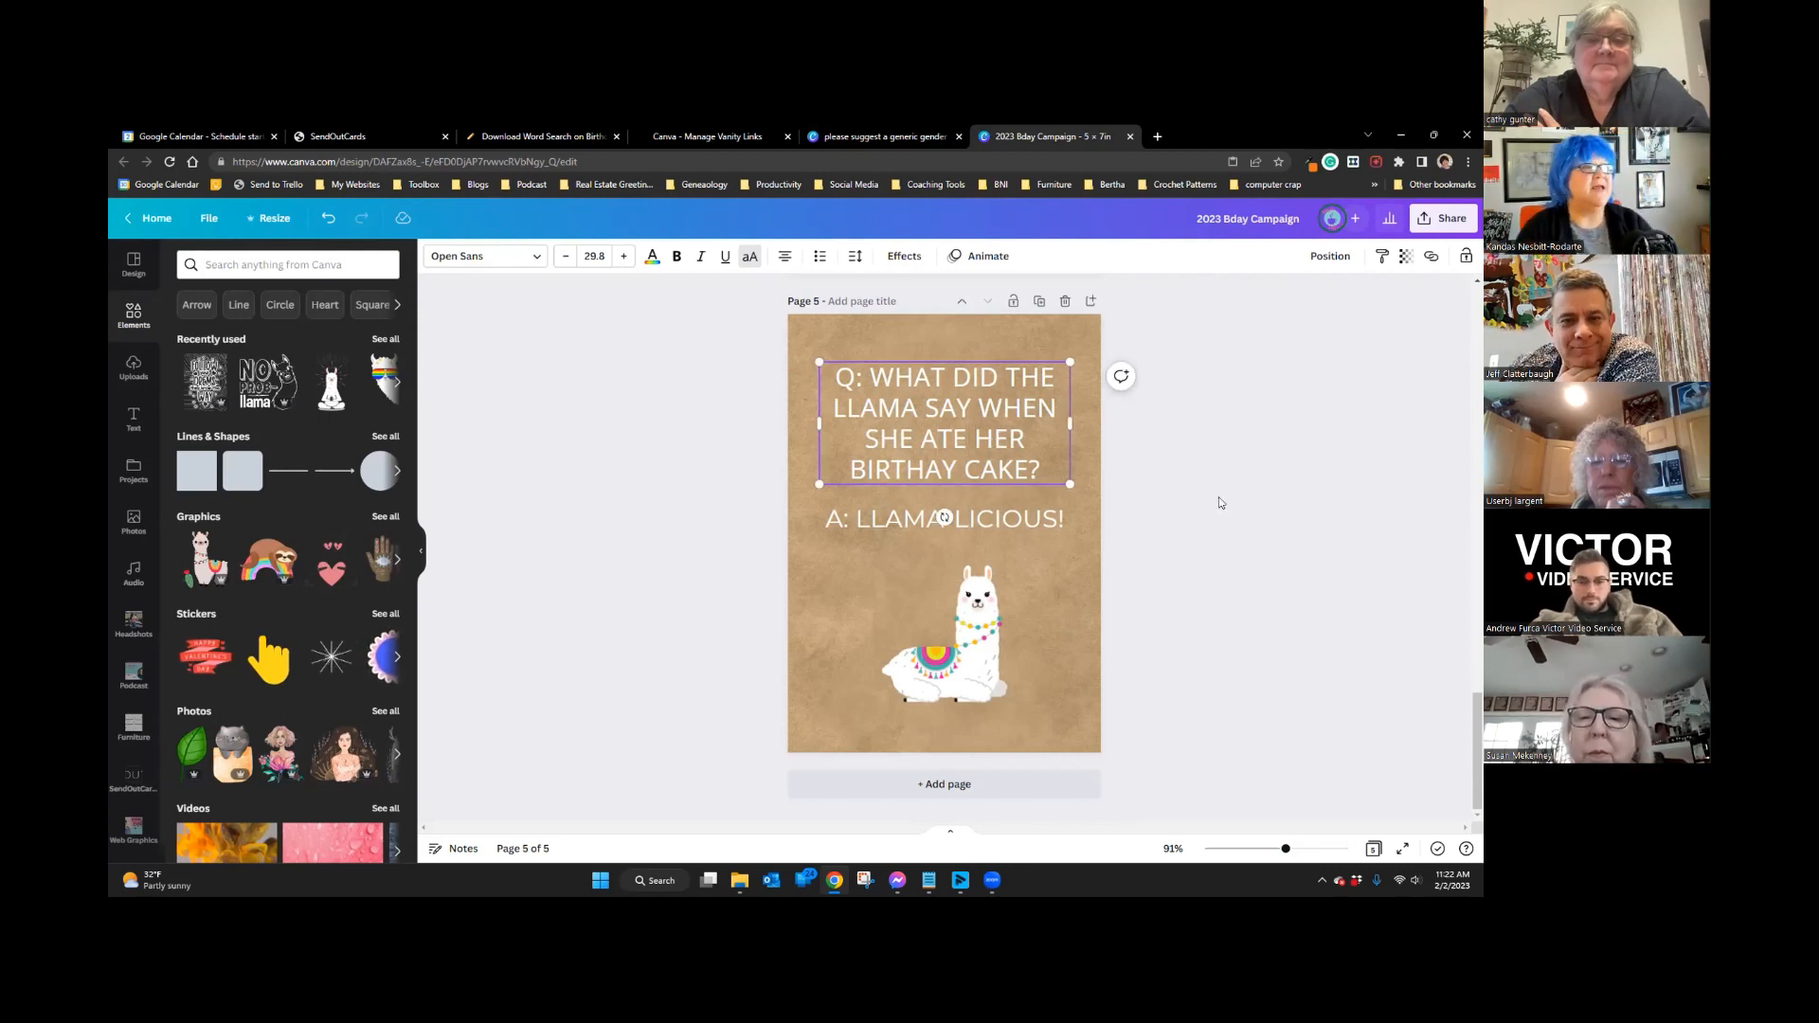
left_click(1242, 504)
scroll(1103, 623, "up", 15)
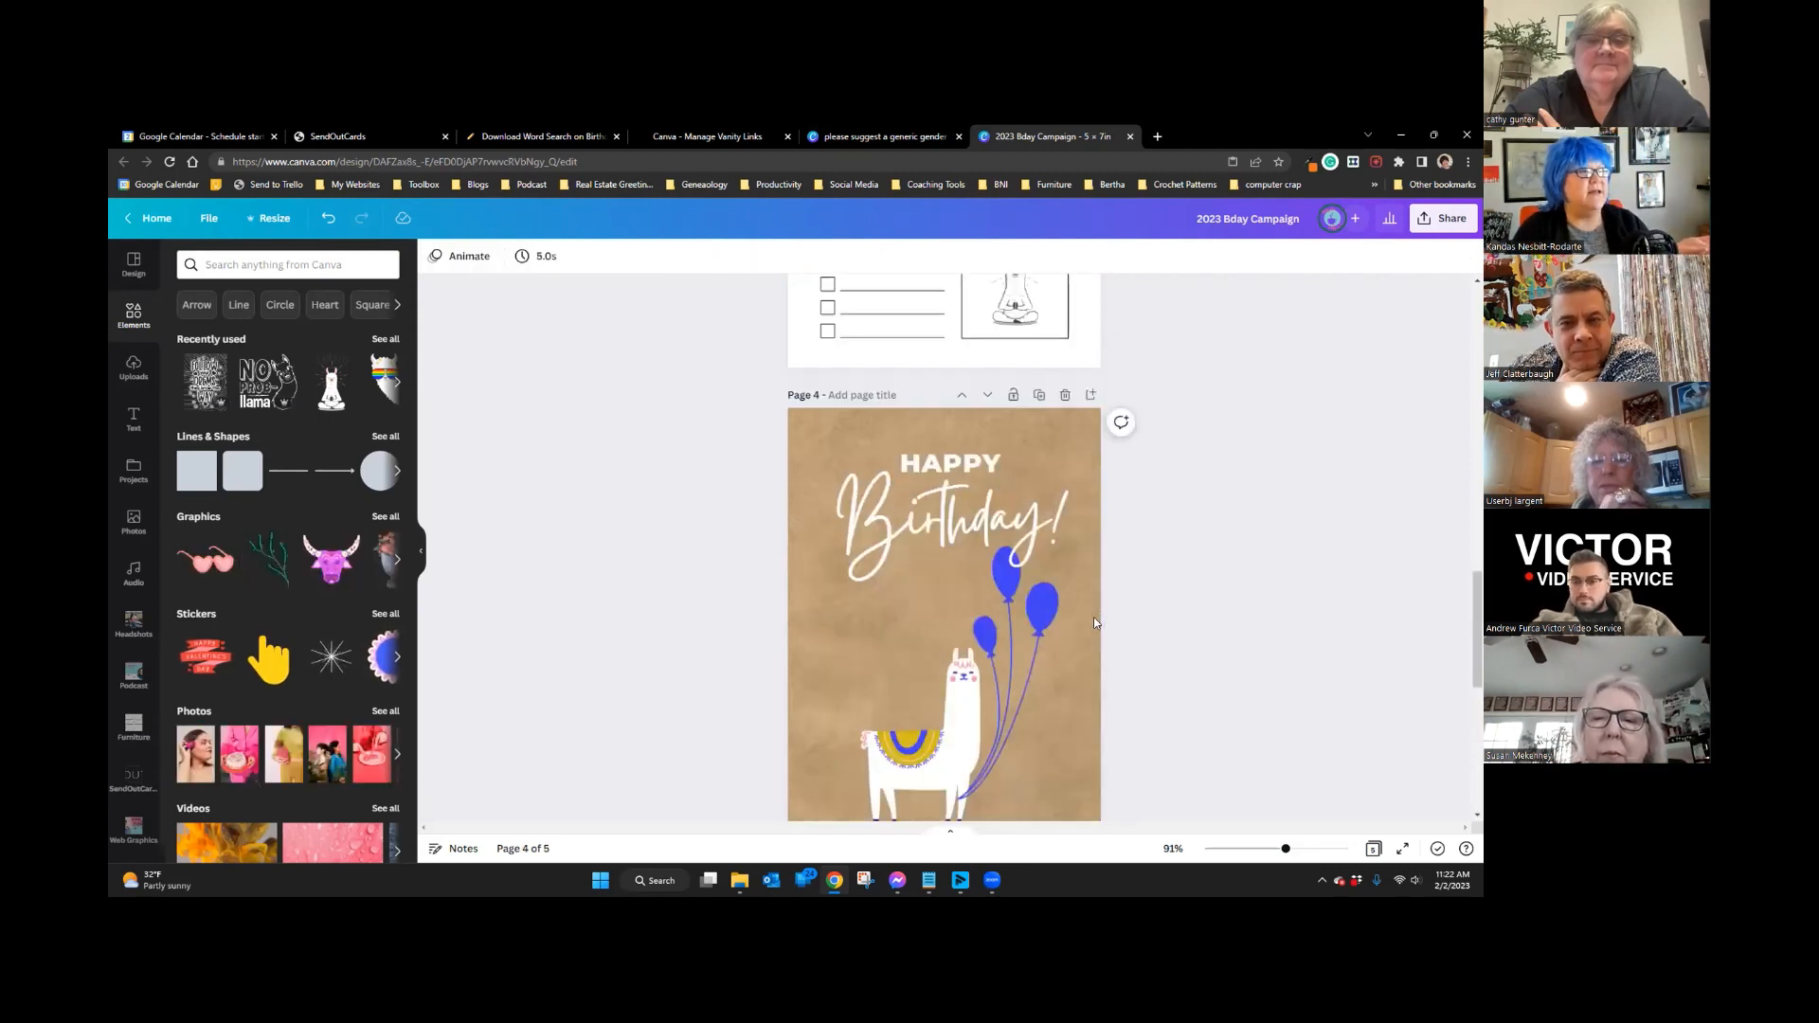
scroll(1095, 623, "up", 5)
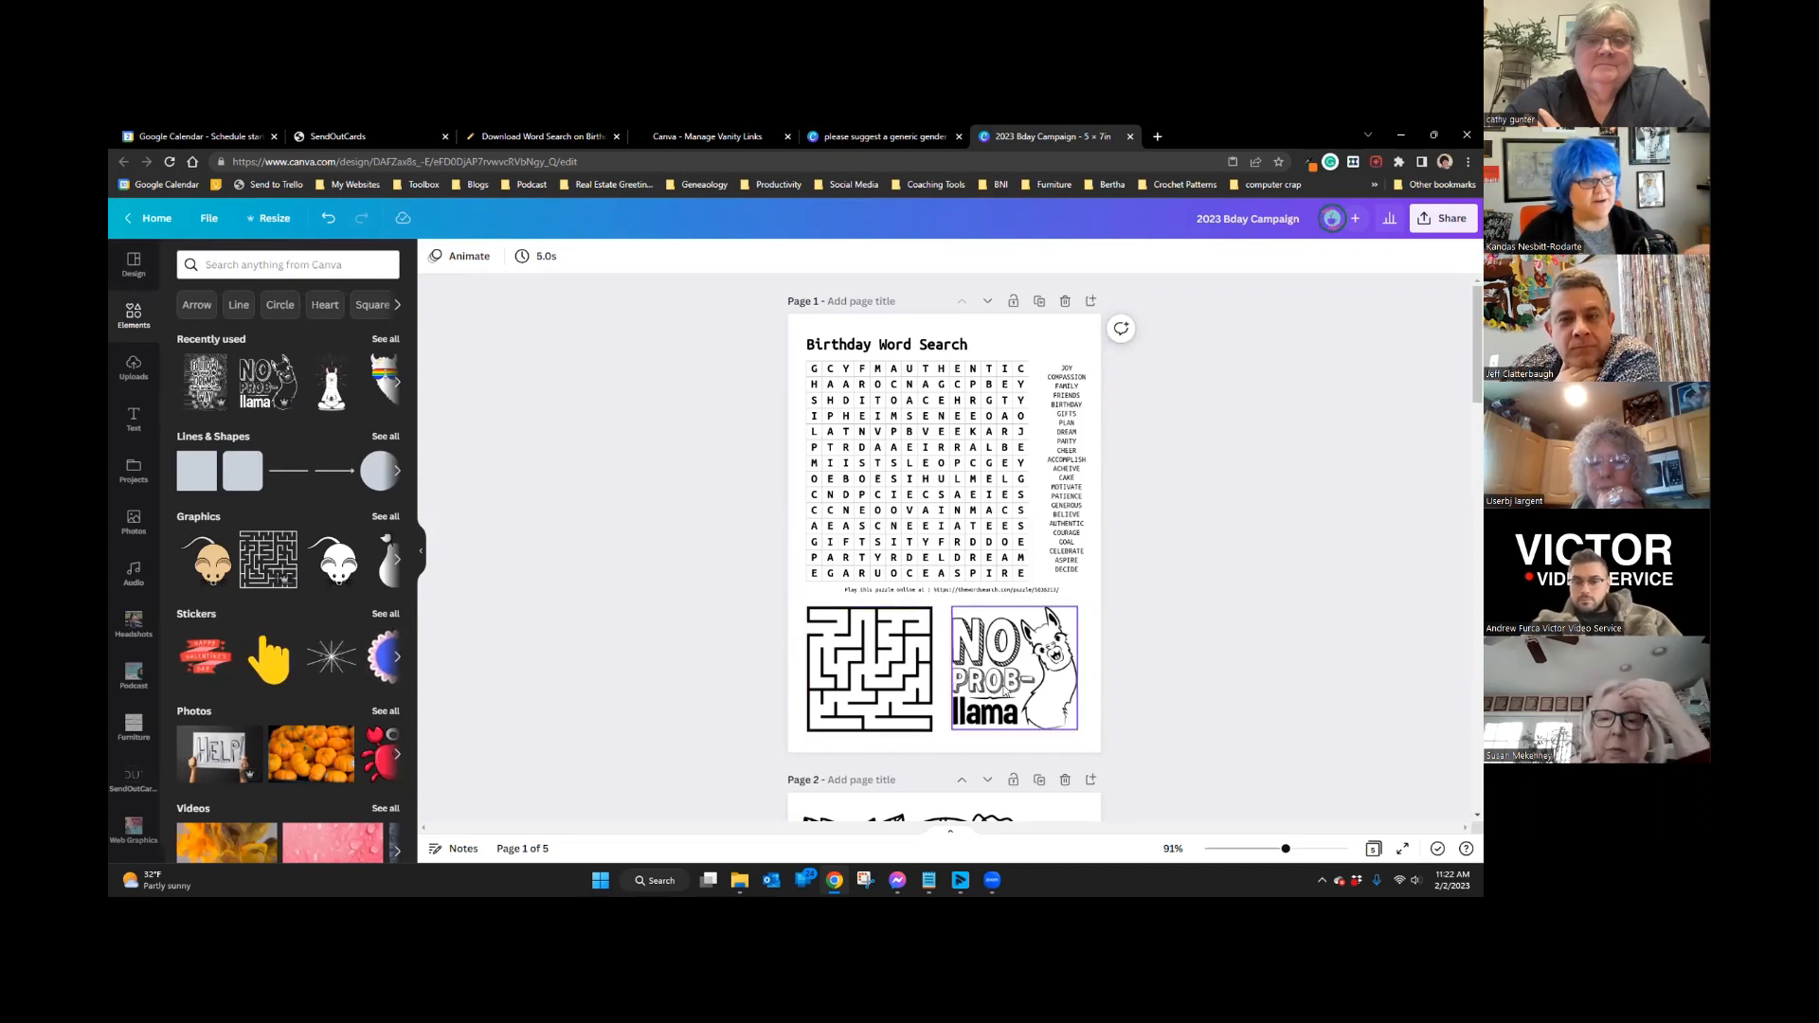
scroll(1006, 693, "down", 10)
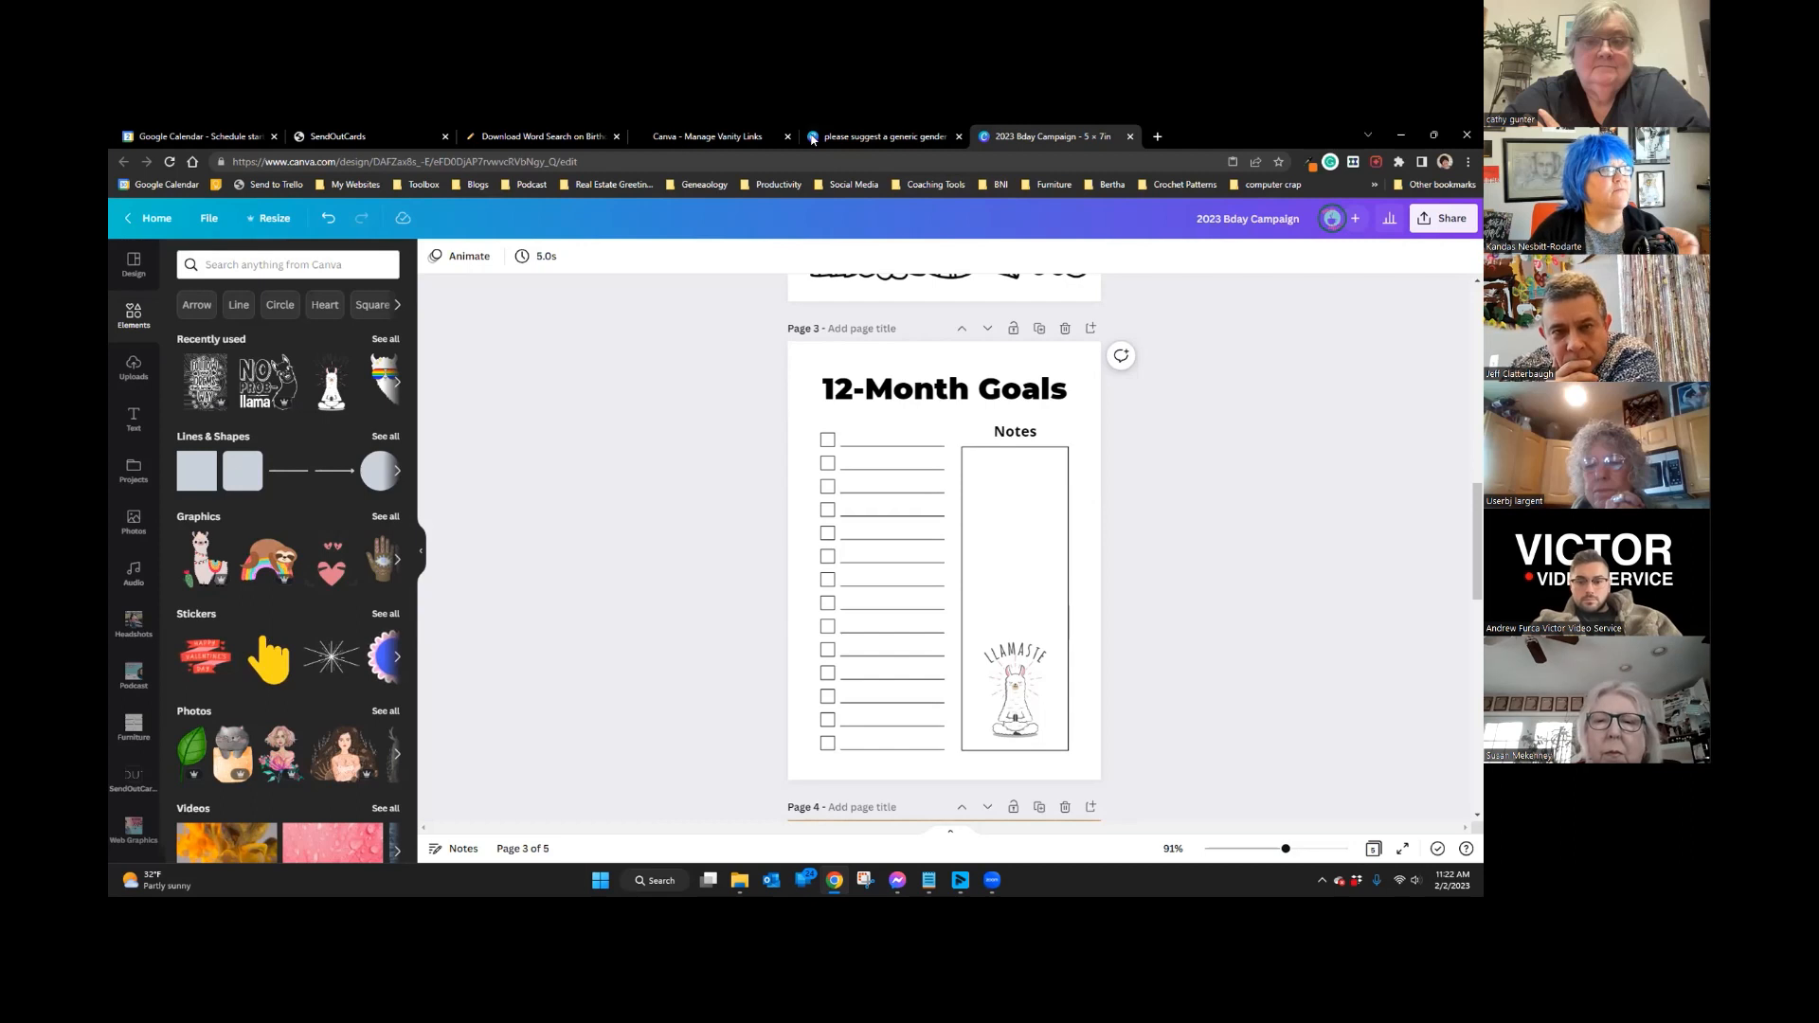
left_click_drag(370, 136, 1081, 161)
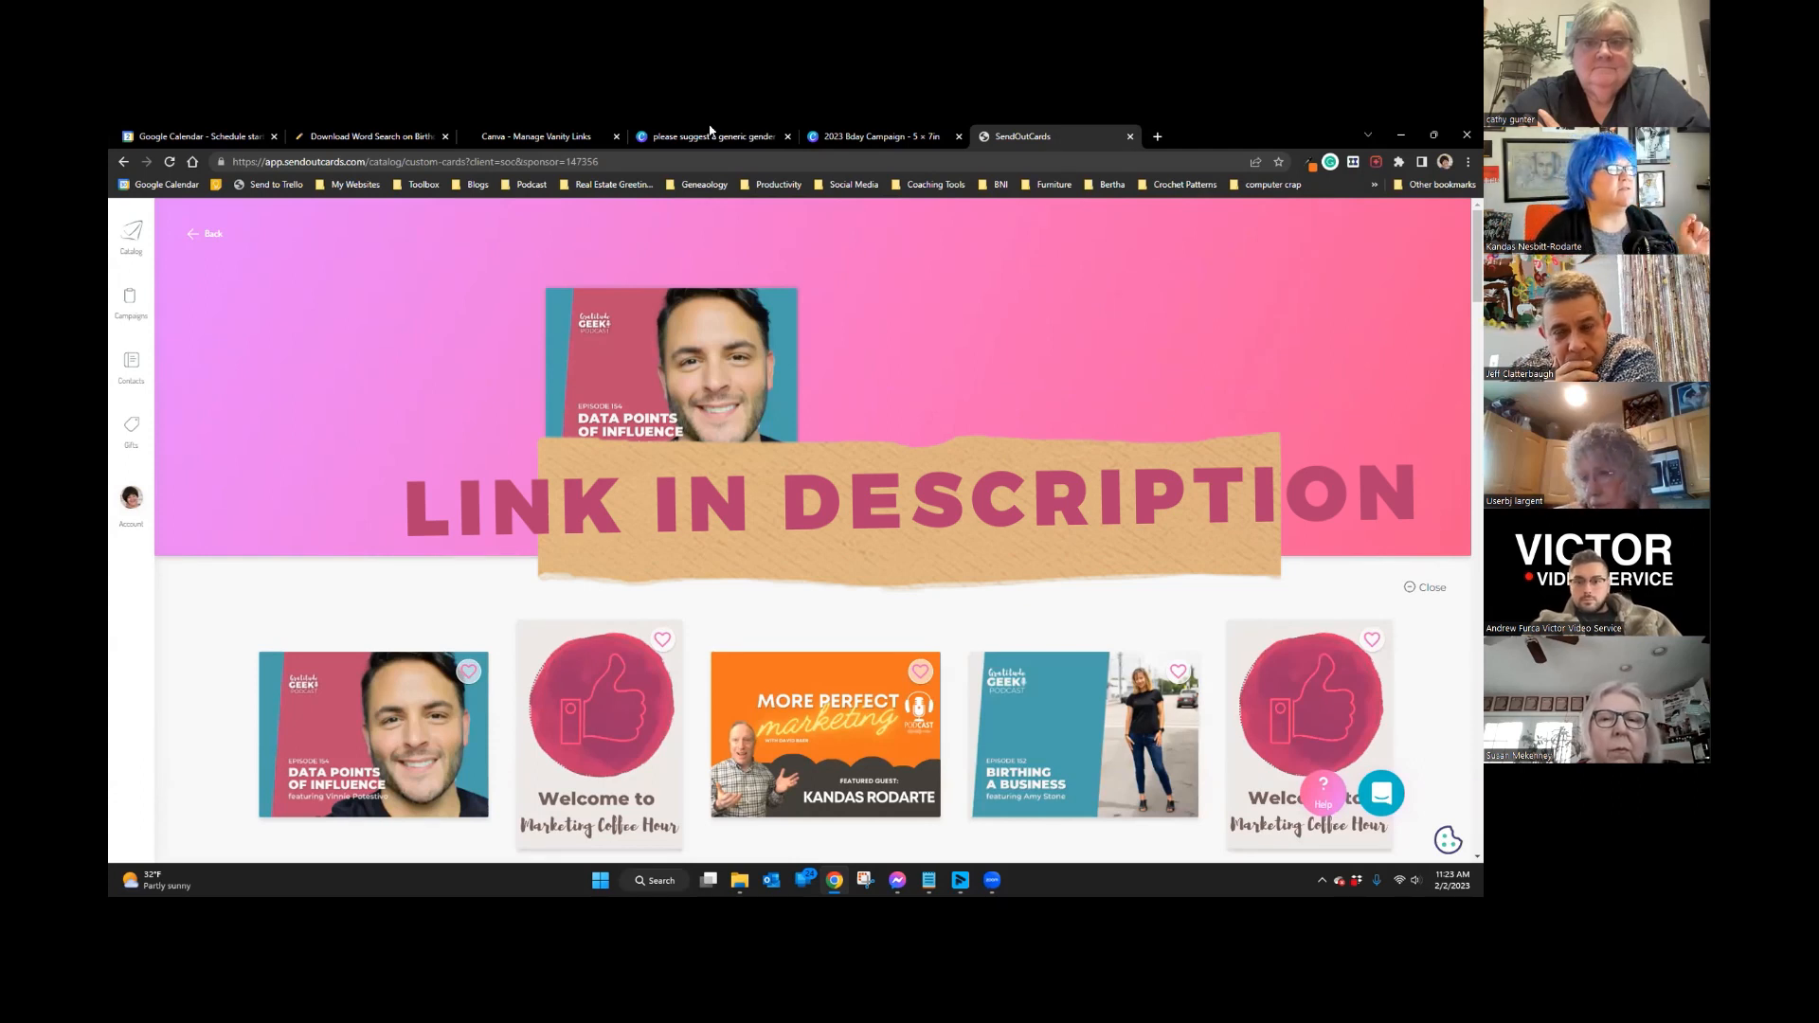
left_click(804, 135)
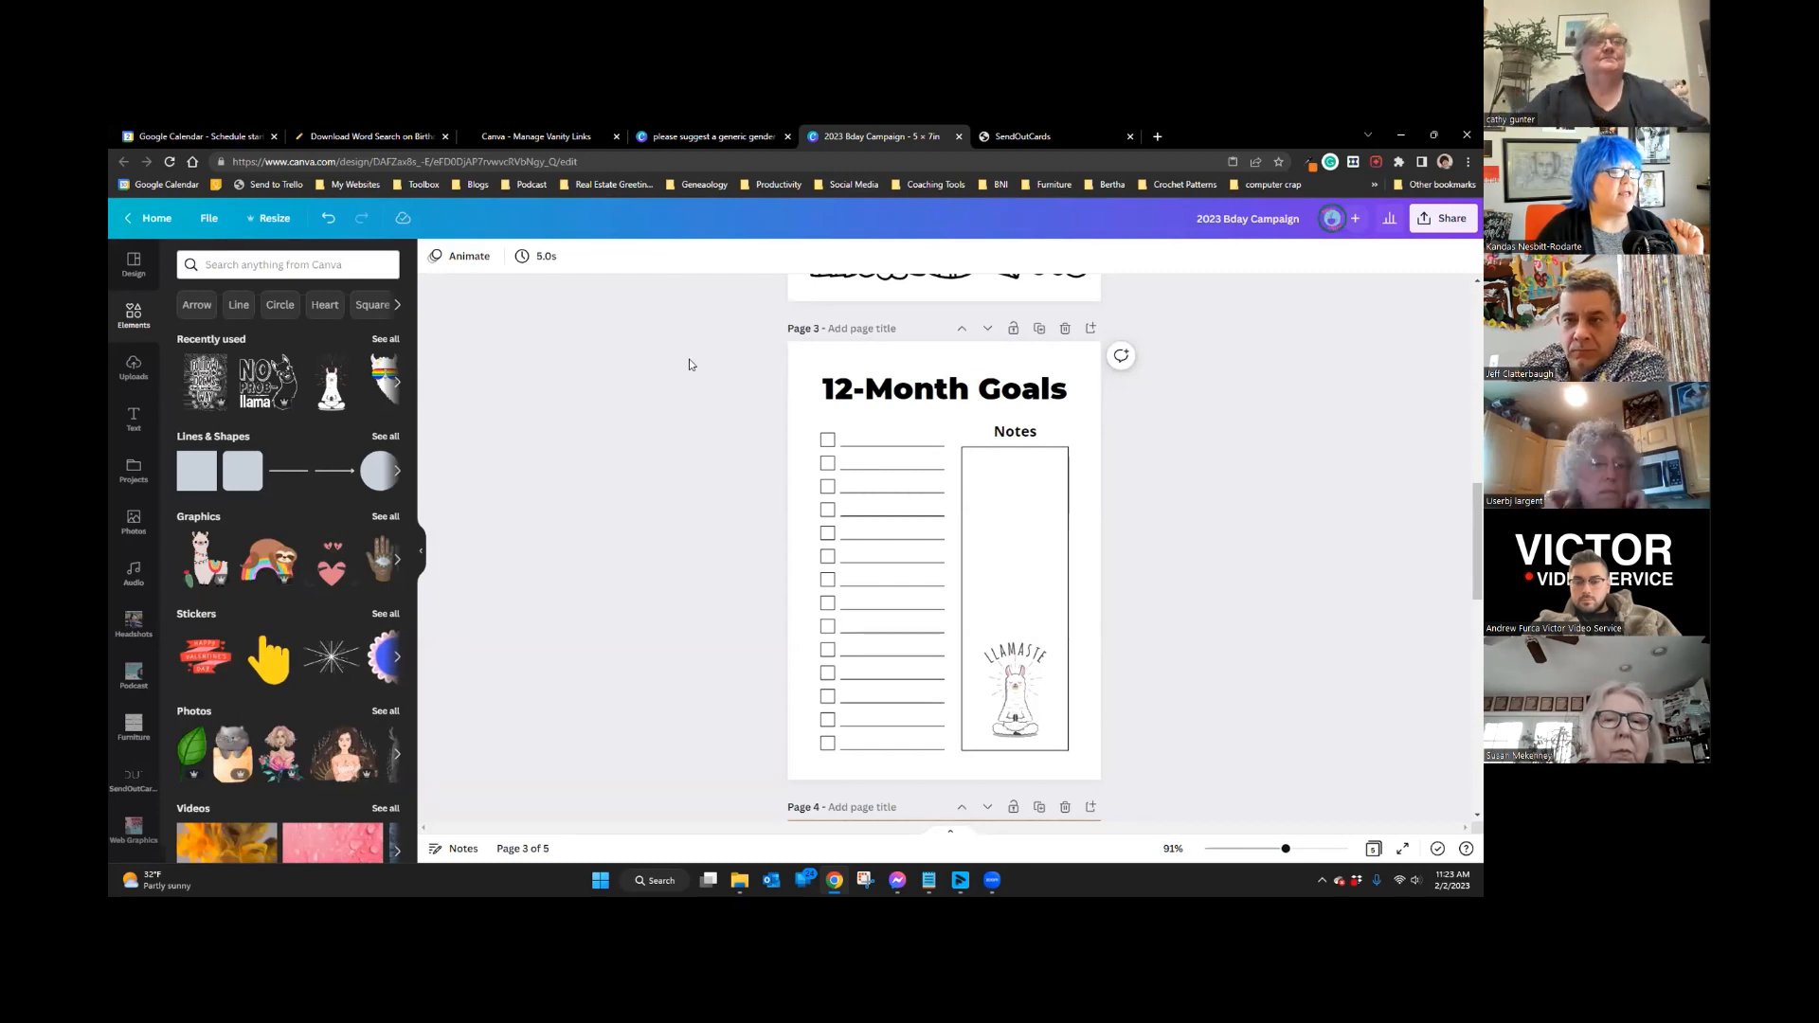
Step: Group, slightly shift, then ungroup the 12-Month Goals page elements
left_click_drag(682, 349, 1167, 771)
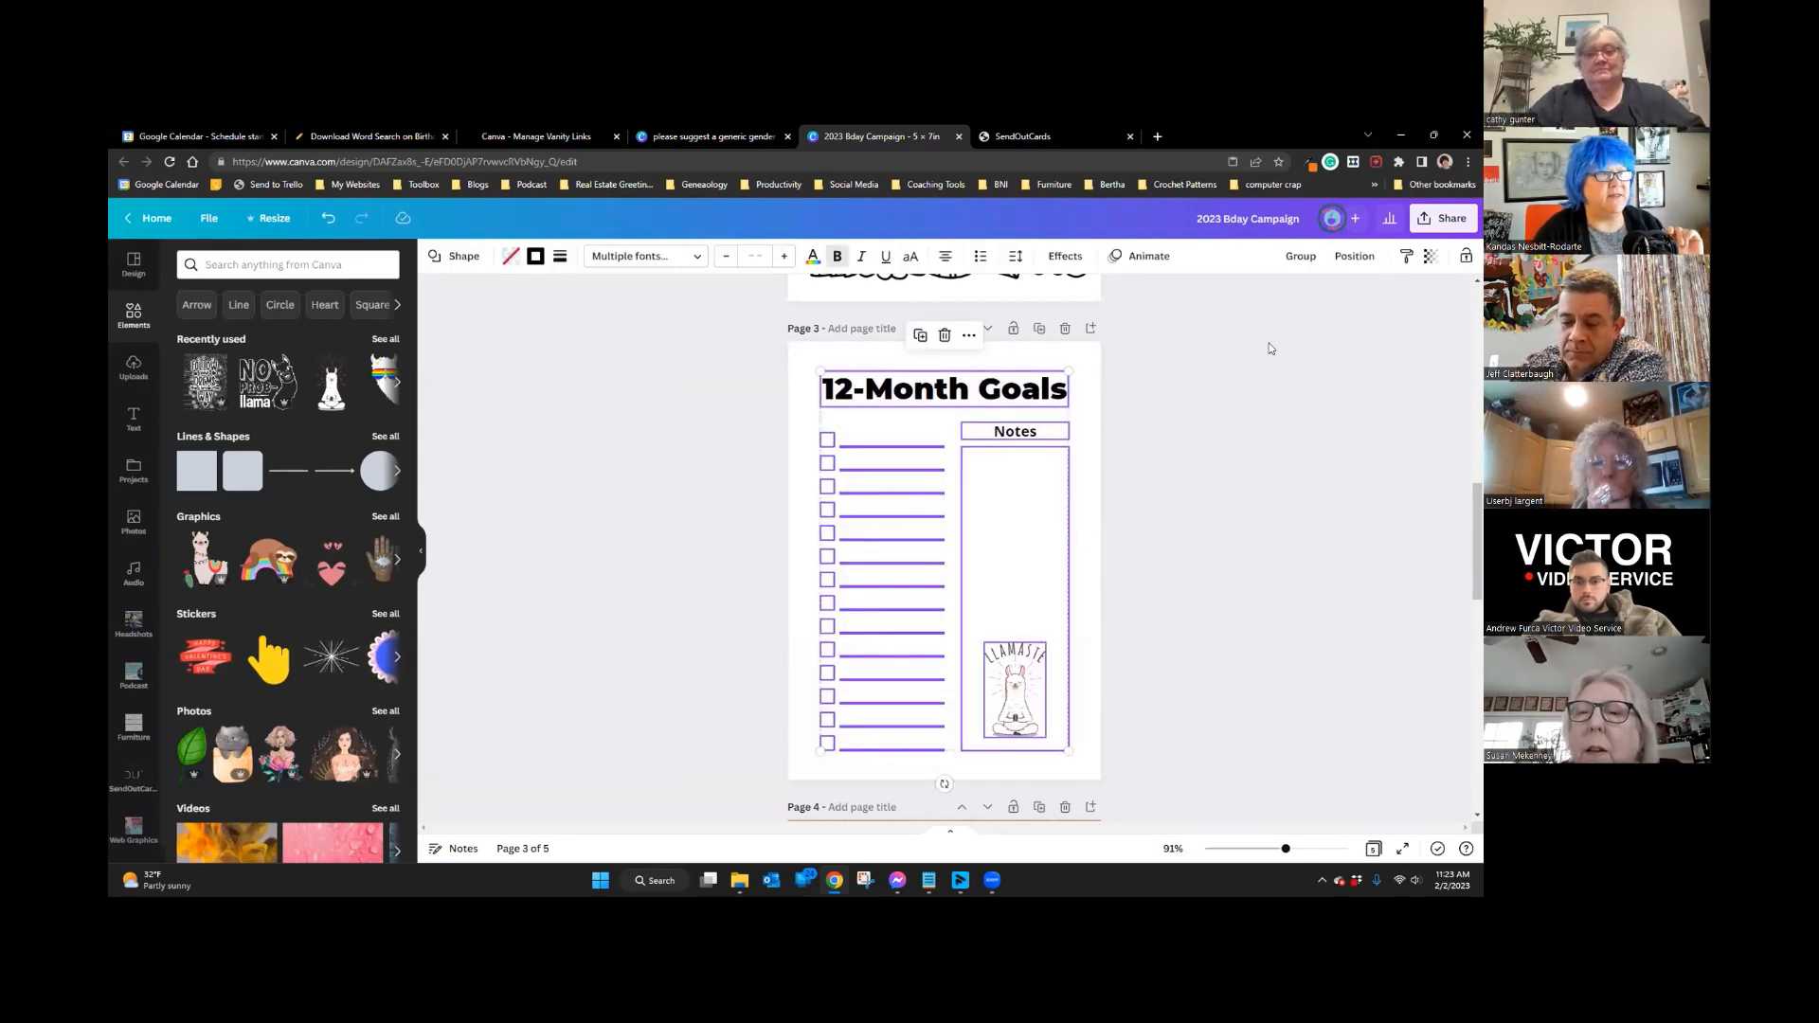
left_click(1301, 256)
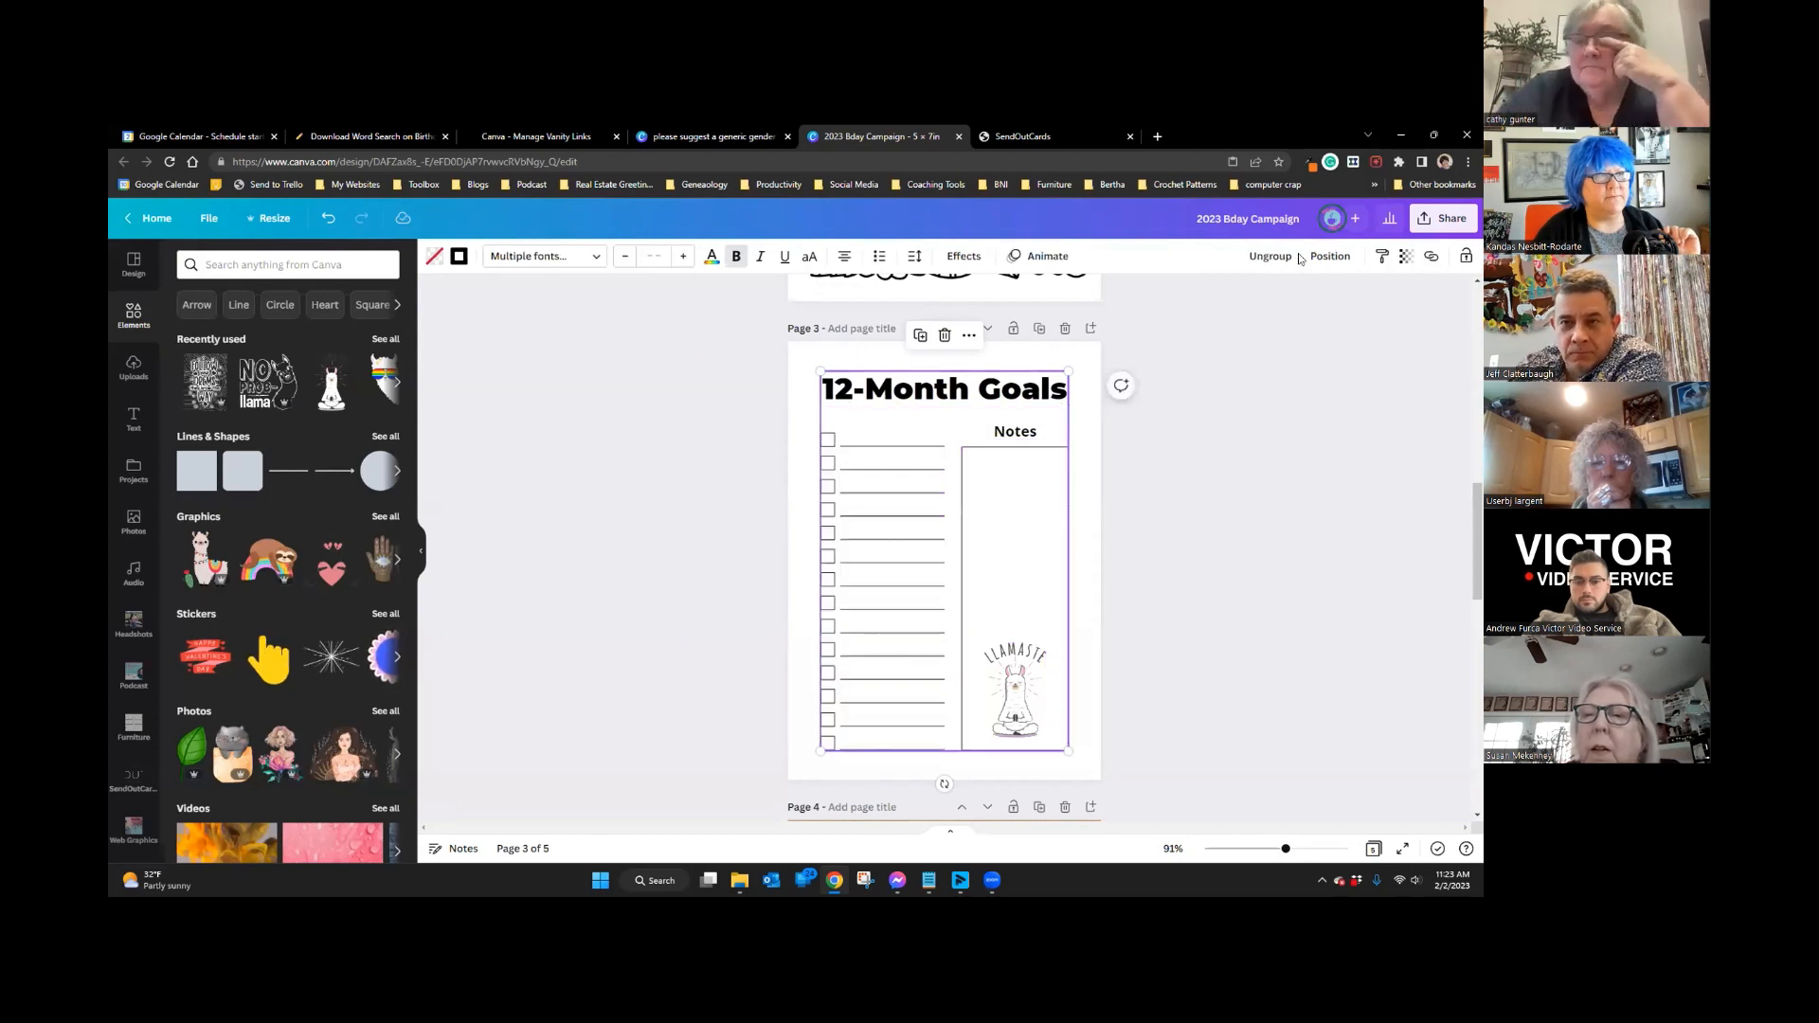
mouse_move(960, 433)
left_mouse_down()
mouse_move(1069, 433)
mouse_move(958, 431)
left_mouse_up()
left_click(548, 383)
left_click_drag(568, 356, 1255, 782)
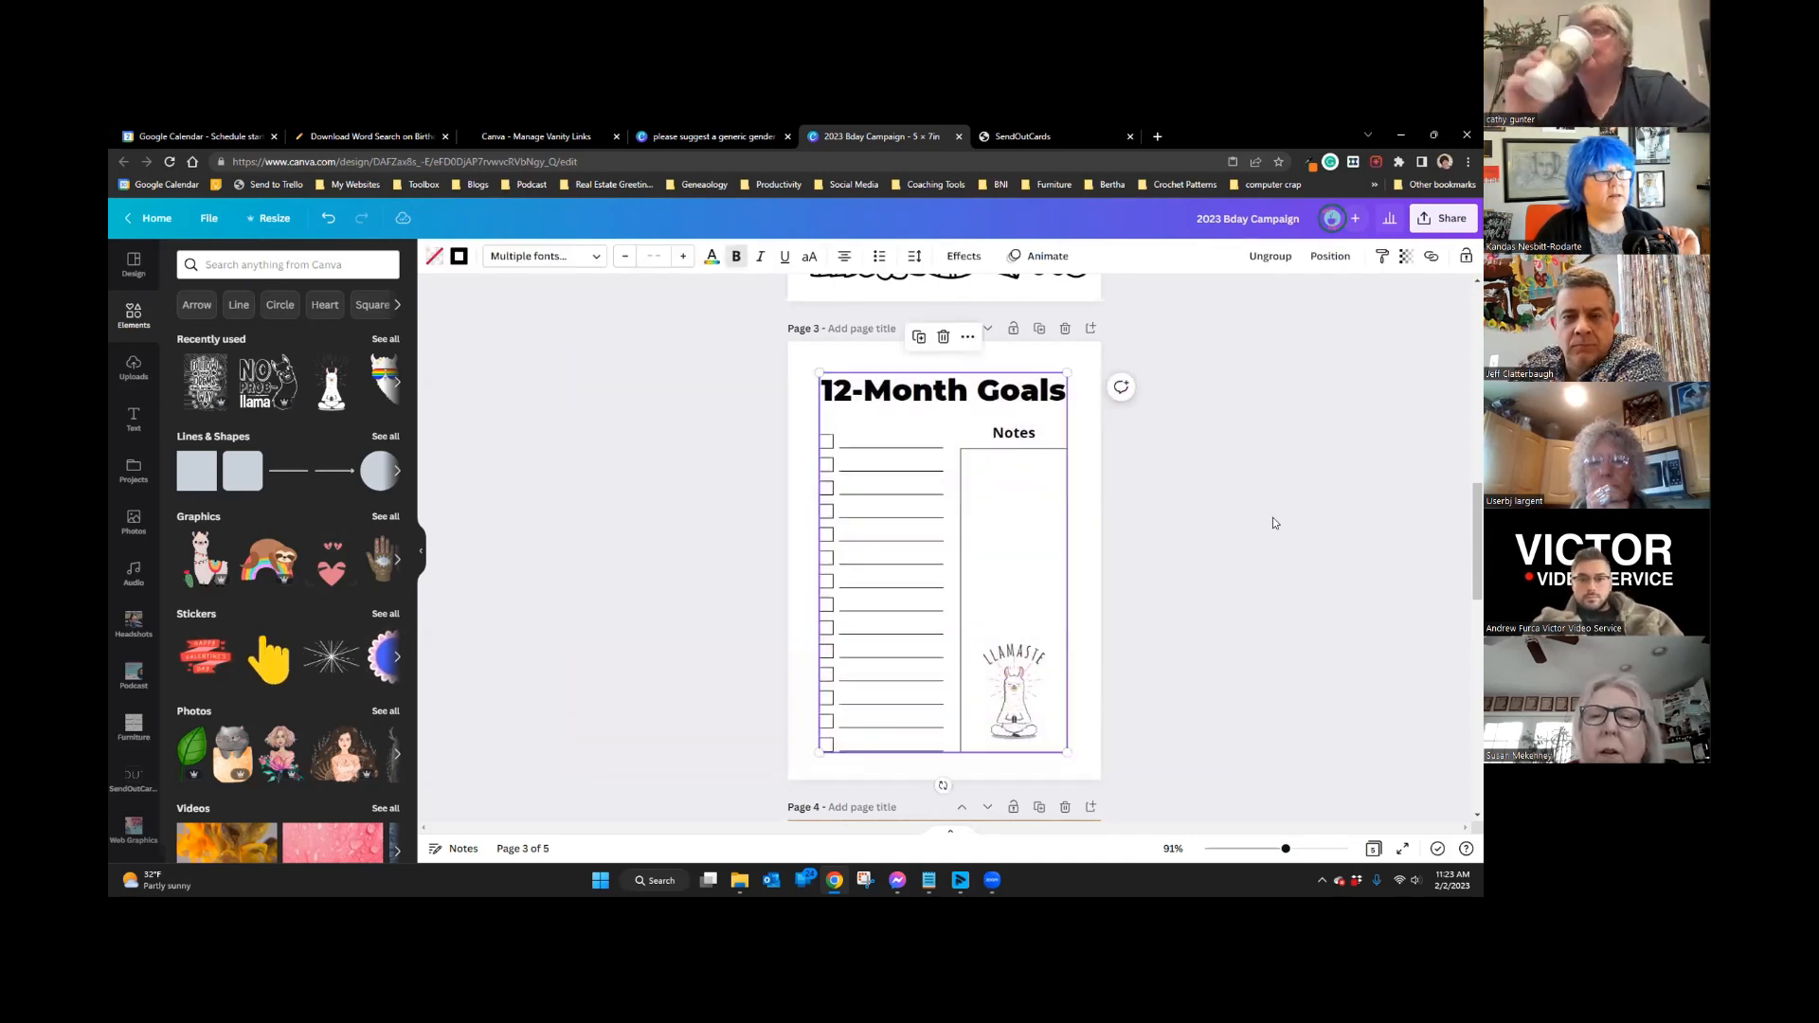
left_click(1271, 256)
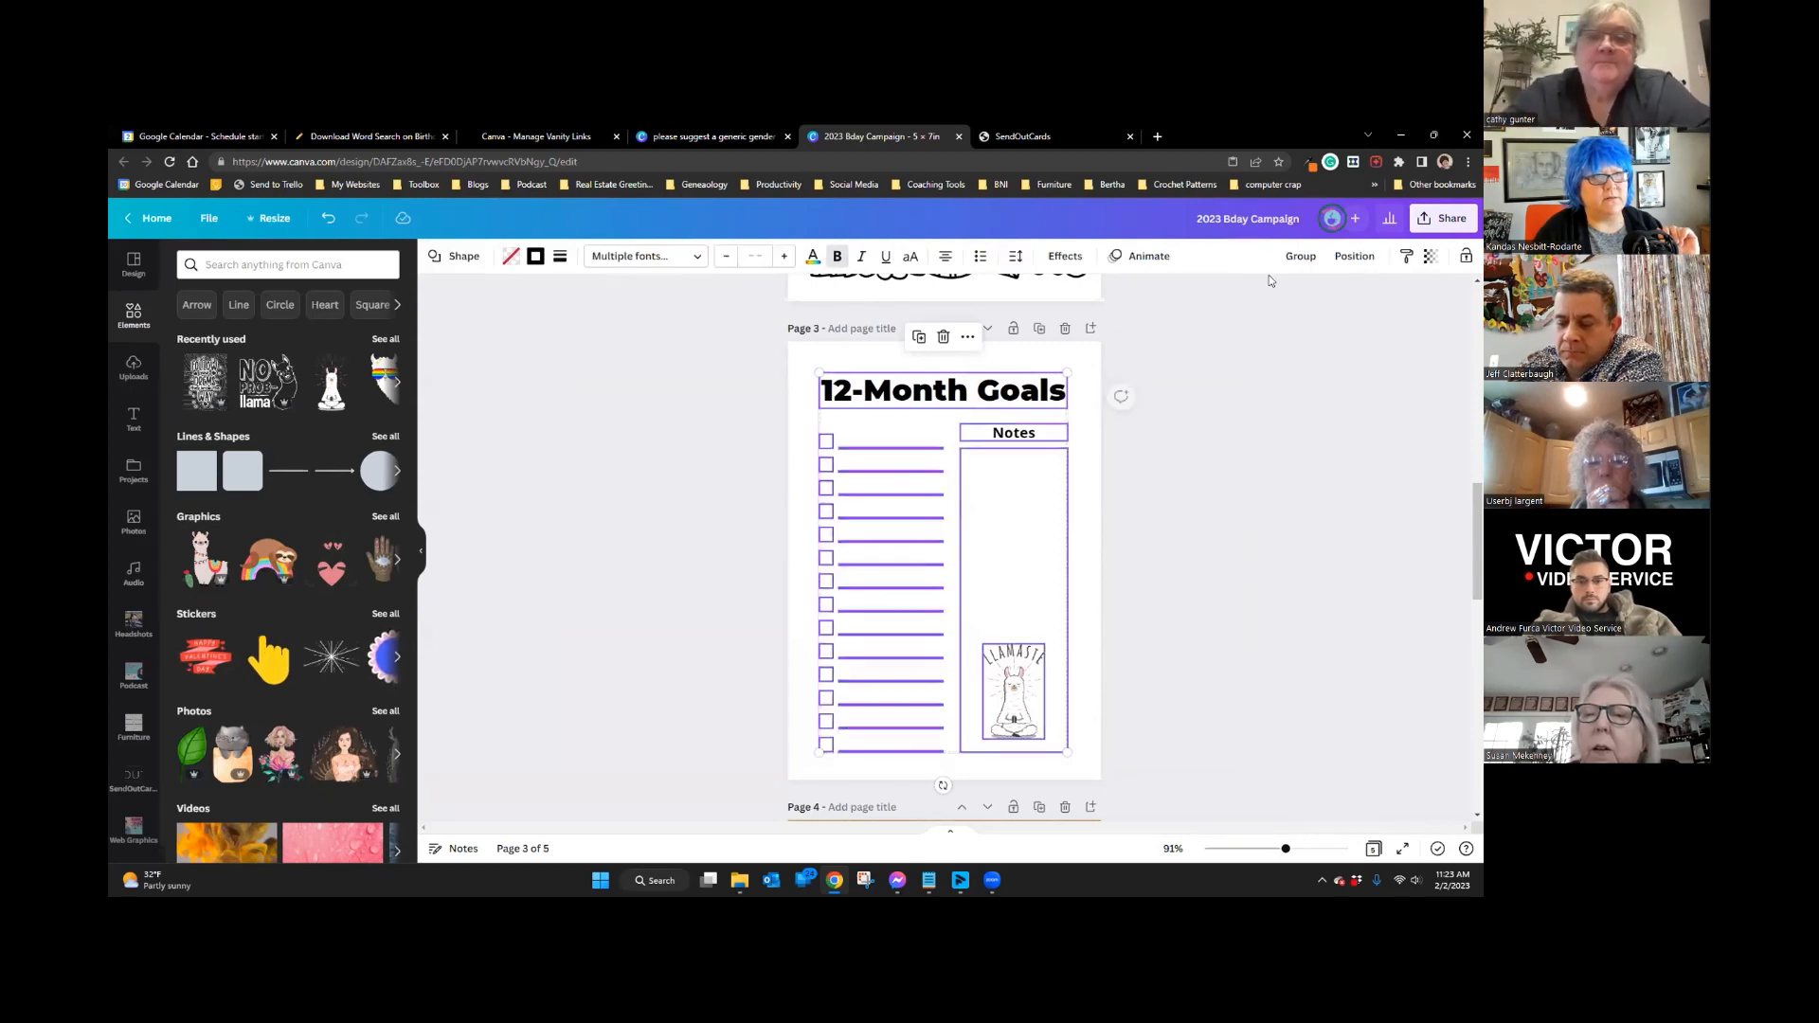
left_click(1304, 338)
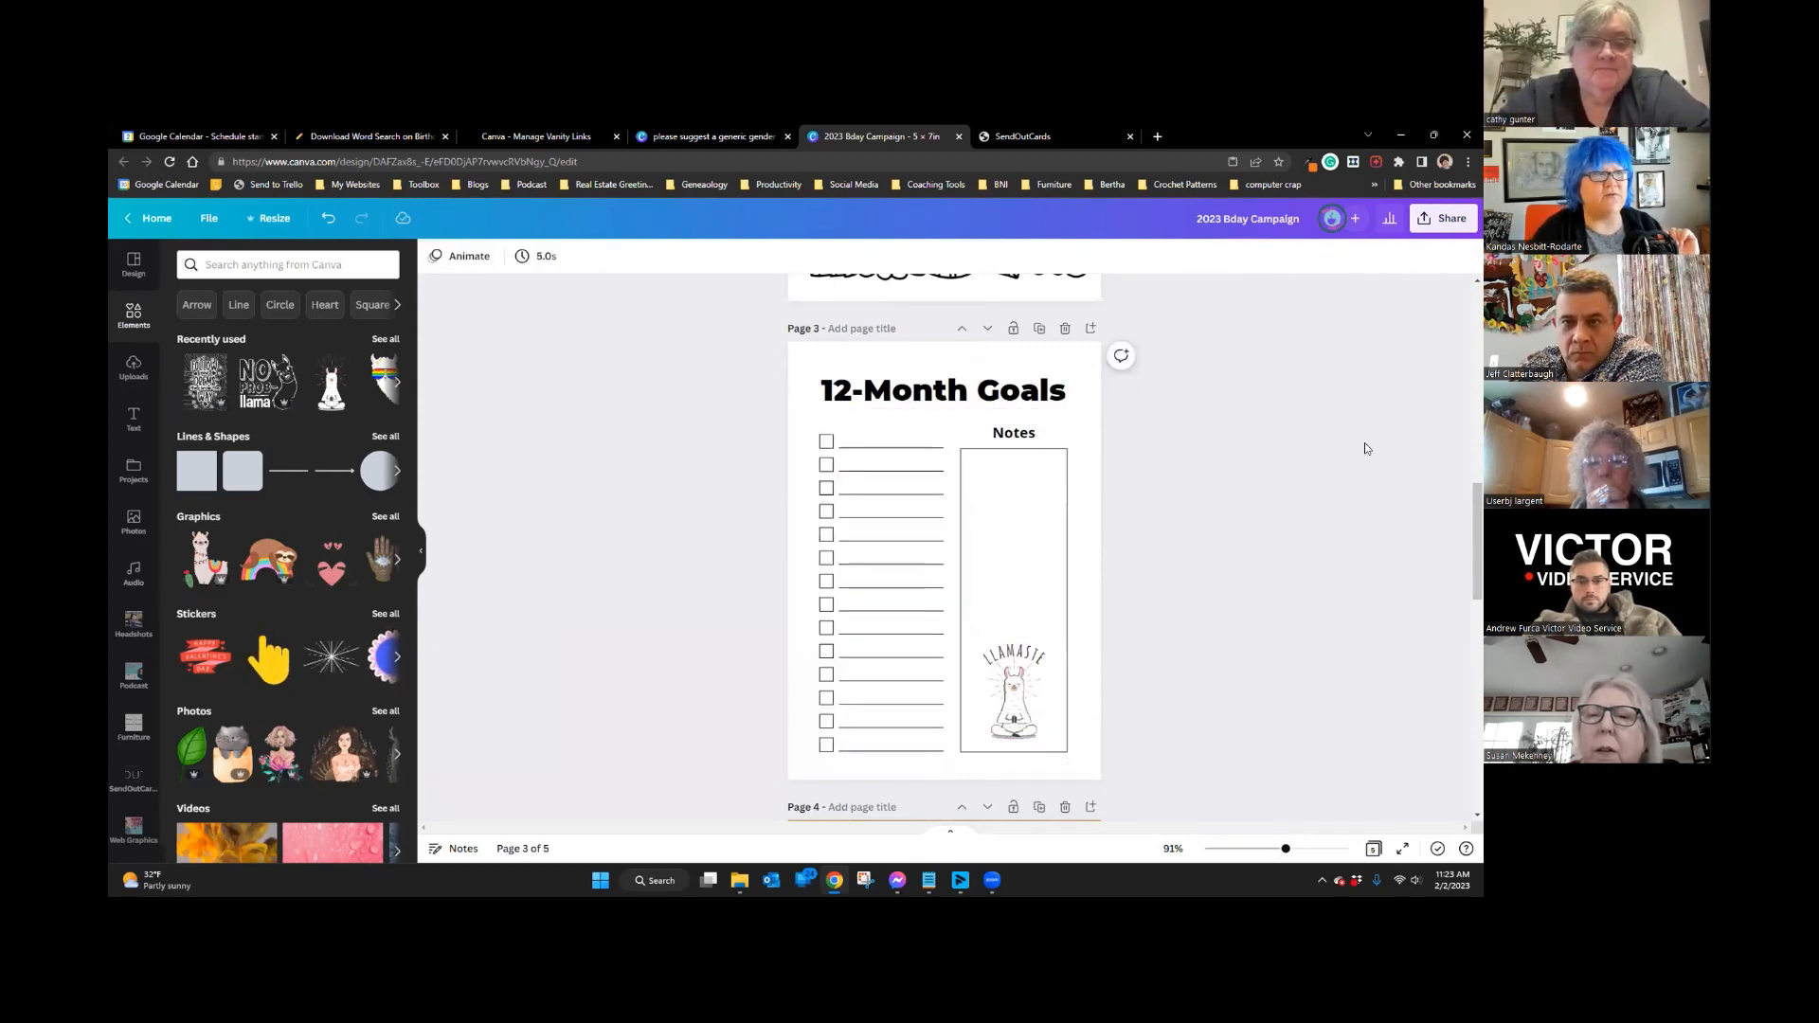
Step: Lock all elements on the 12-Month Goals page and close the design
left_click_drag(679, 377, 1248, 759)
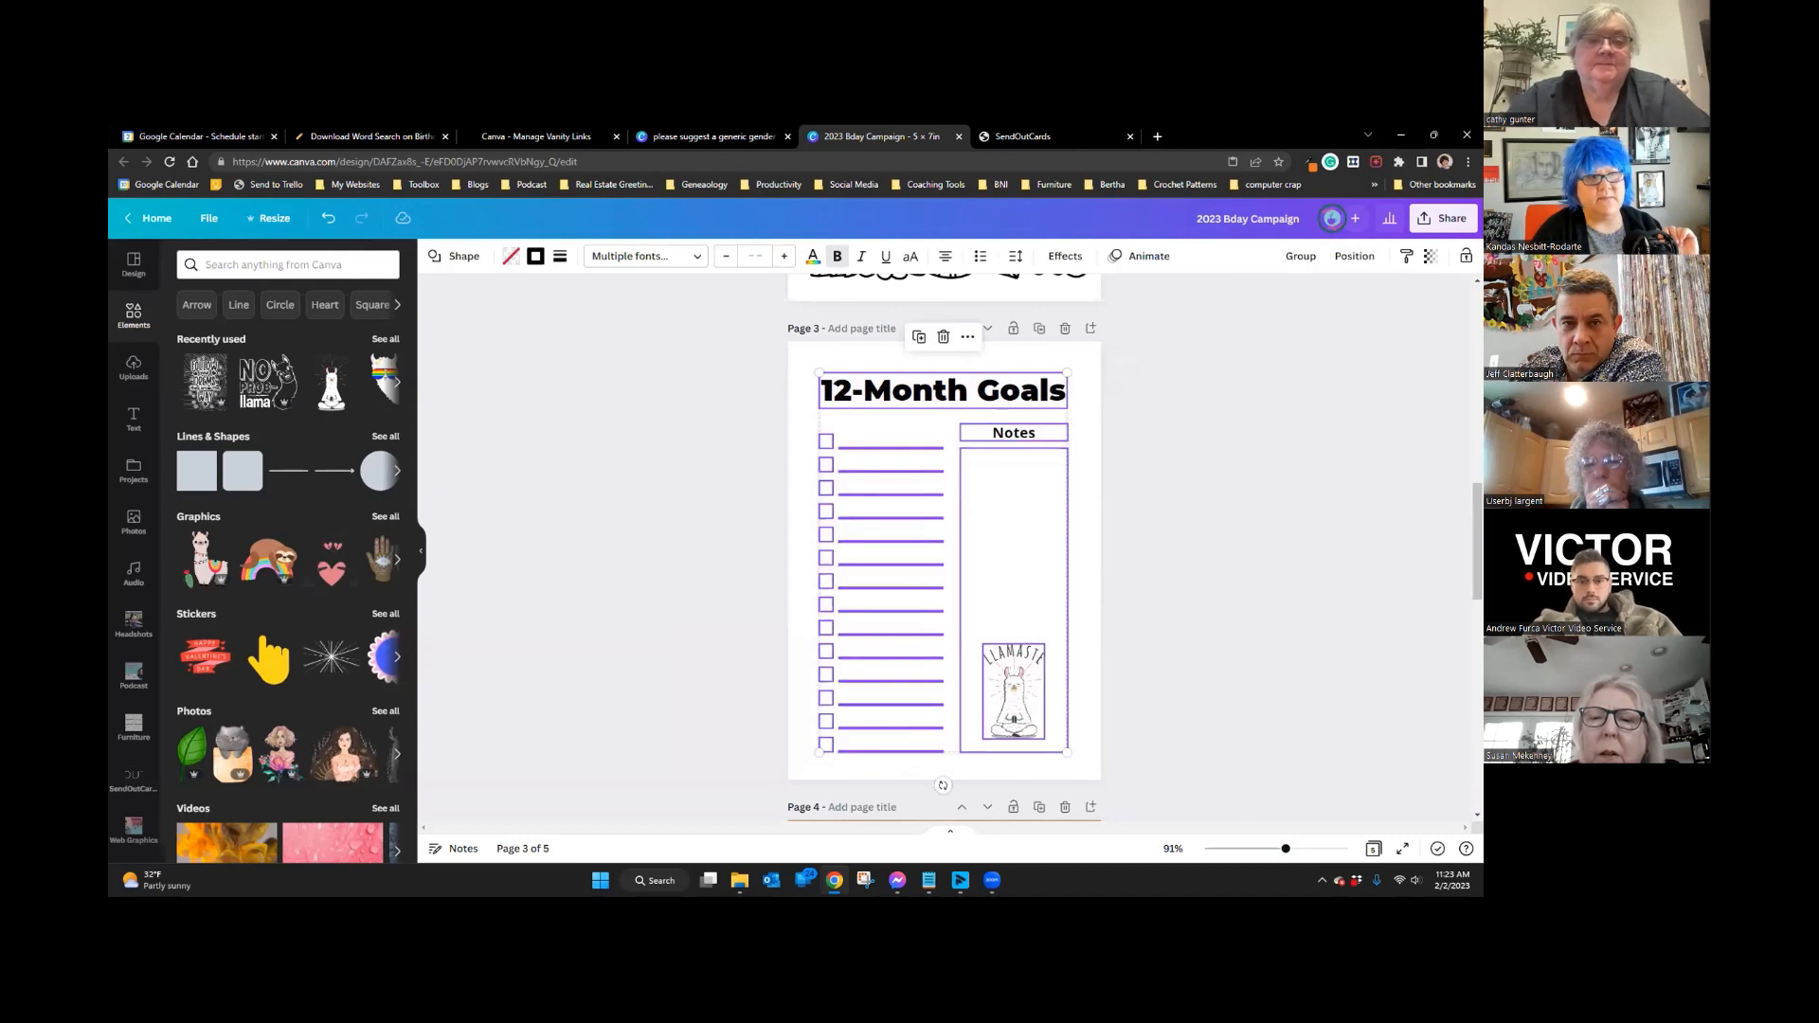
left_click(1465, 257)
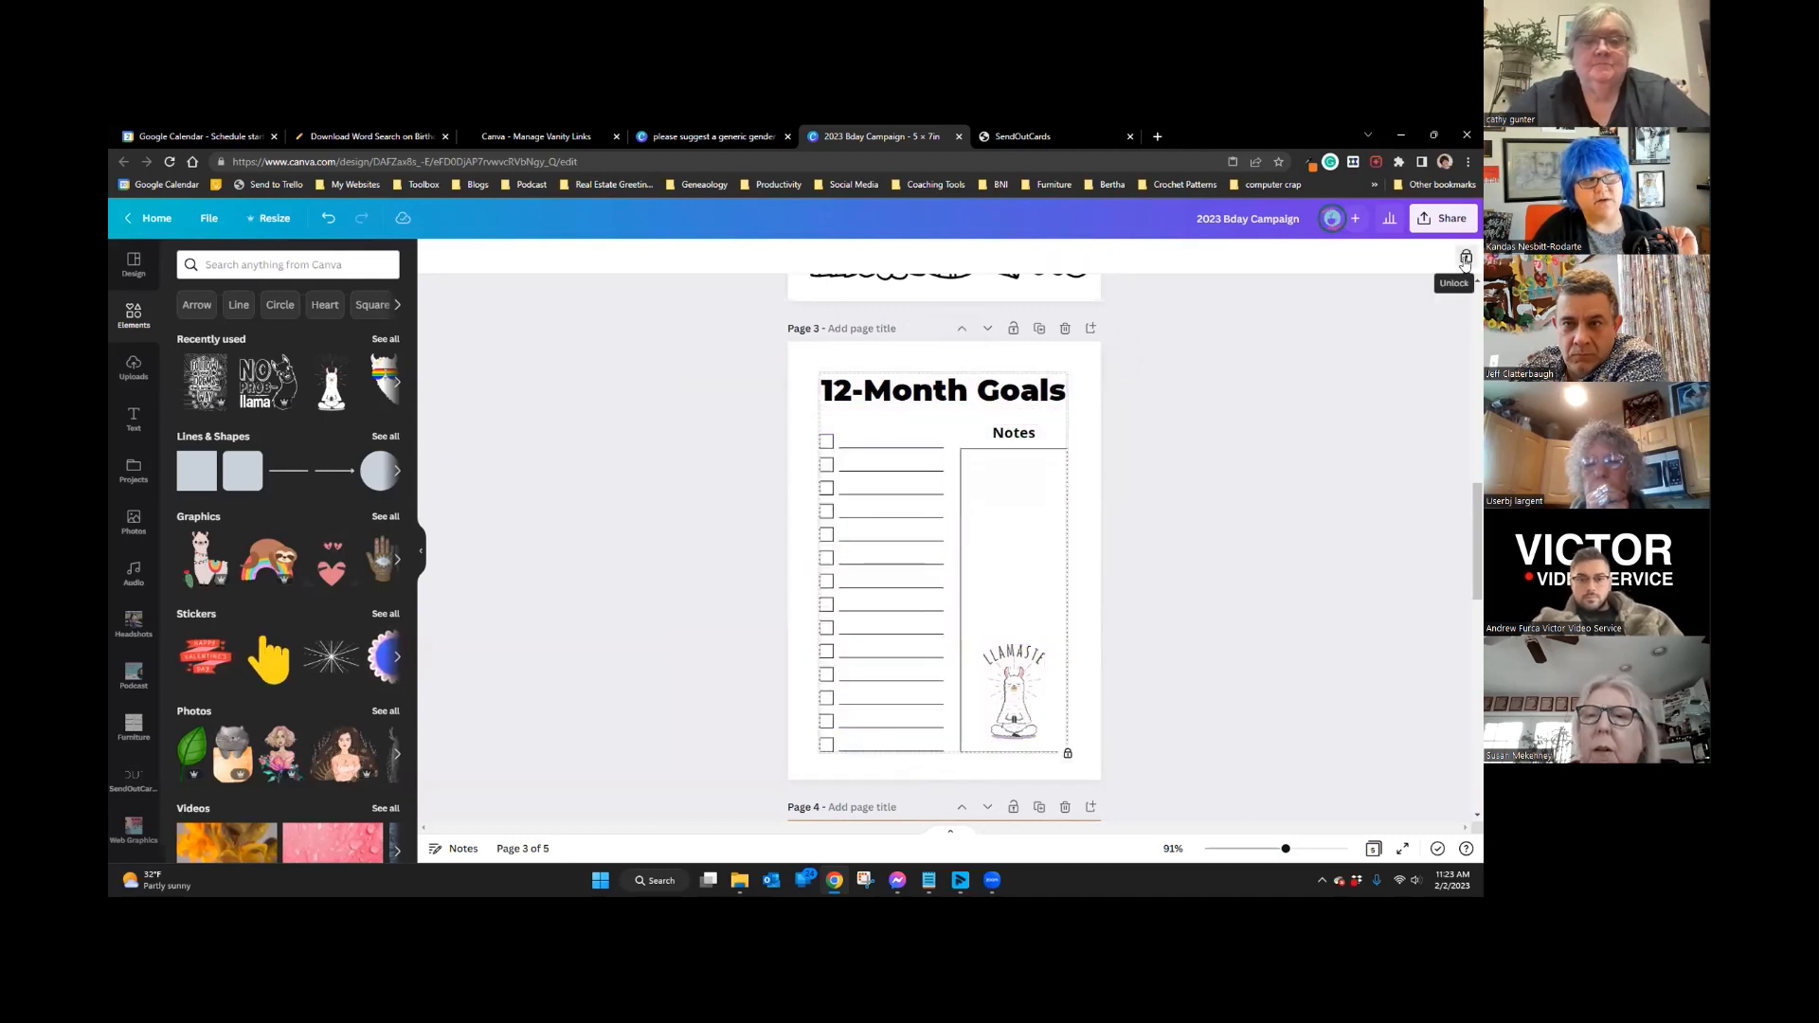
left_click(1465, 257)
left_click(1465, 259)
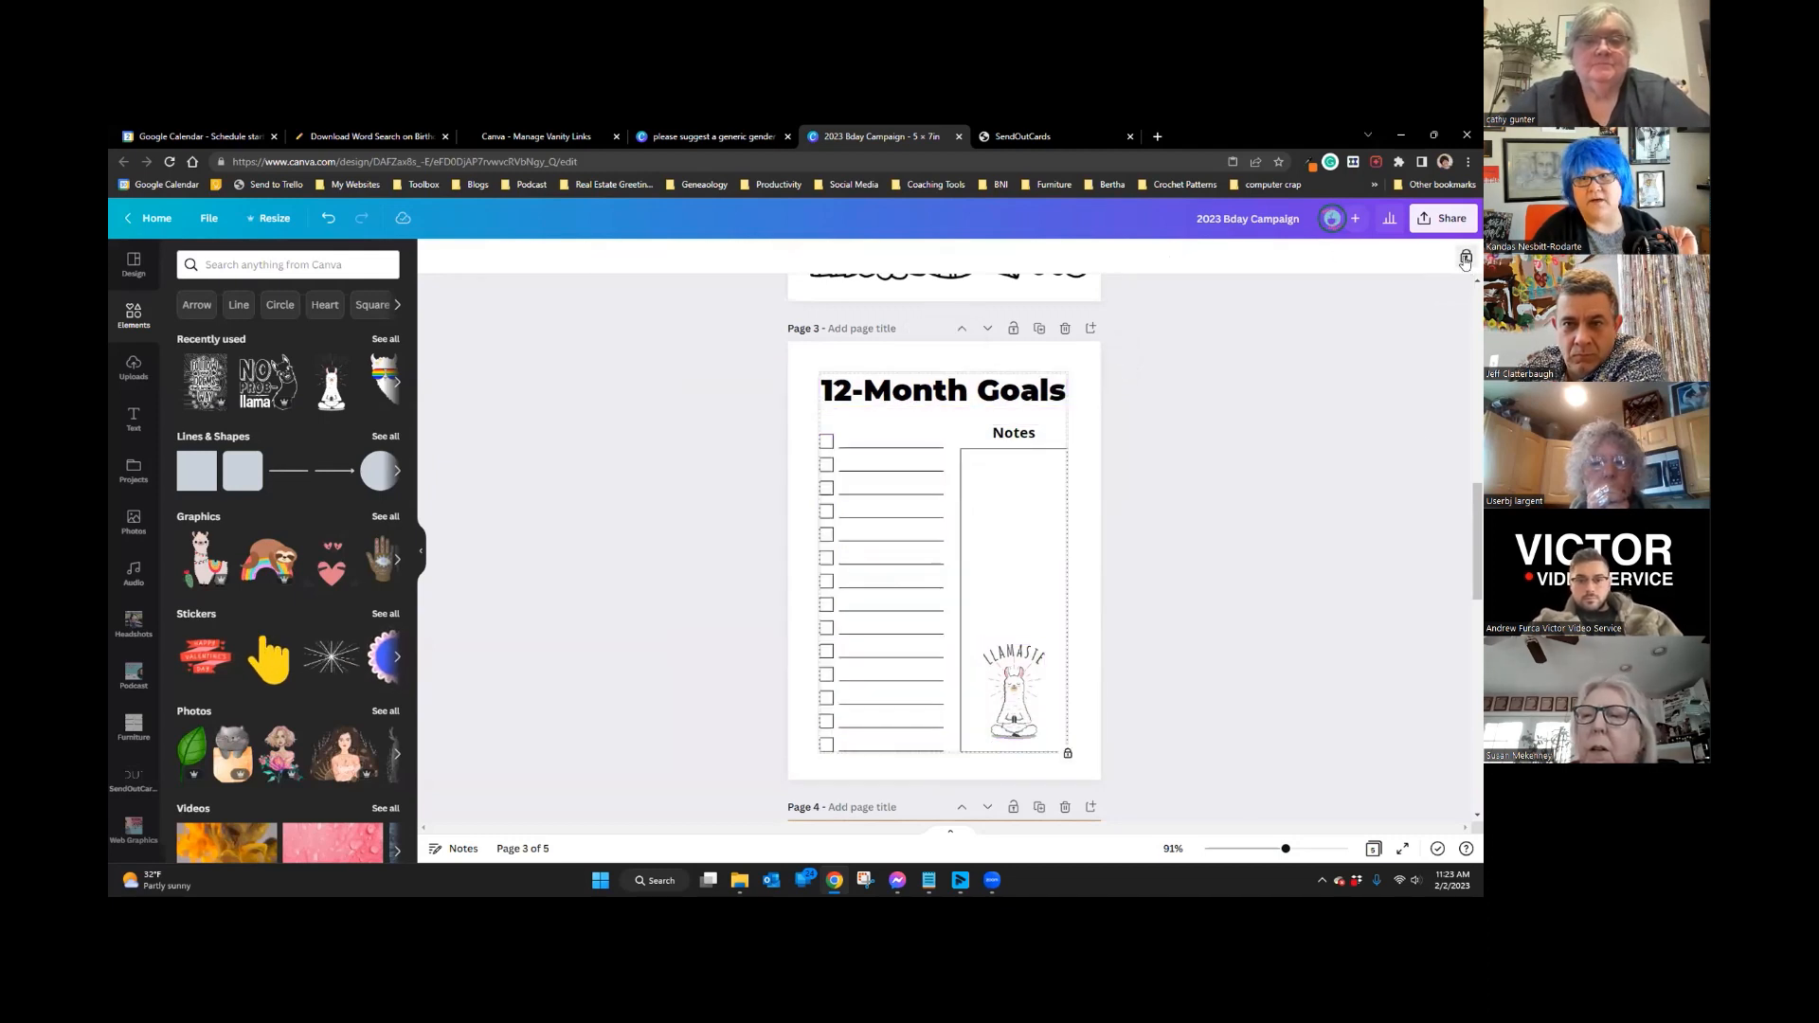
left_click(1367, 373)
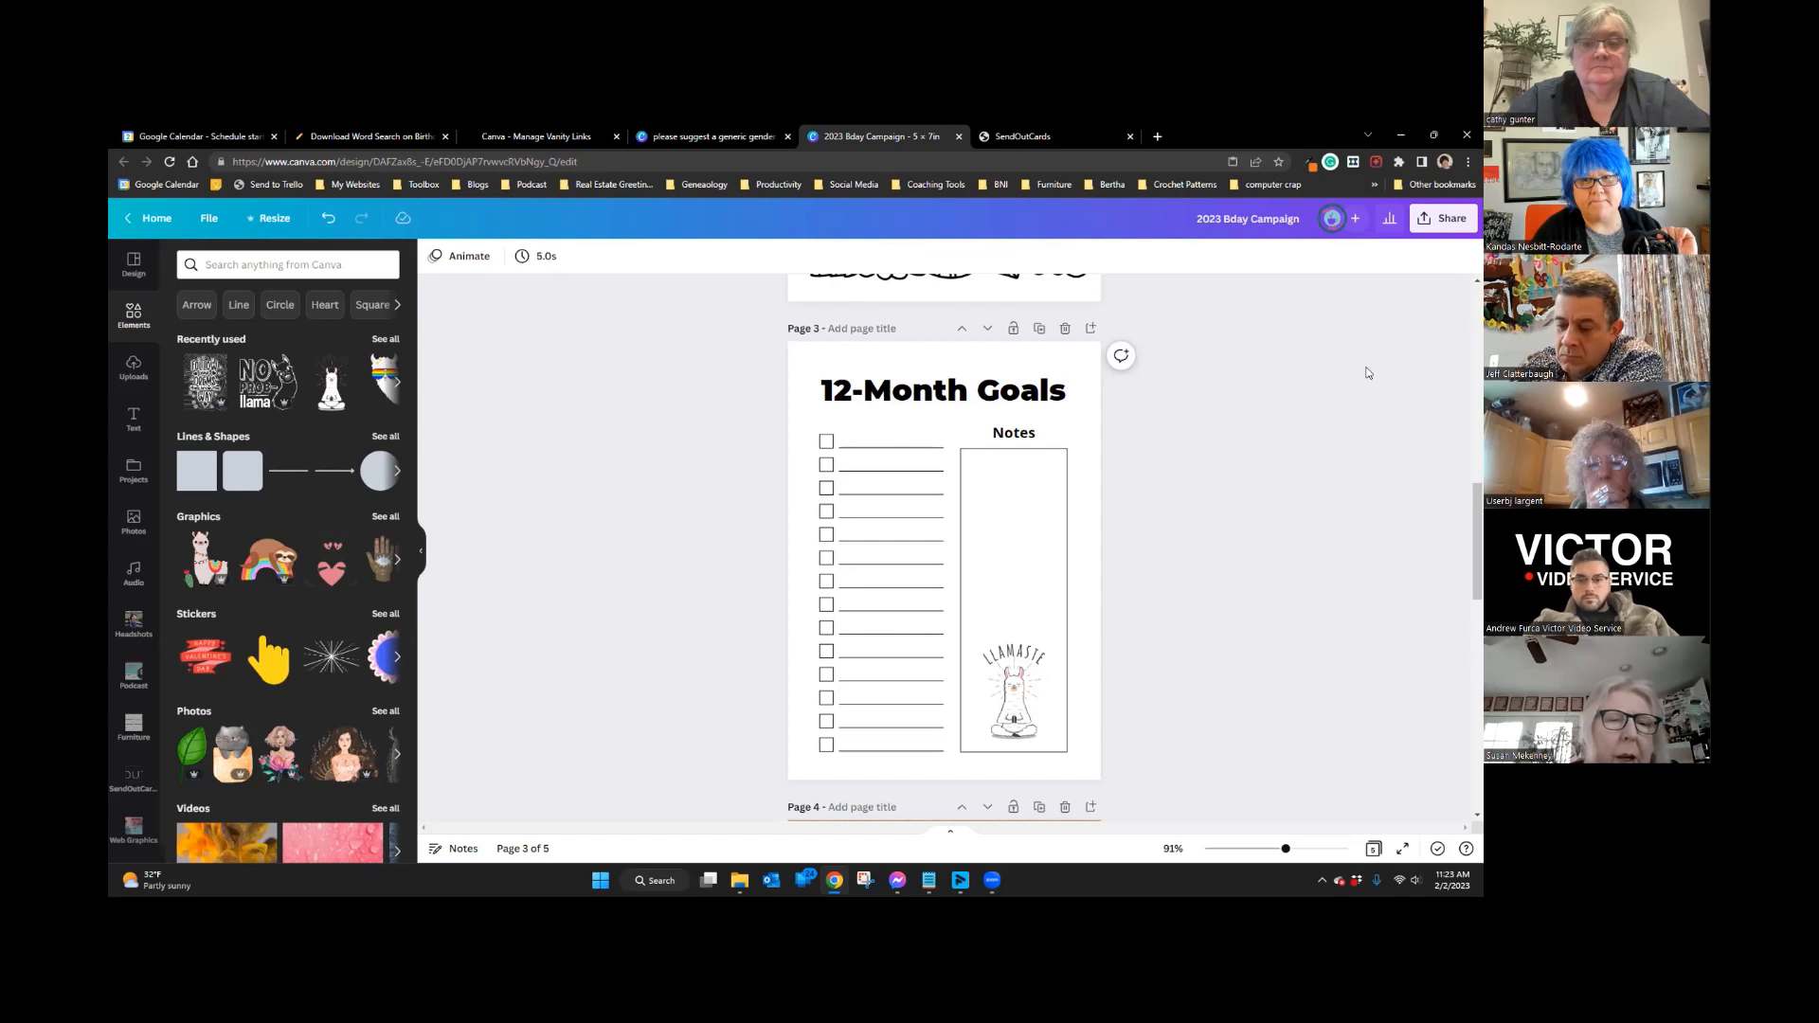
left_click(960, 137)
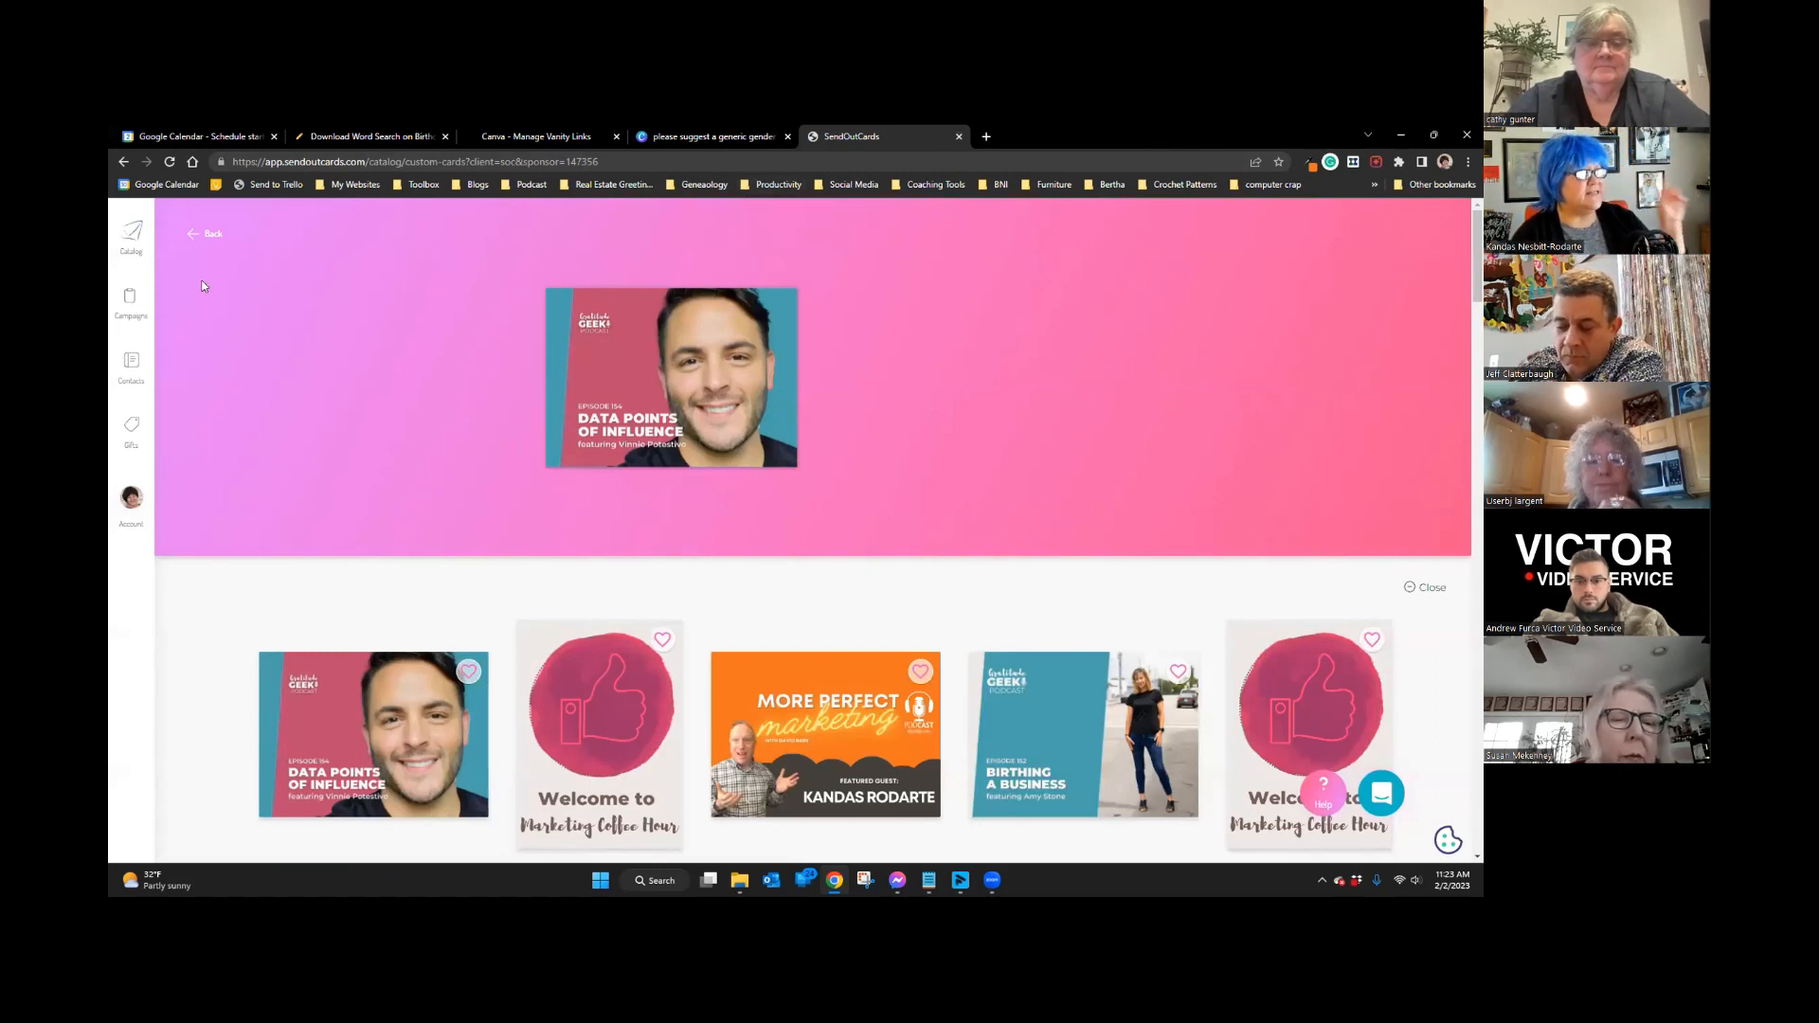
Step: Create a campaign named '2023 Bday Card Llama' from the Campaigns page
left_click(129, 299)
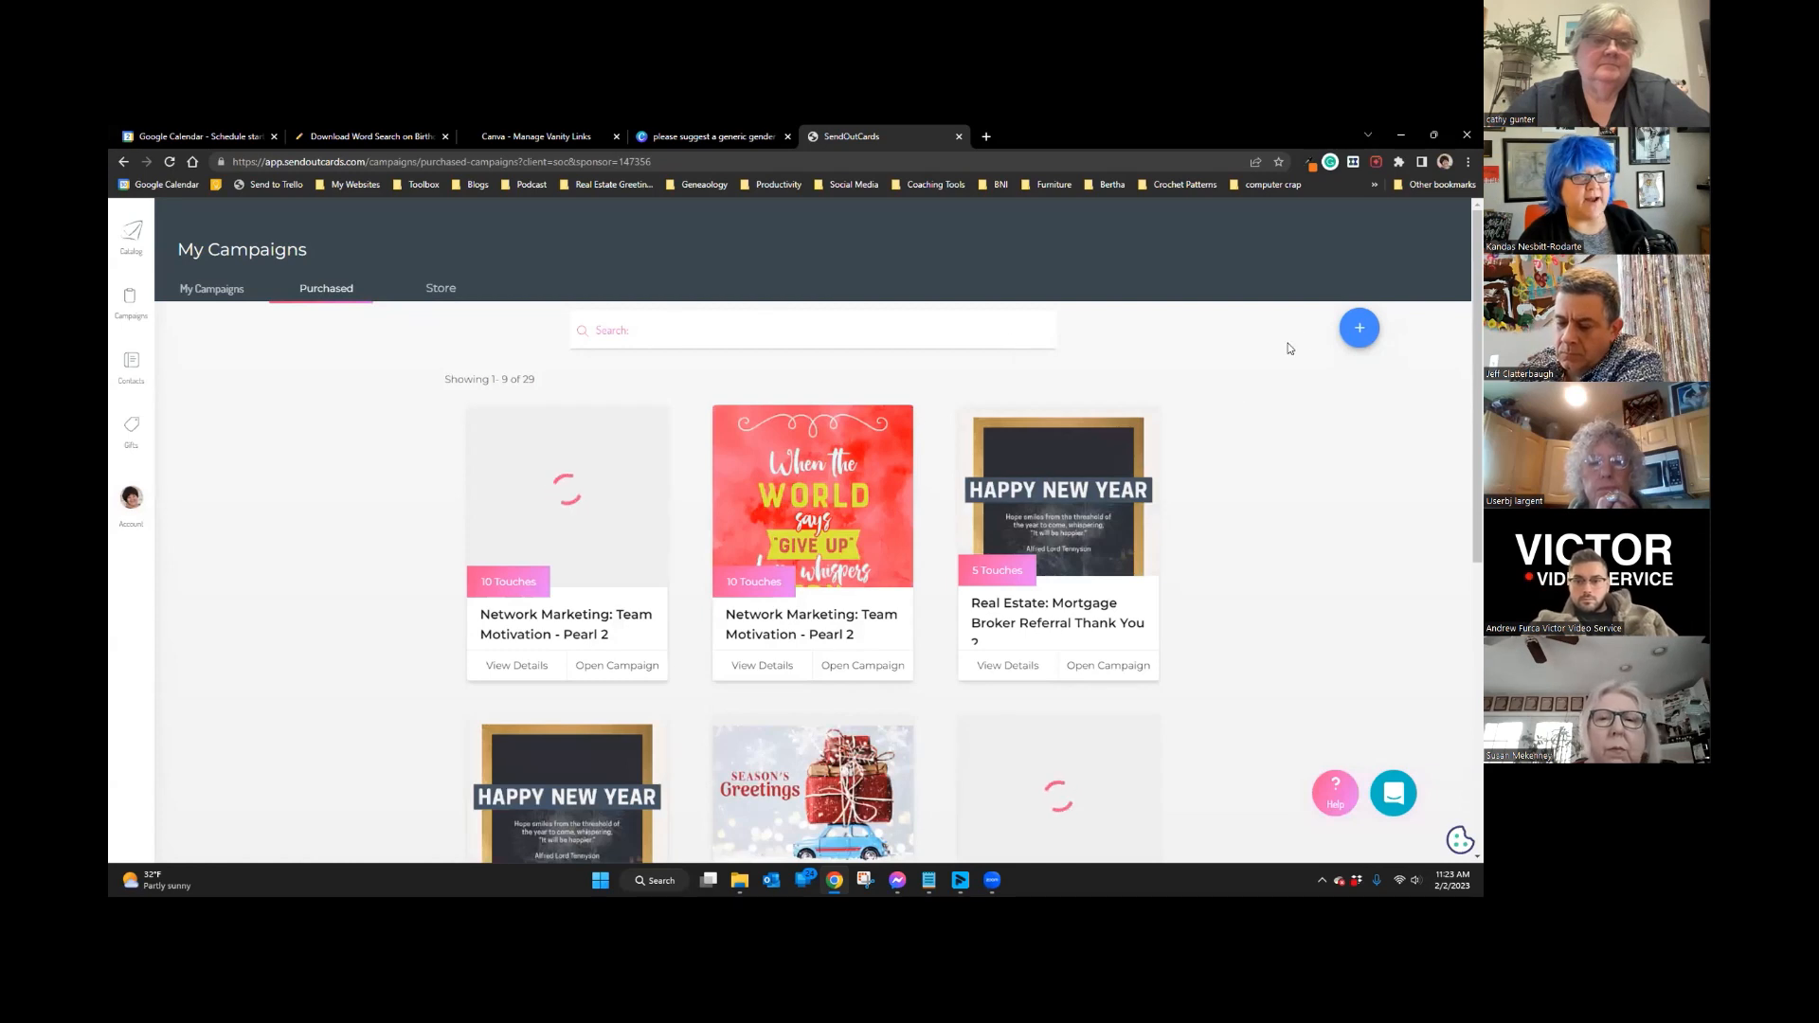
left_click(1355, 329)
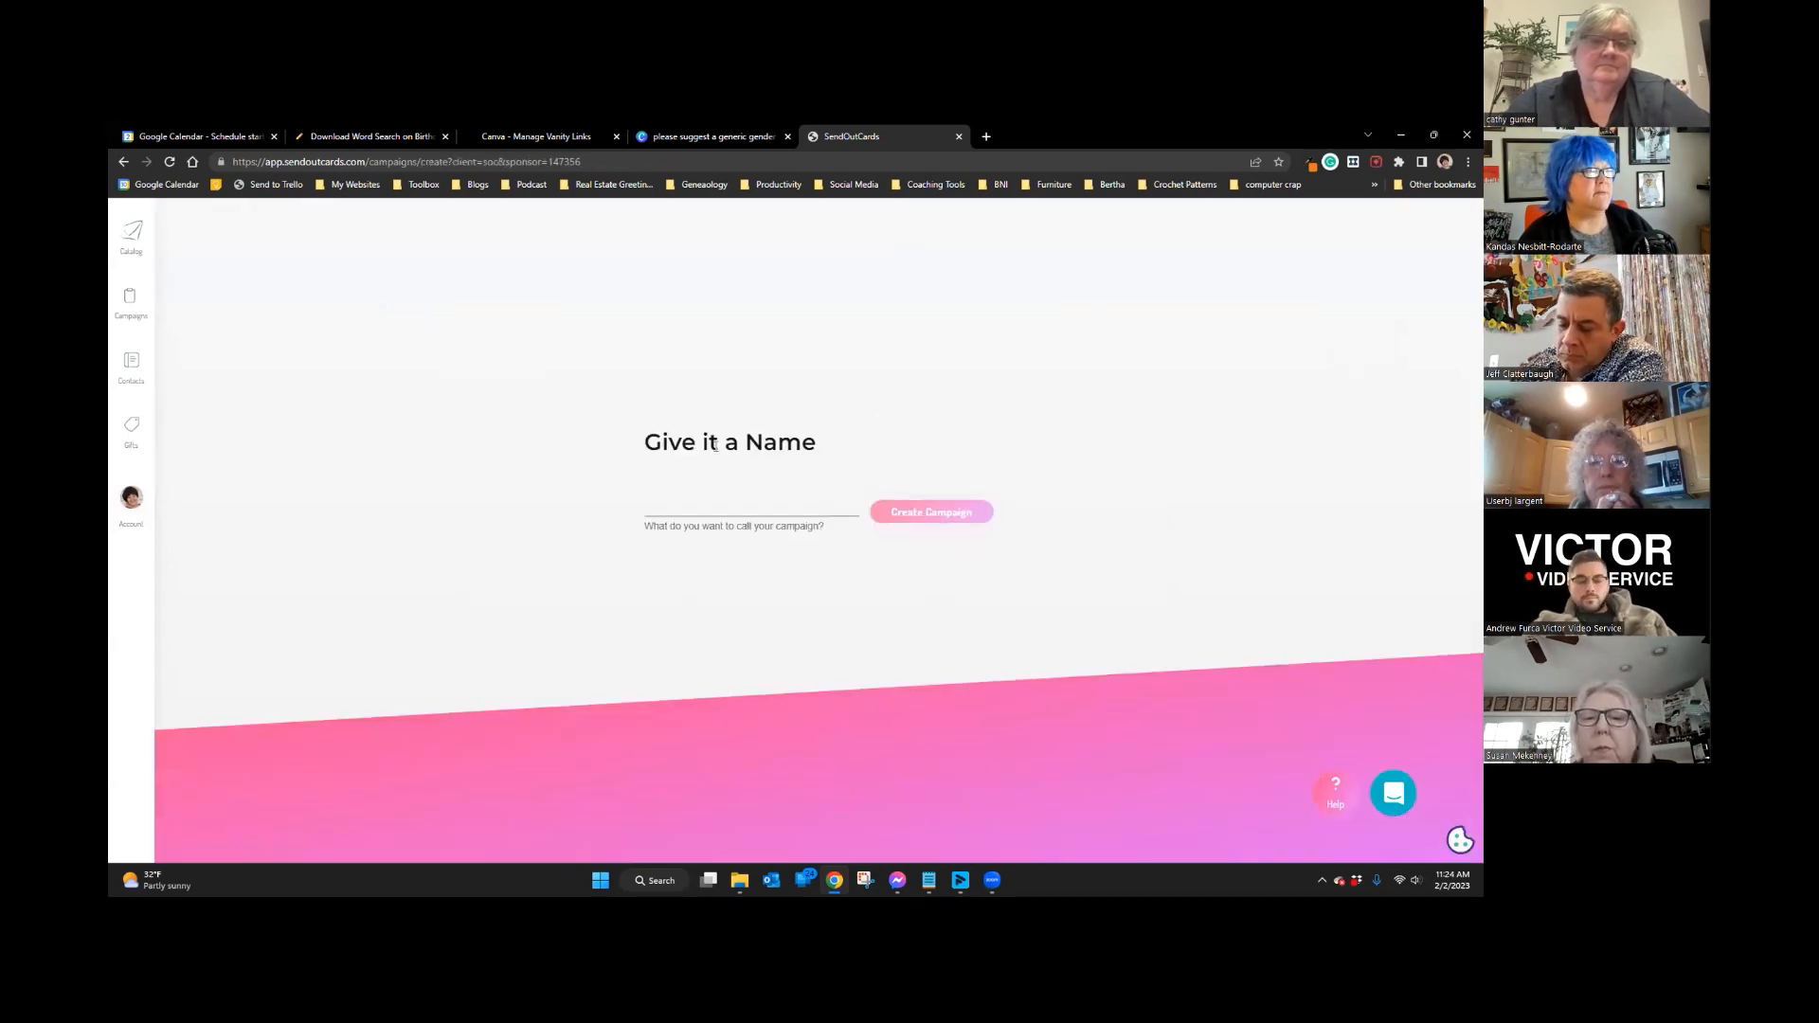
left_click(709, 510)
type("2023 Bday C")
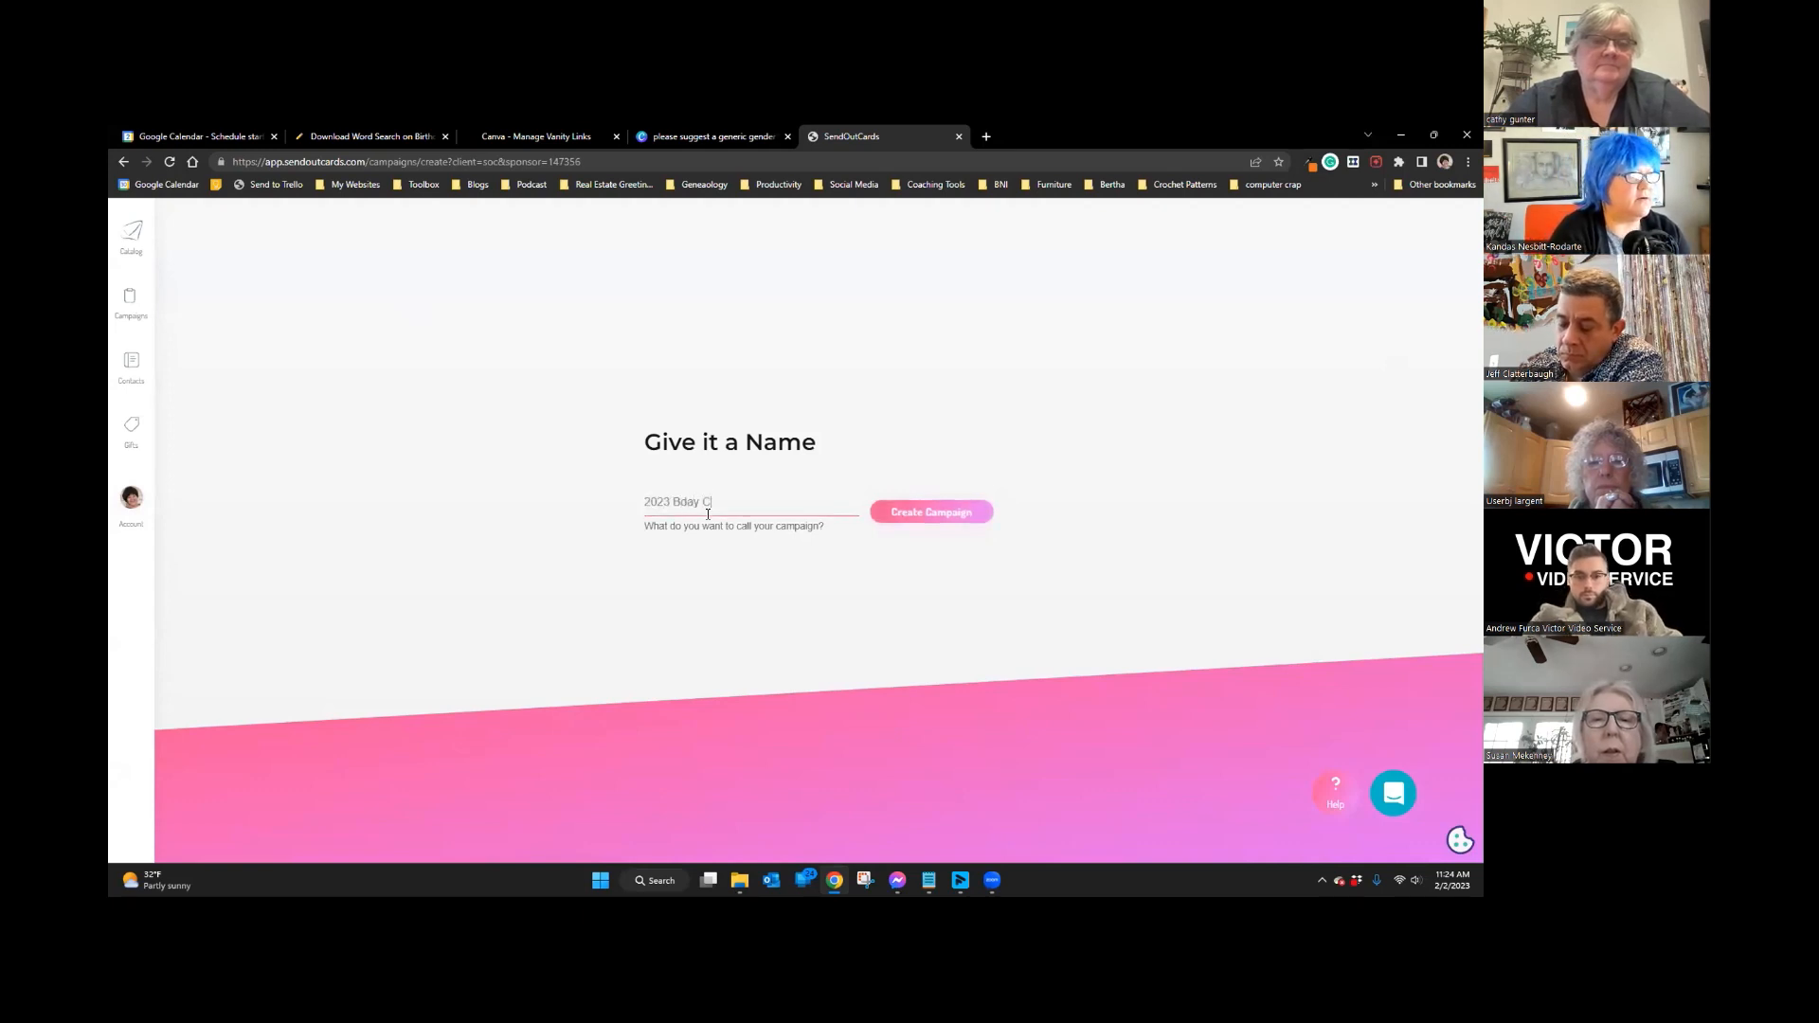
type("ard")
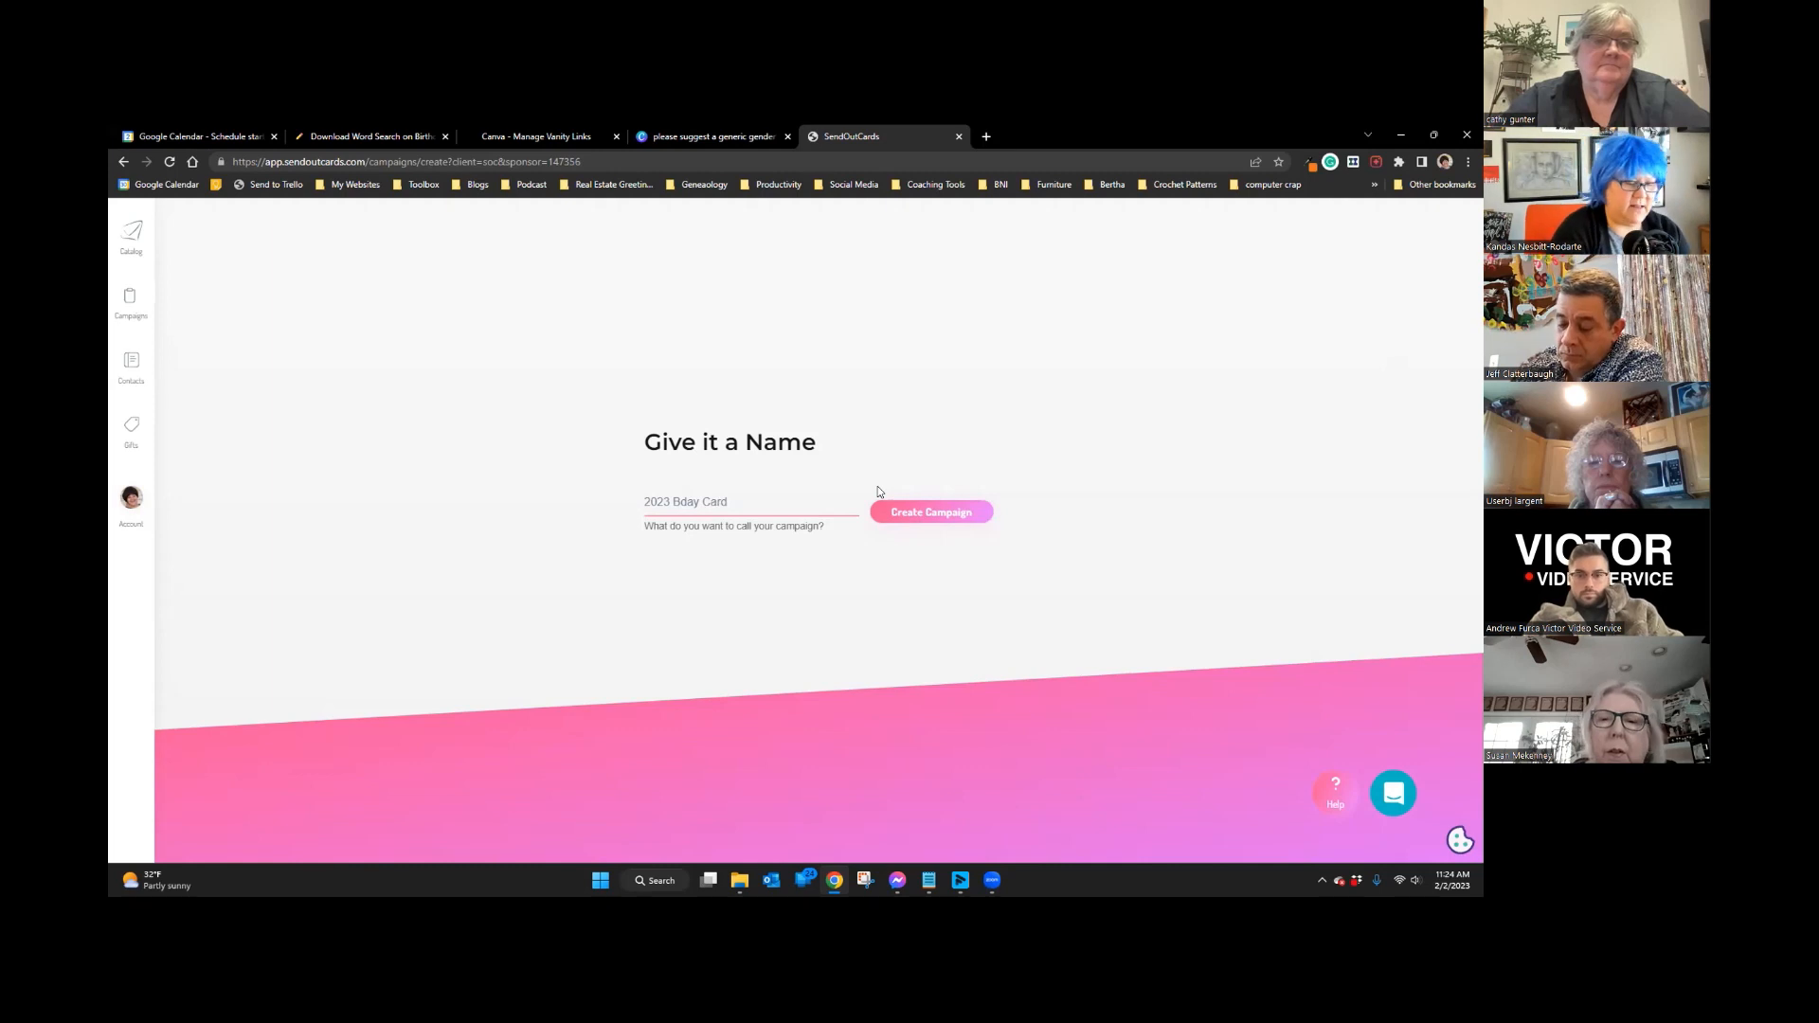
type(" Llama")
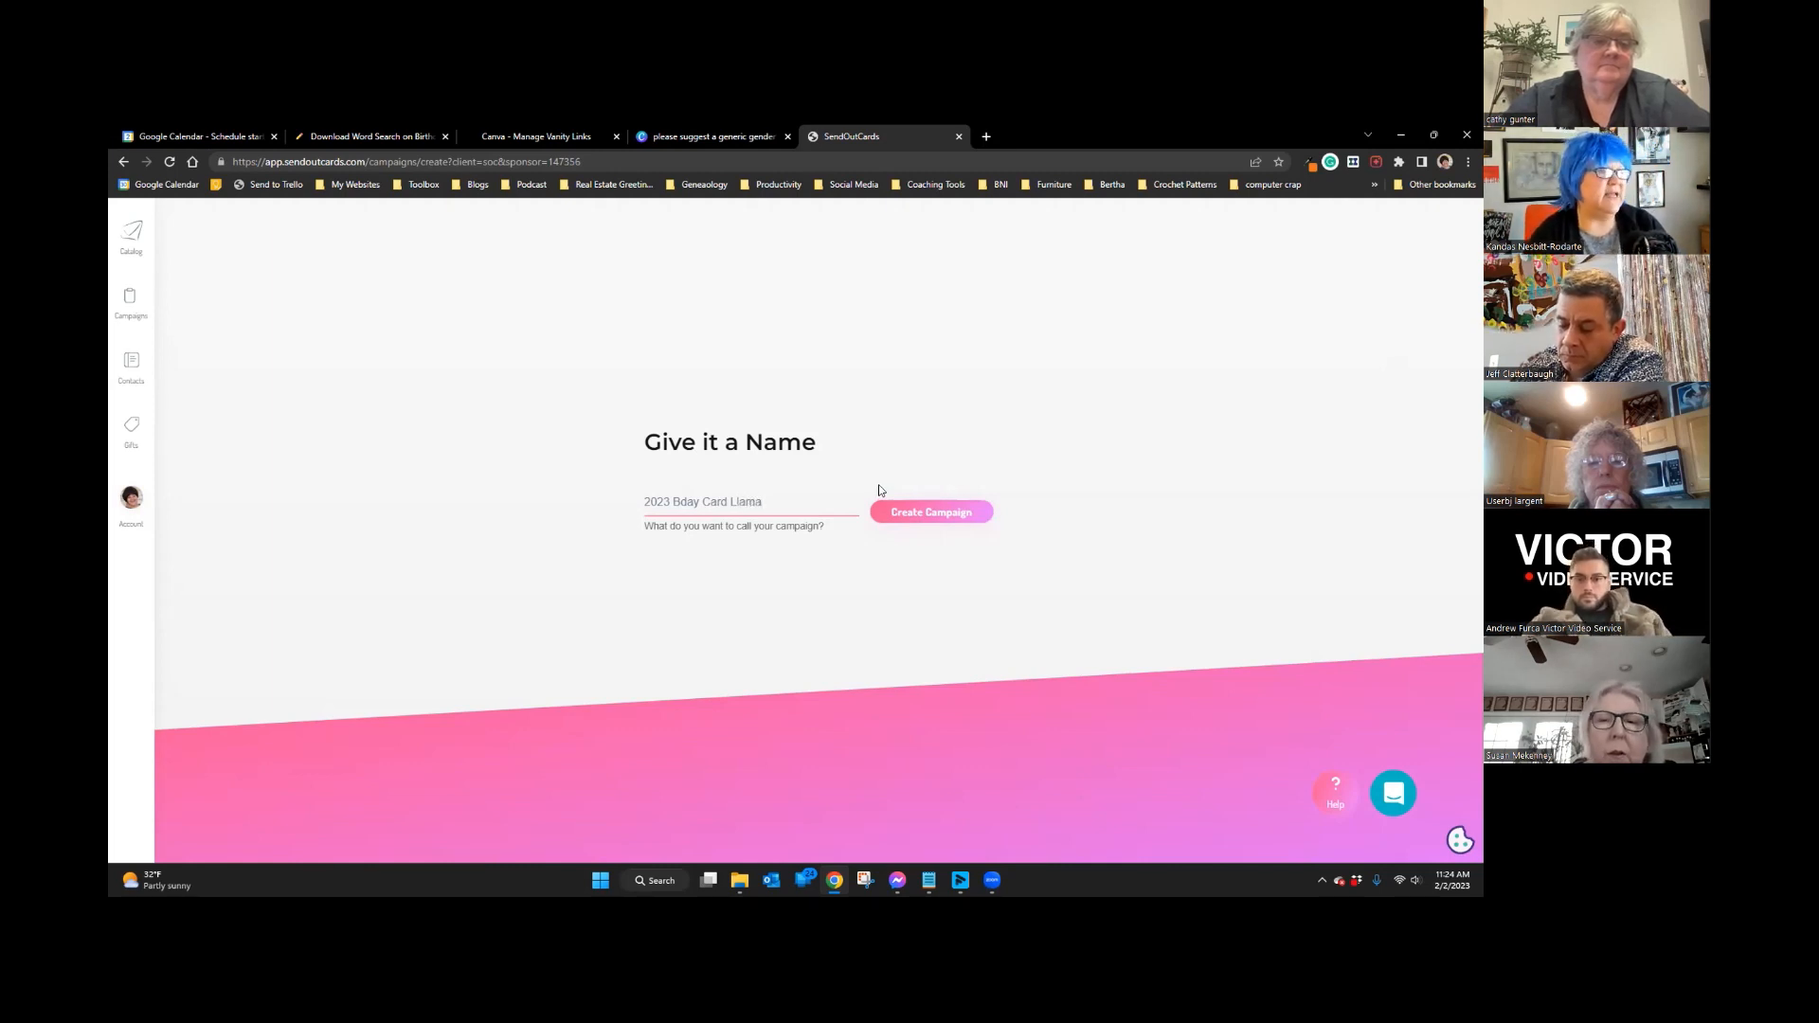
left_click(902, 514)
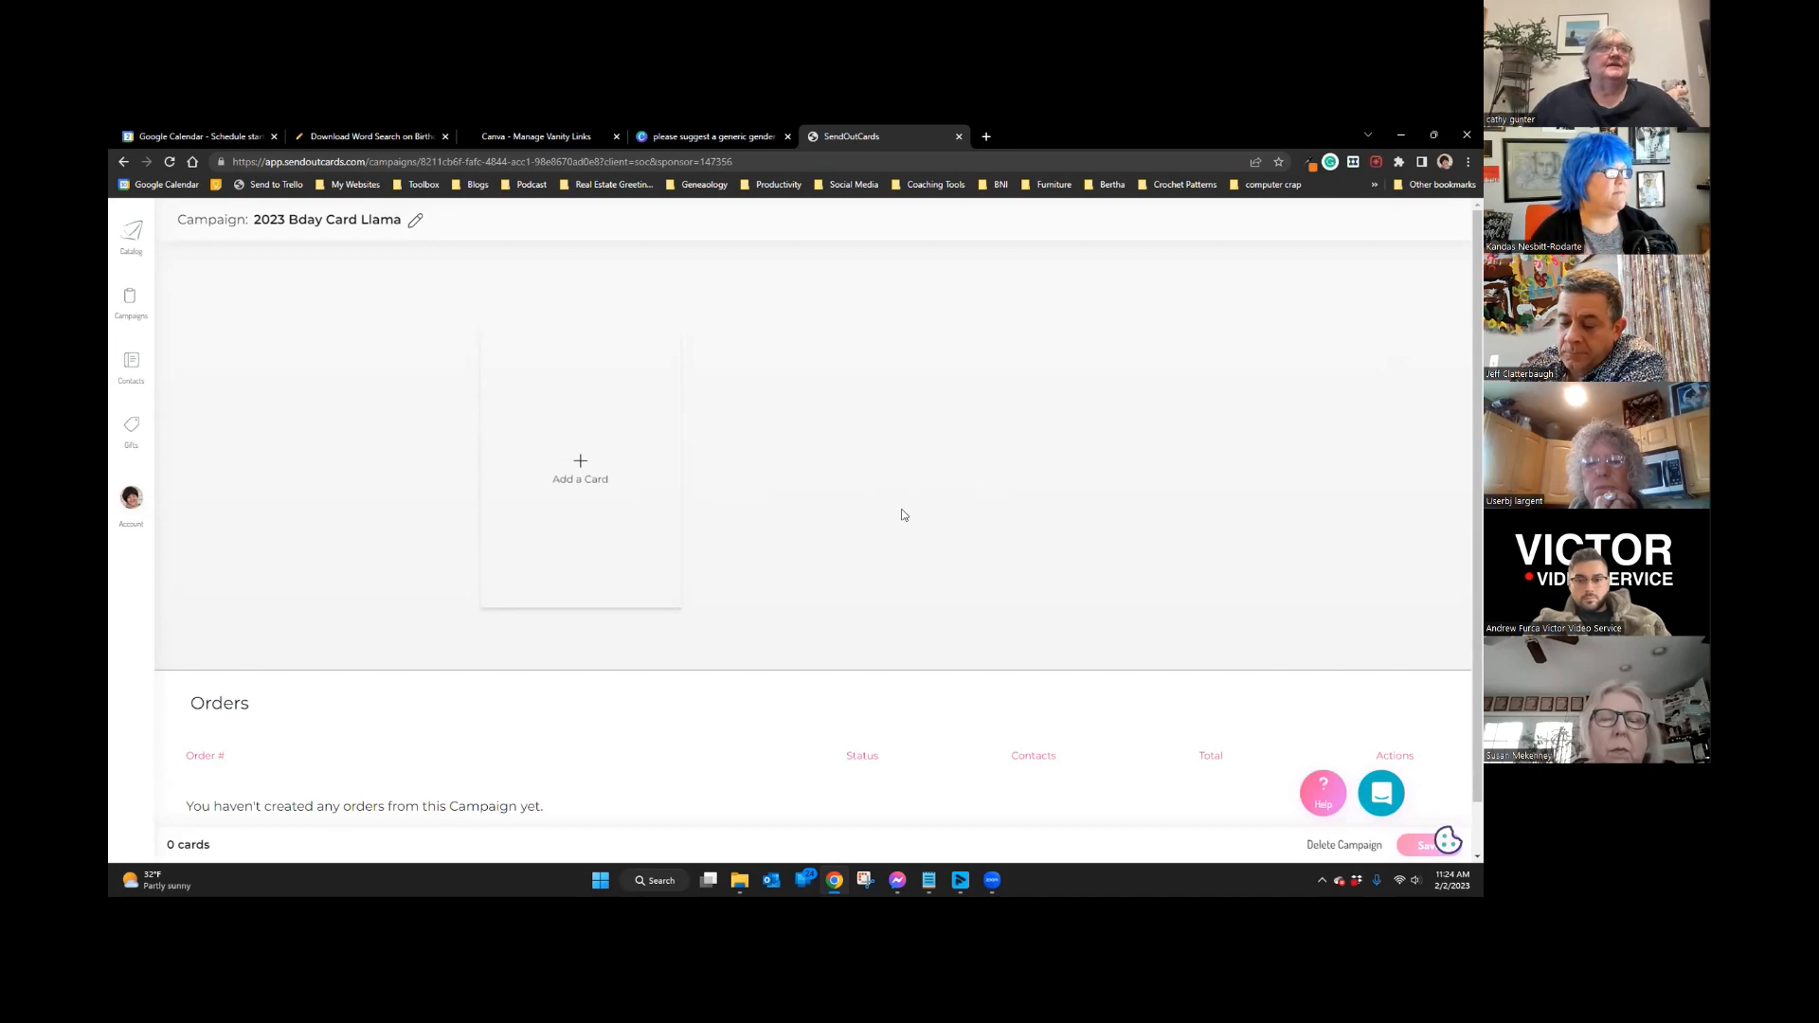
Step: Add a custom portrait 3-panel card on Standard paper and open it in the current editor
left_click(585, 462)
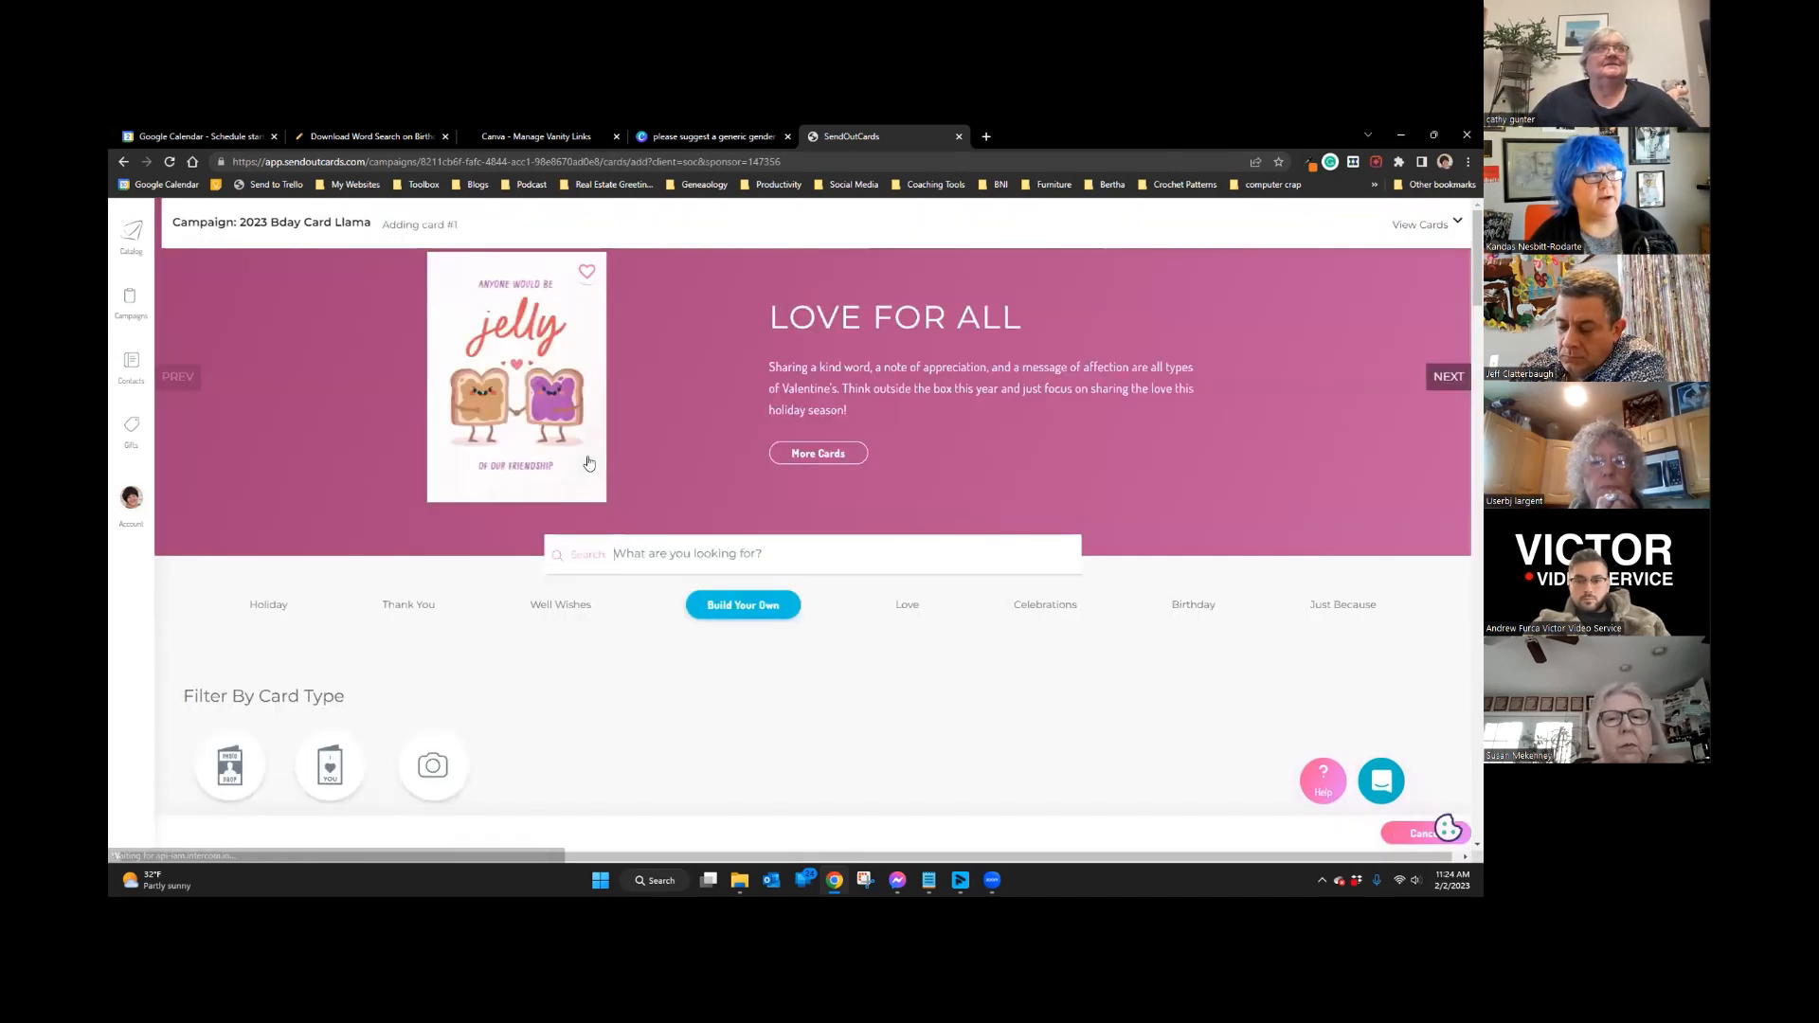
left_click(749, 609)
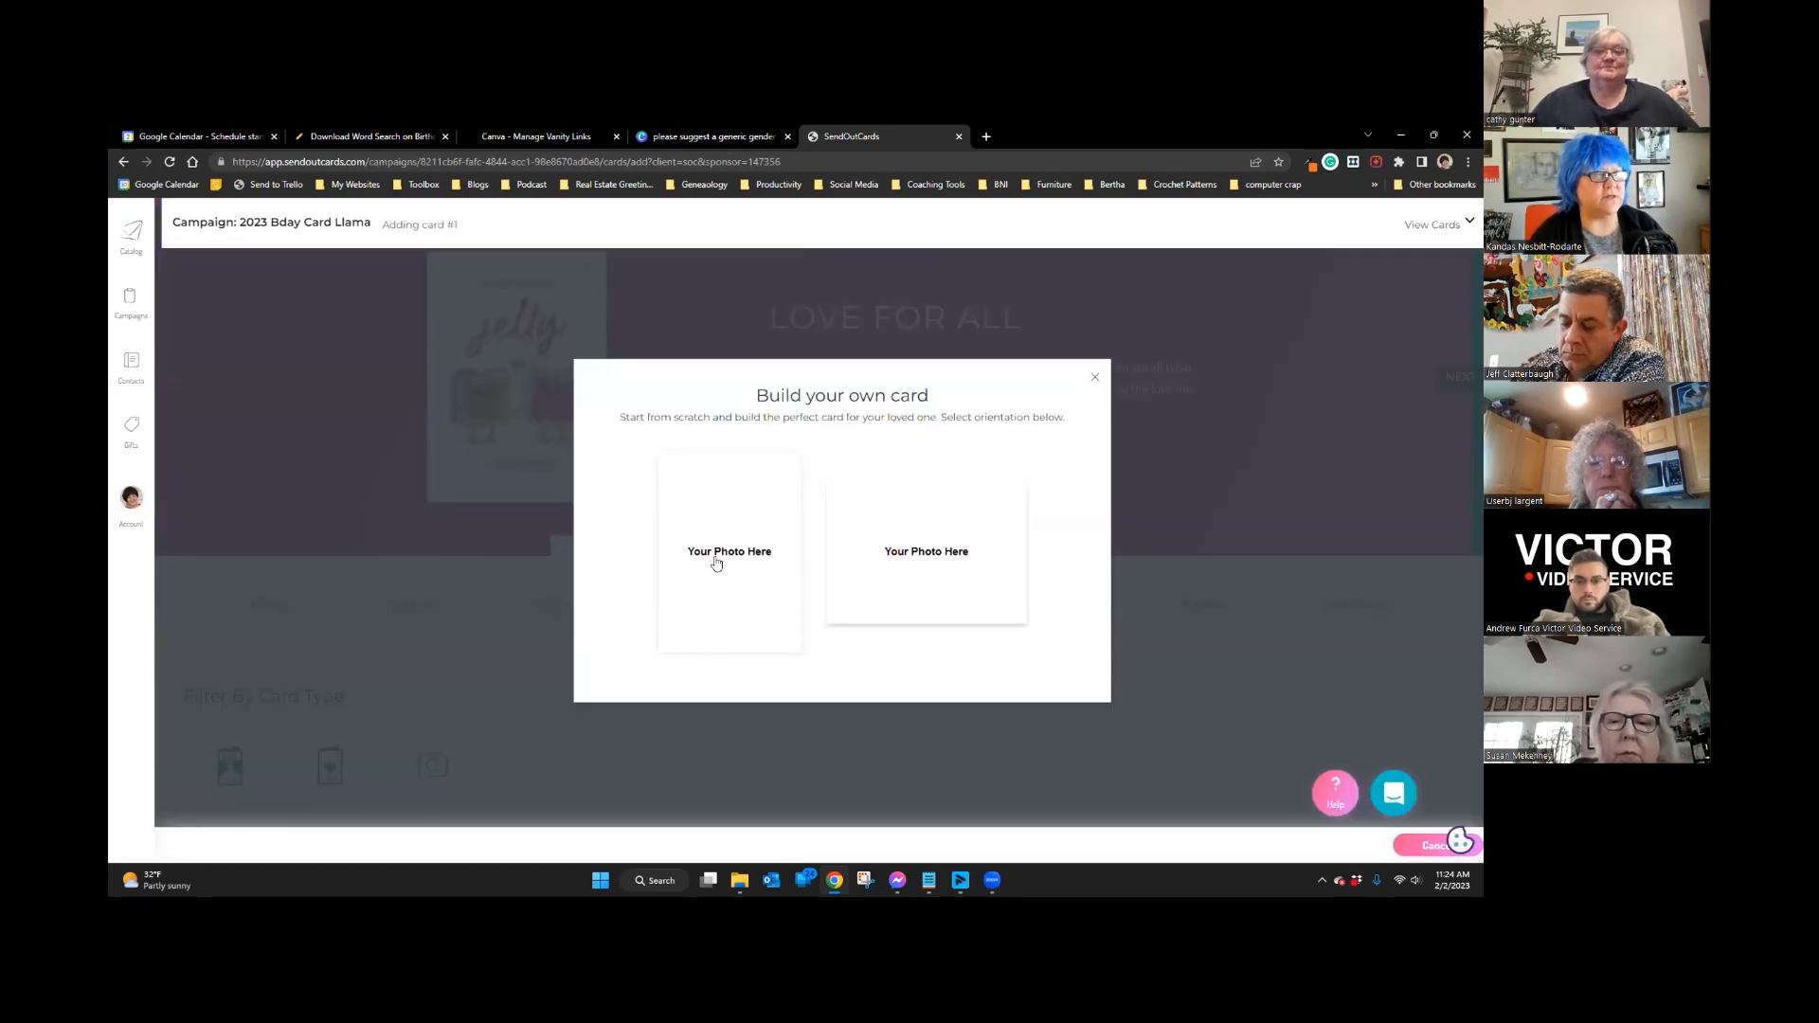
left_click(716, 563)
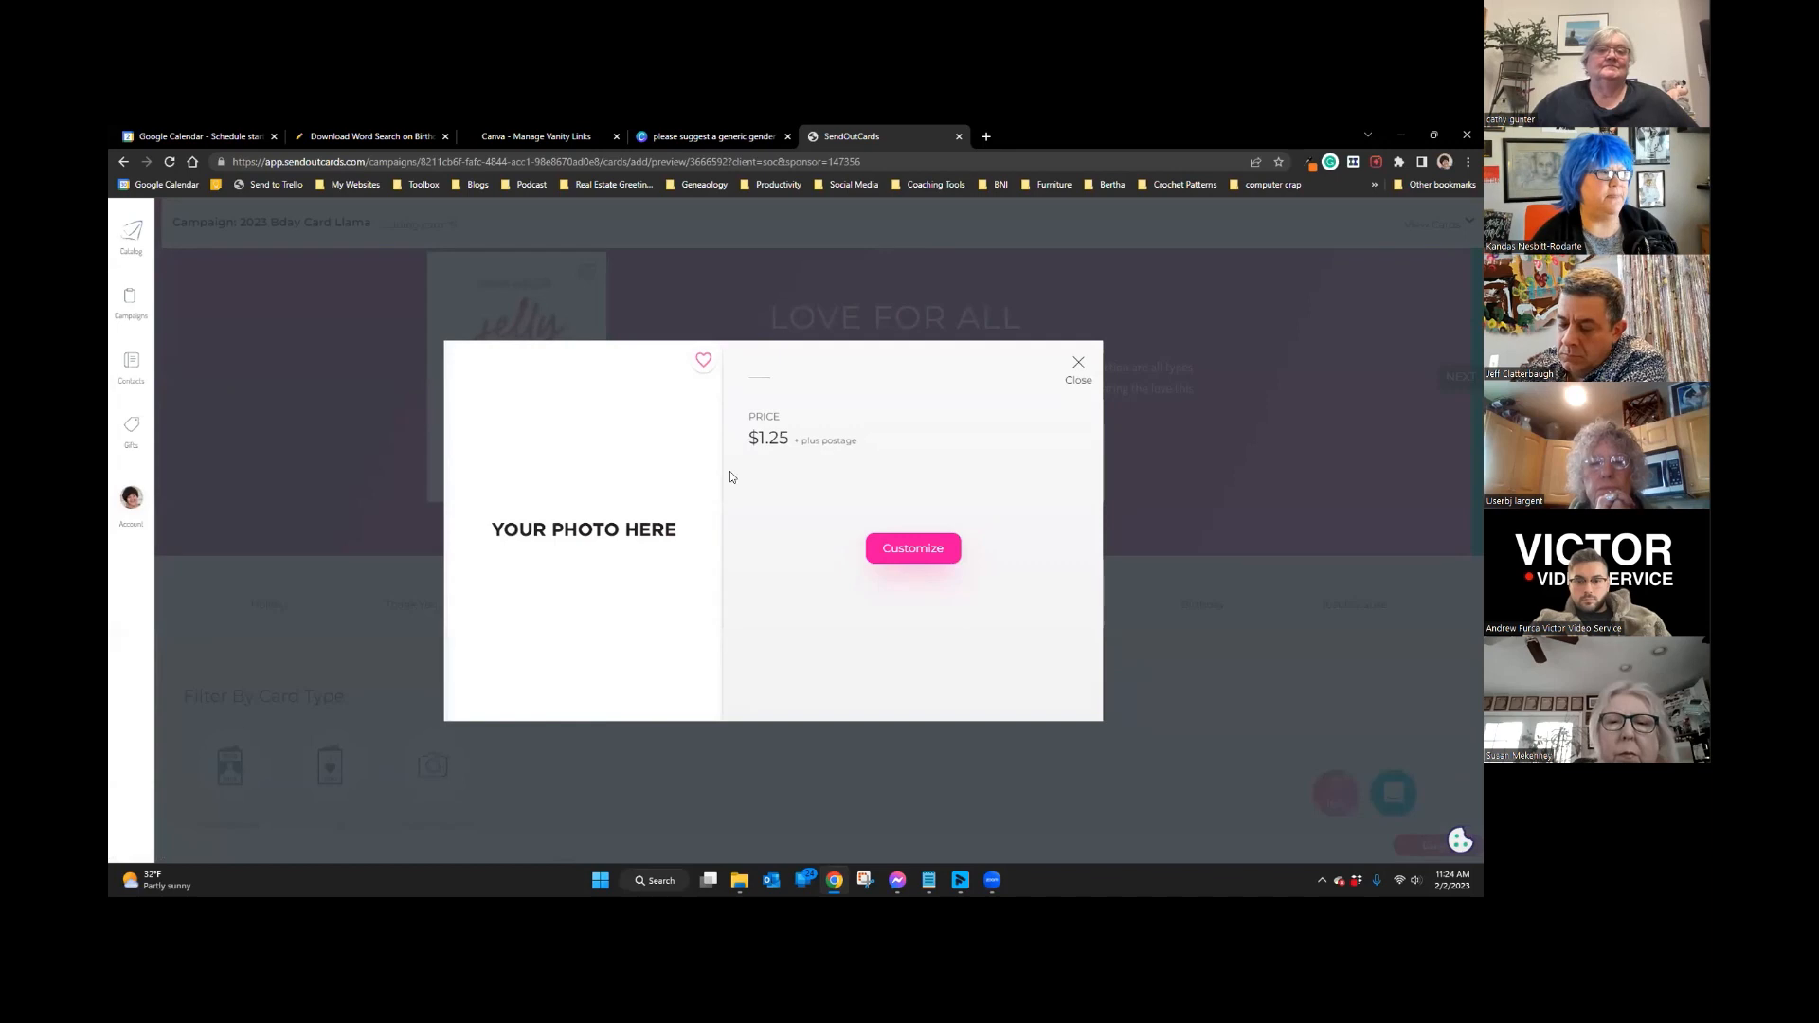
left_click(913, 550)
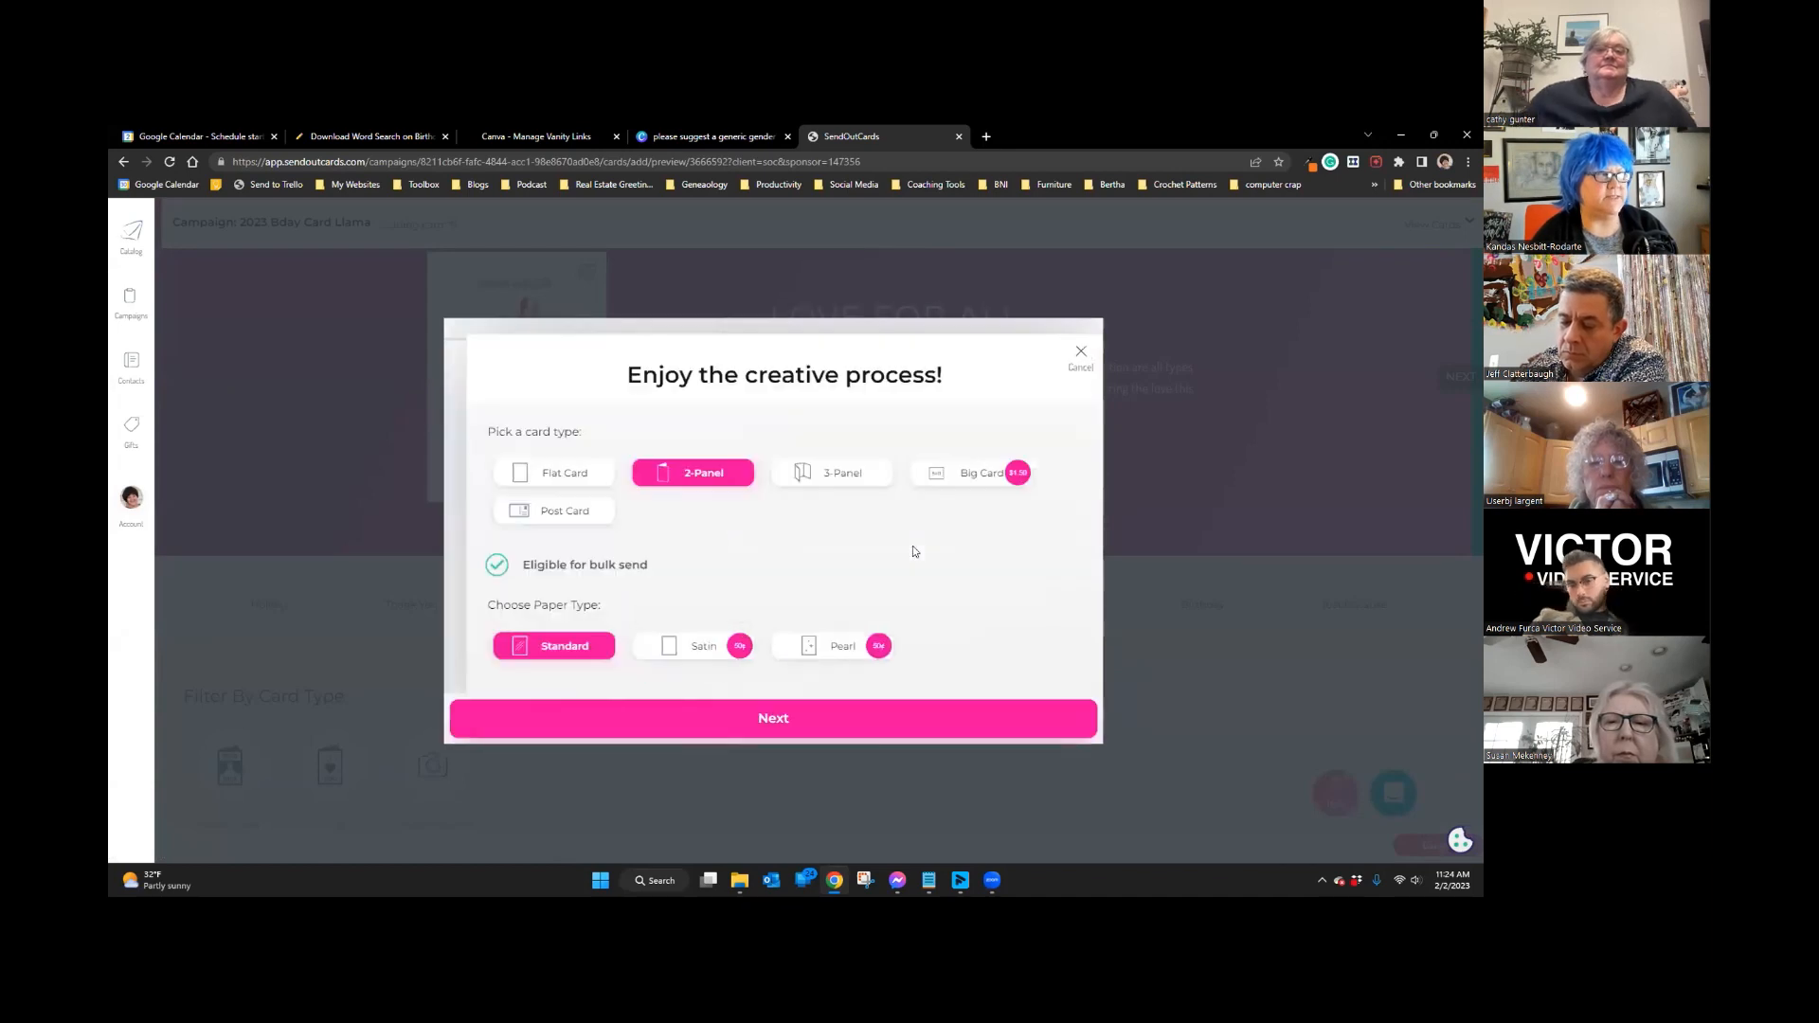
left_click(817, 459)
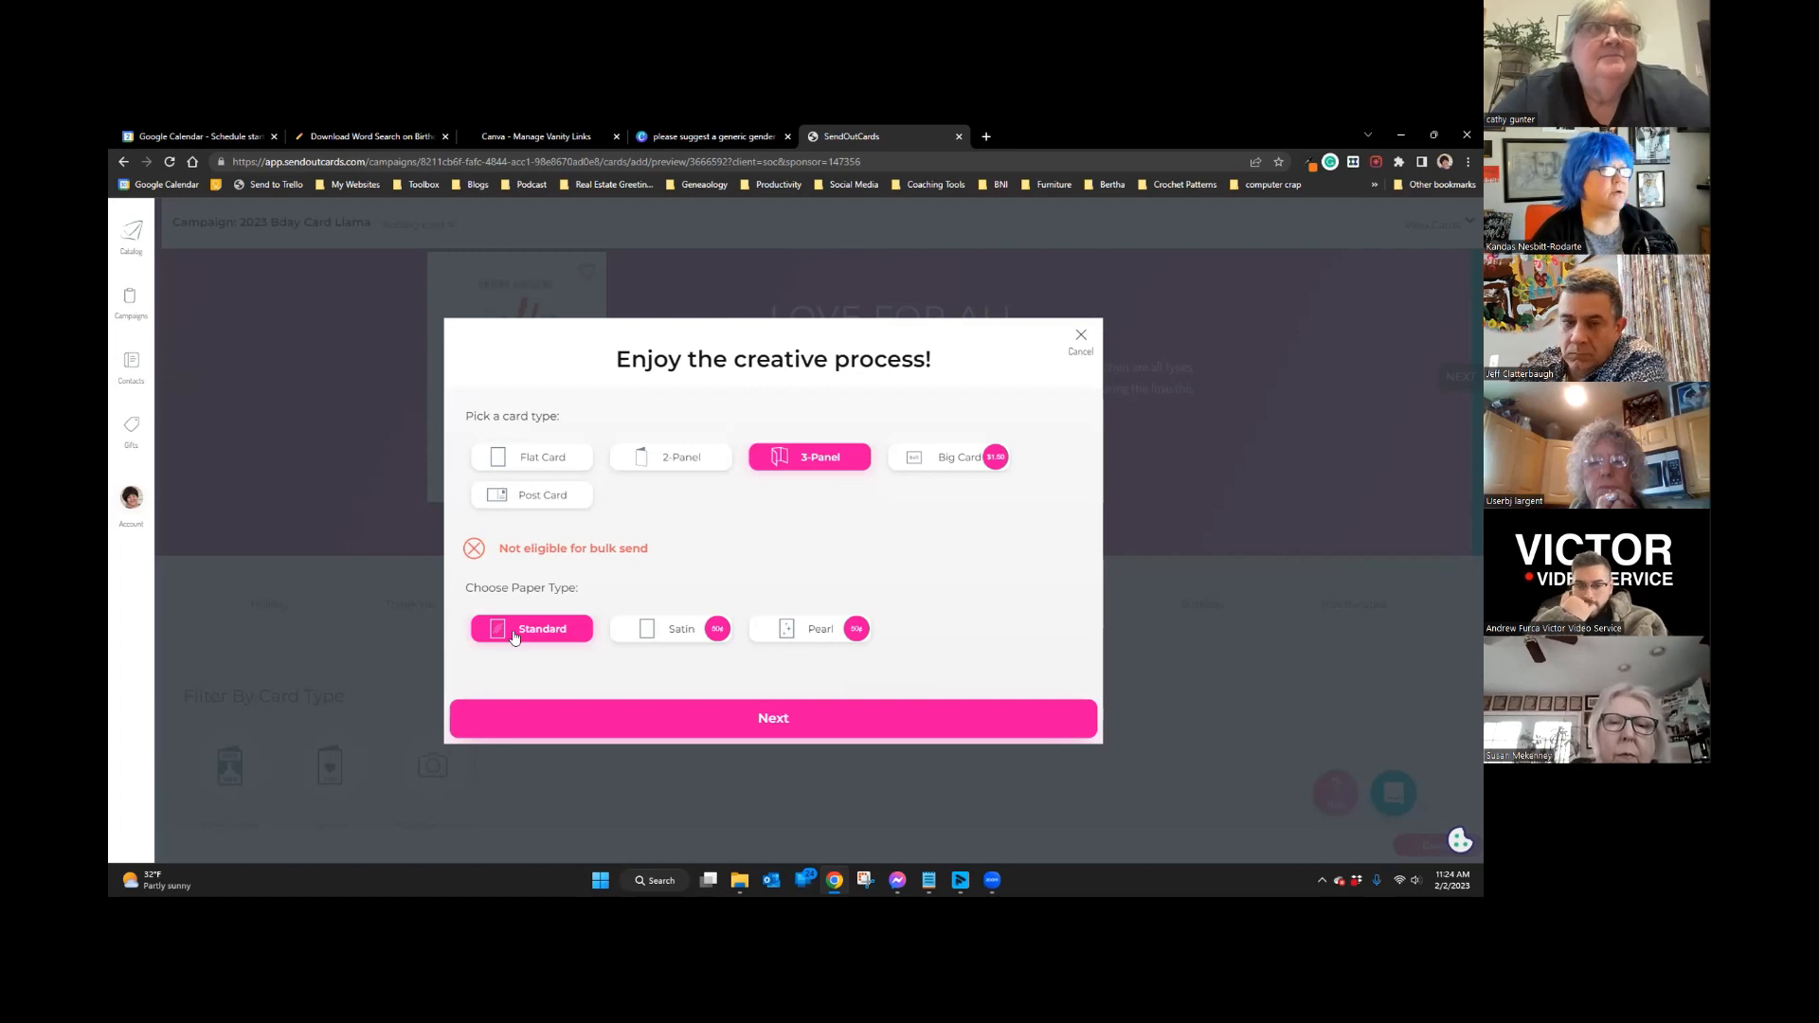
left_click(784, 722)
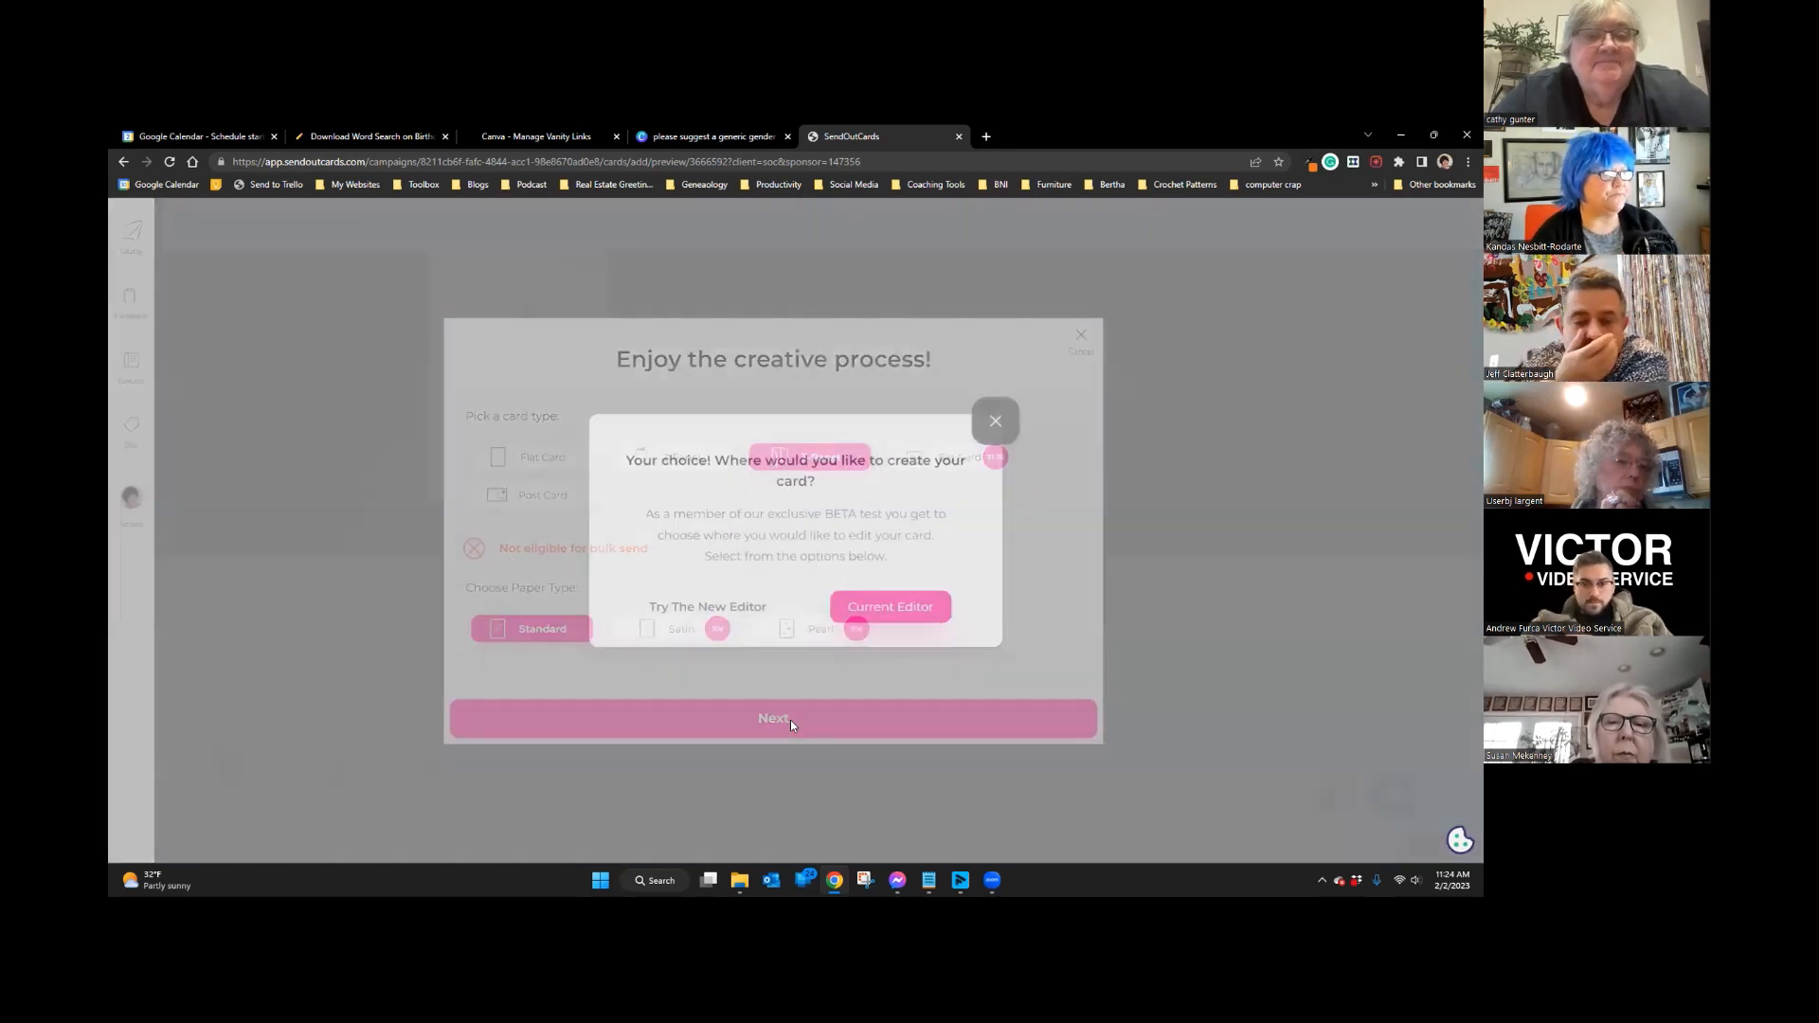
left_click(894, 603)
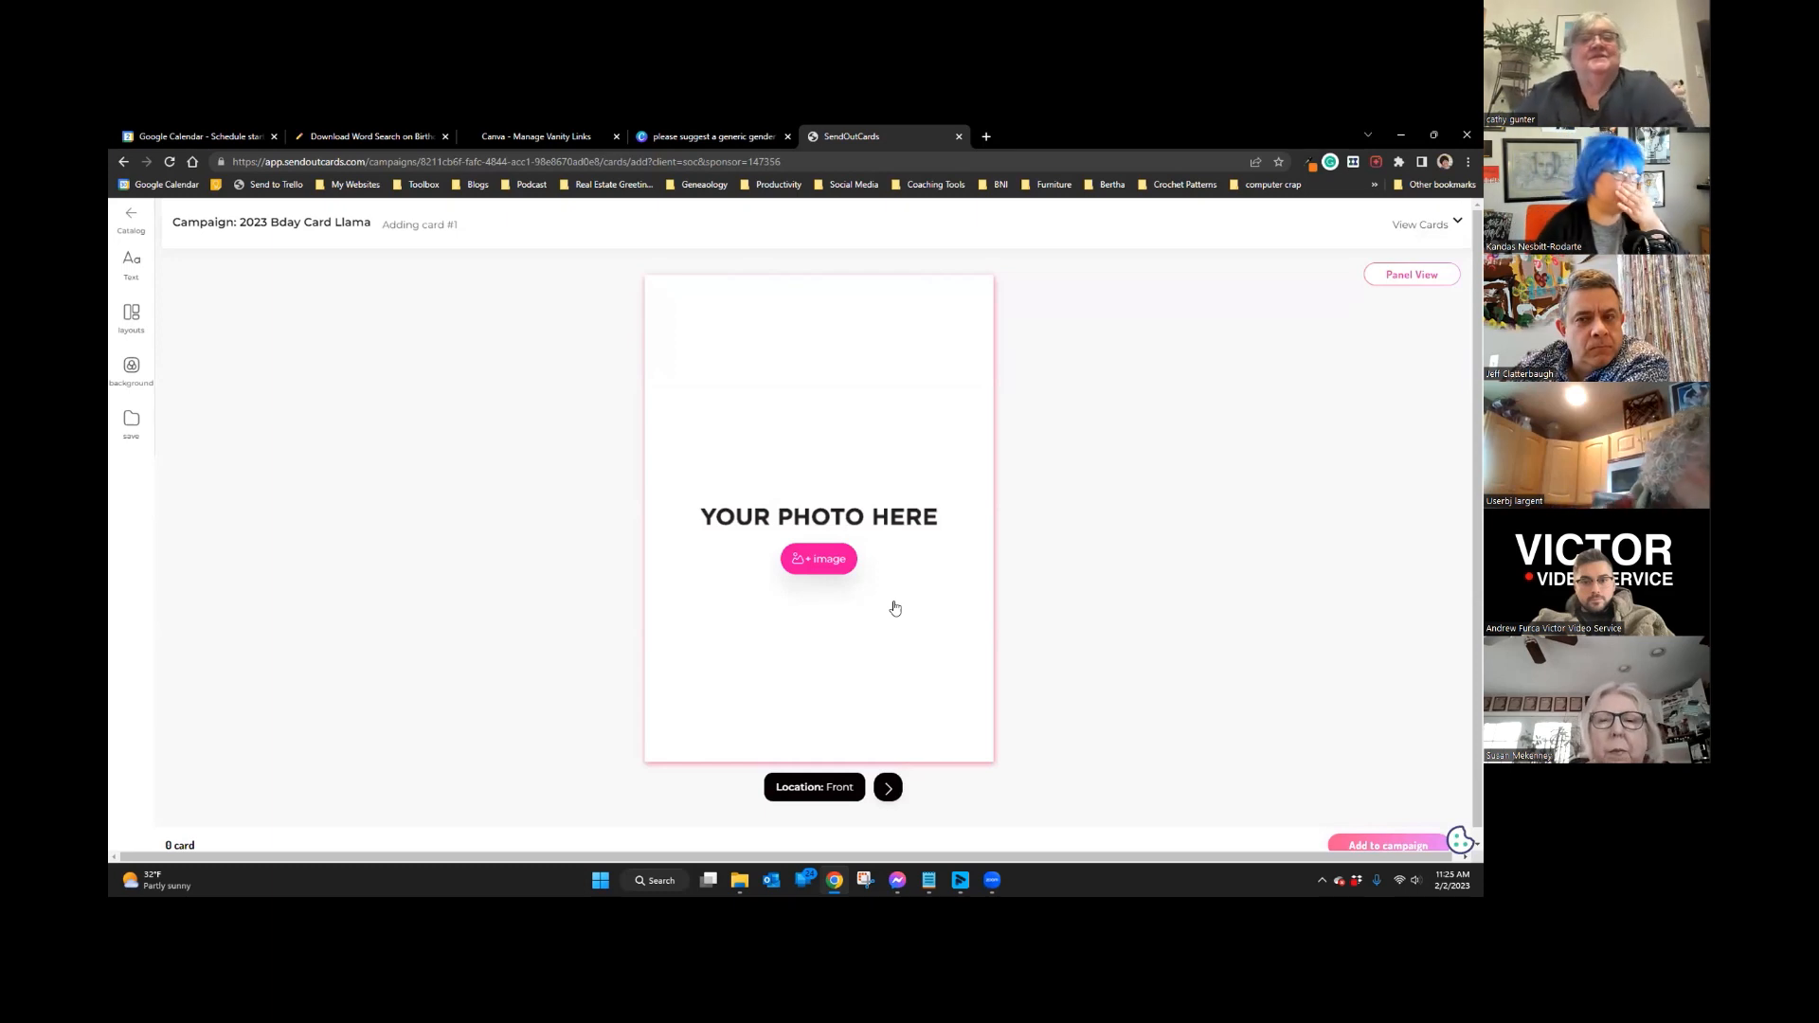
Step: Place the Happy Birthday llama image from uploaded photos on the card front
left_click(816, 559)
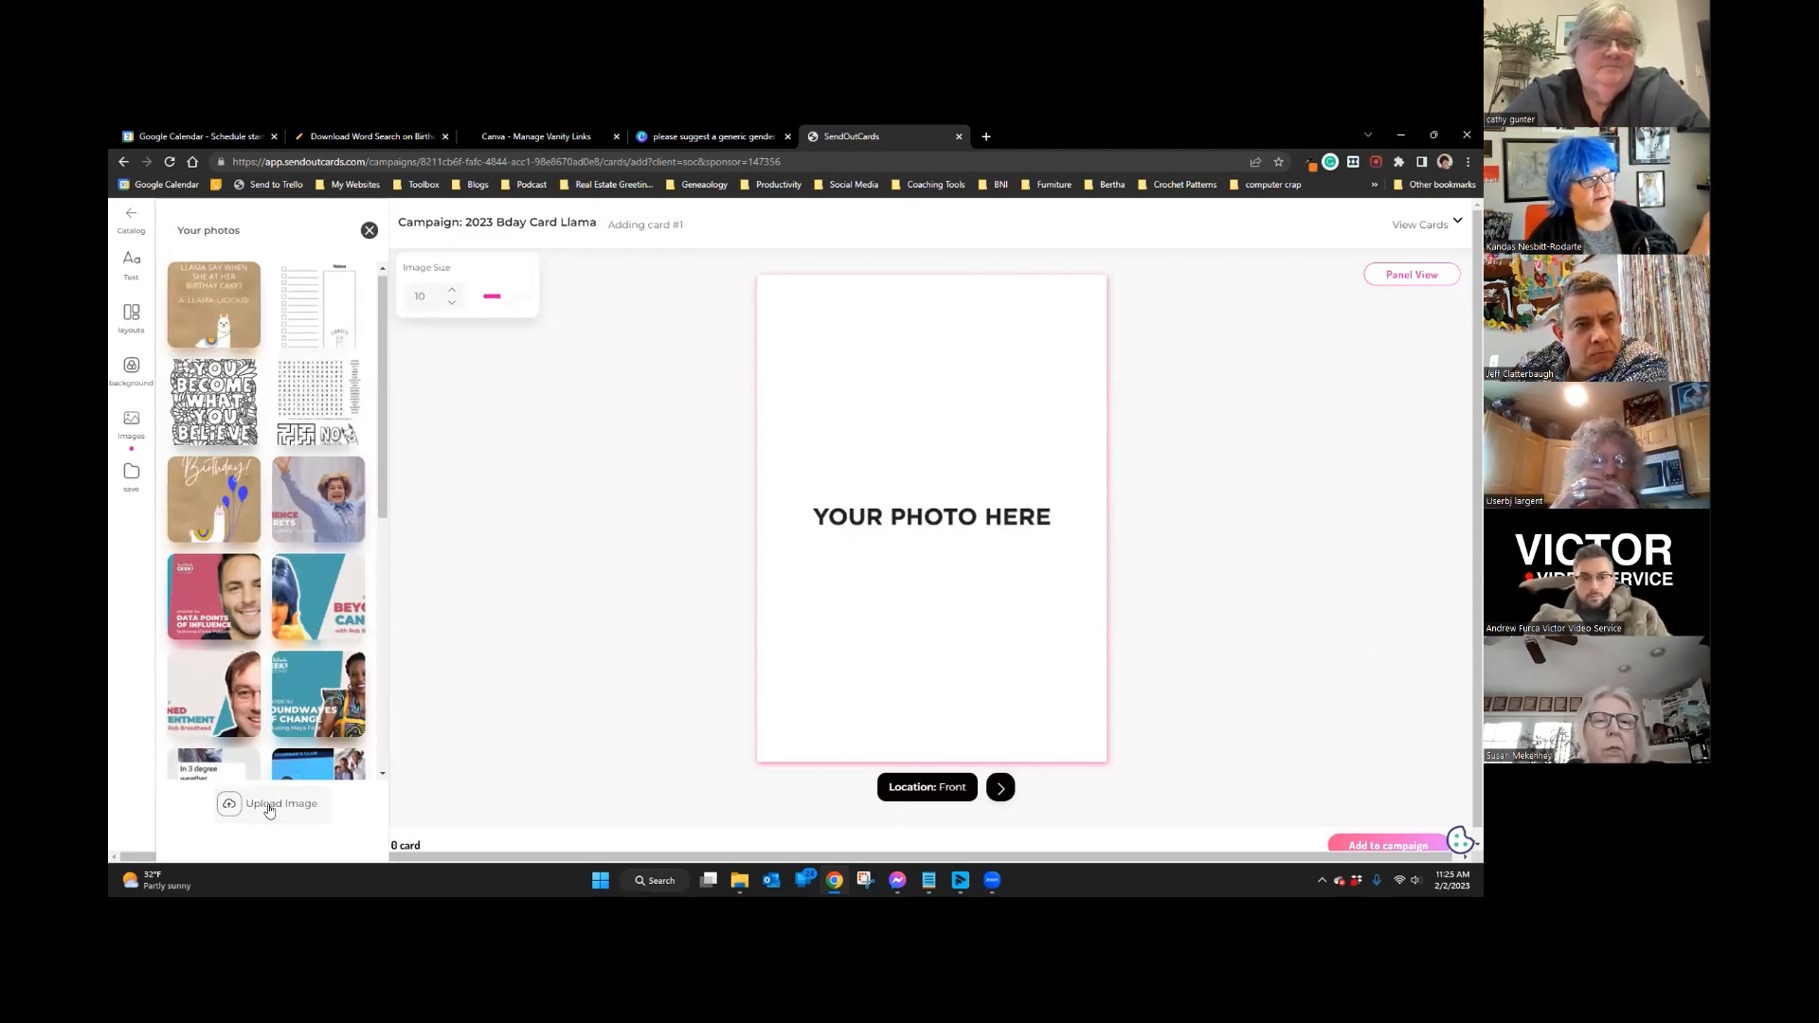
left_click(207, 502)
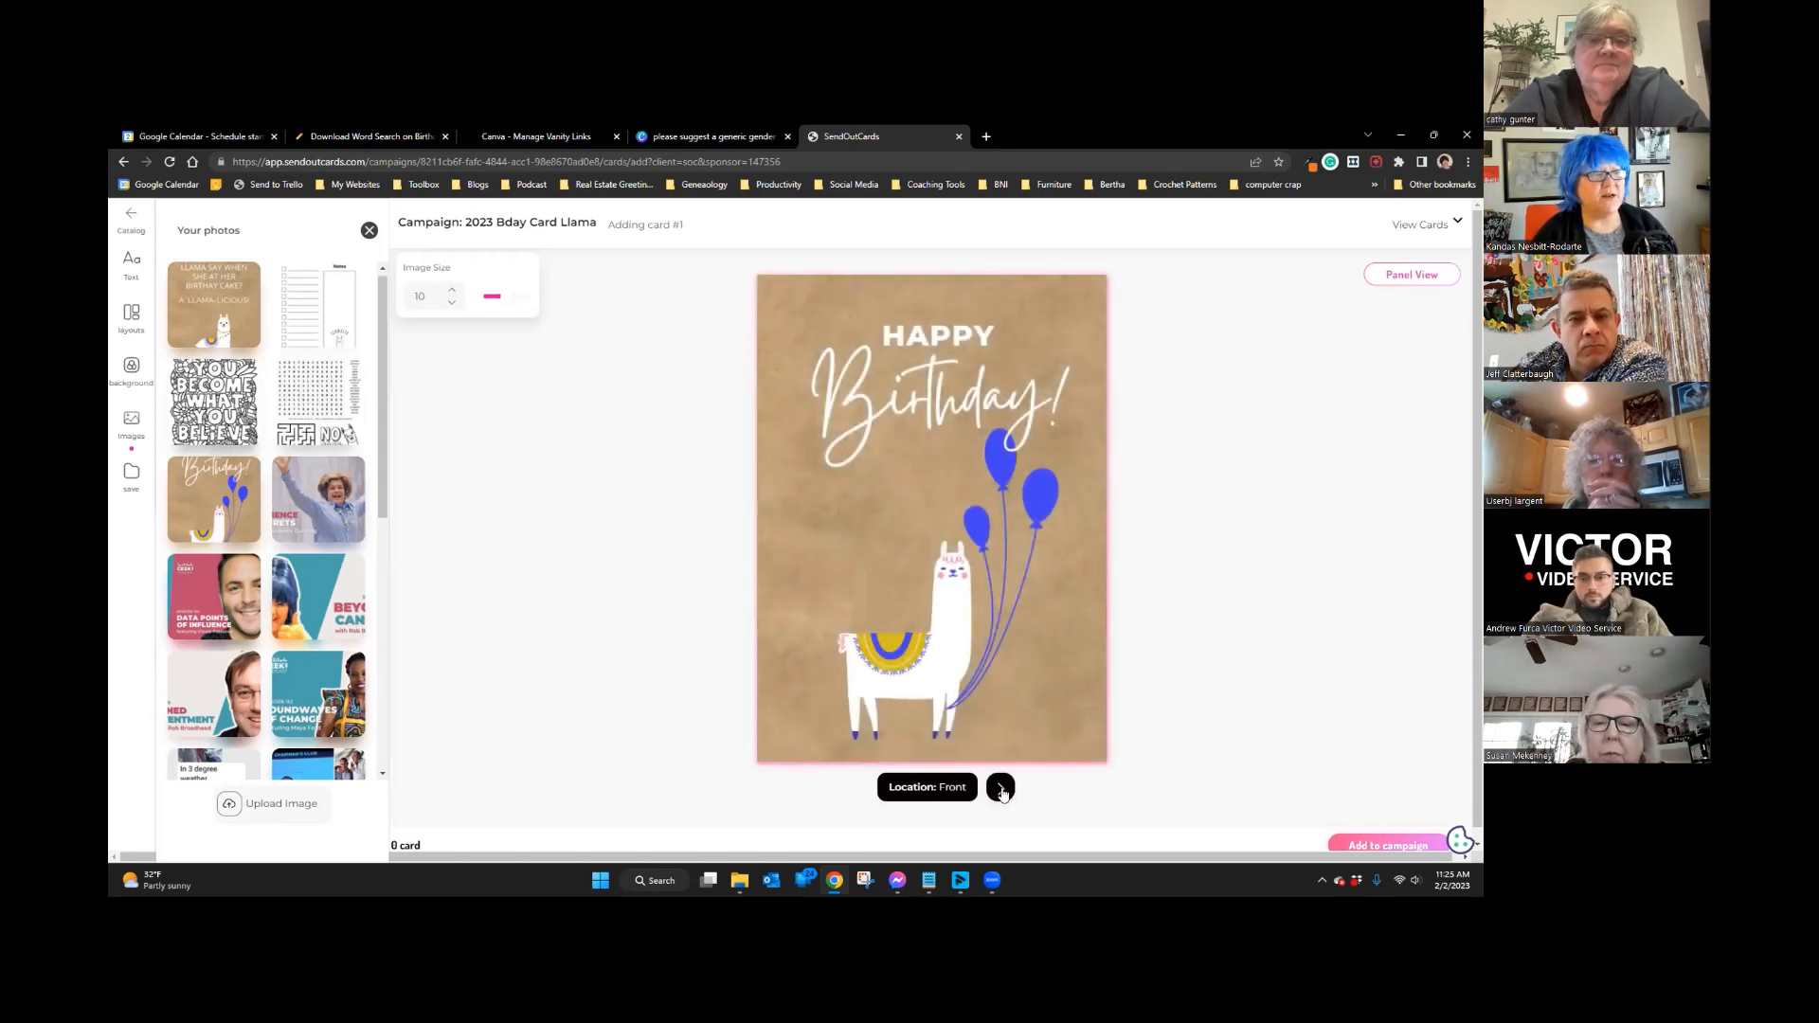
left_click(1000, 787)
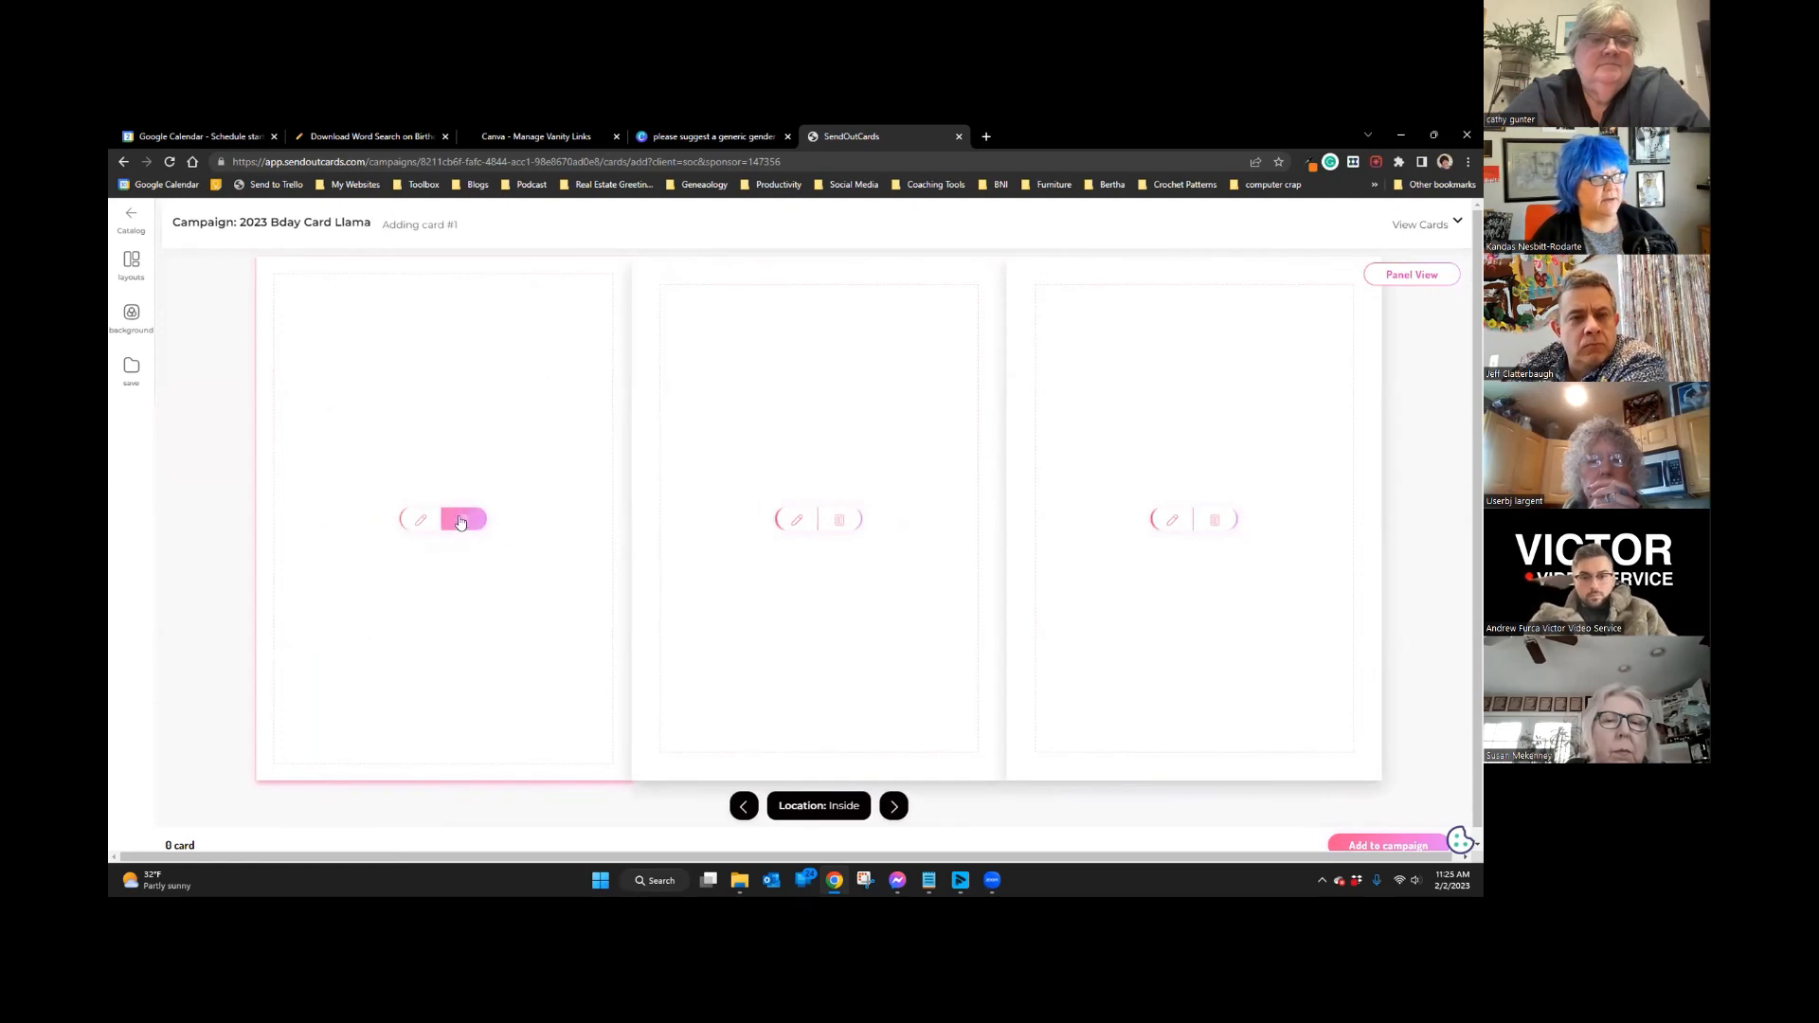
Step: Give the first inside panel a single-image layout holding the word search and maze image
left_click(472, 520)
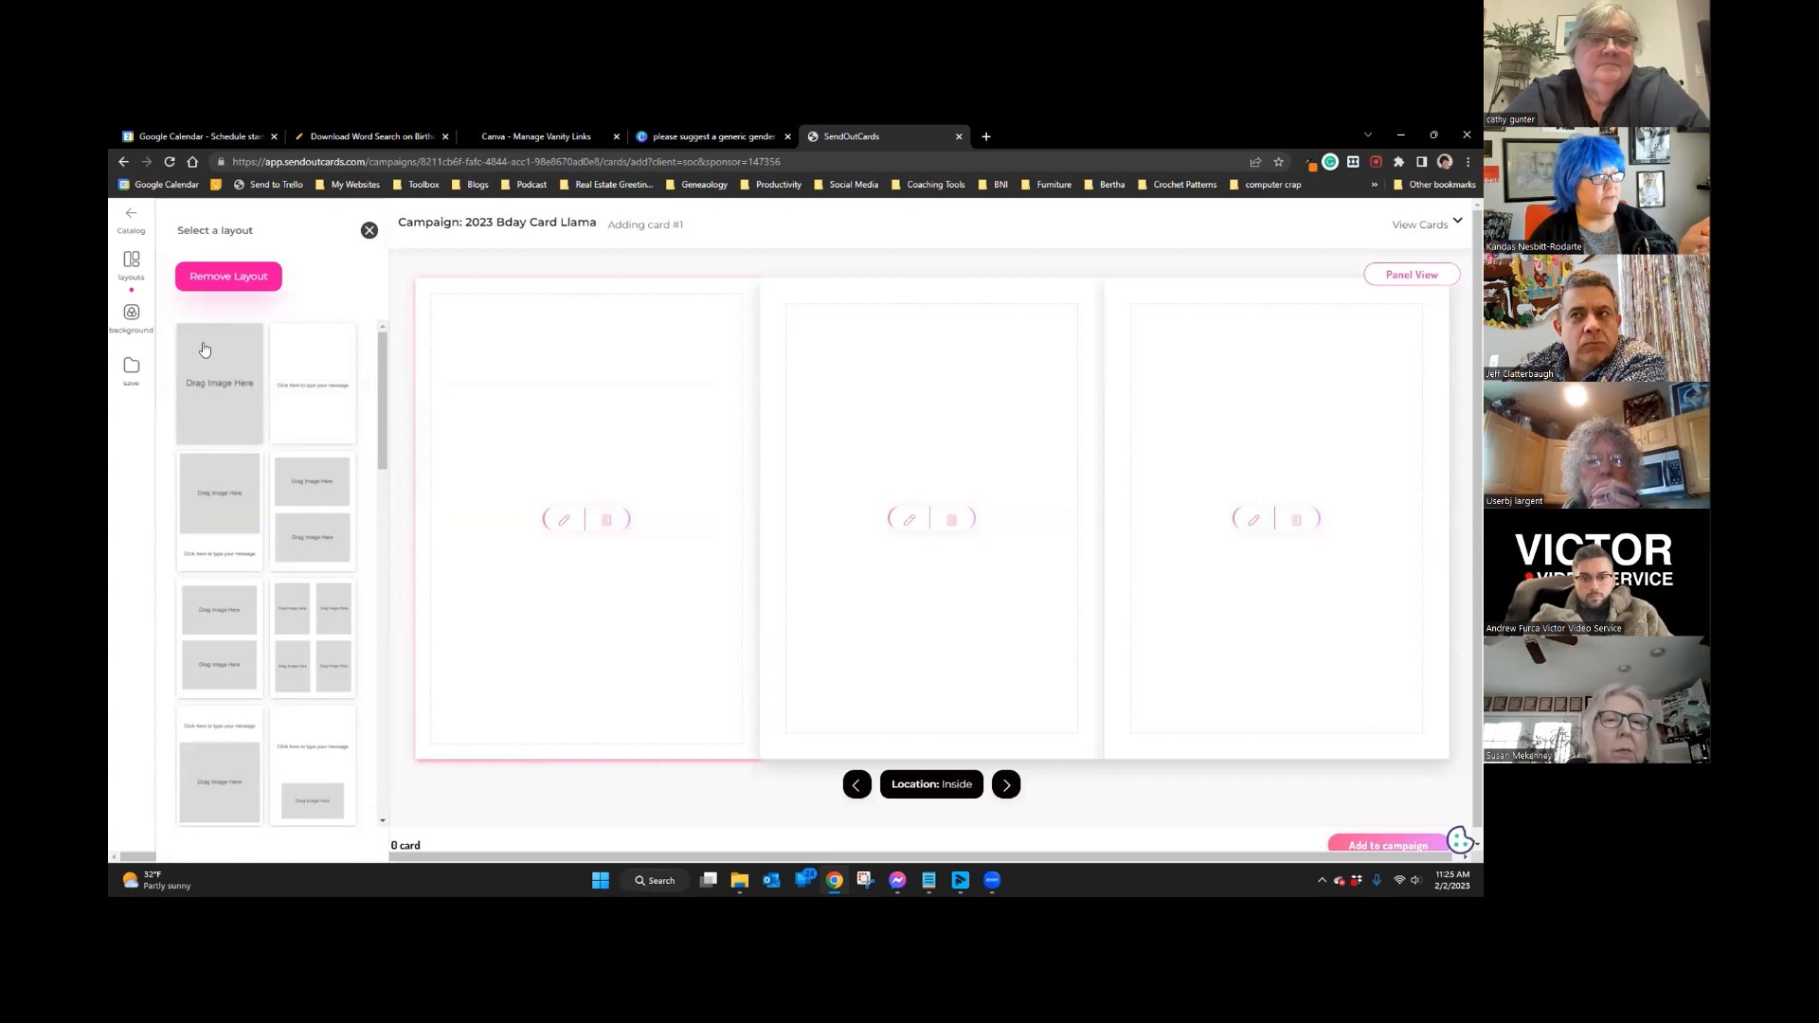
scroll(238, 423, "down", 2)
scroll(240, 428, "down", 6)
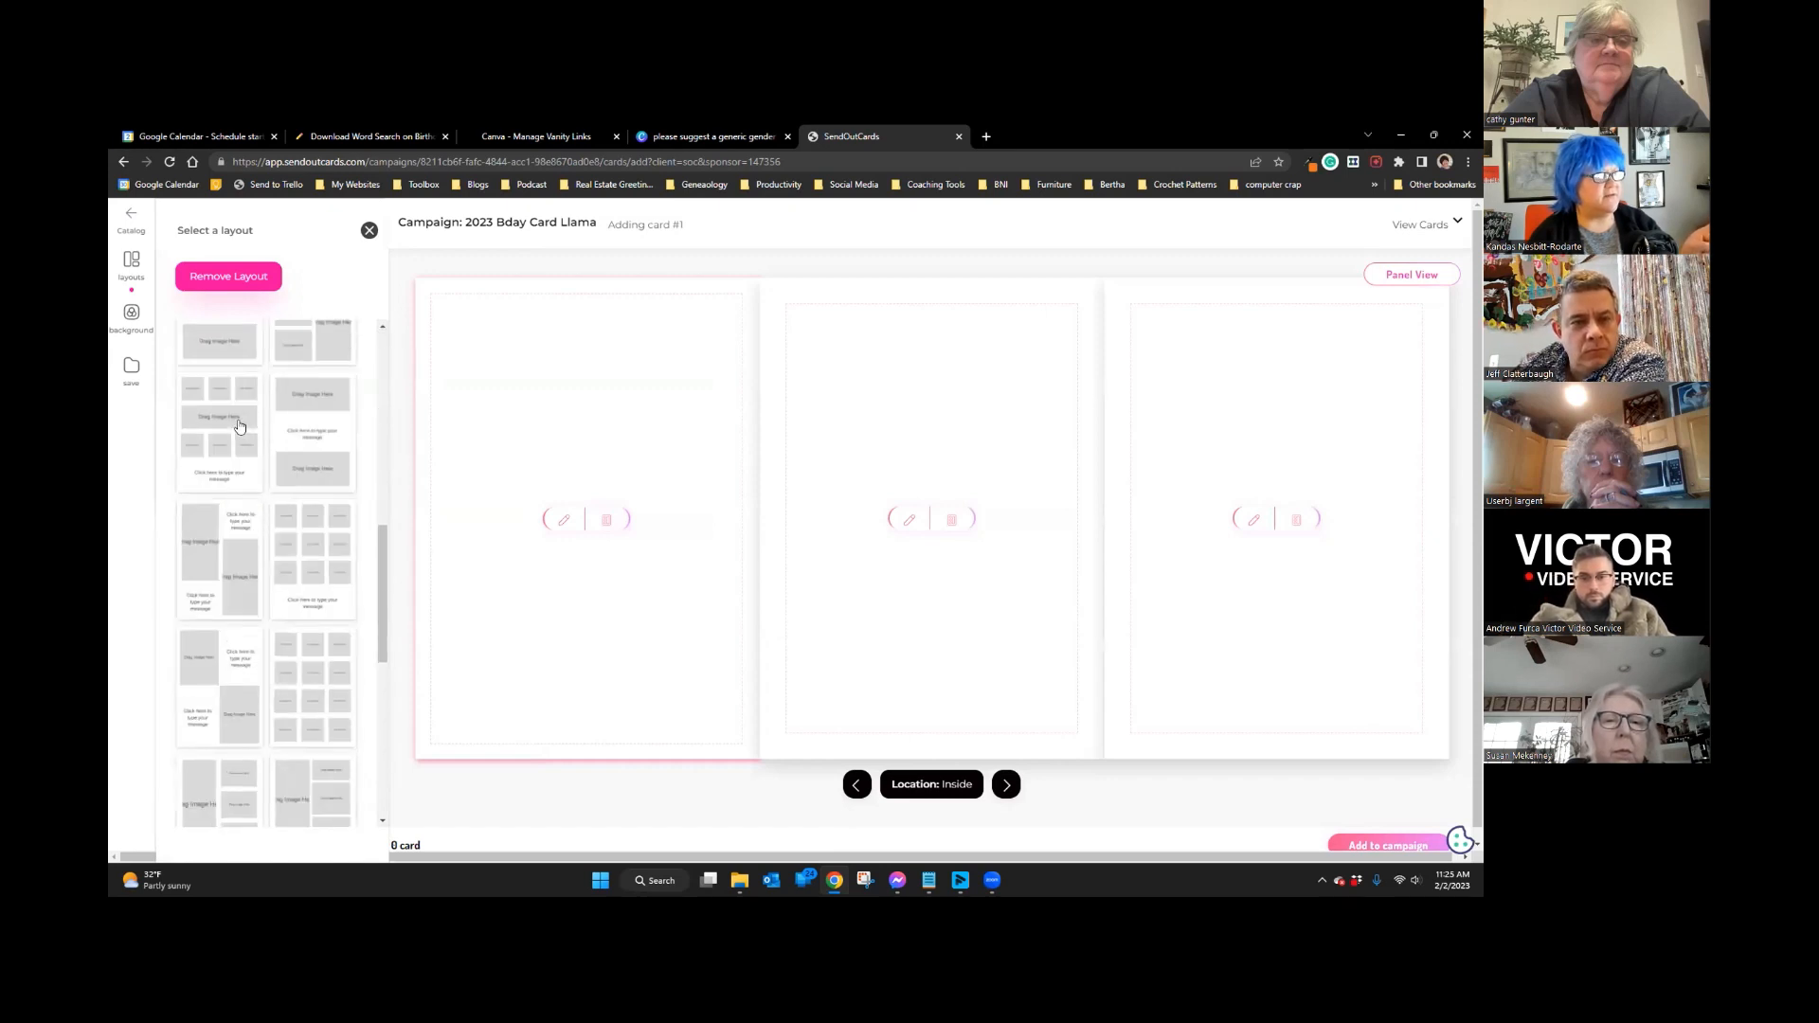
scroll(240, 428, "up", 10)
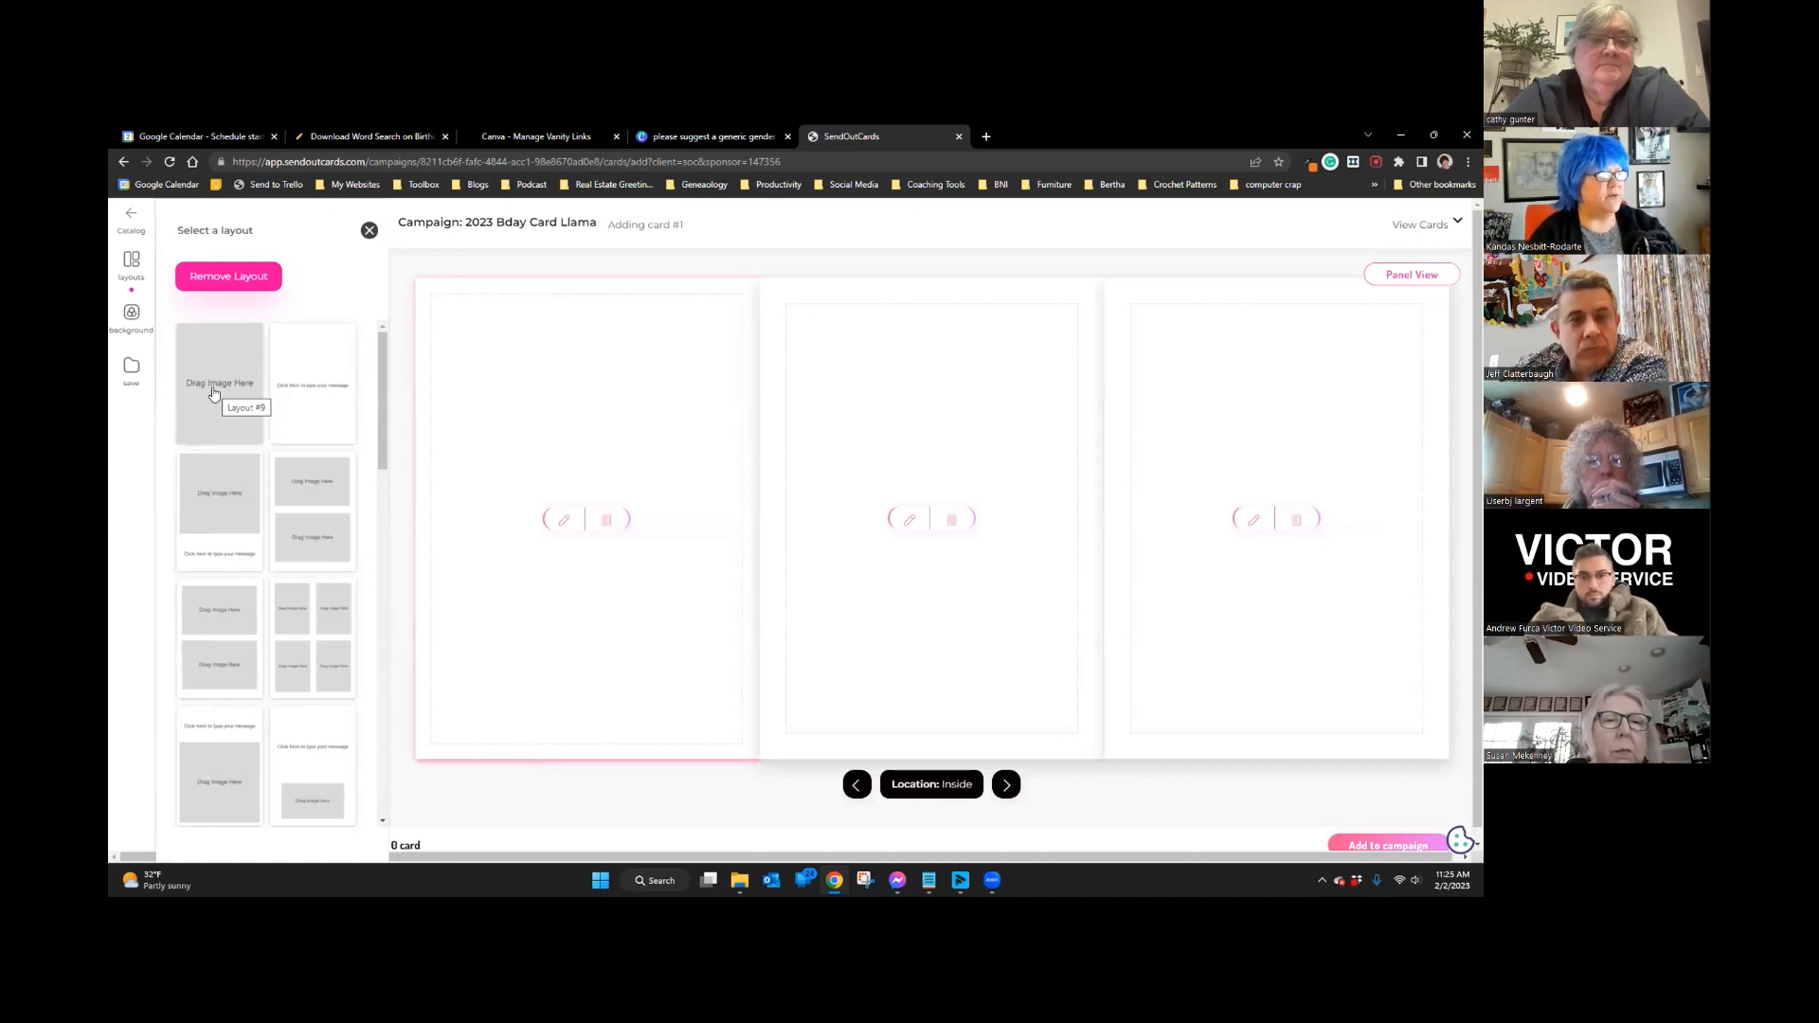
left_click(213, 393)
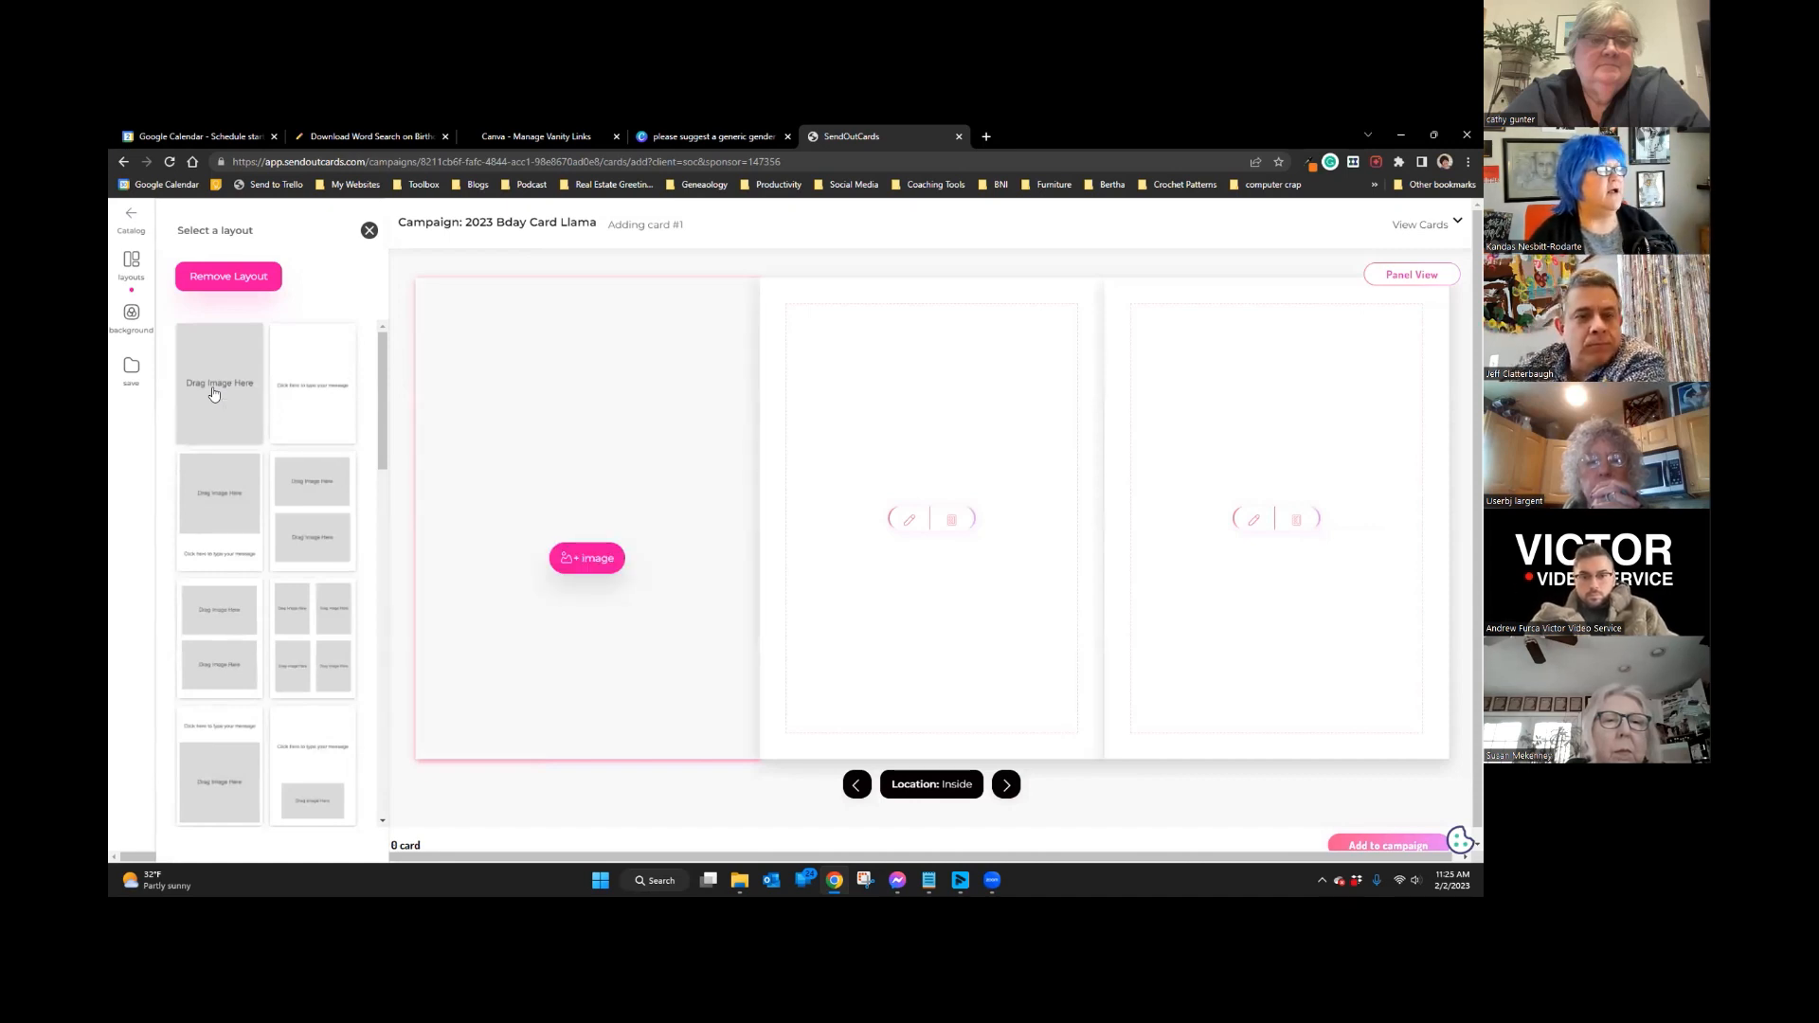
left_click(589, 562)
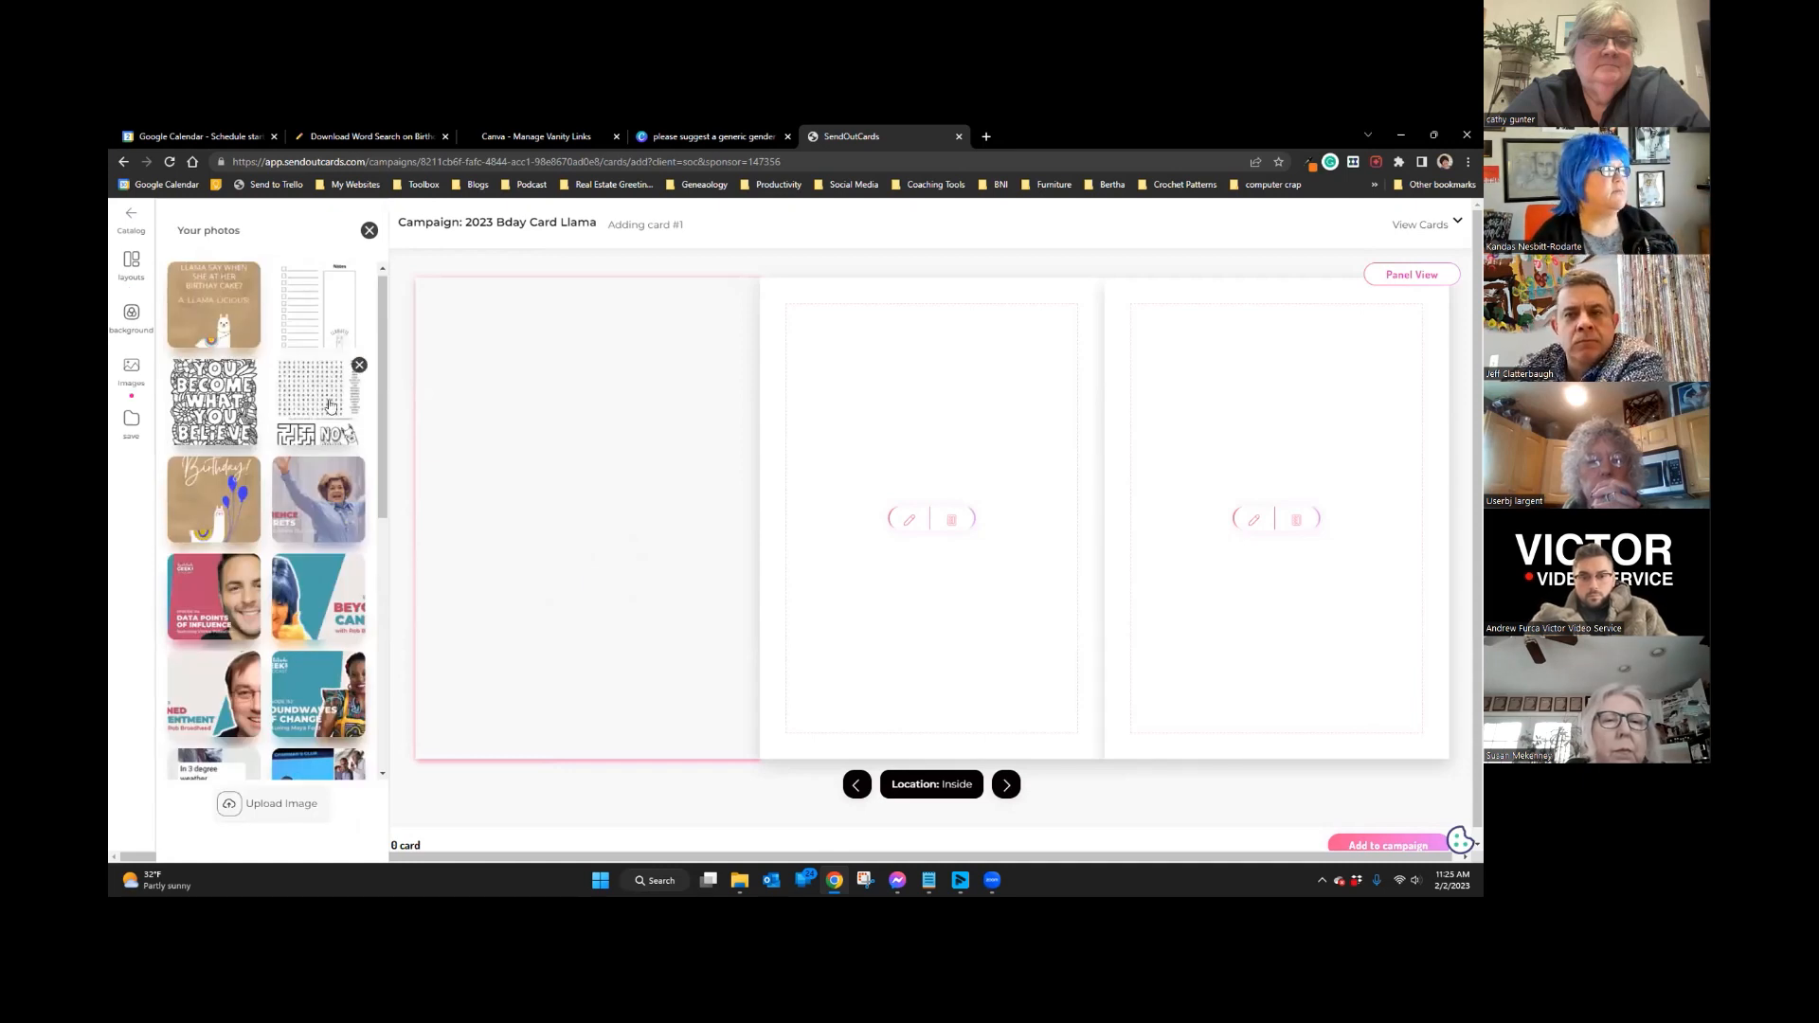
left_click(329, 406)
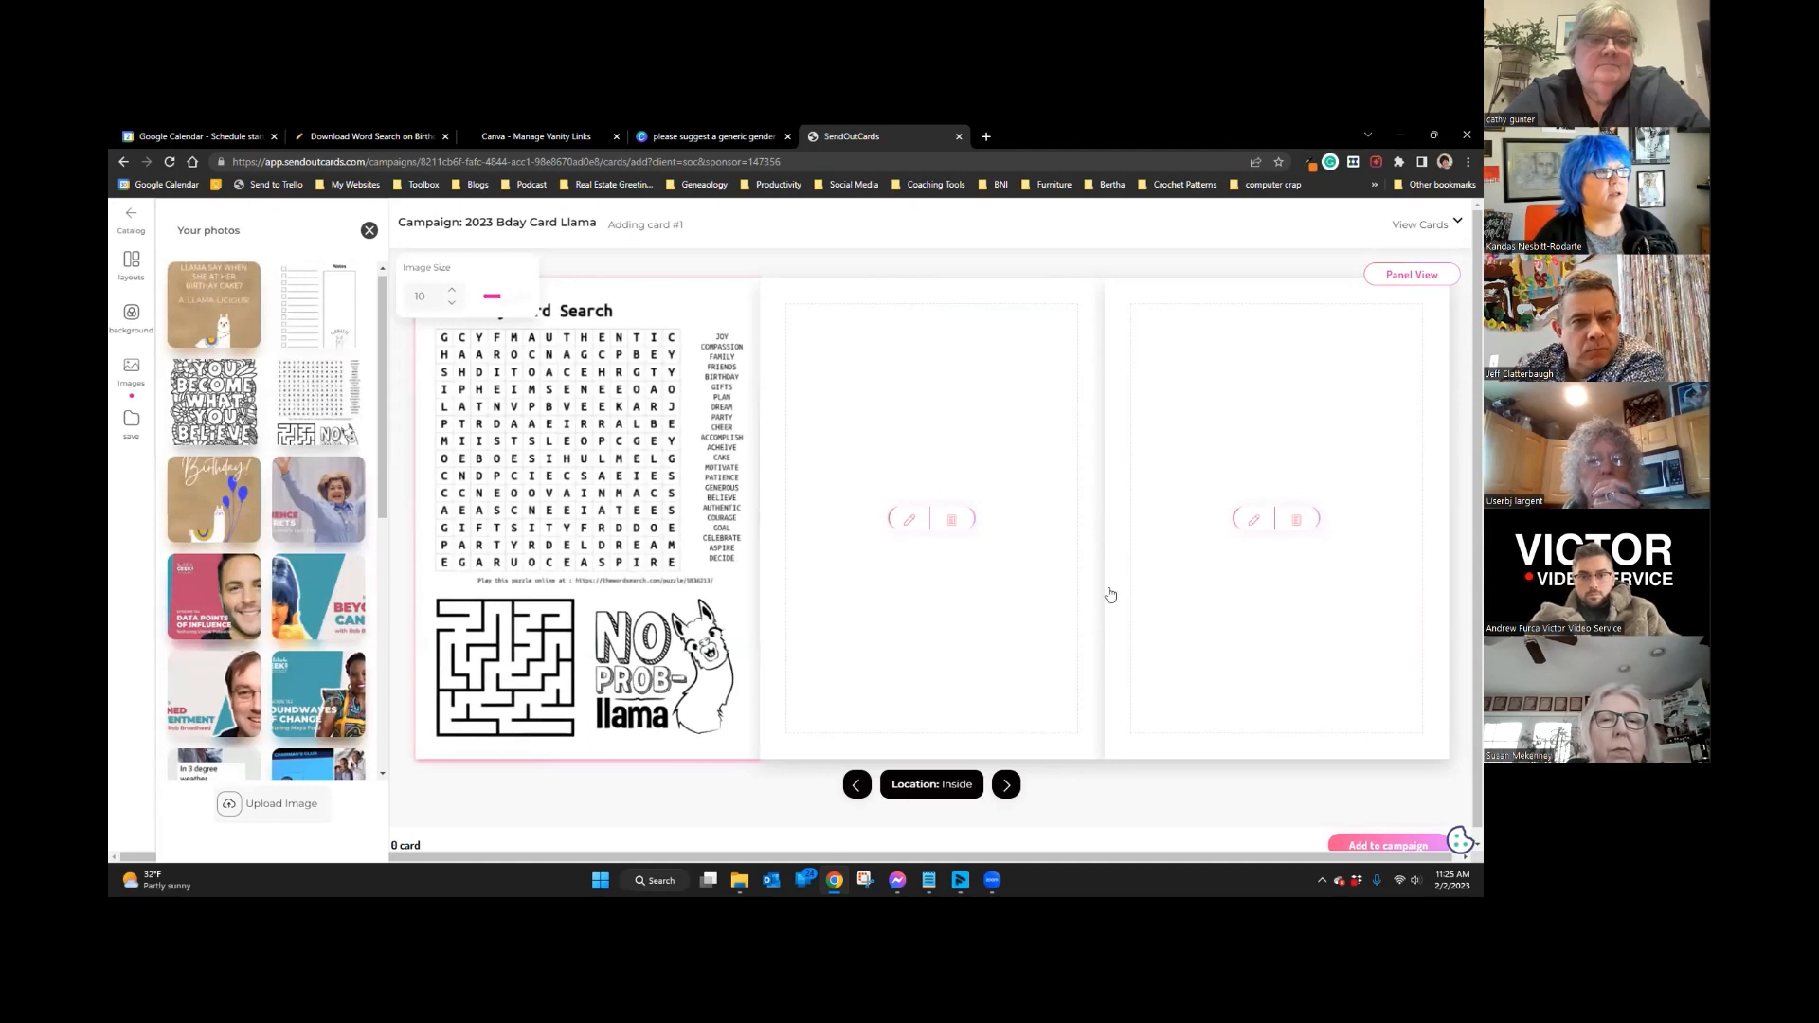
Step: Fill the middle and right inside panels with the You Become What You Believe page and 12-Month Goals sheet
left_click(955, 520)
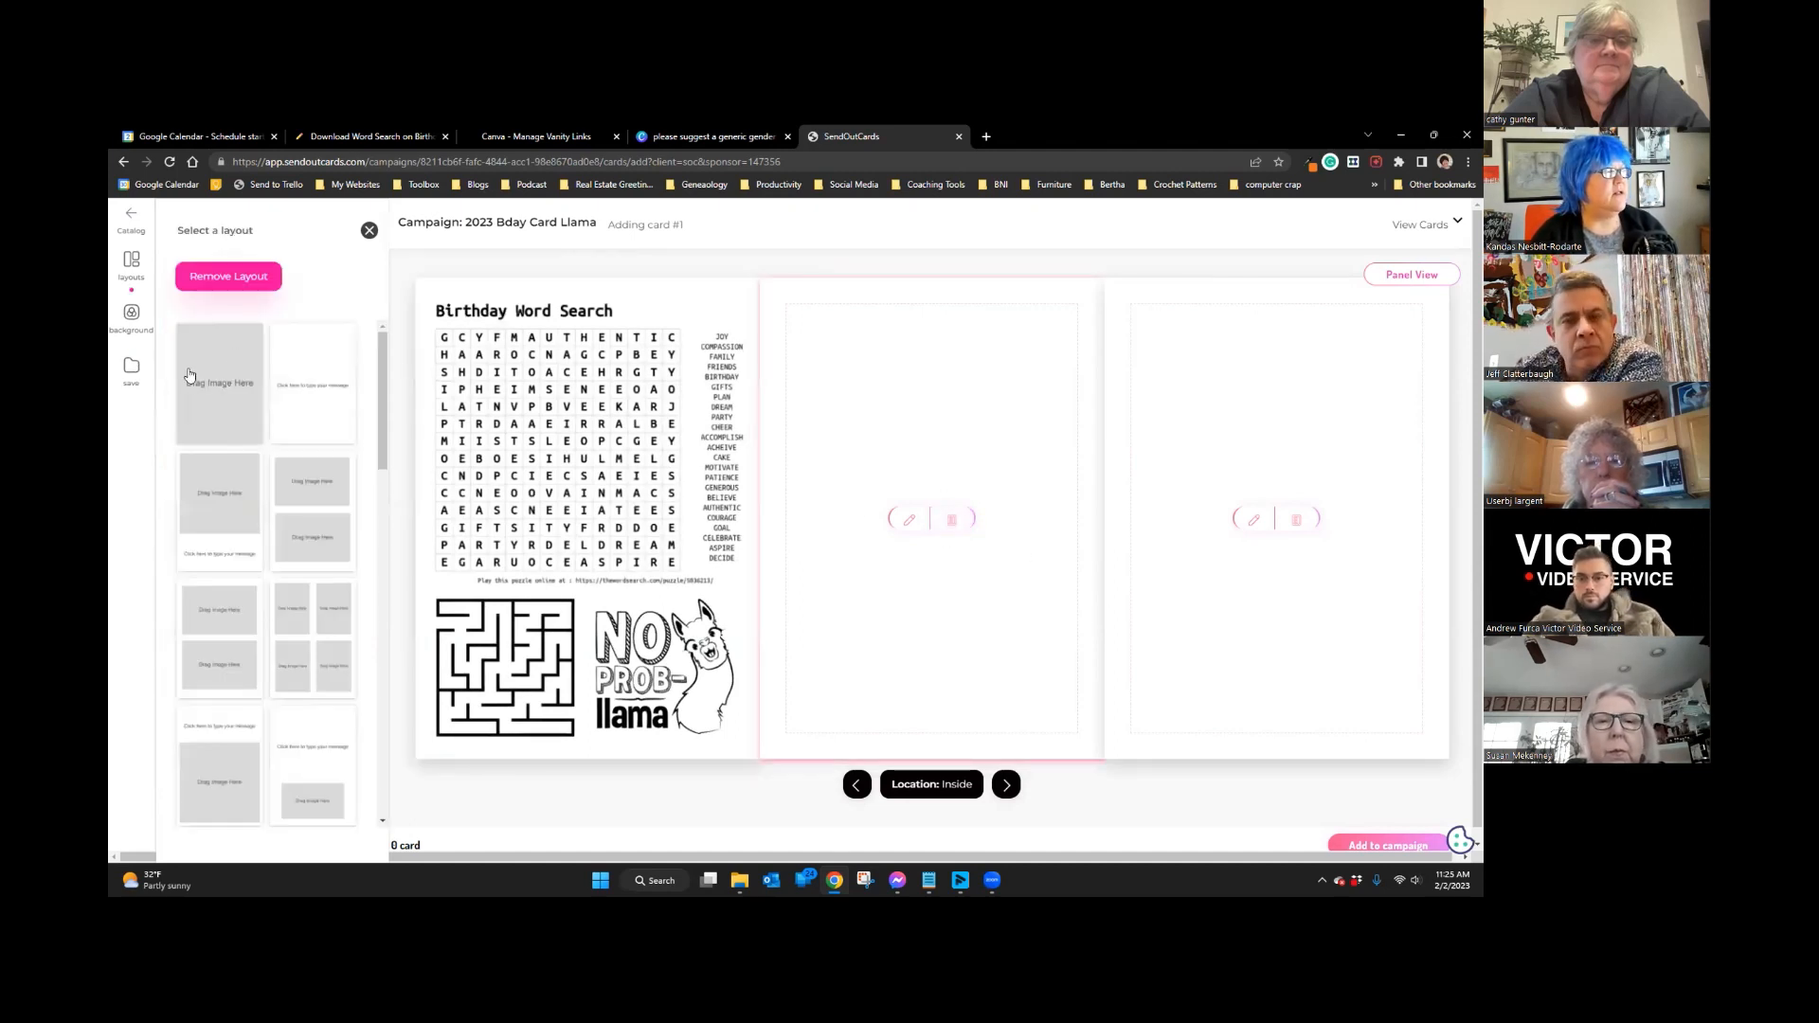
left_click(208, 390)
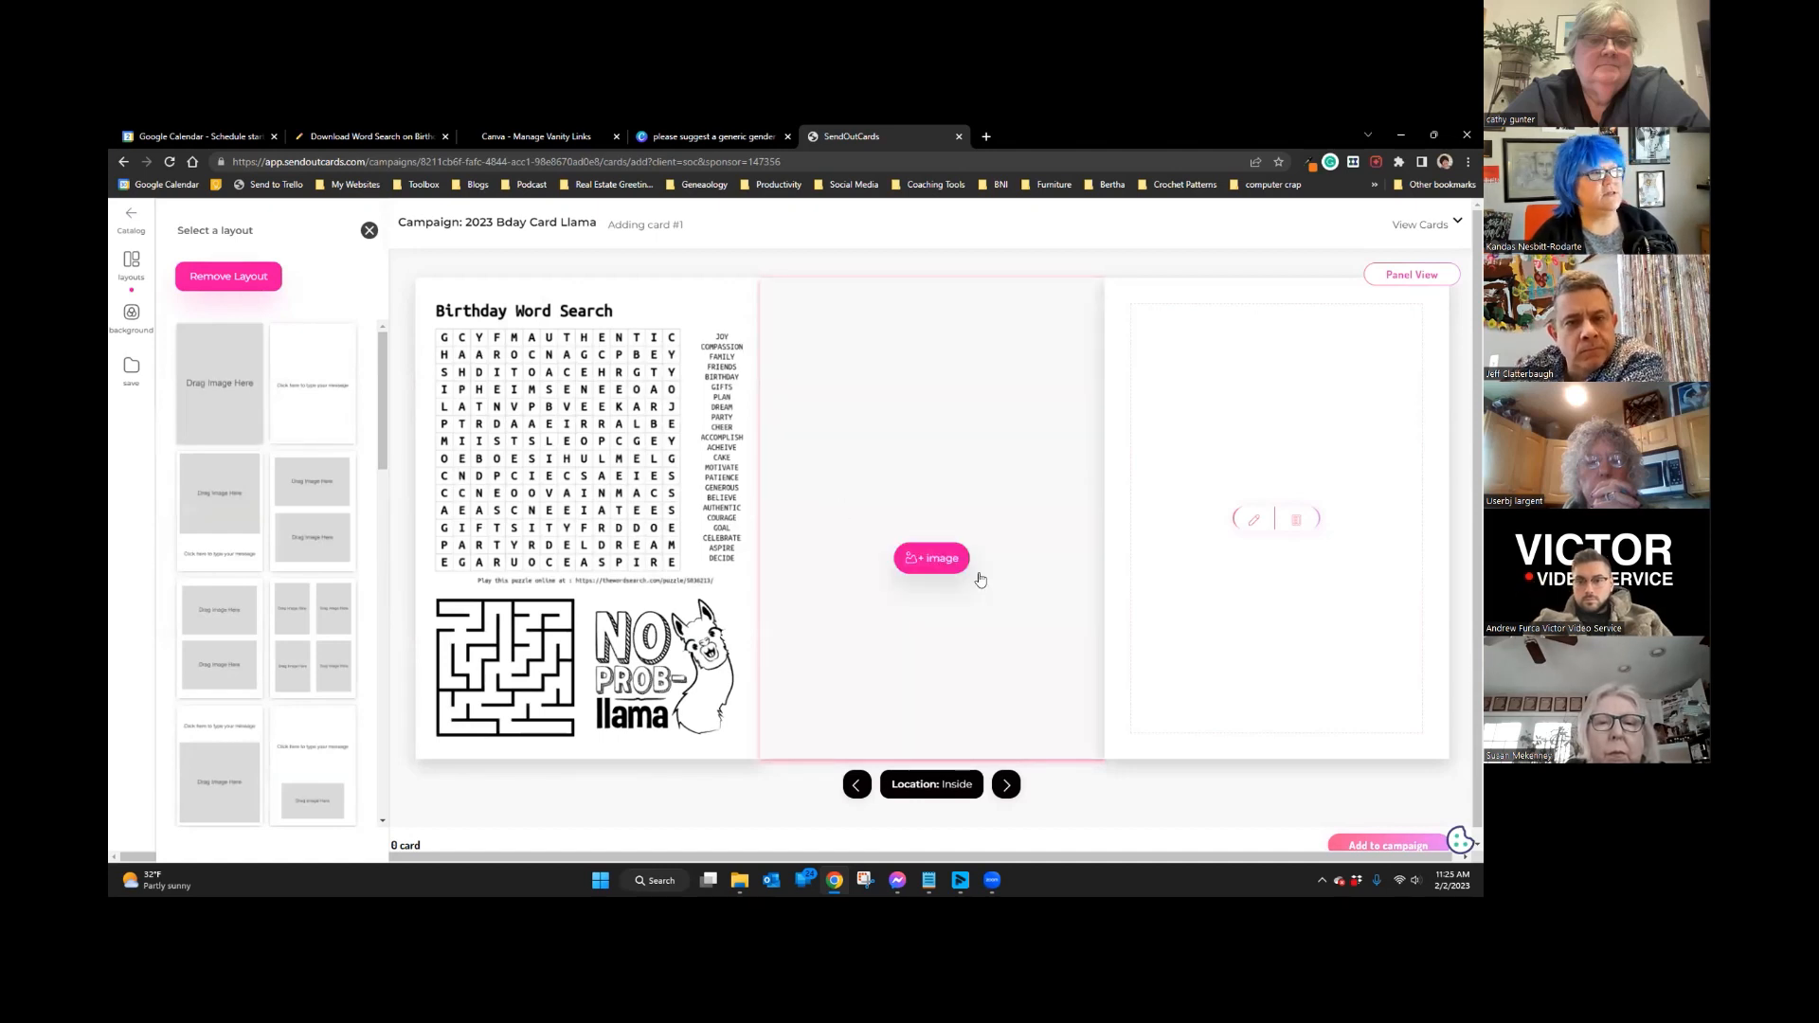
left_click(940, 564)
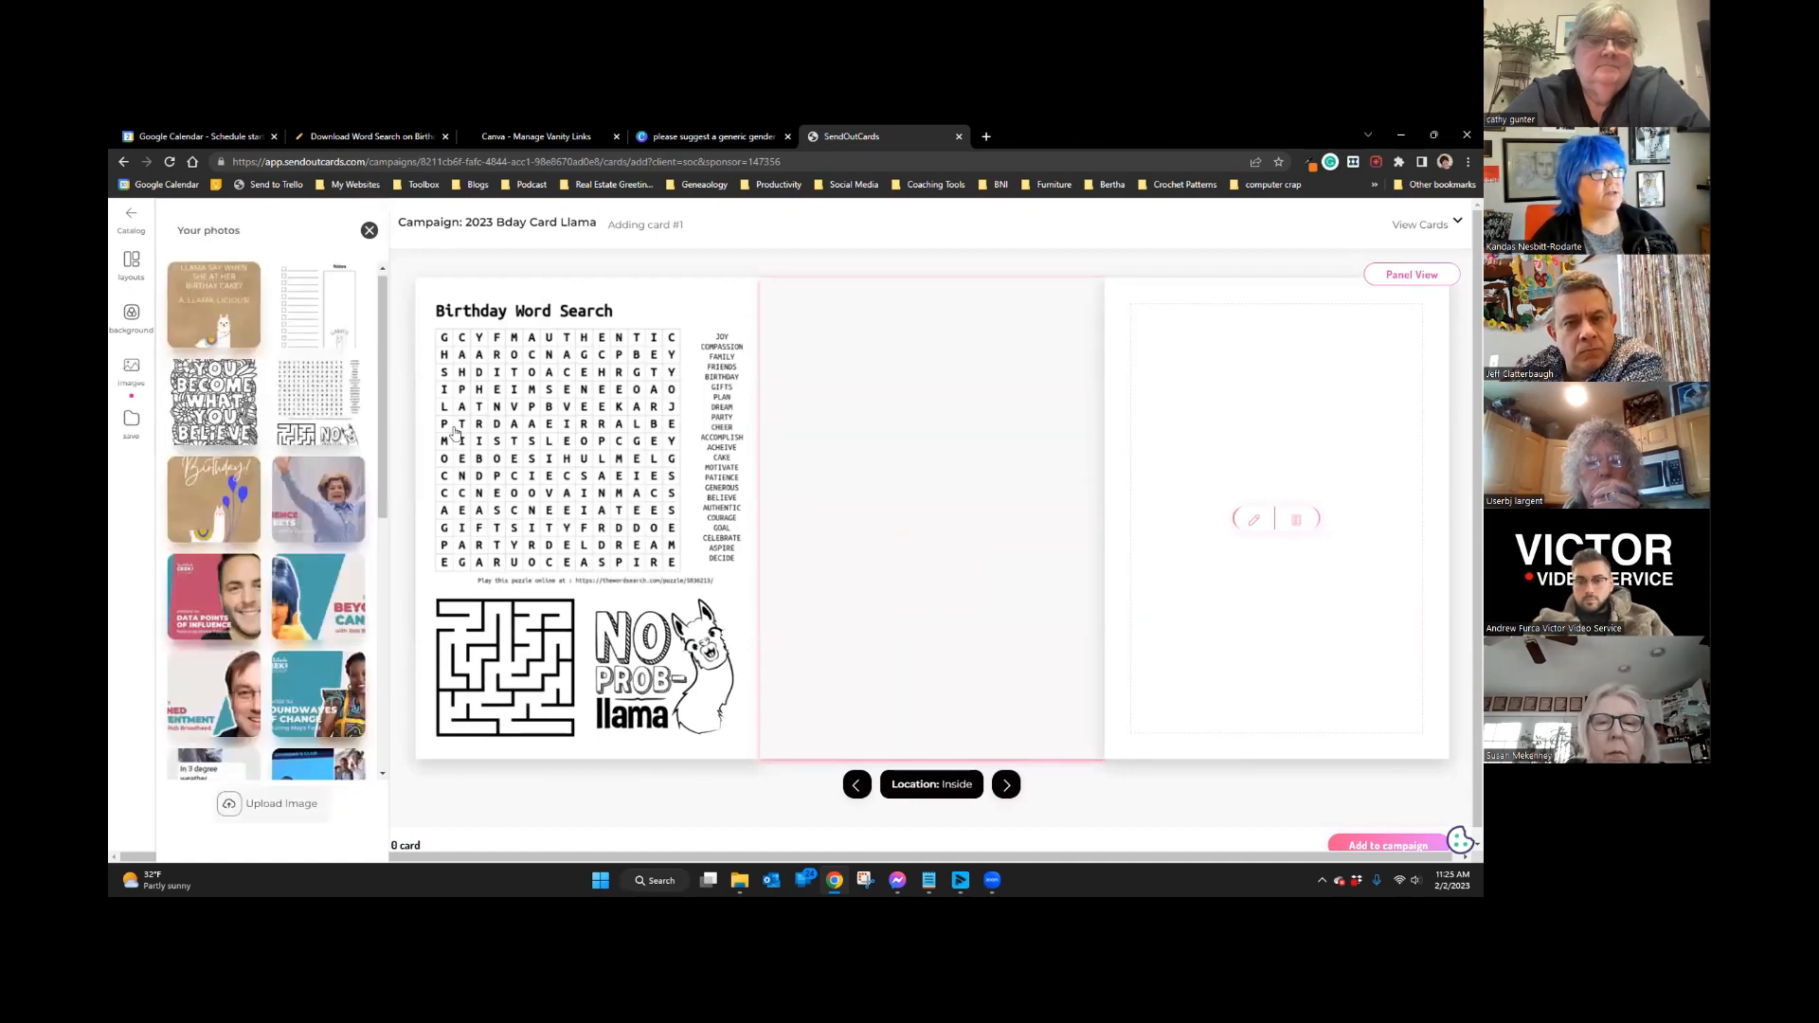
left_click(218, 401)
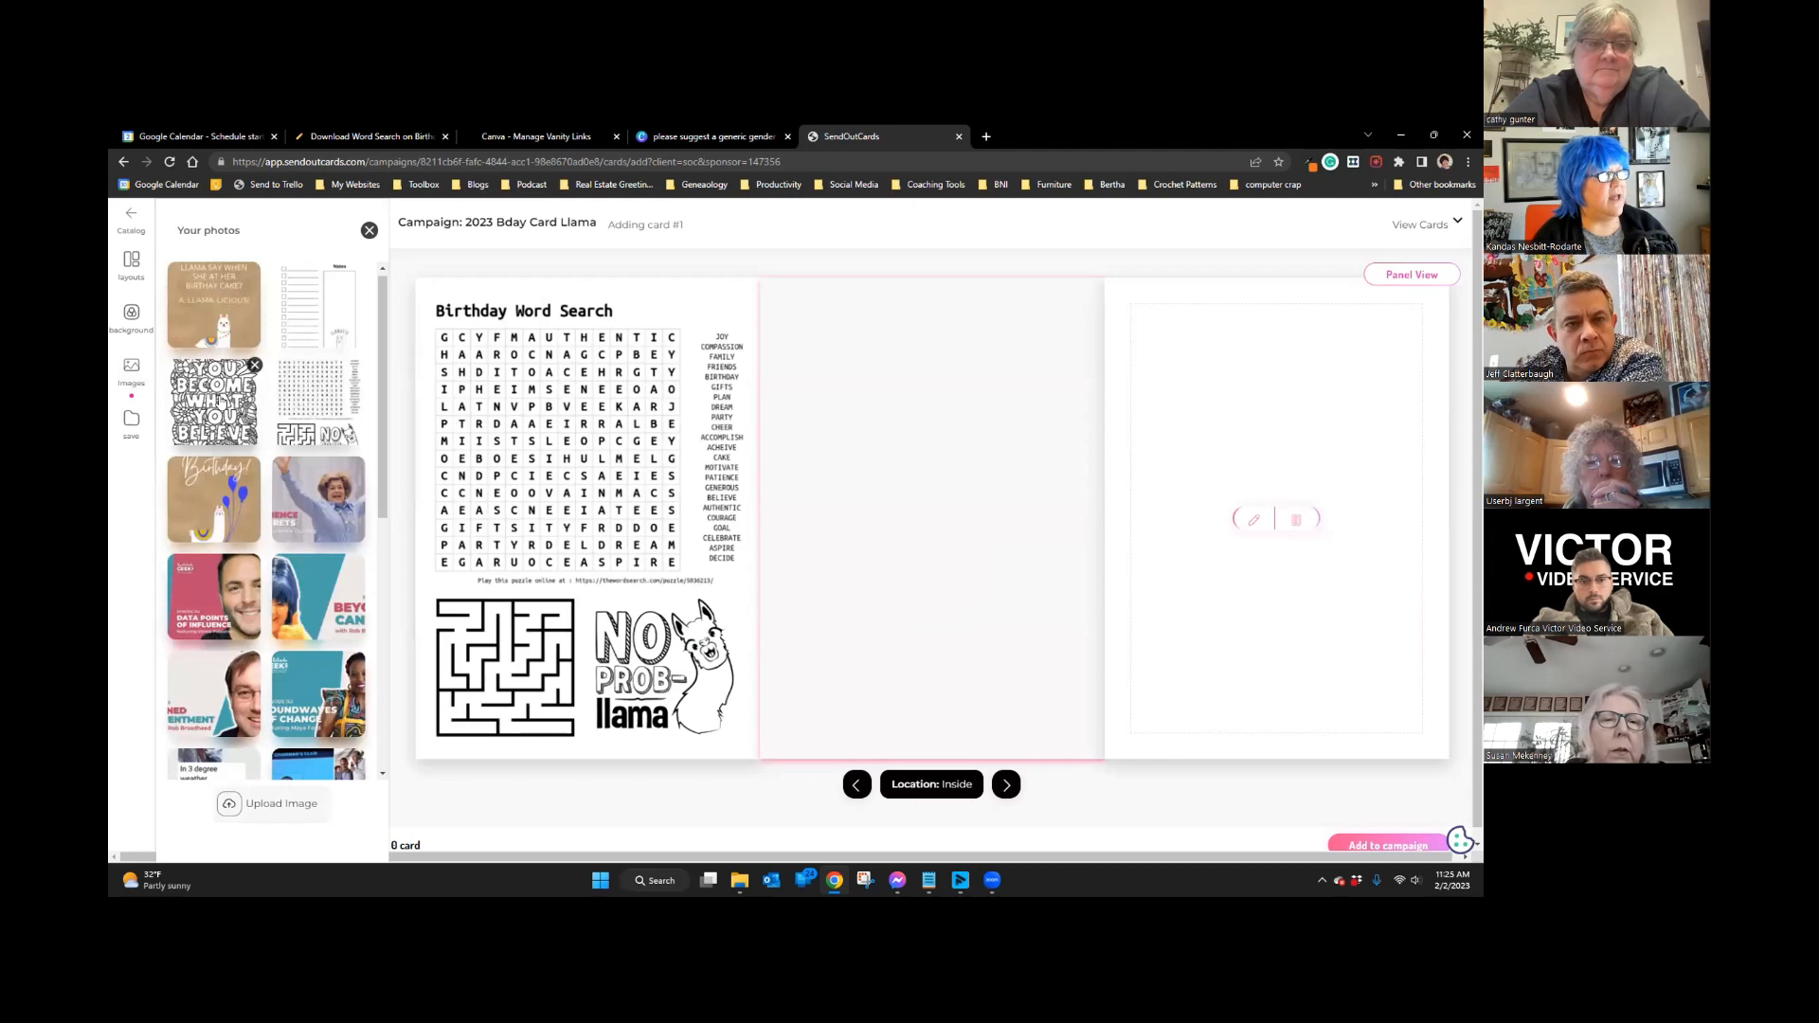
left_click(1286, 520)
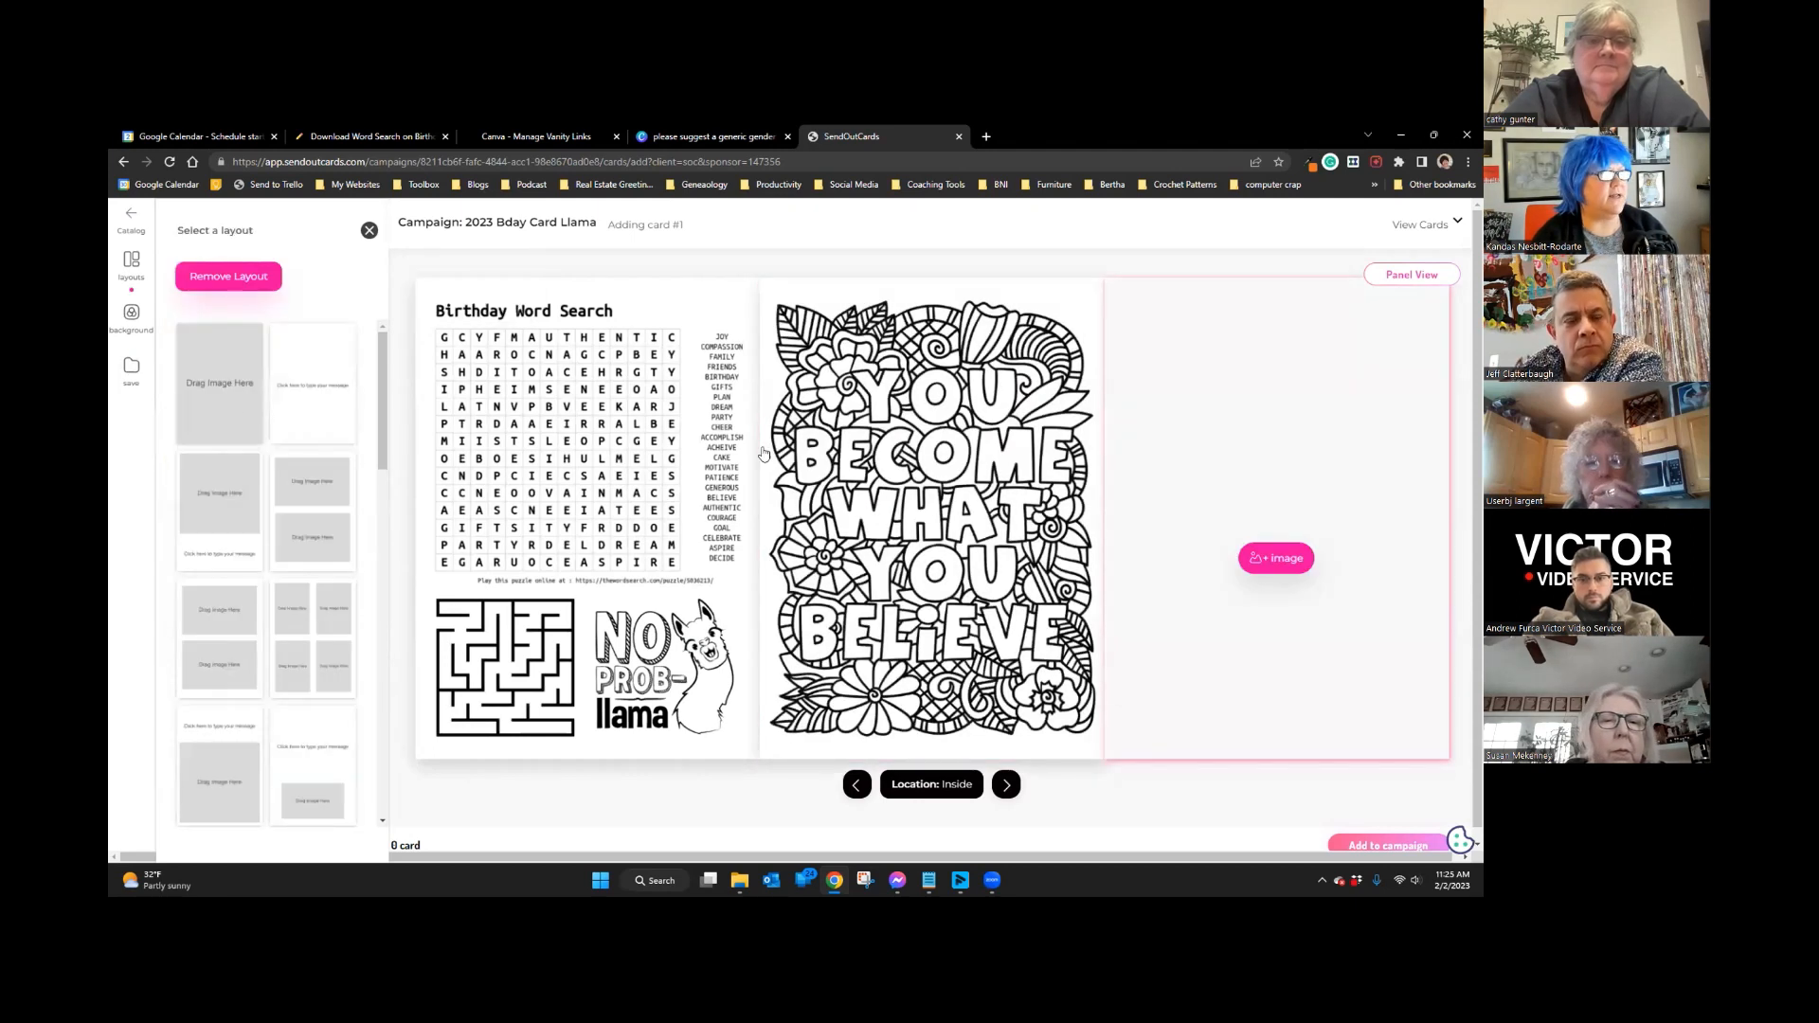
left_click(1277, 557)
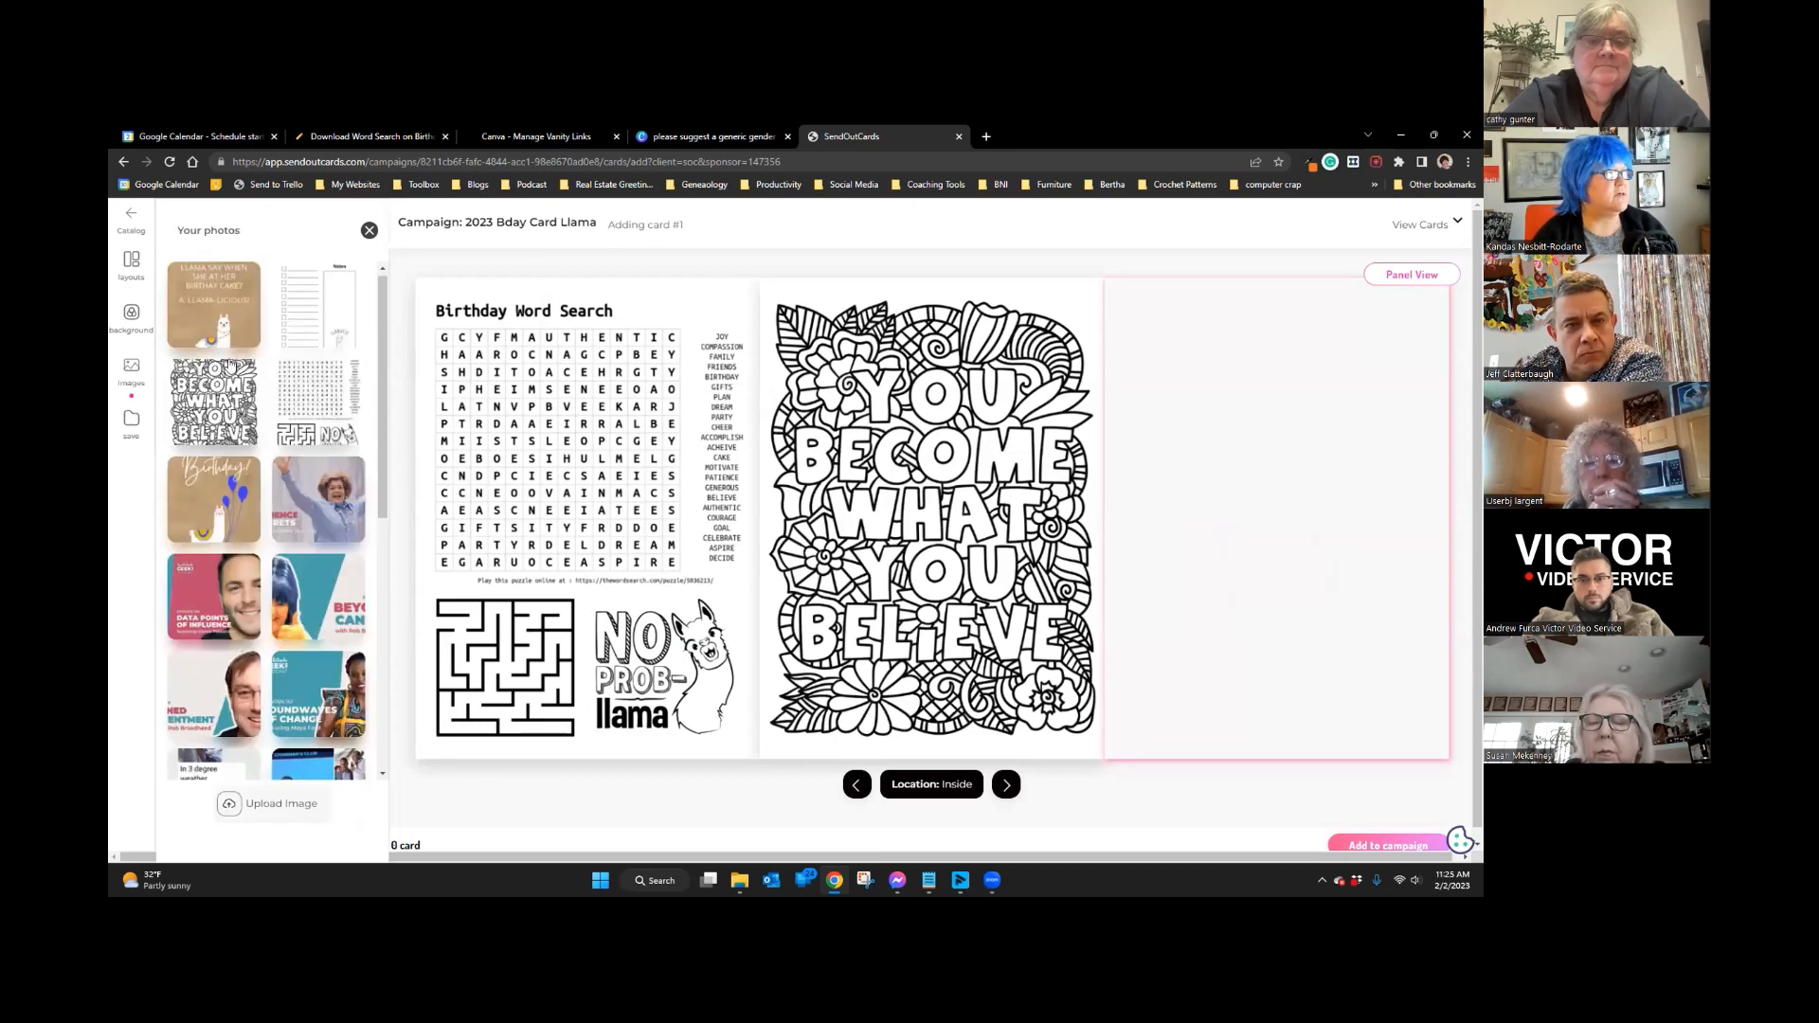
left_click(337, 302)
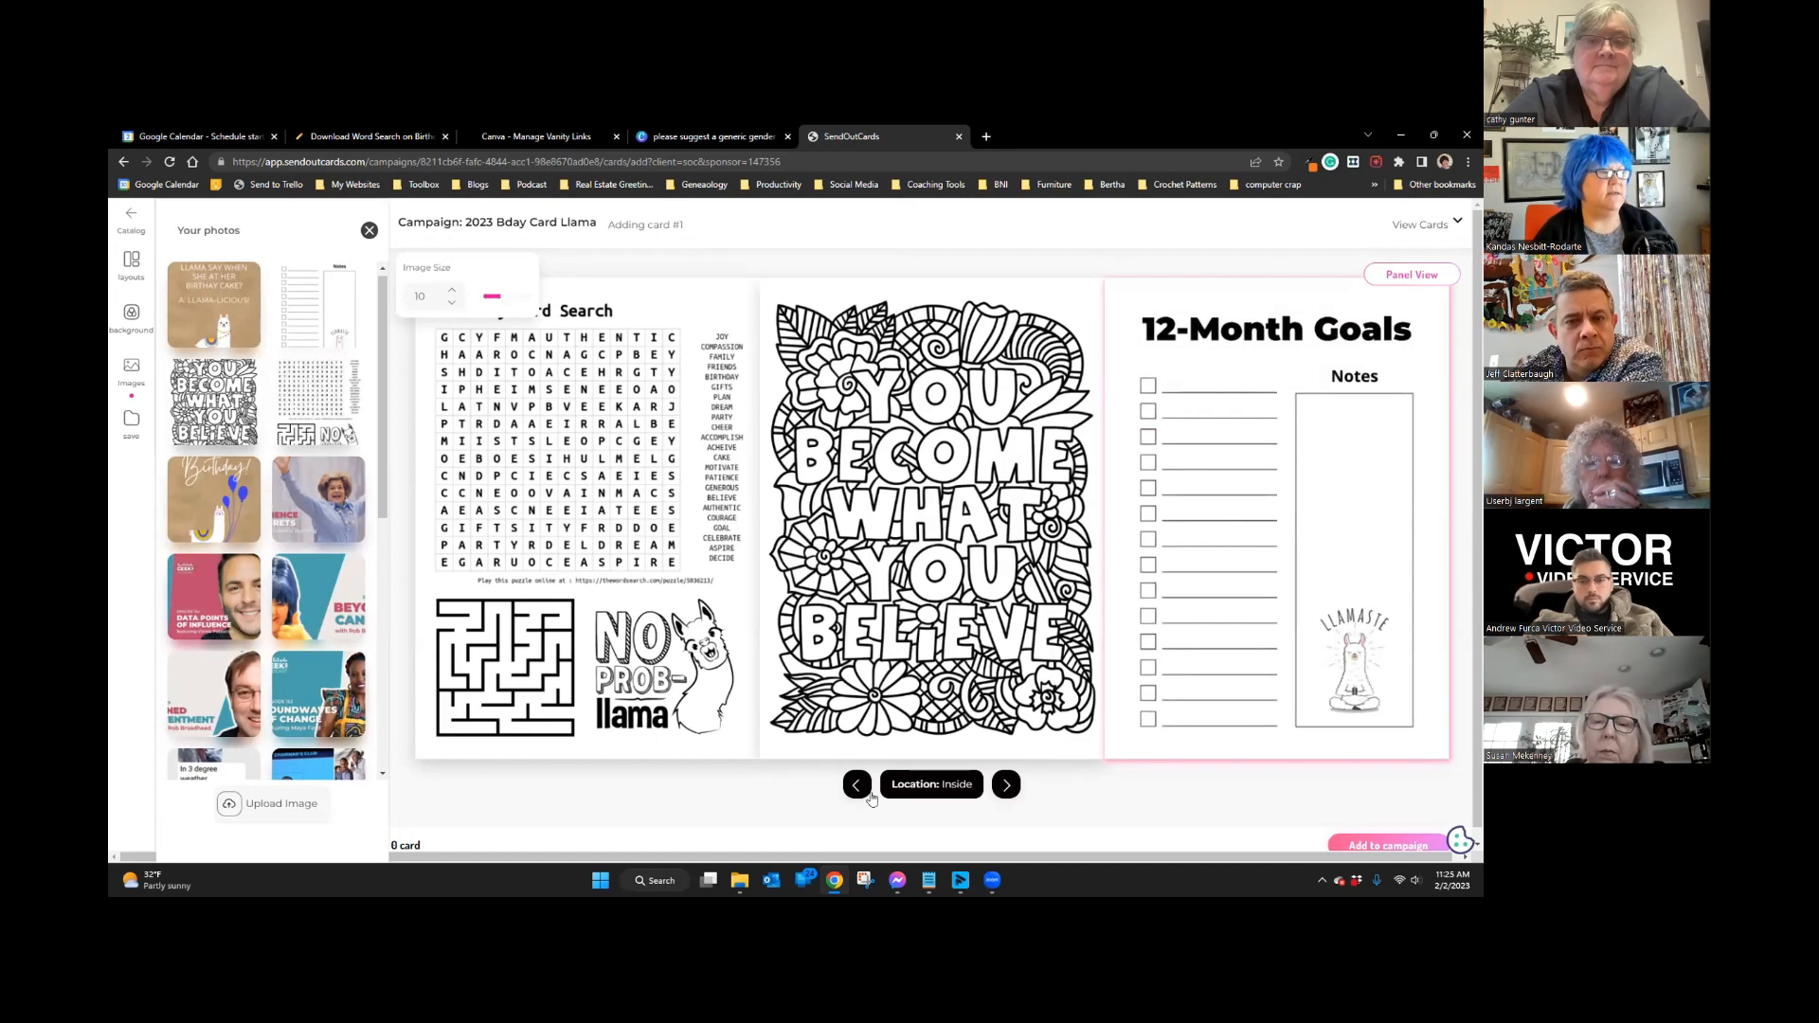
left_click(1007, 786)
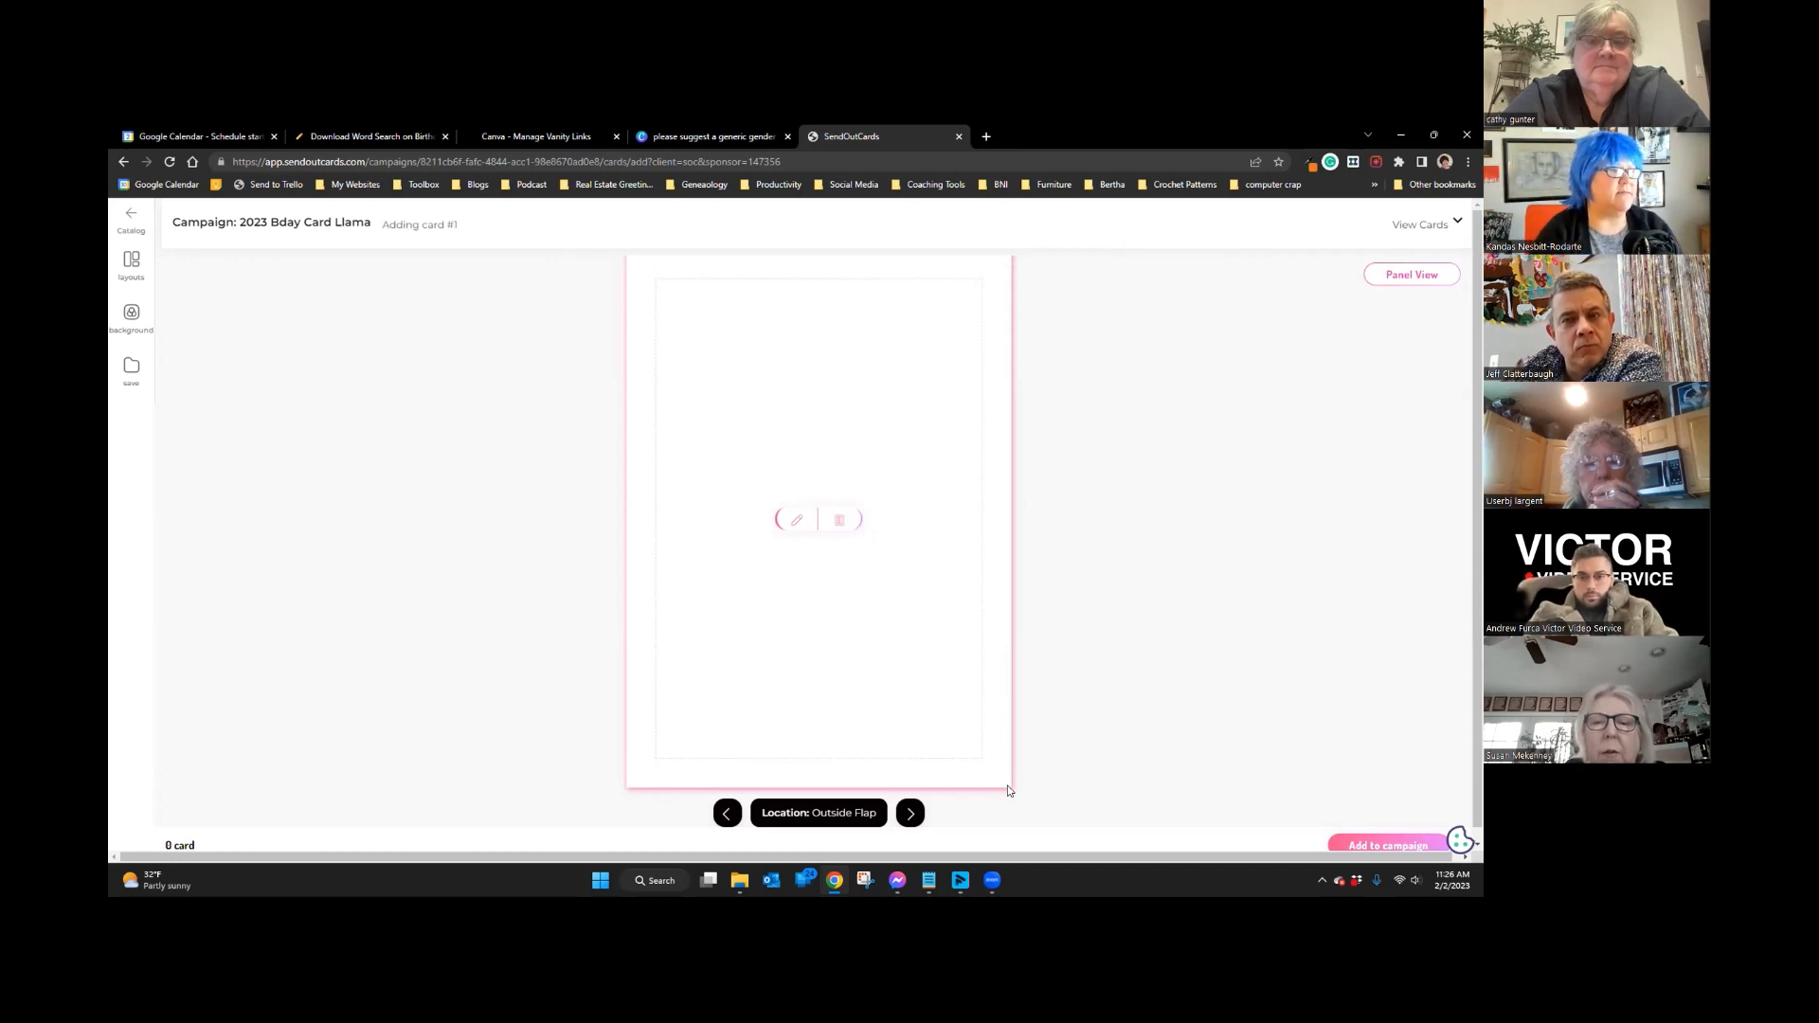
Step: Swap the back panel's group photo for the llama birthday cake joke image
left_click(910, 813)
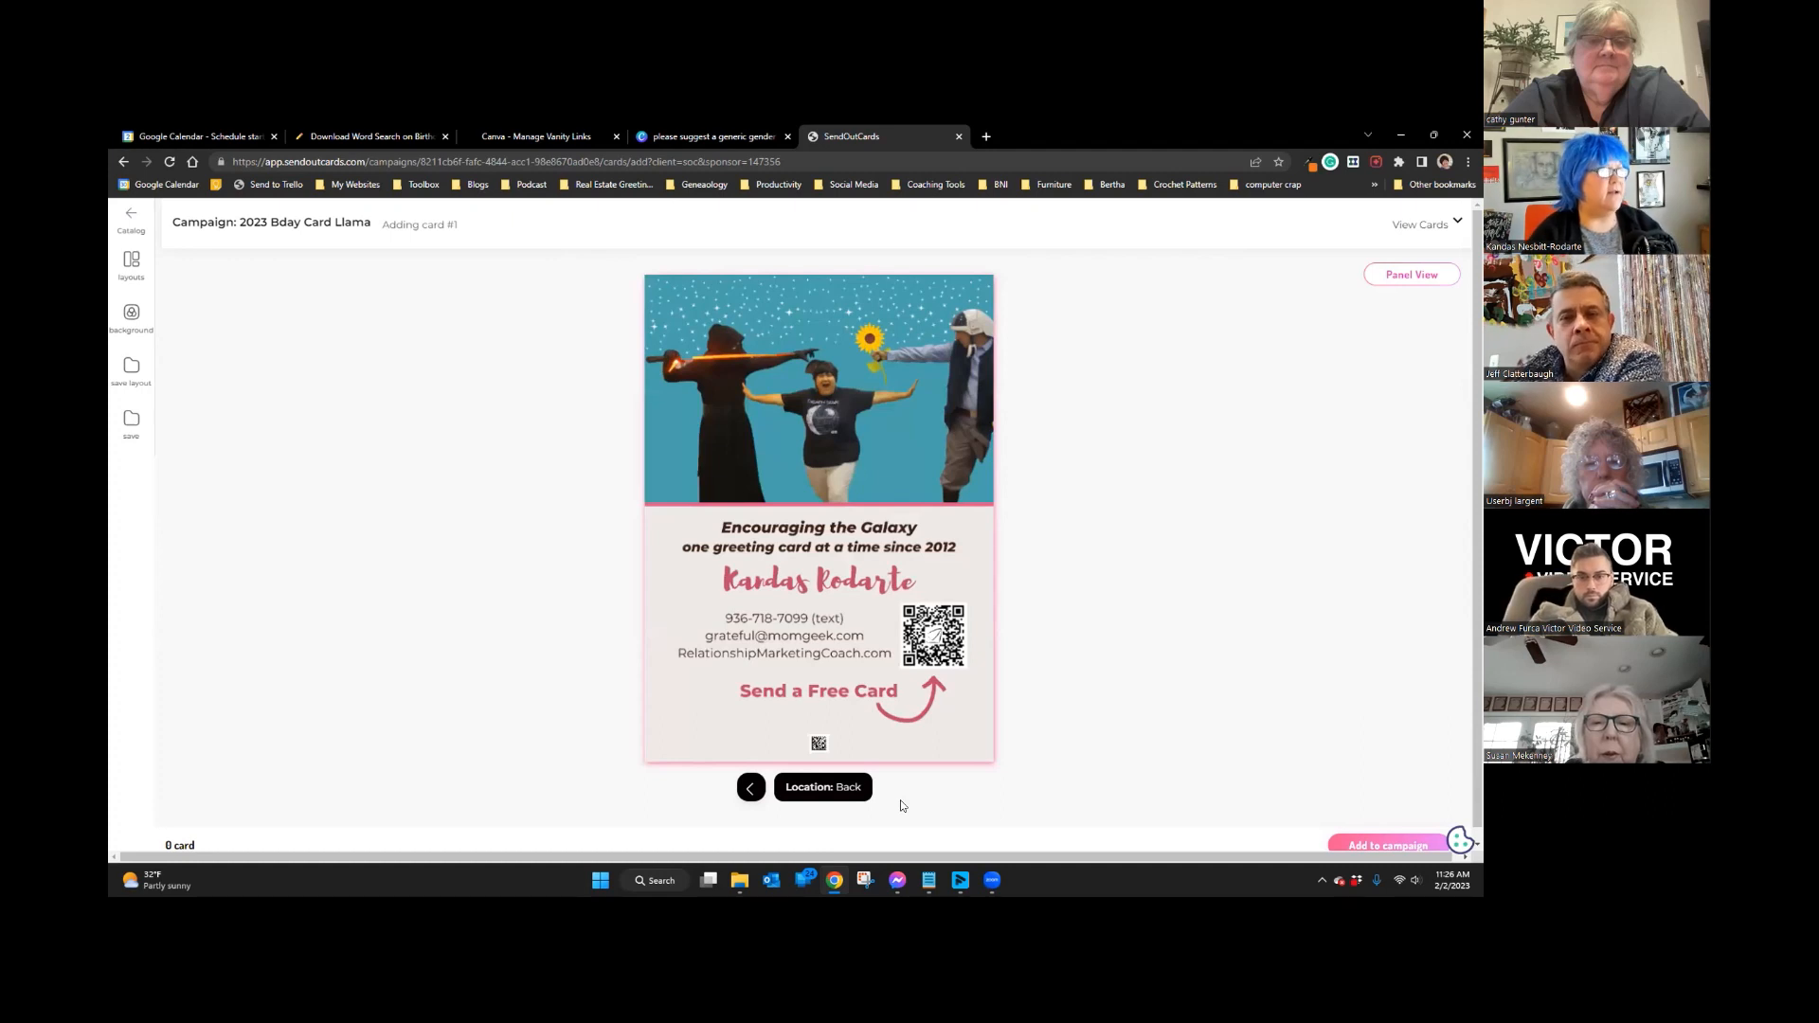
left_click(830, 522)
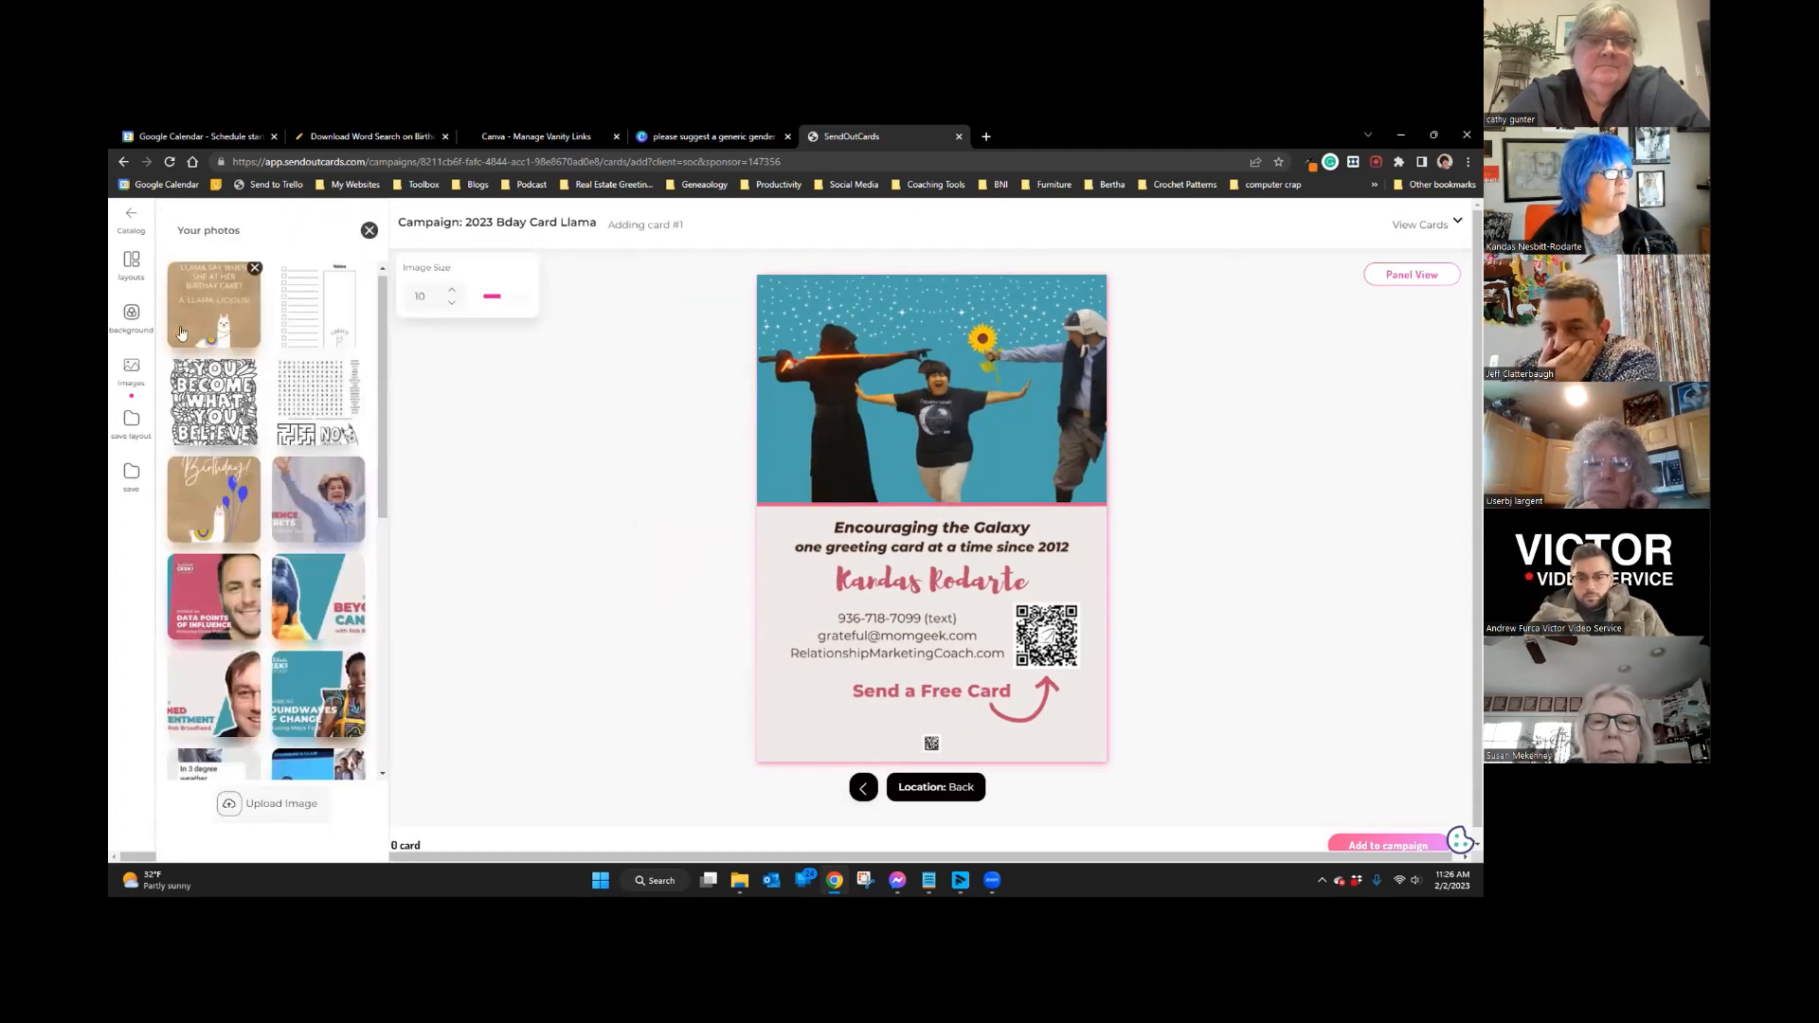
left_click(209, 323)
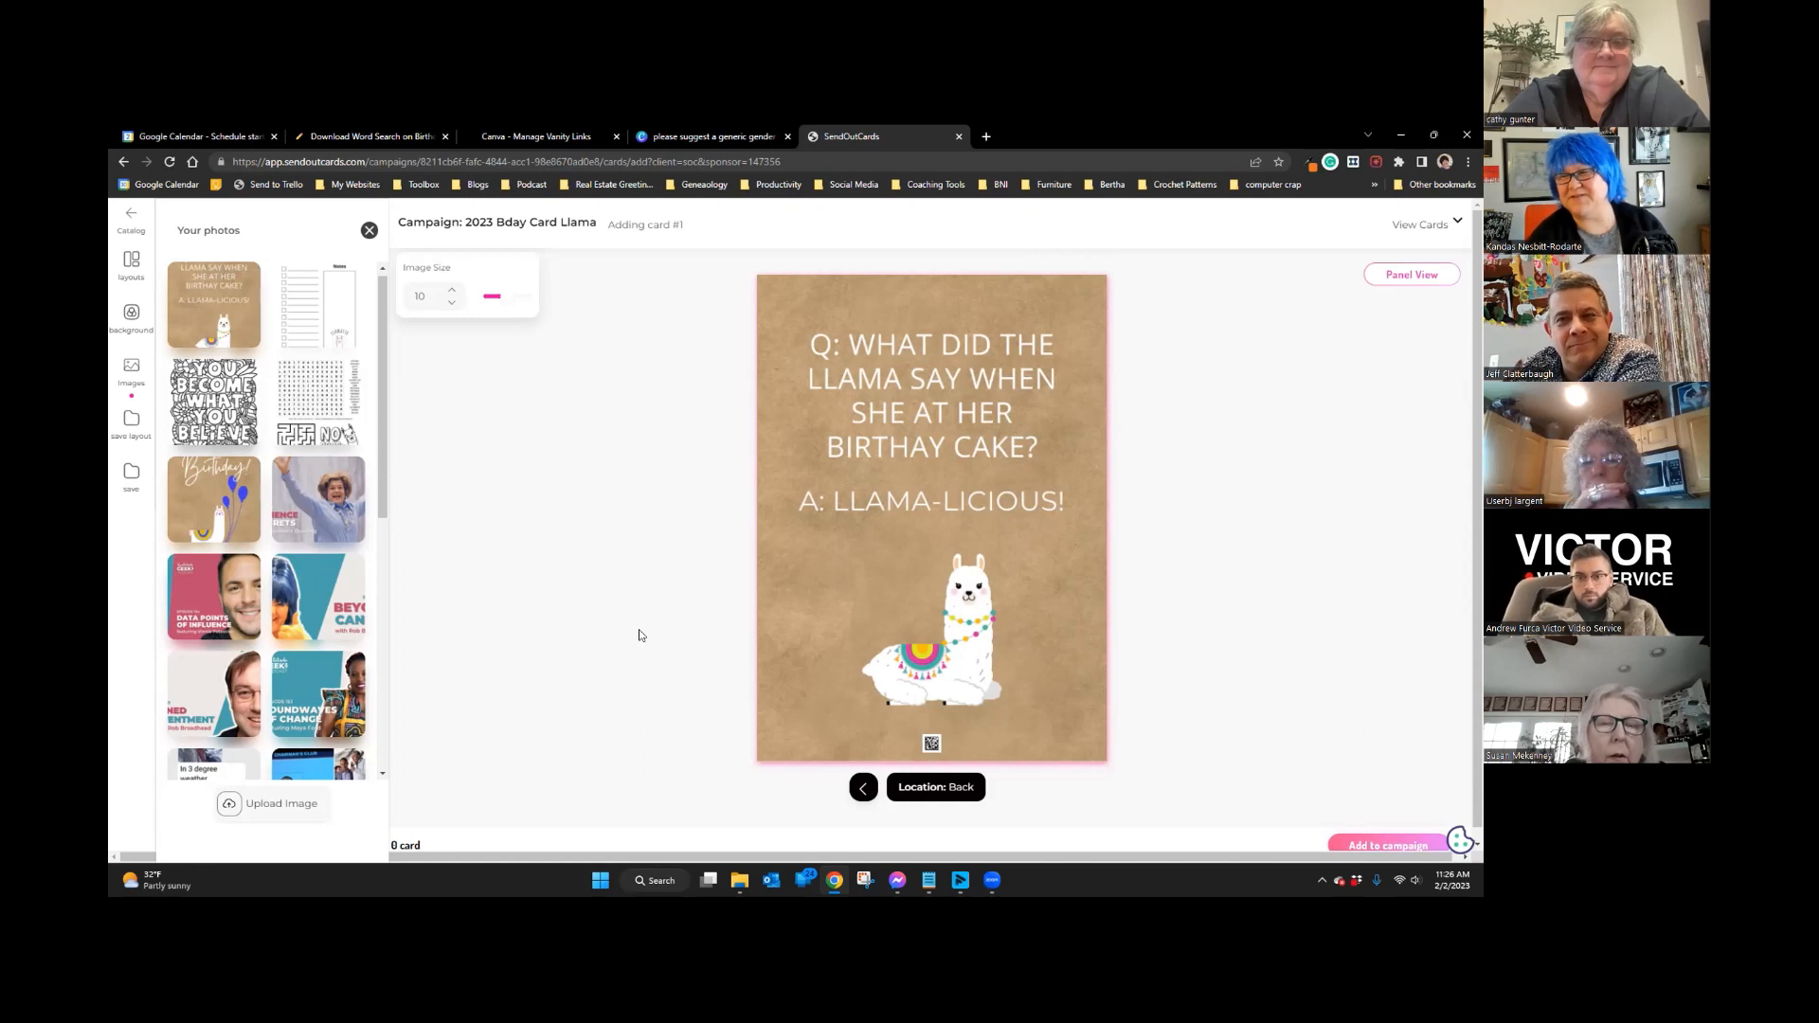
left_click(857, 790)
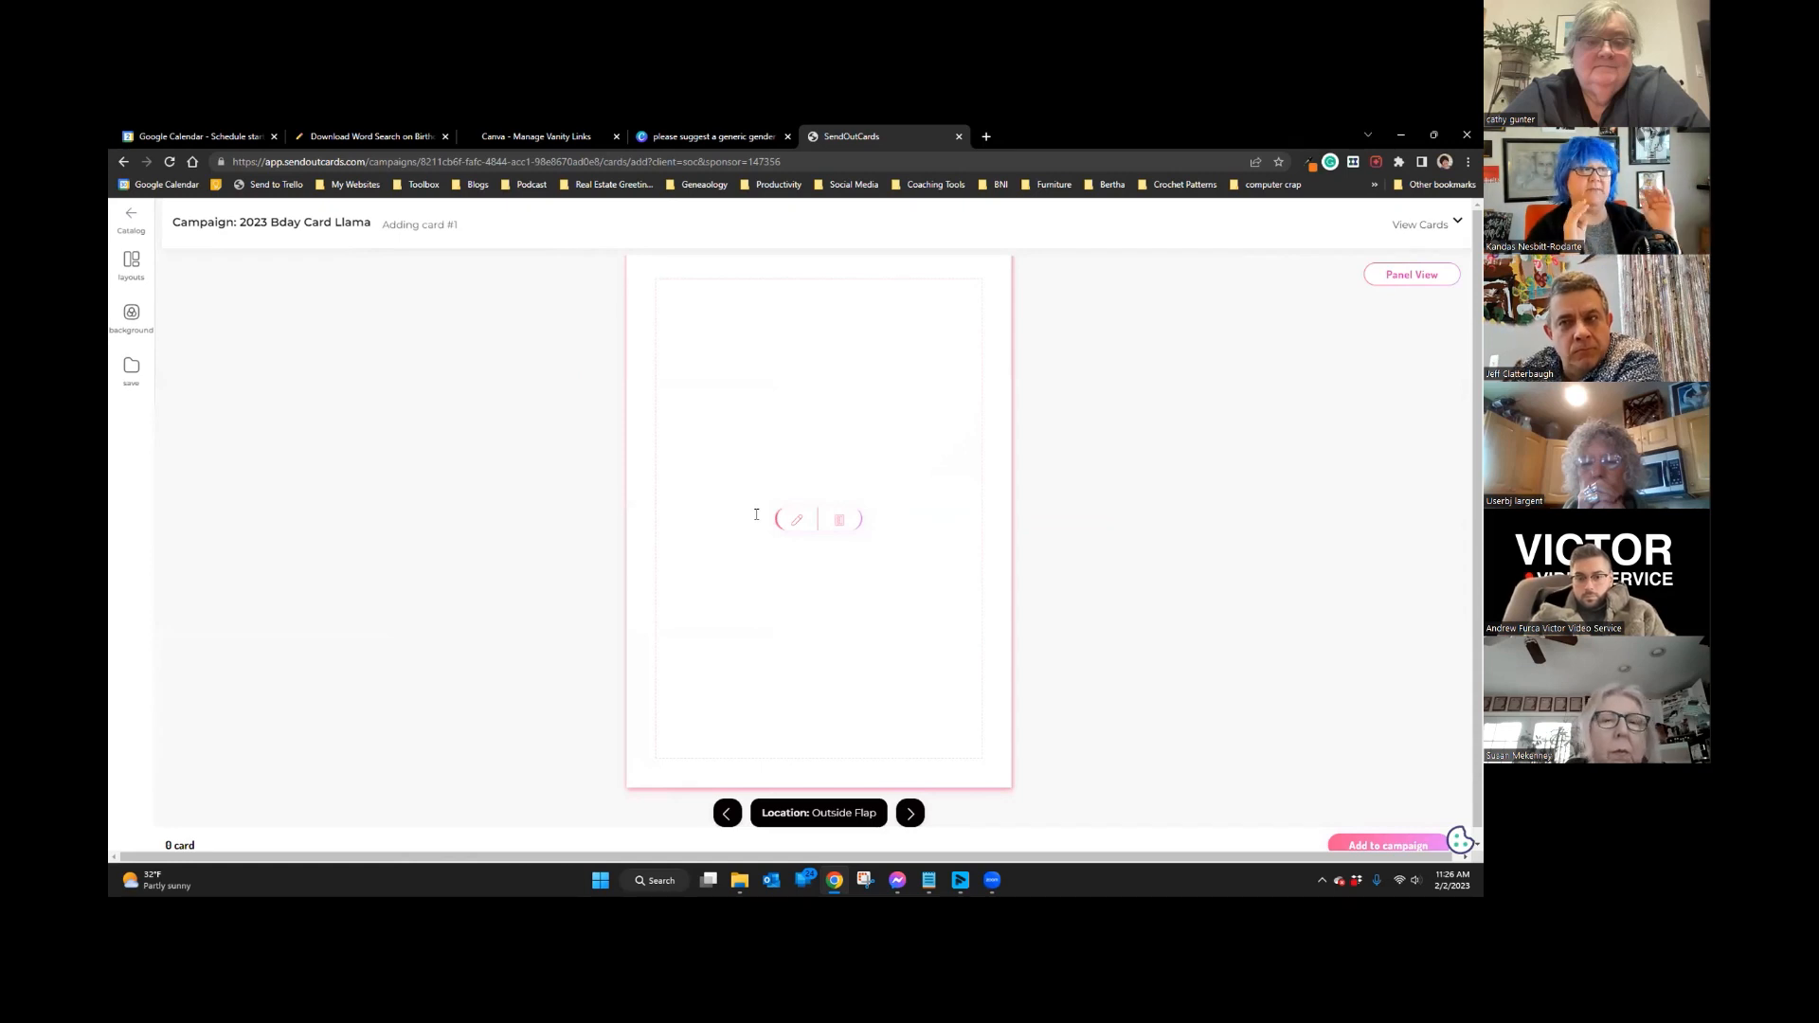
Step: Copy the suggested llama birthday message paragraph from the Canva doc and return to SendOutCards
left_click(675, 138)
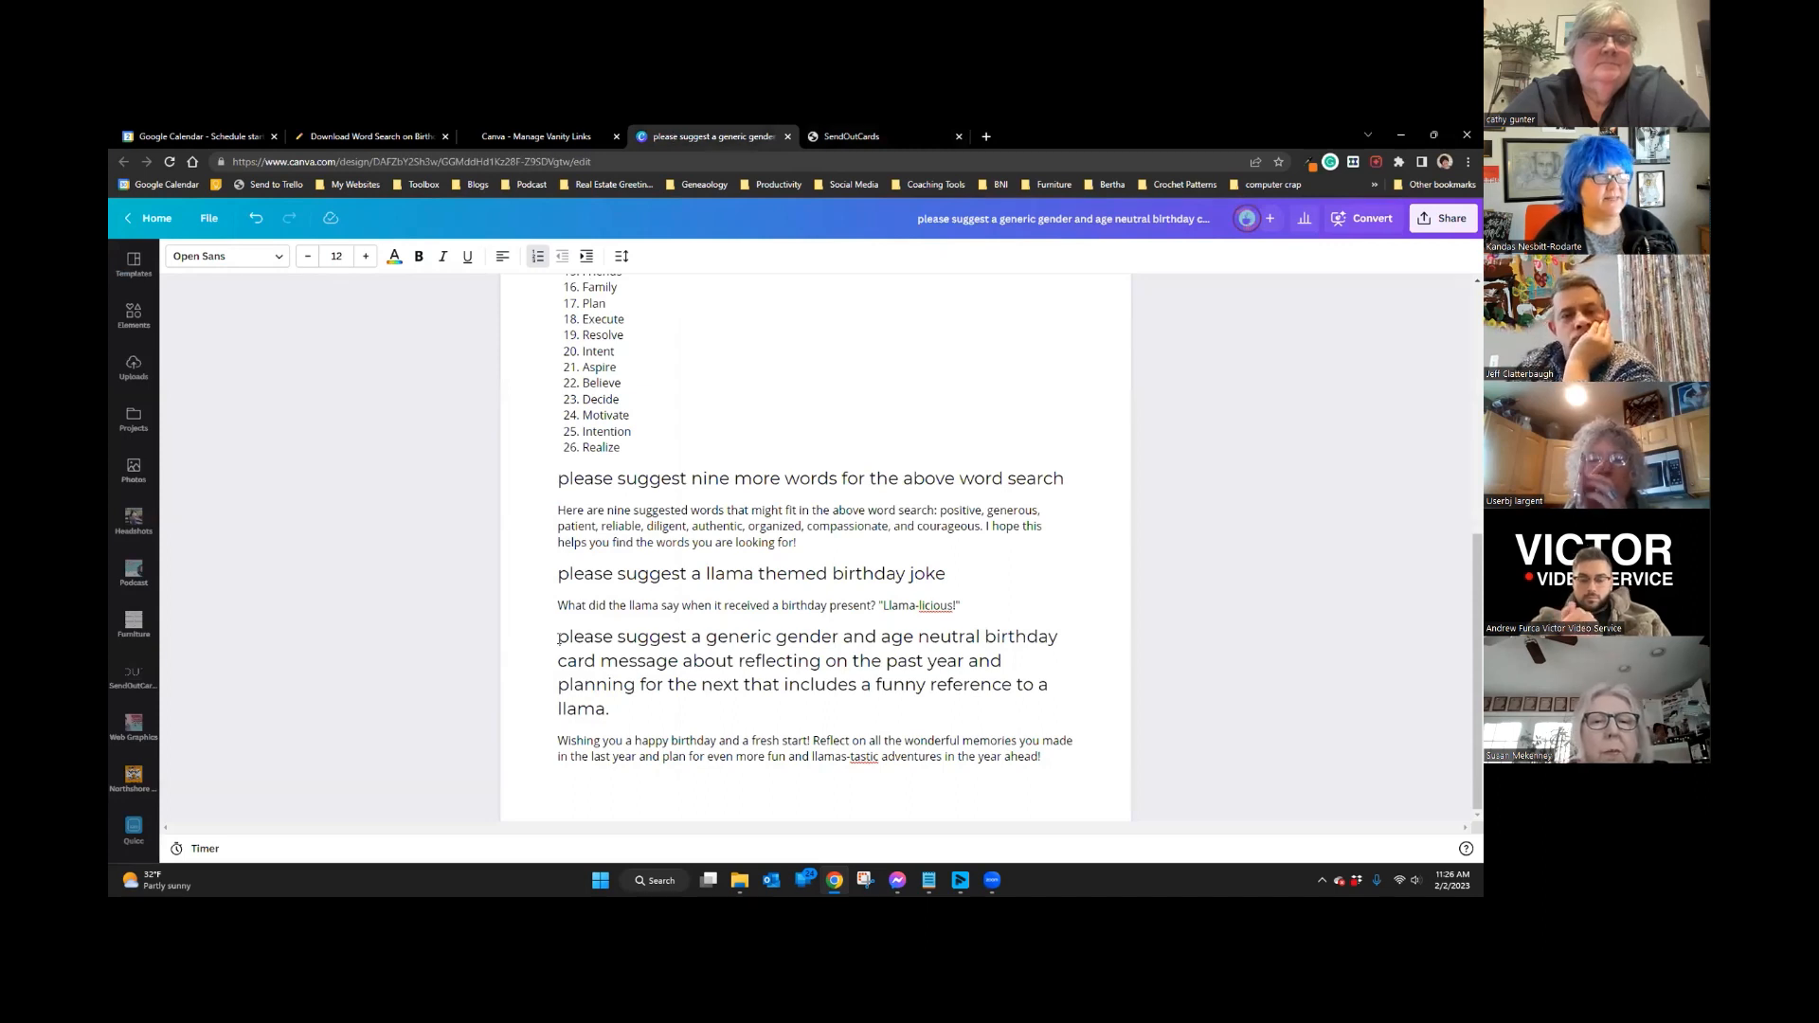
left_click(522, 636)
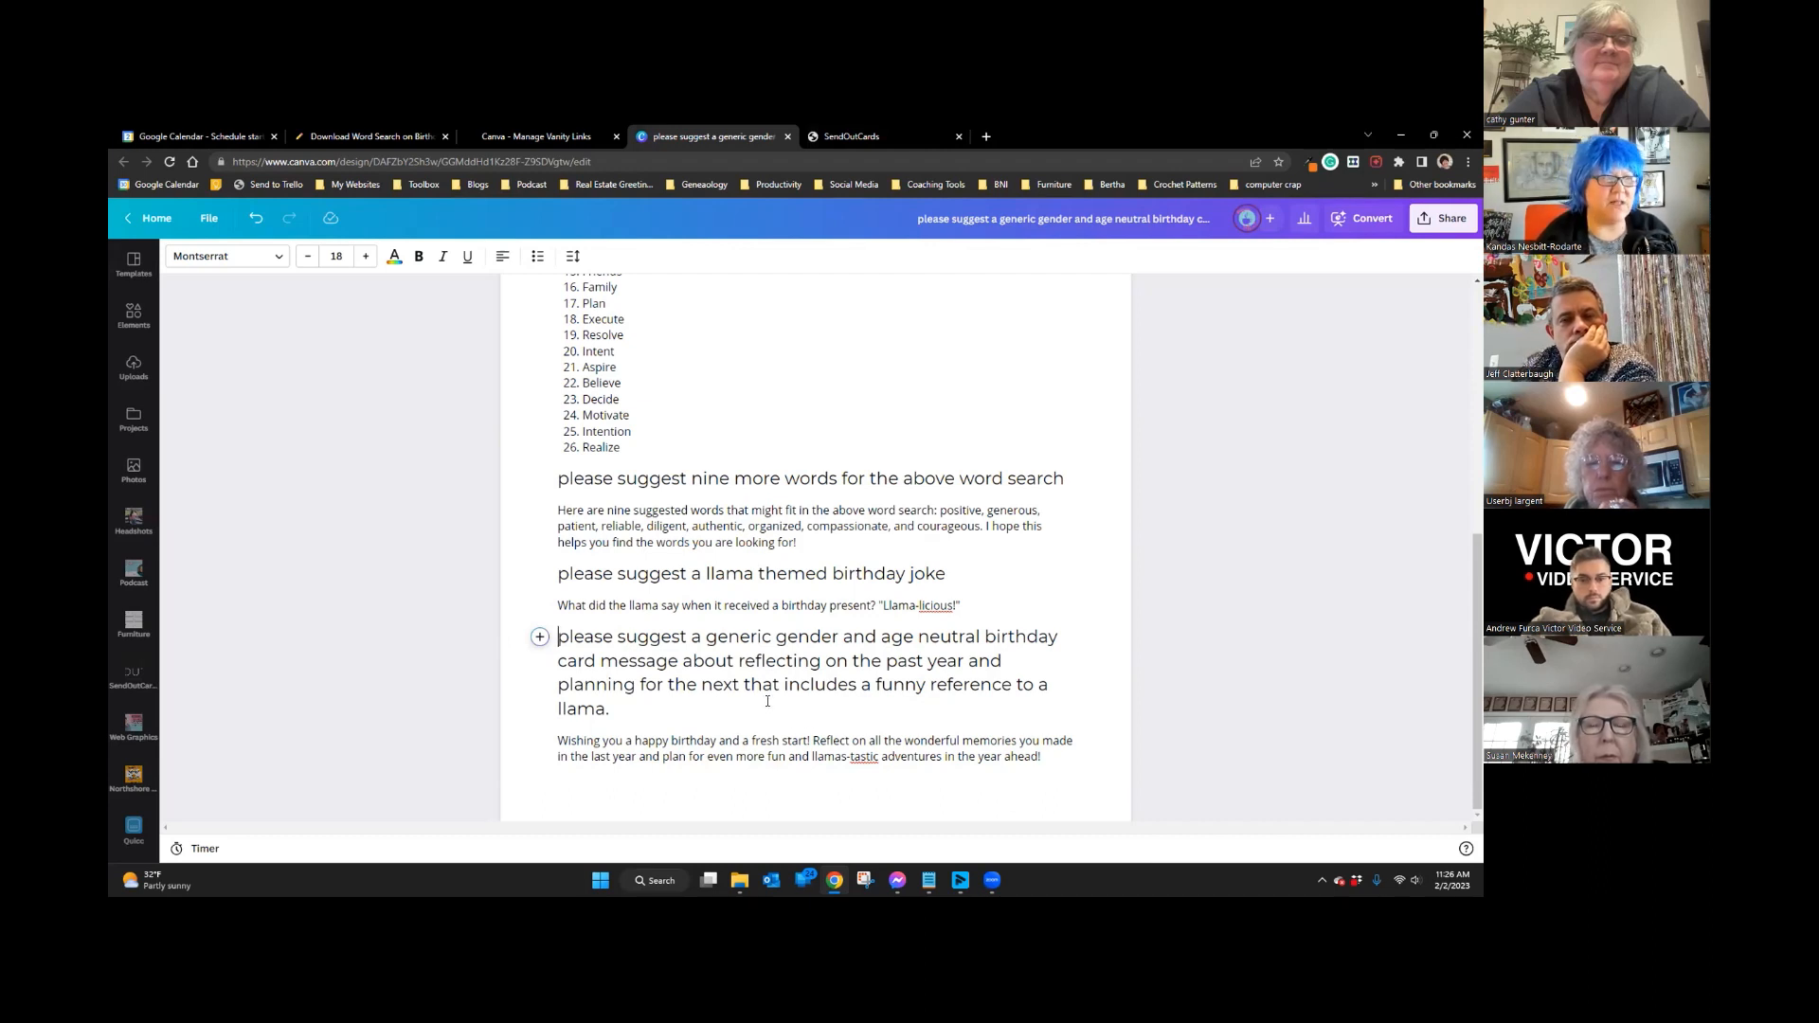
left_click_drag(1062, 755, 548, 729)
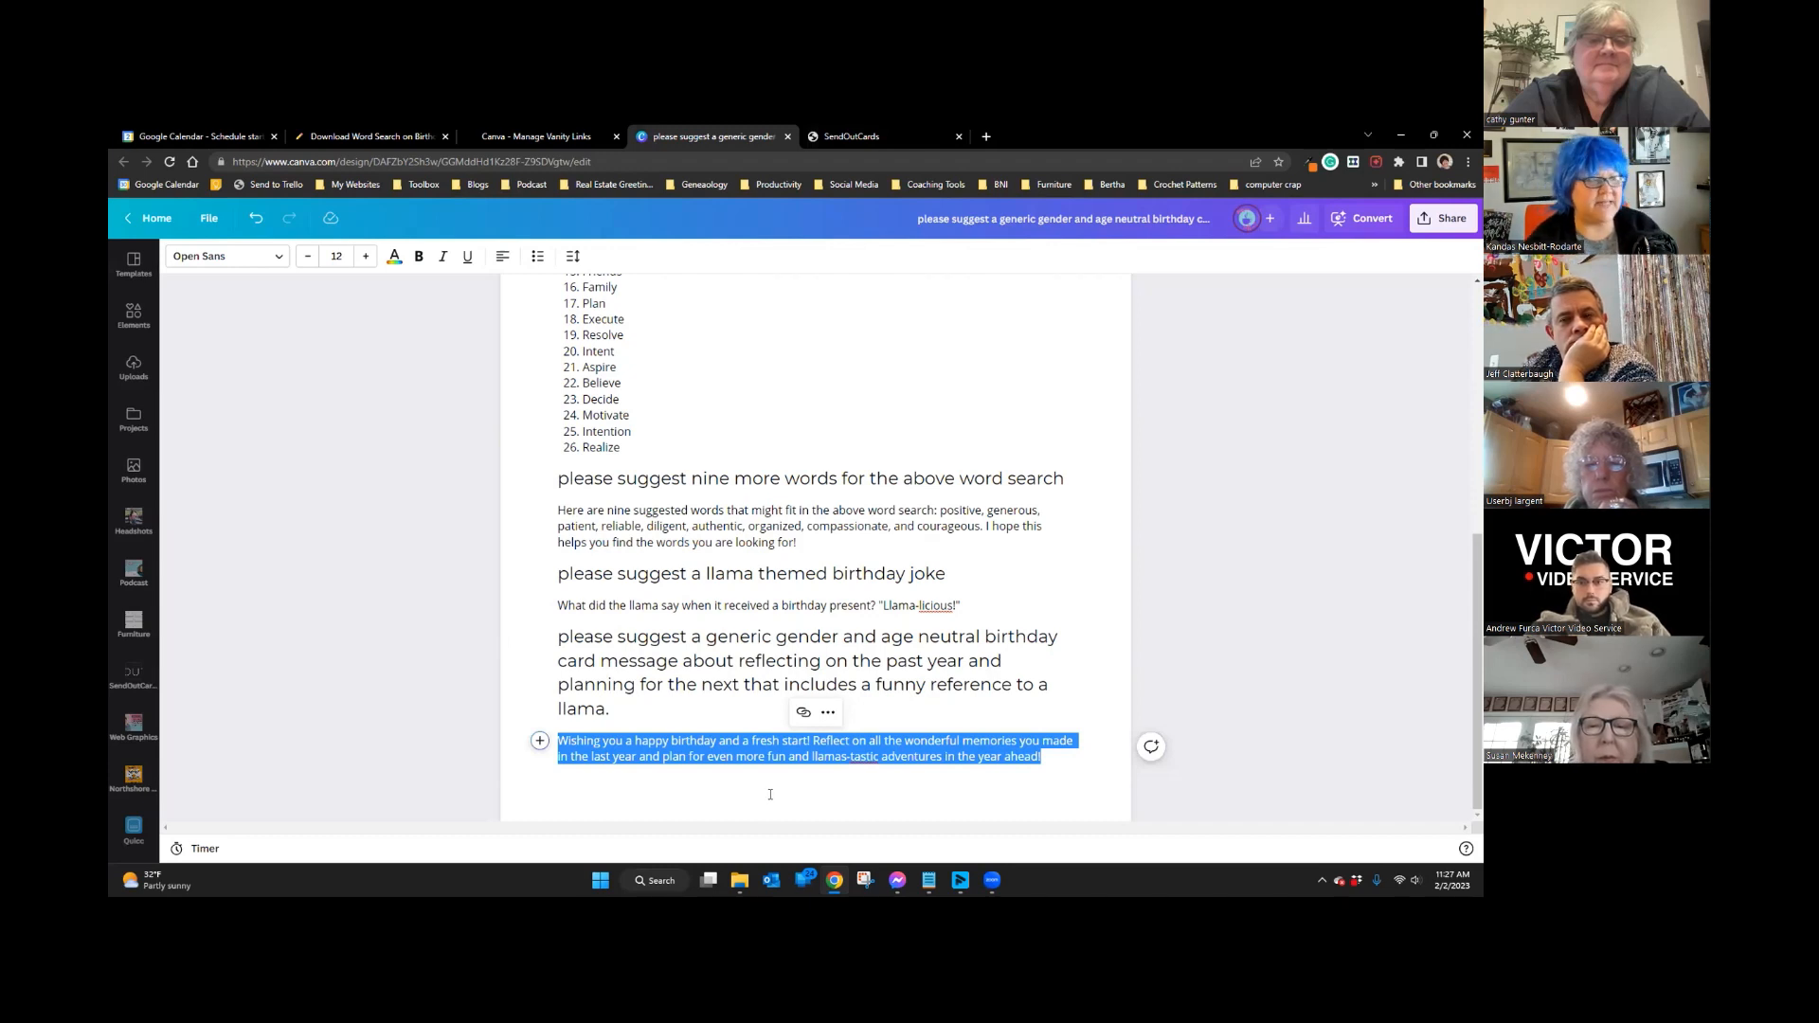
right_click(700, 744)
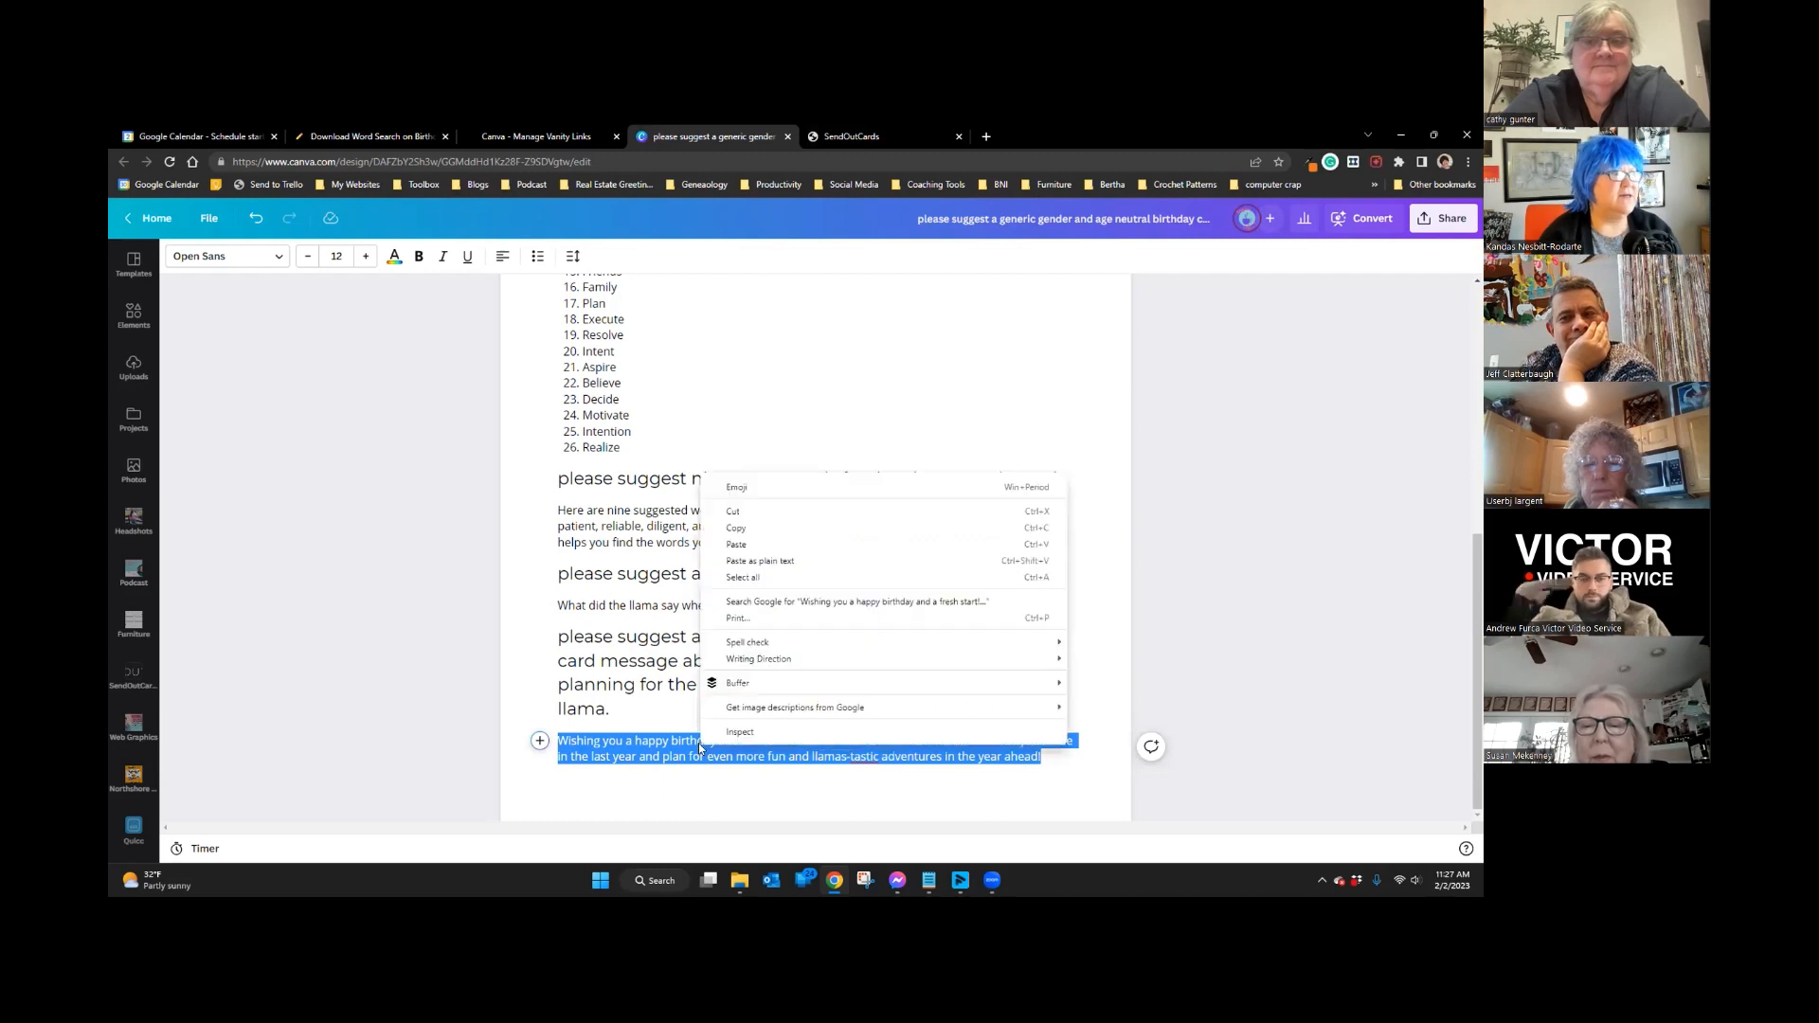
left_click(744, 532)
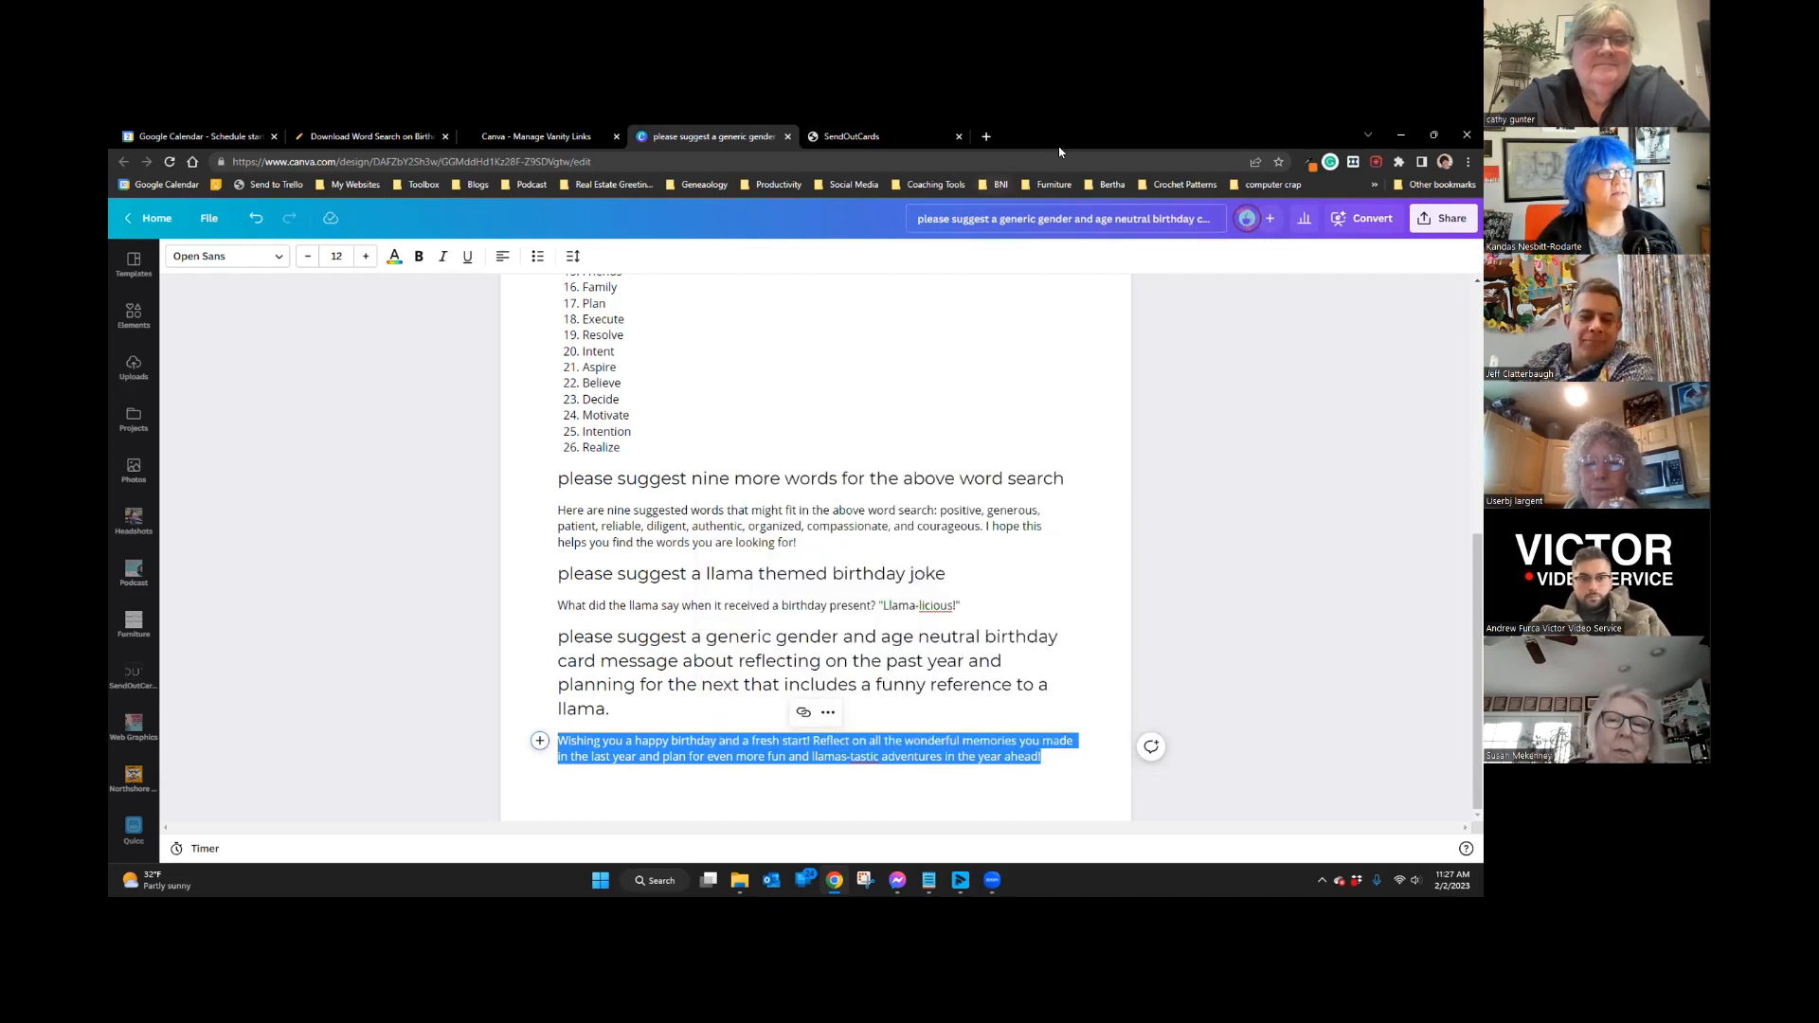
left_click(873, 135)
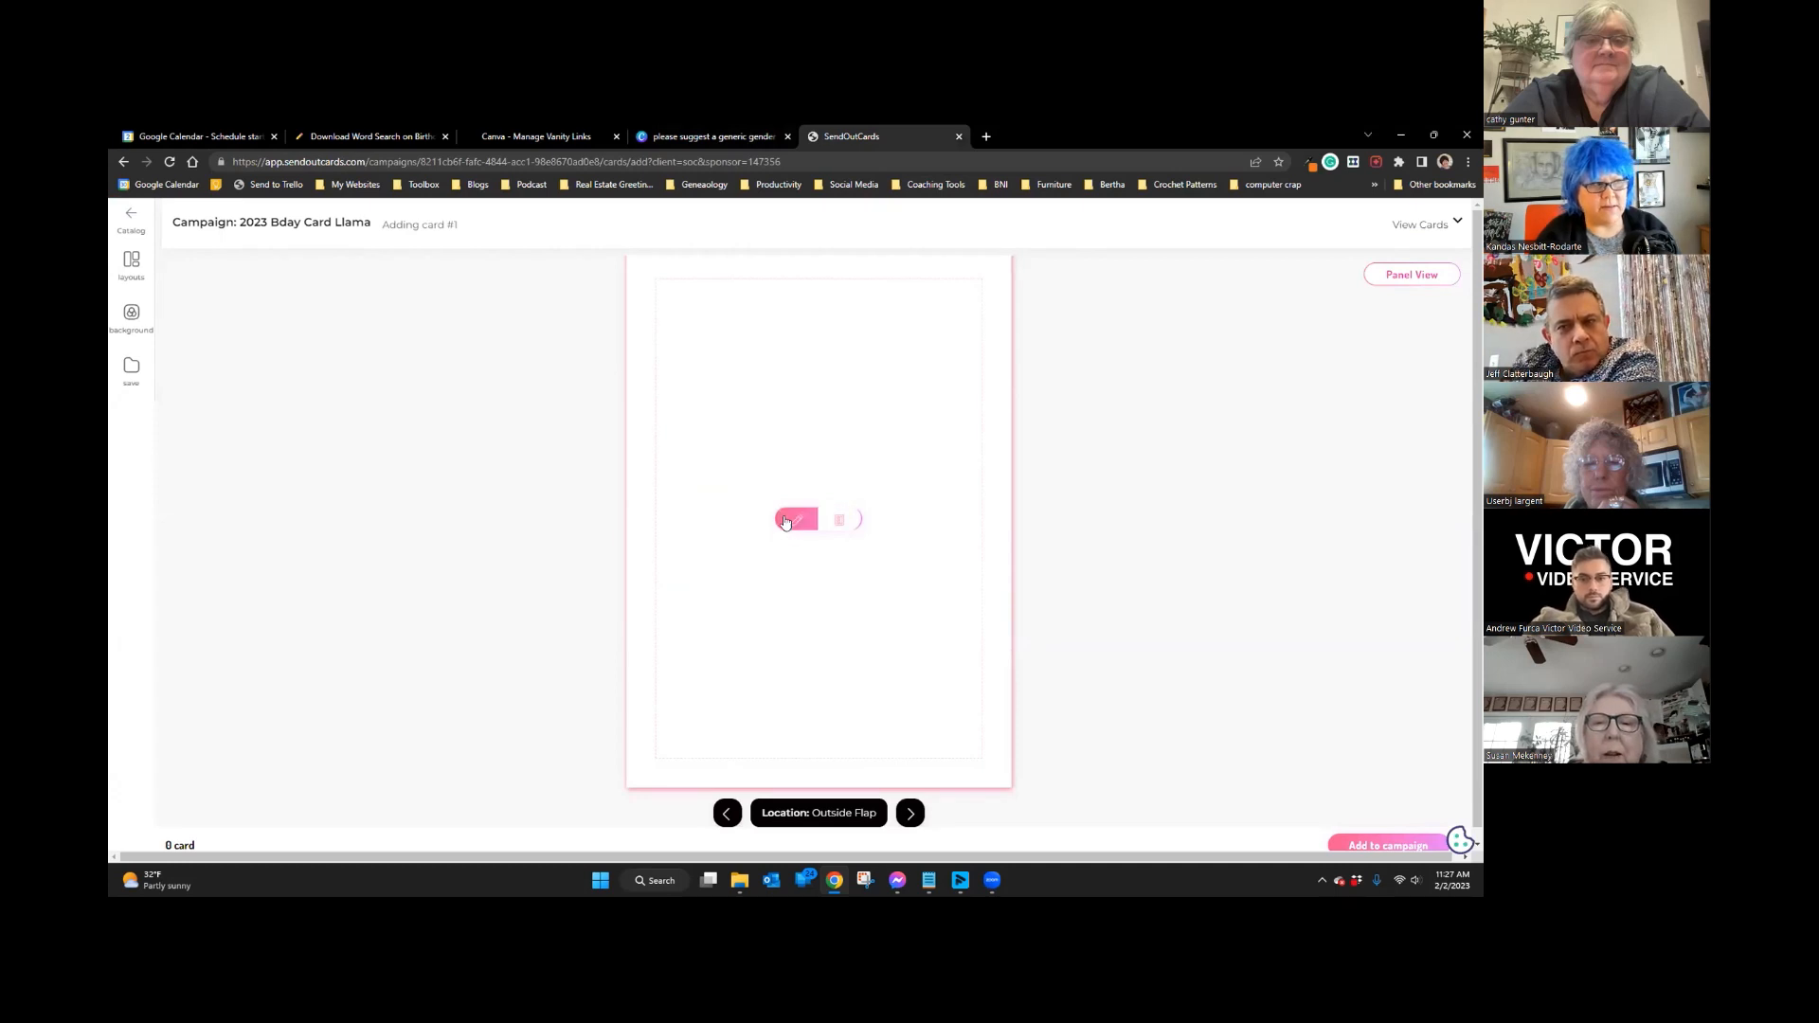
Step: Paste the birthday message on the Outside Flap, left-align it, fix 'llama-tastic' and add blank lines above
left_click(790, 523)
right_click(897, 524)
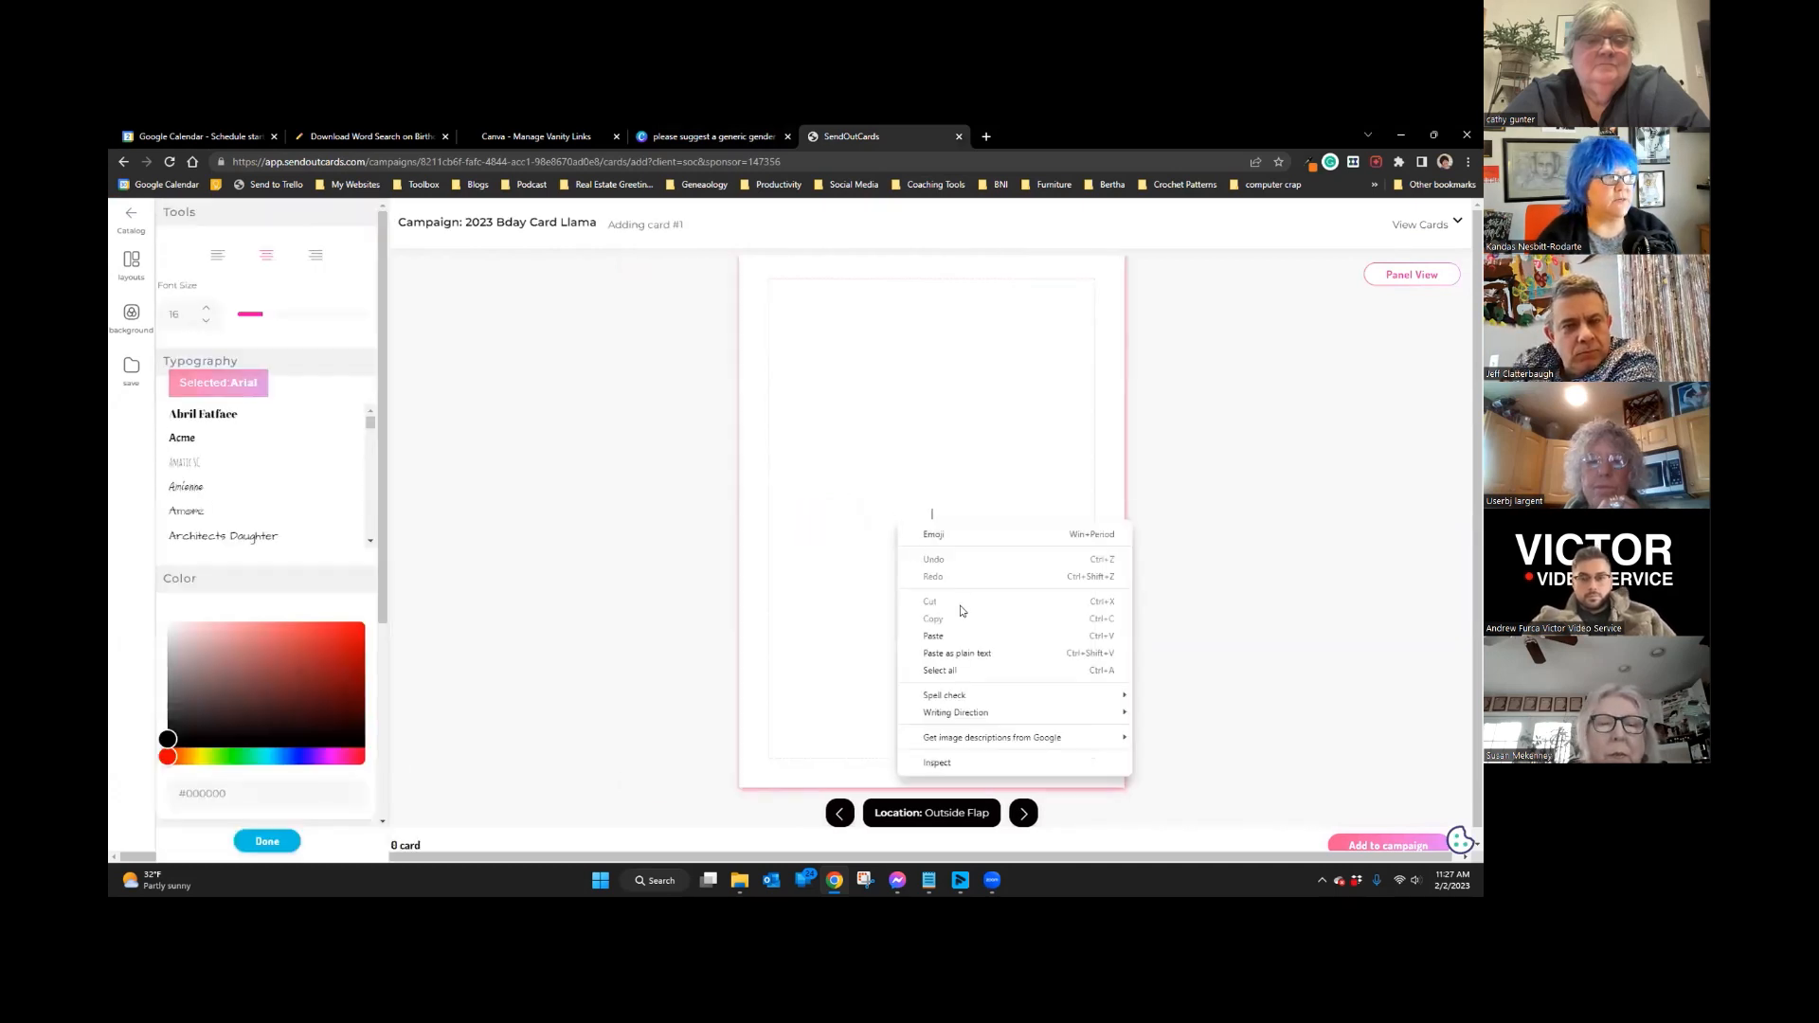
left_click(933, 636)
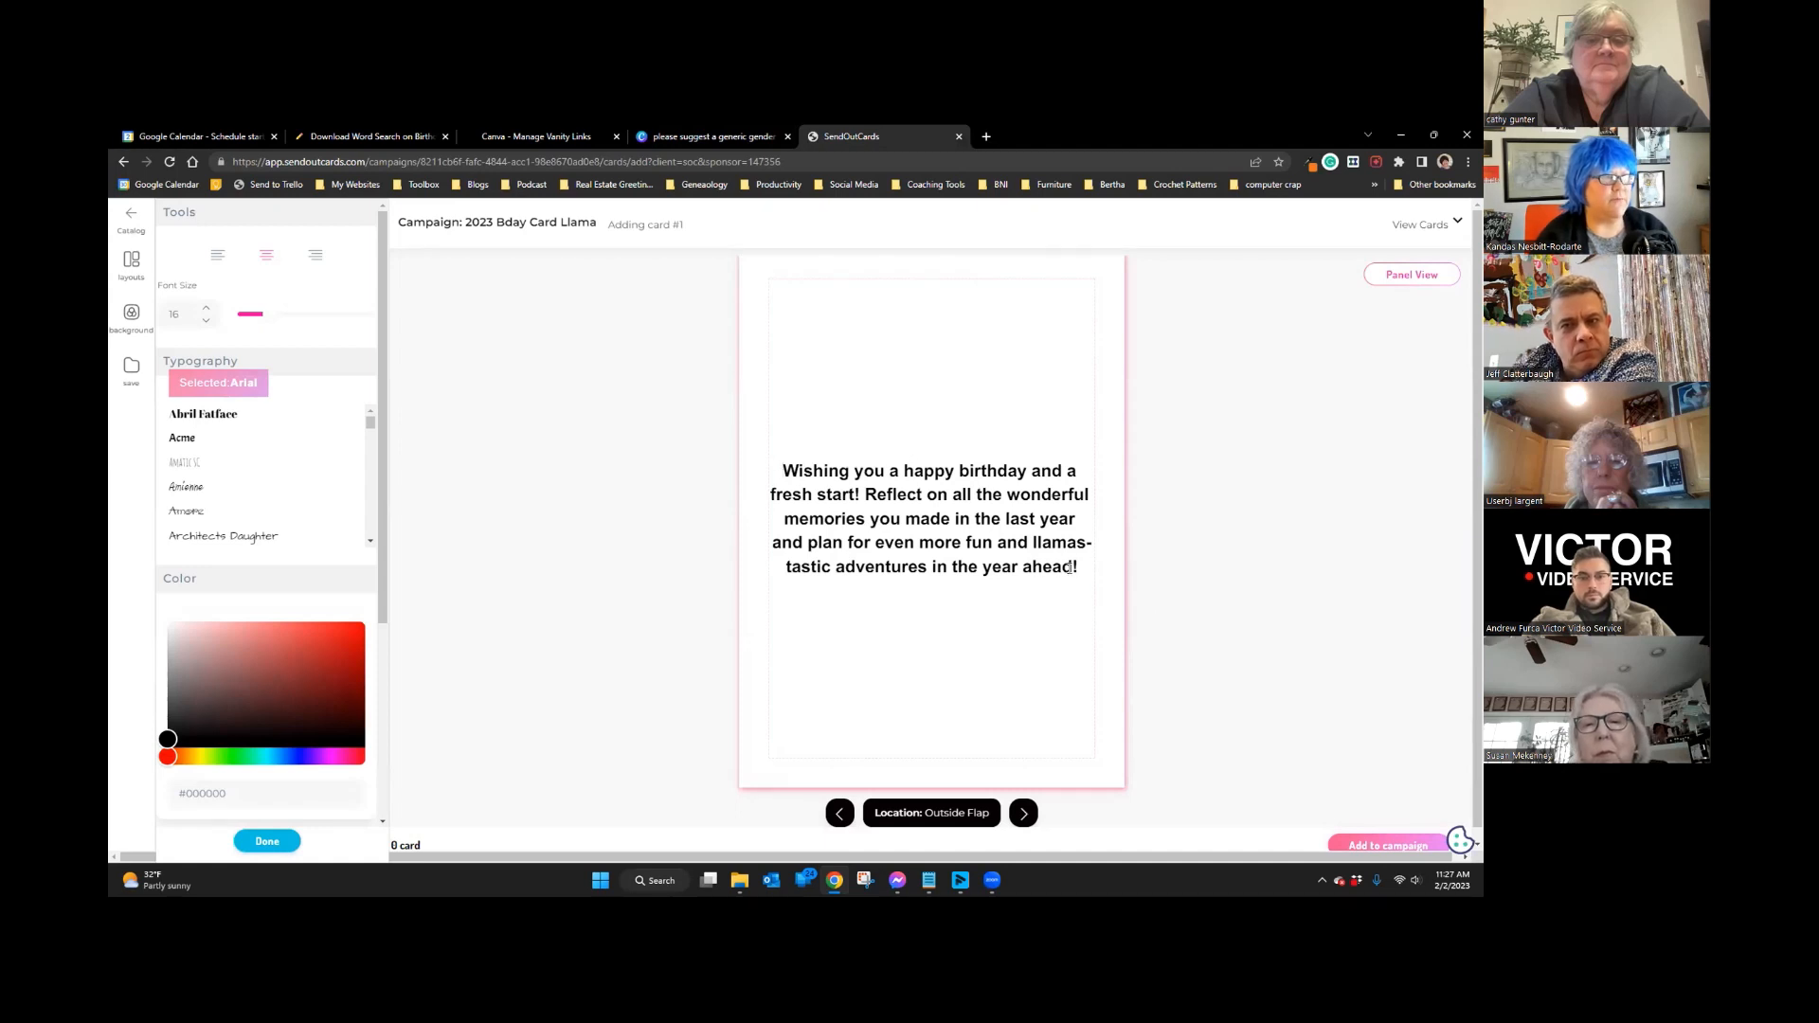
left_click_drag(1081, 567, 696, 374)
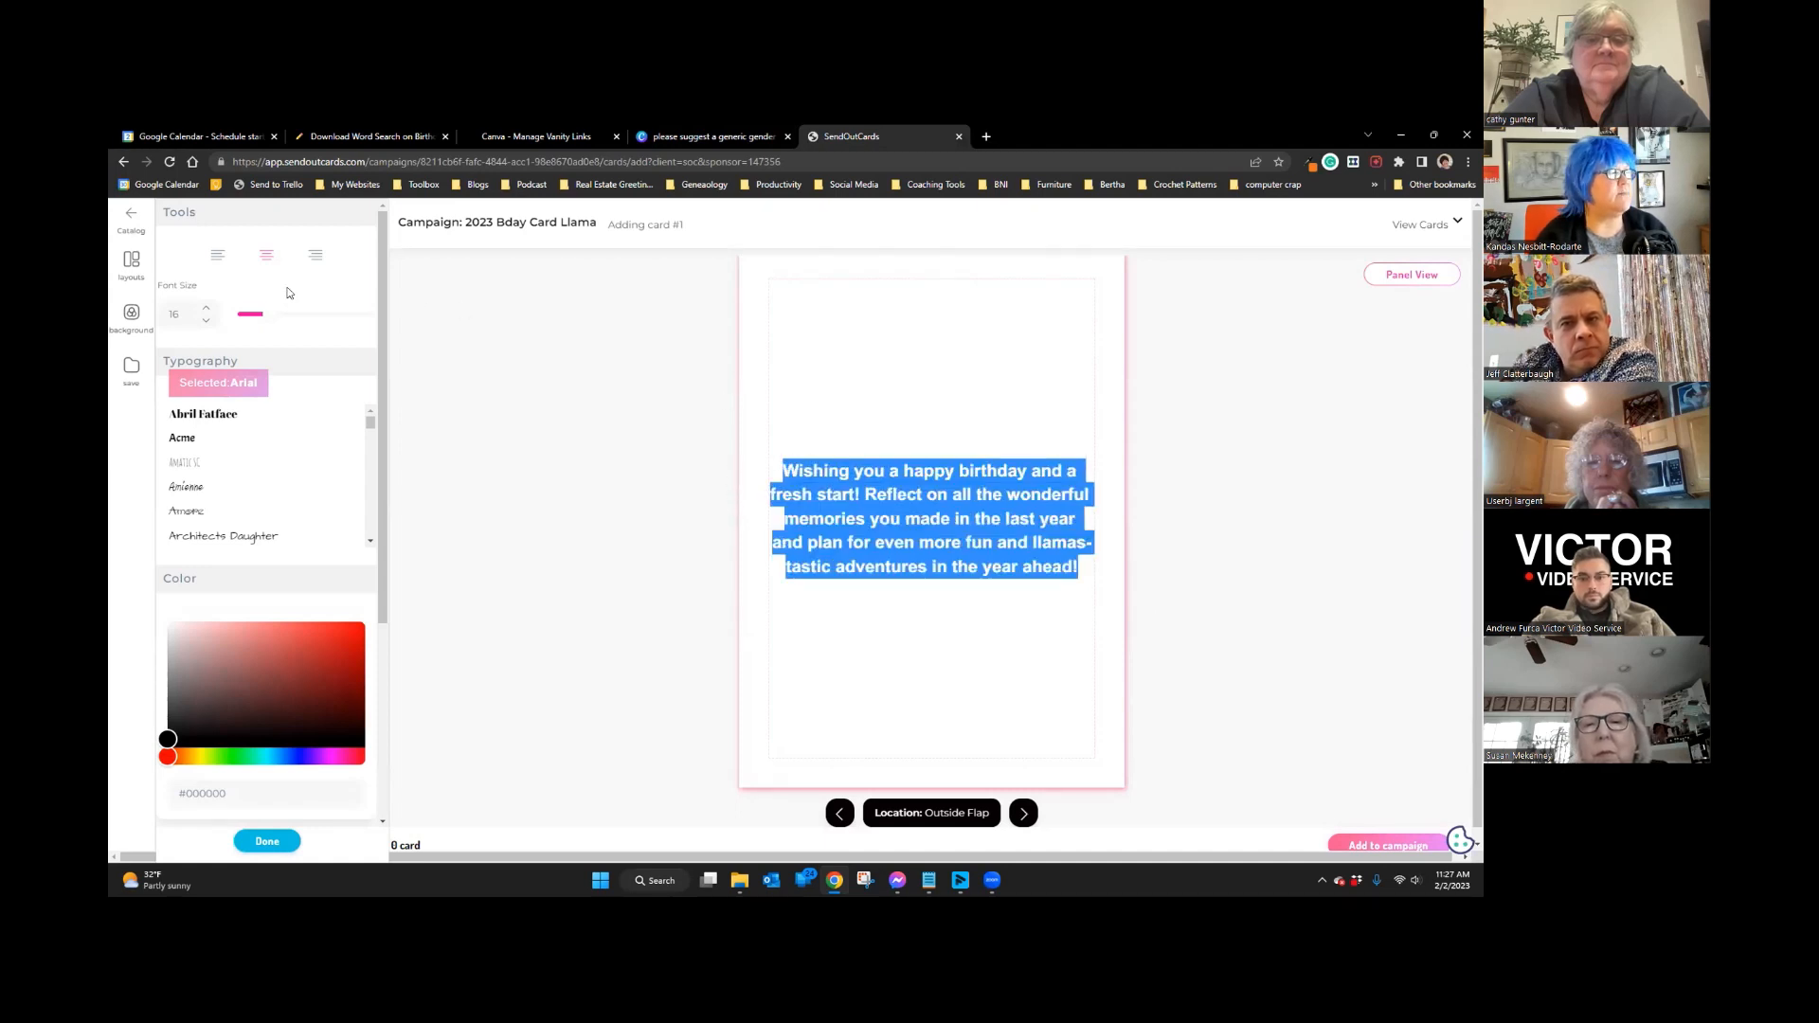
left_click(217, 254)
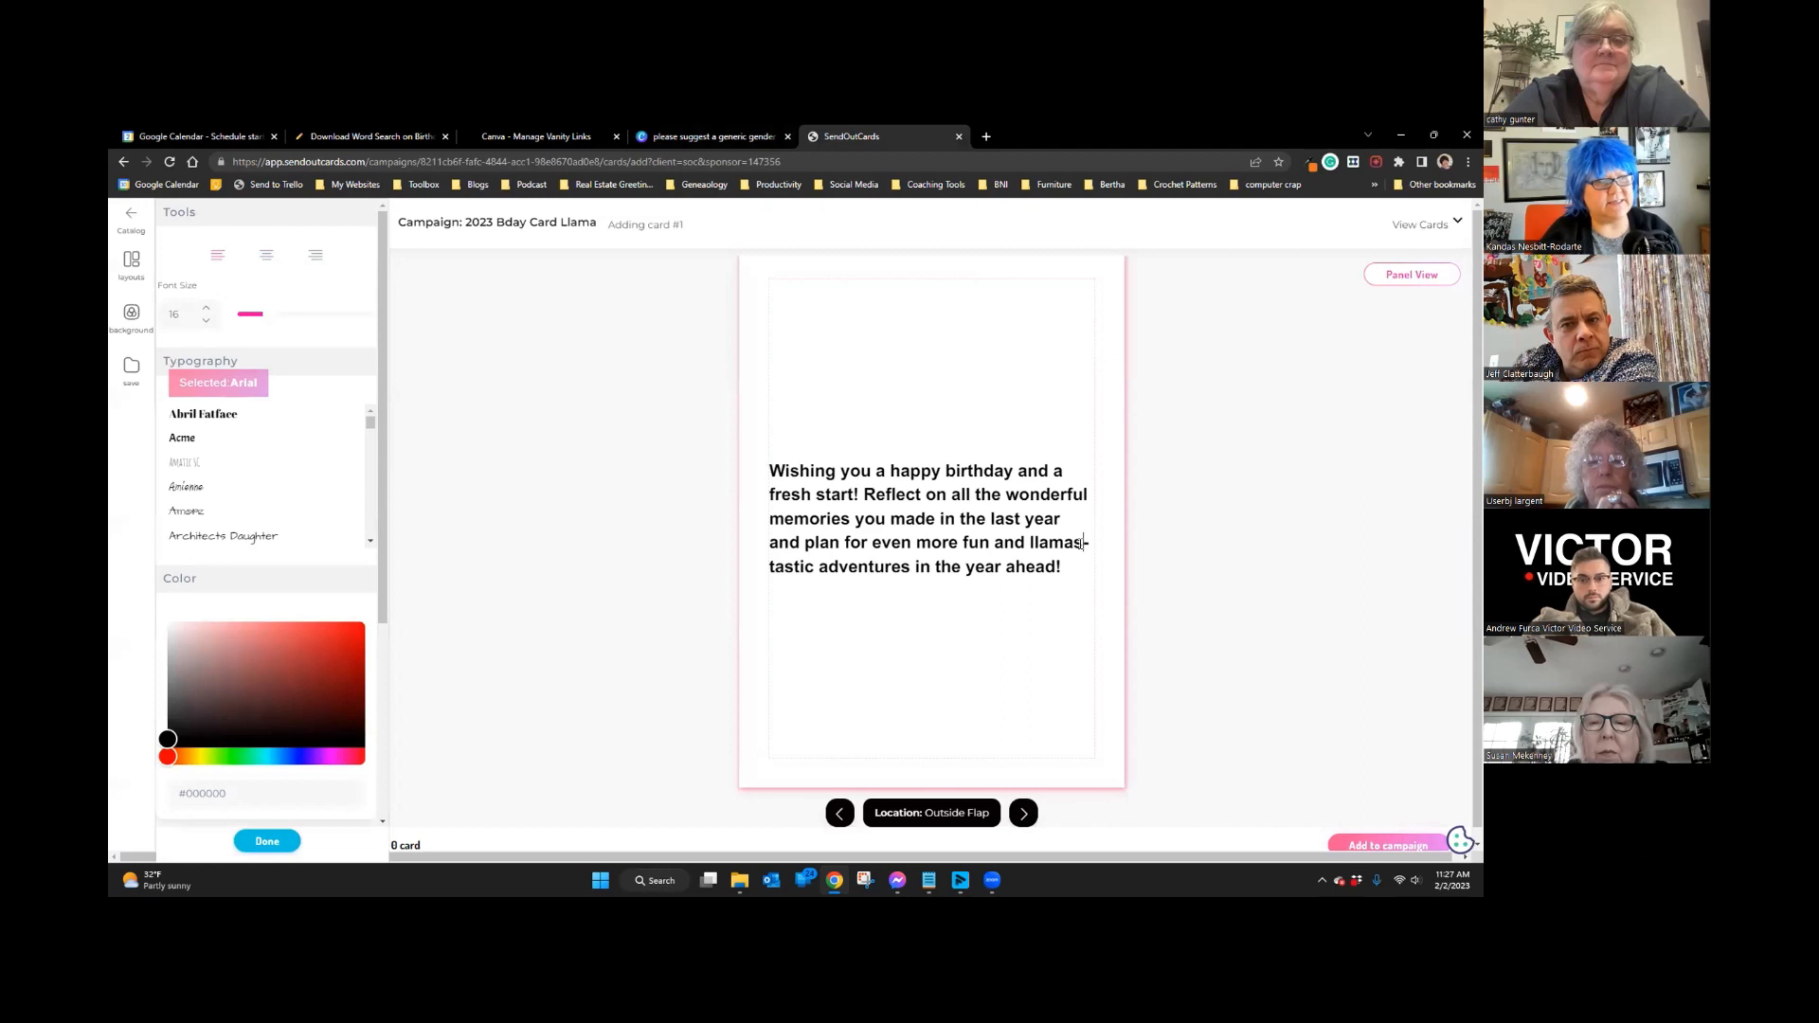
key("BackSpace")
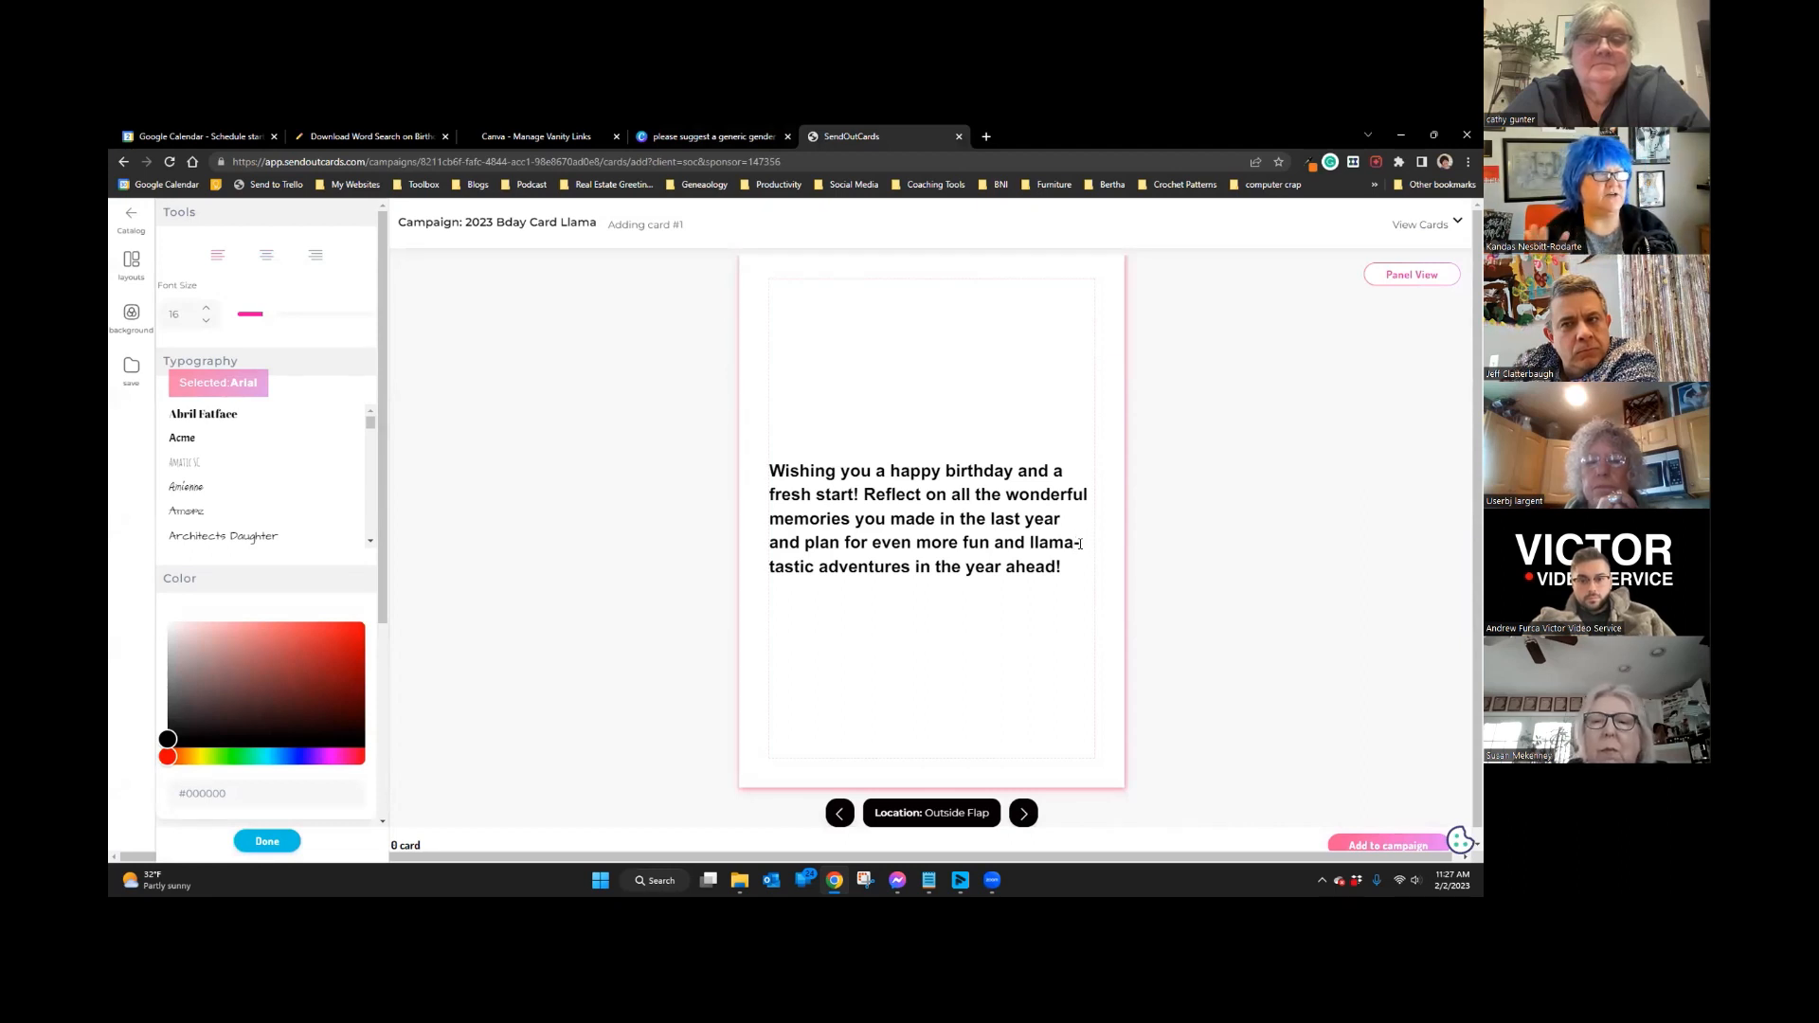
left_click(770, 471)
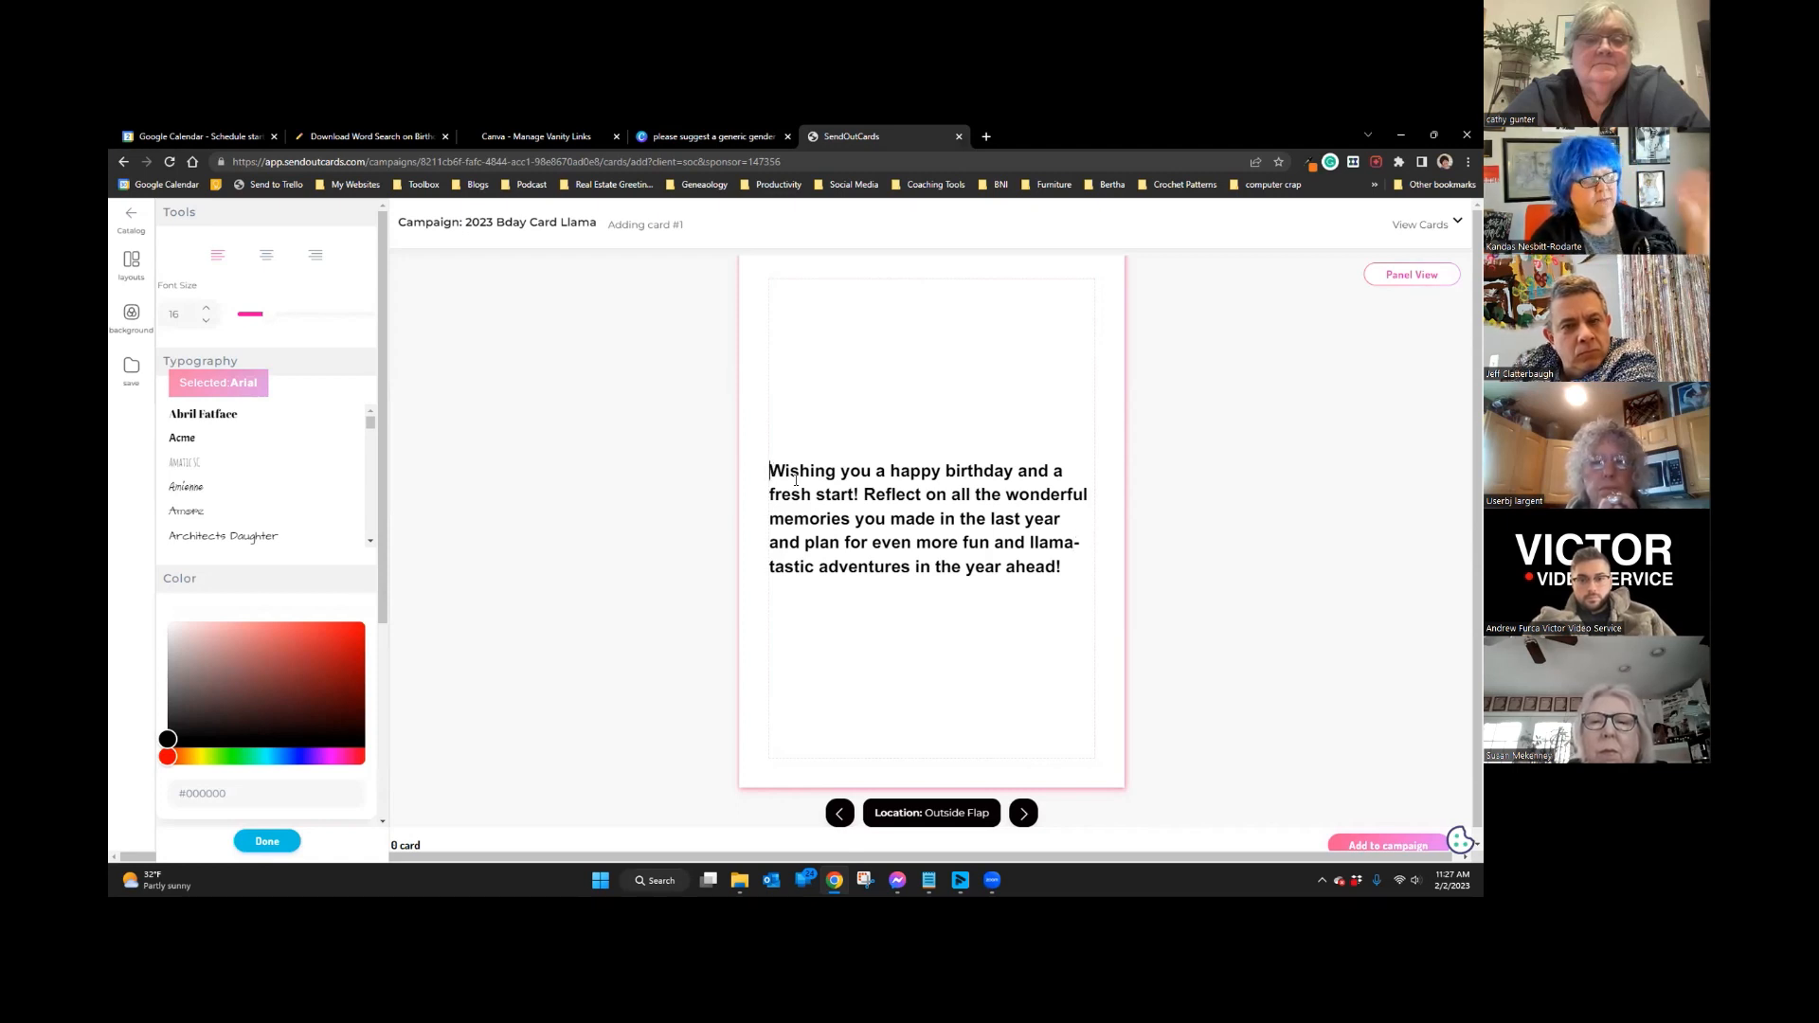
key("Return")
key("Return")
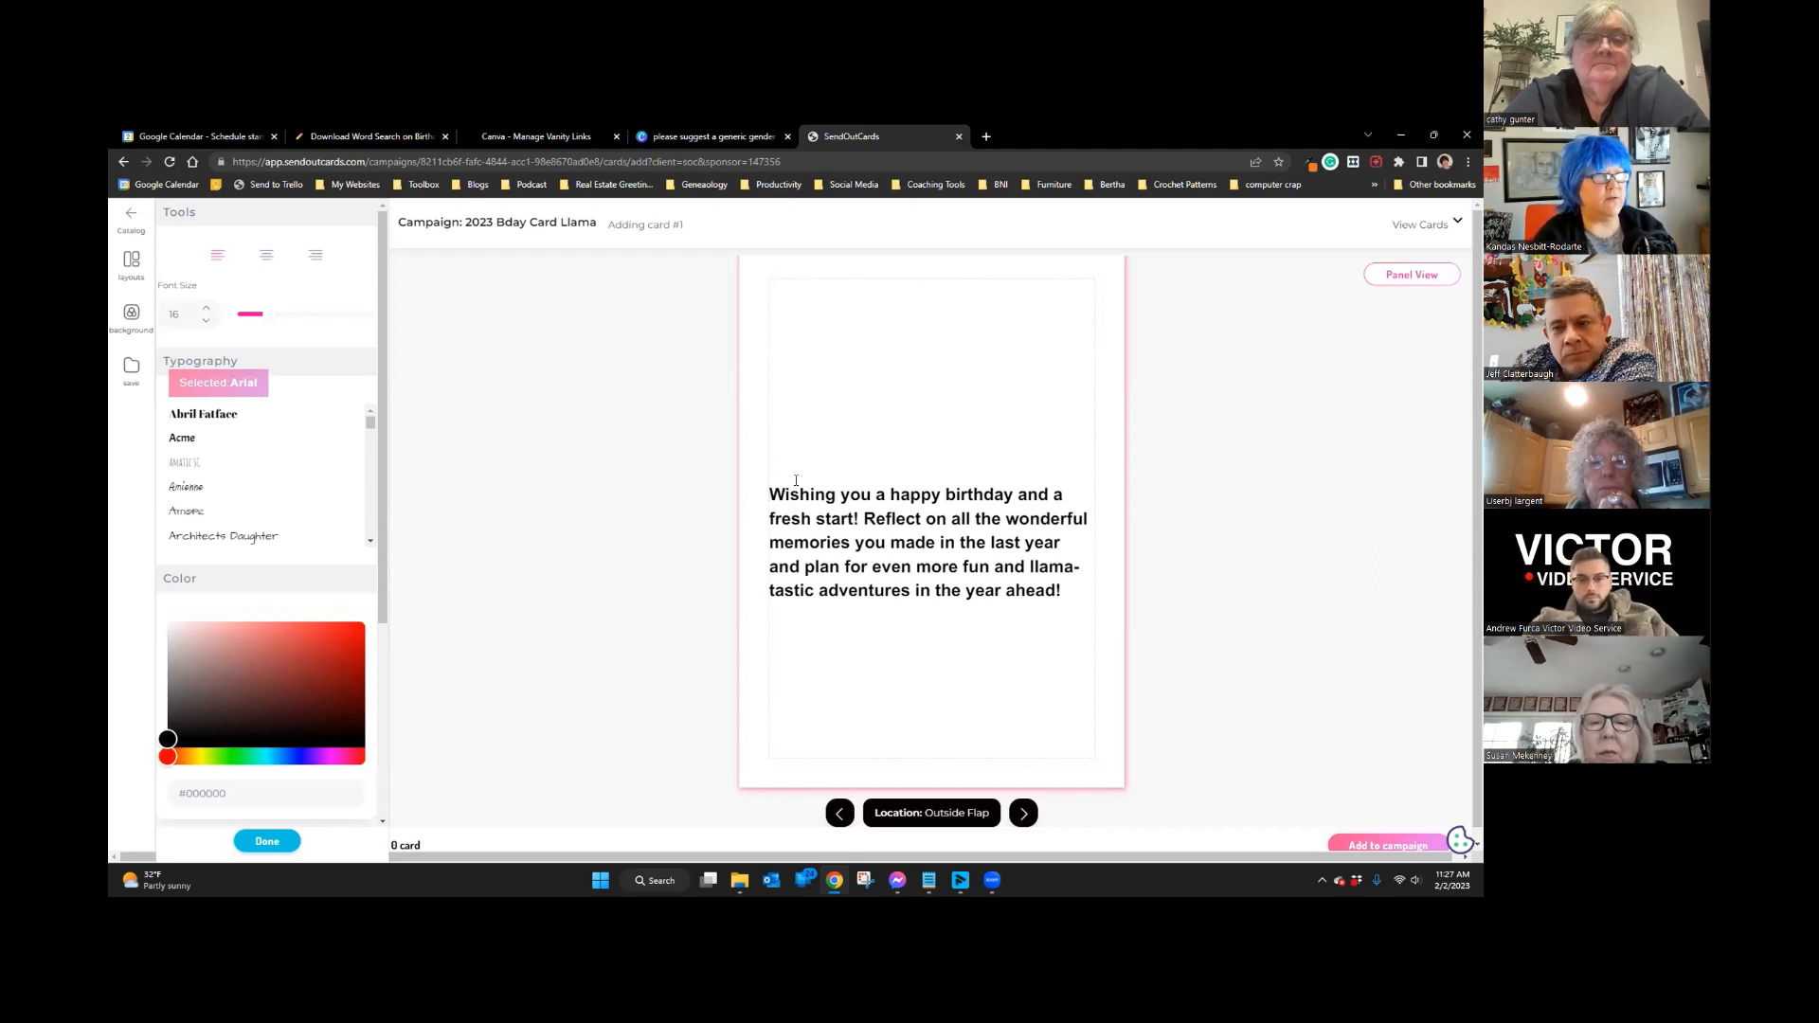
scroll(264, 540, "down", 5)
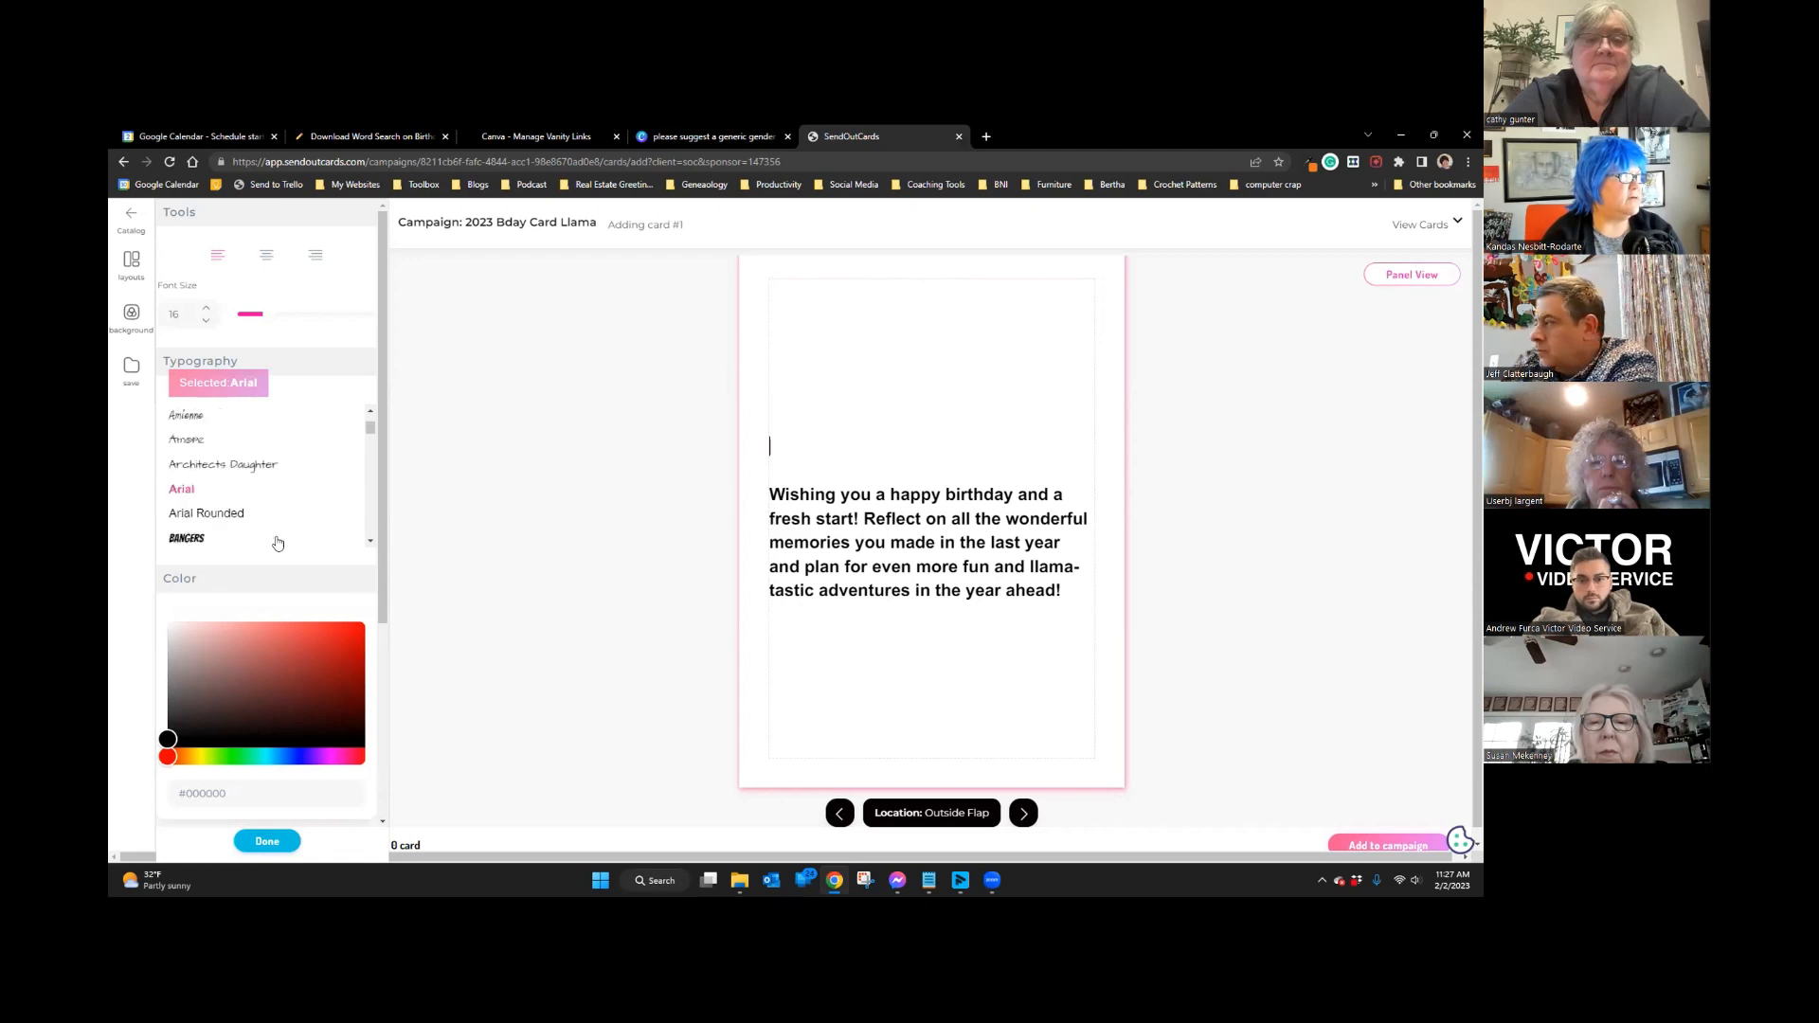
scroll(385, 544, "down", 3)
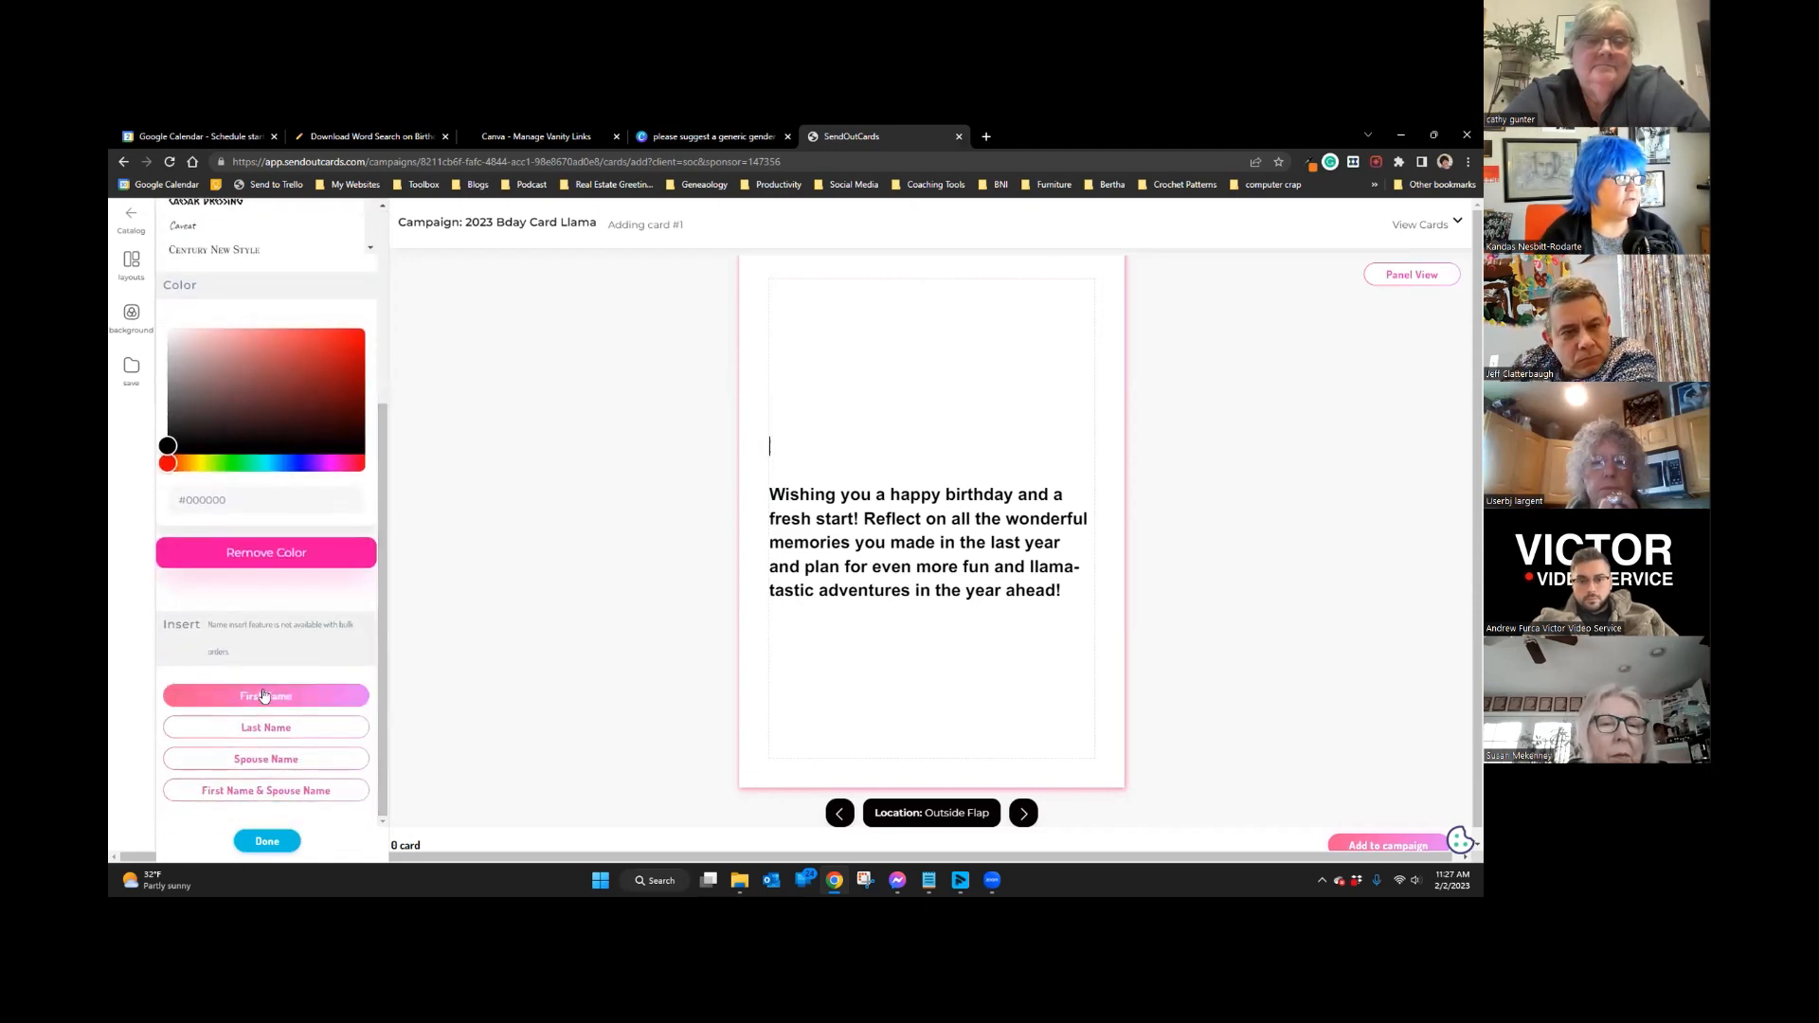
Step: Insert a First Name greeting and add a closing line asking about their big hairy audacious goal
left_click(263, 697)
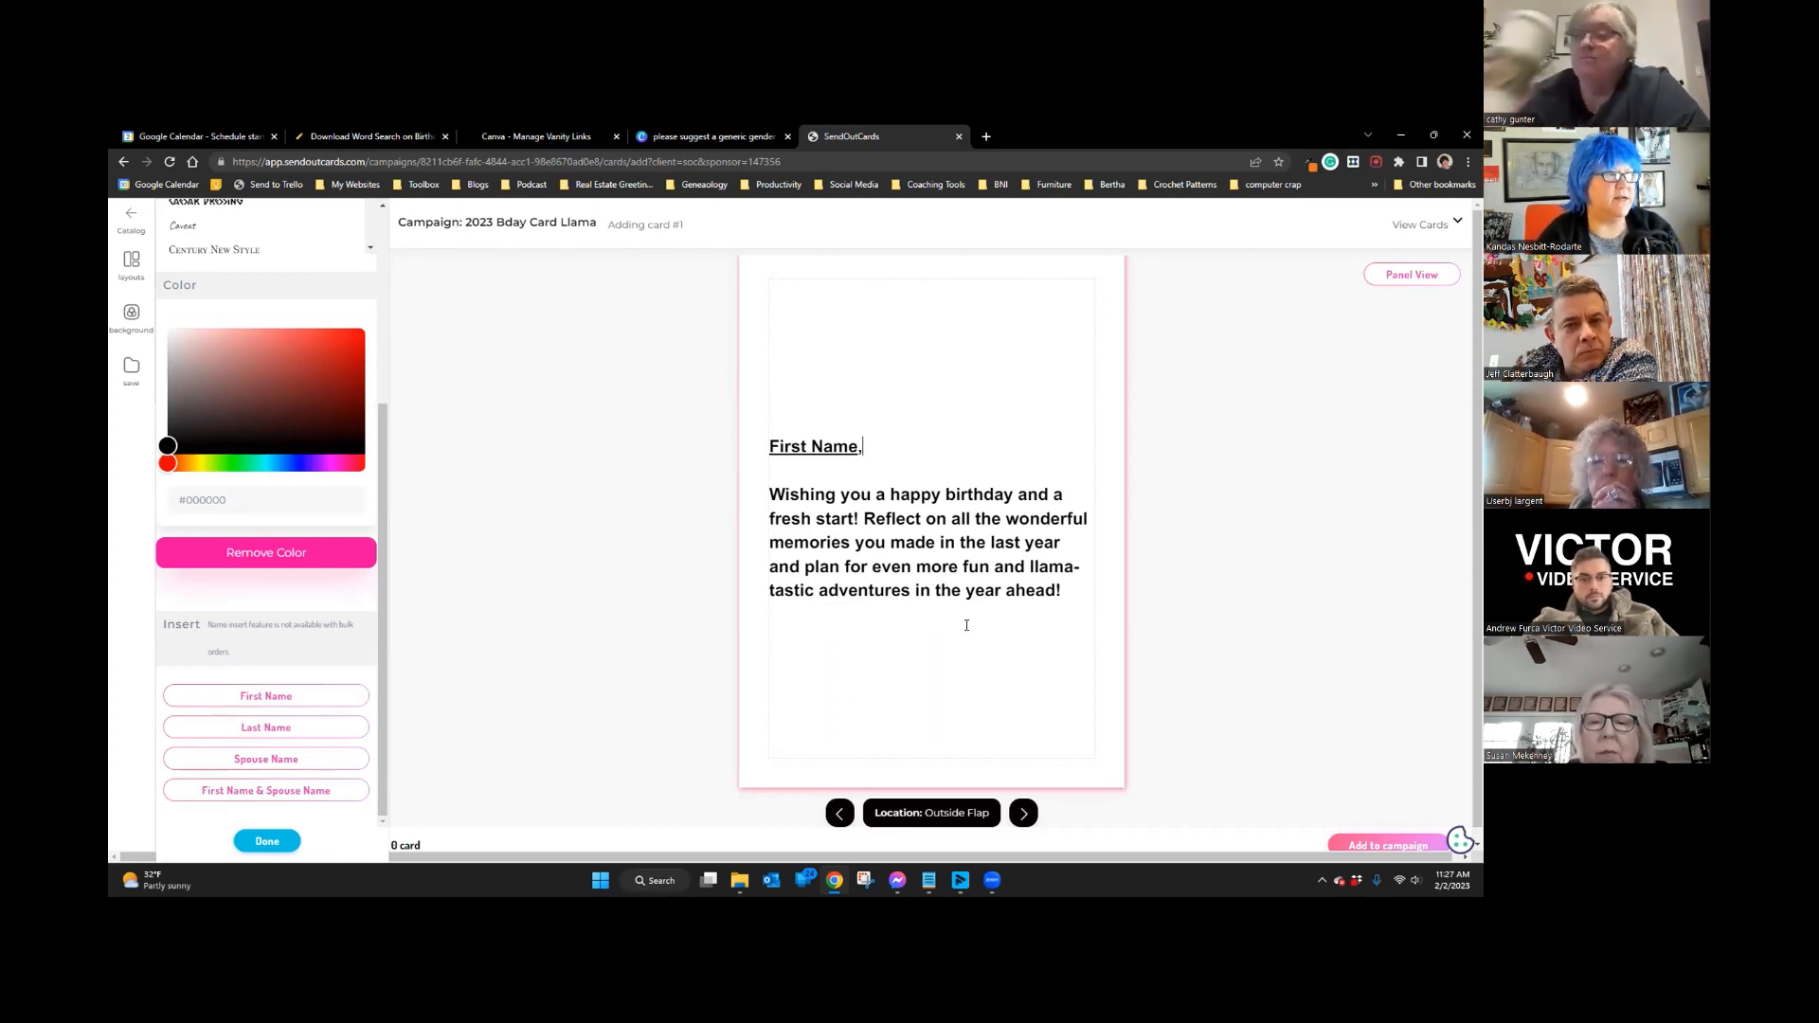
left_click(1072, 589)
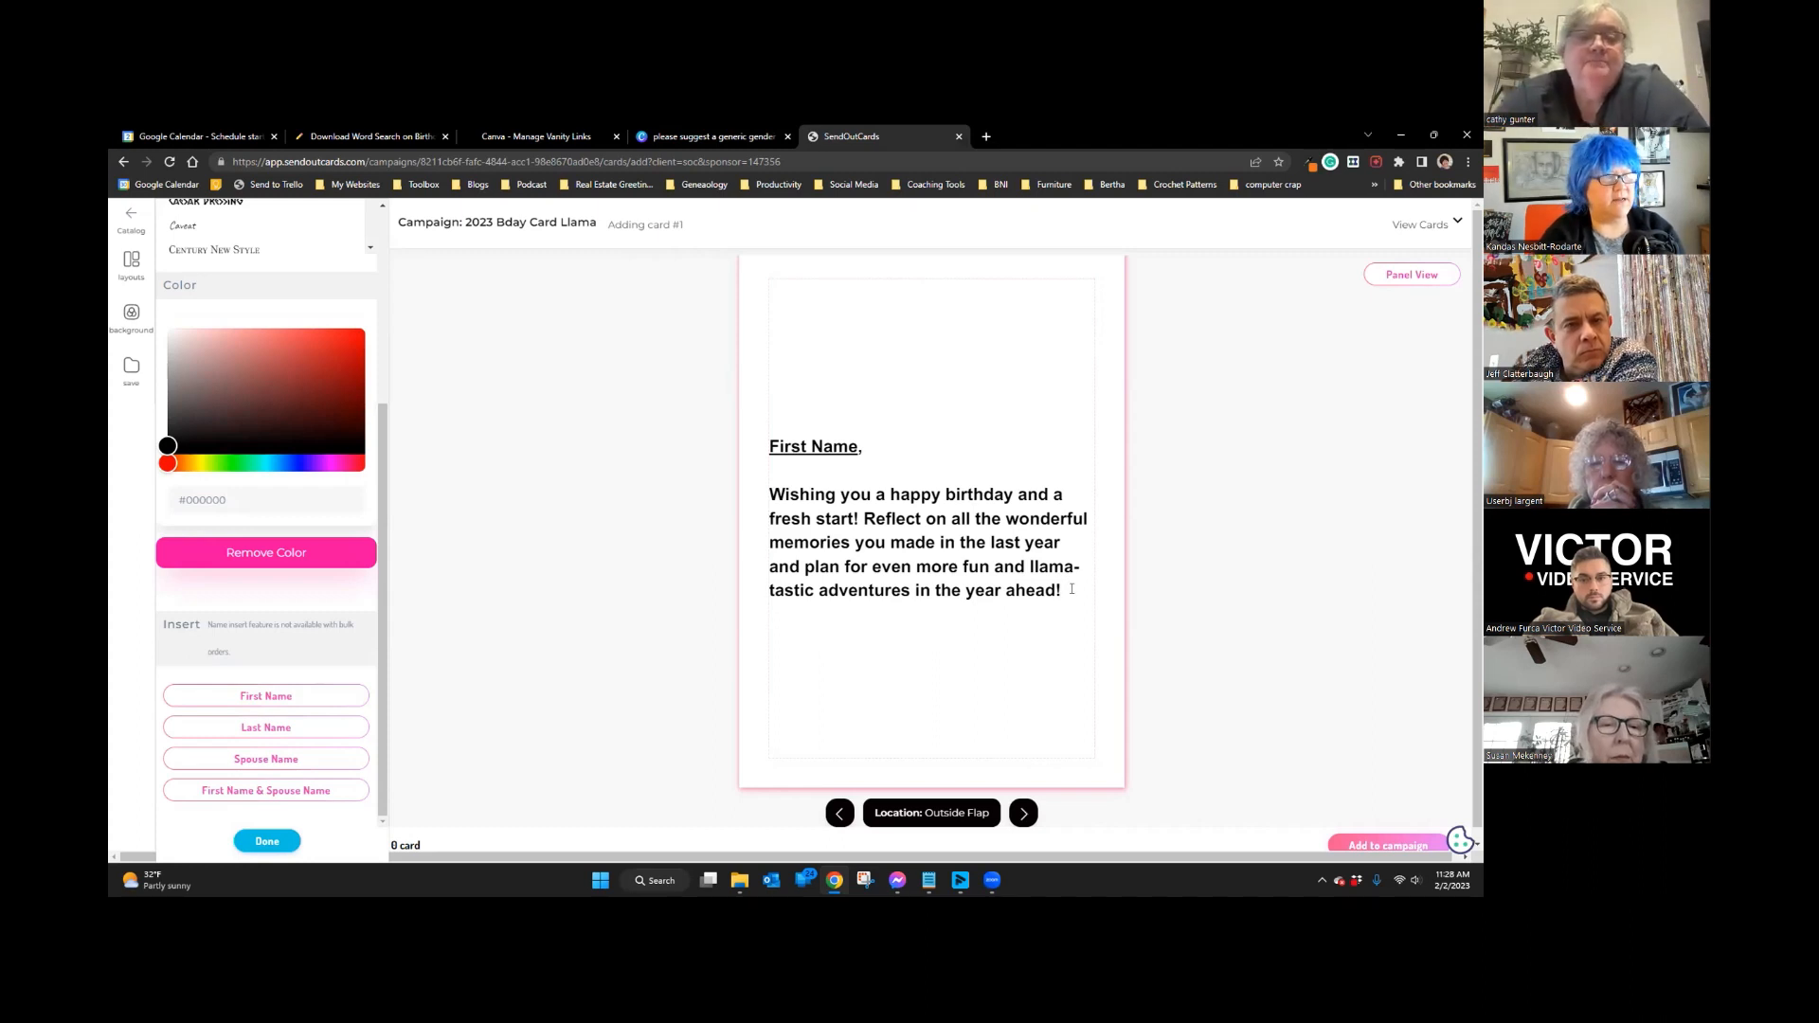
key("Return")
key("Return")
type("K")
key("BackSpace")
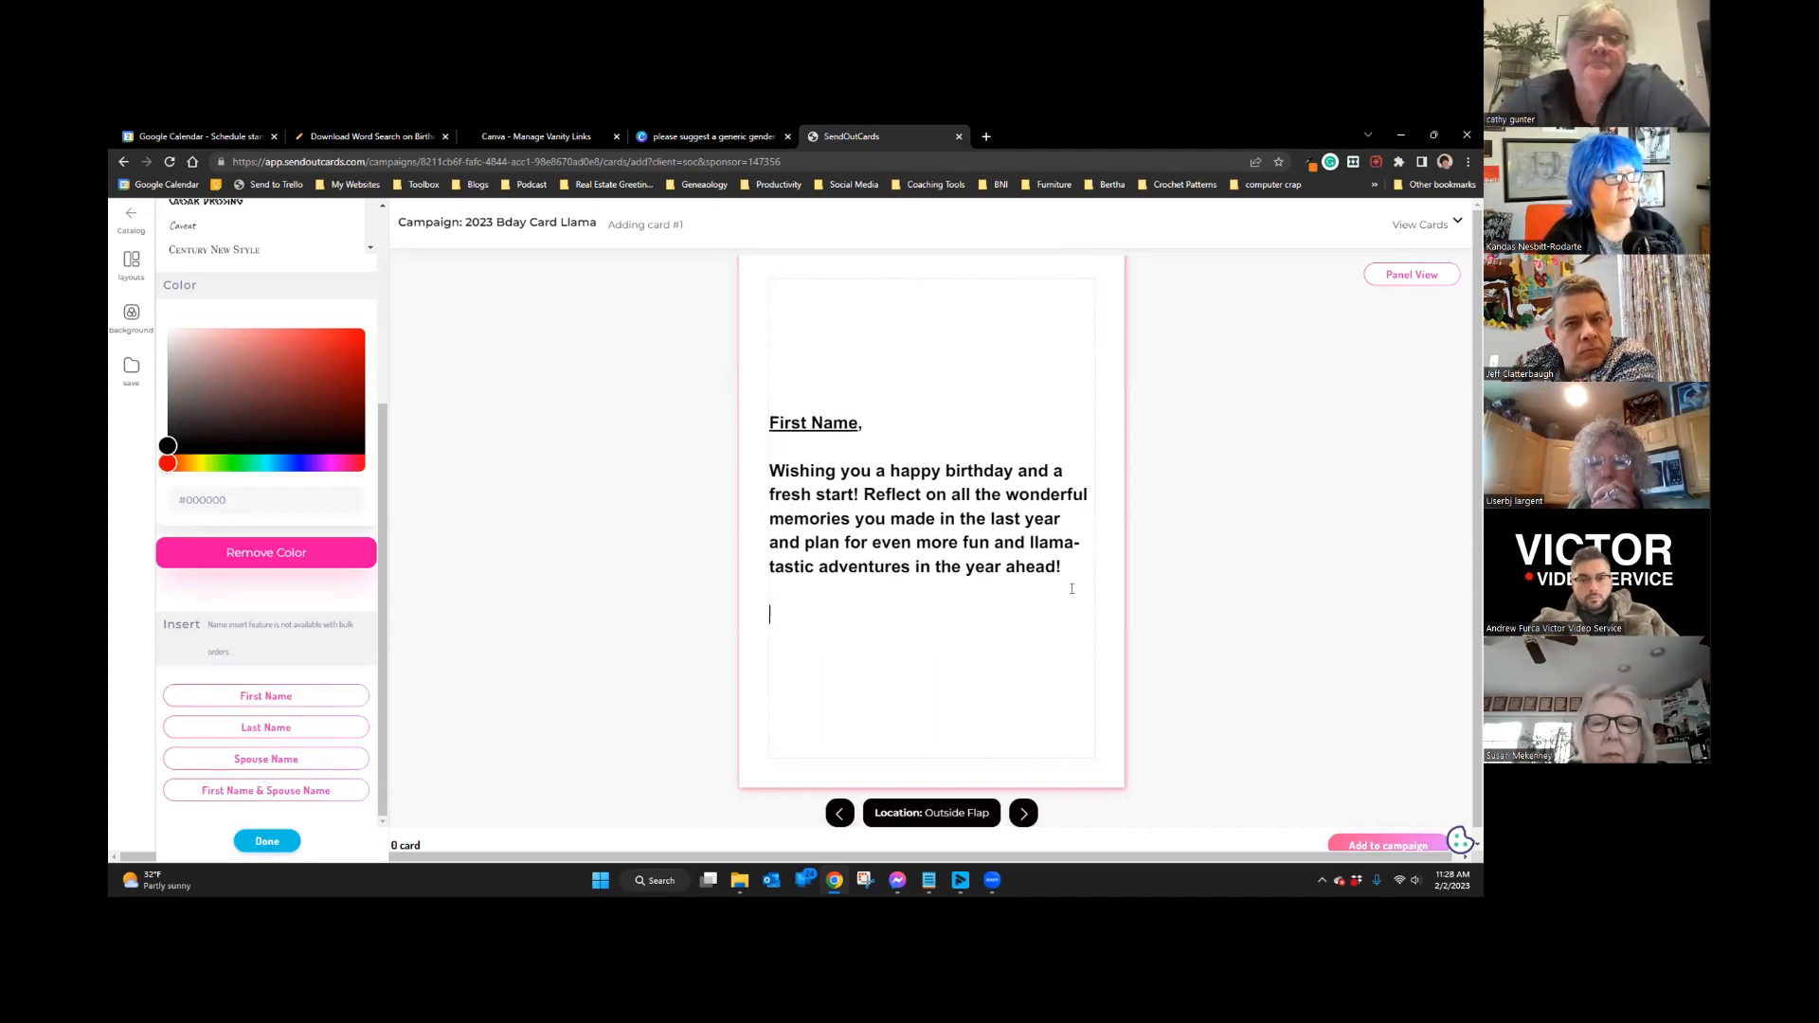
type("I'd love to hear")
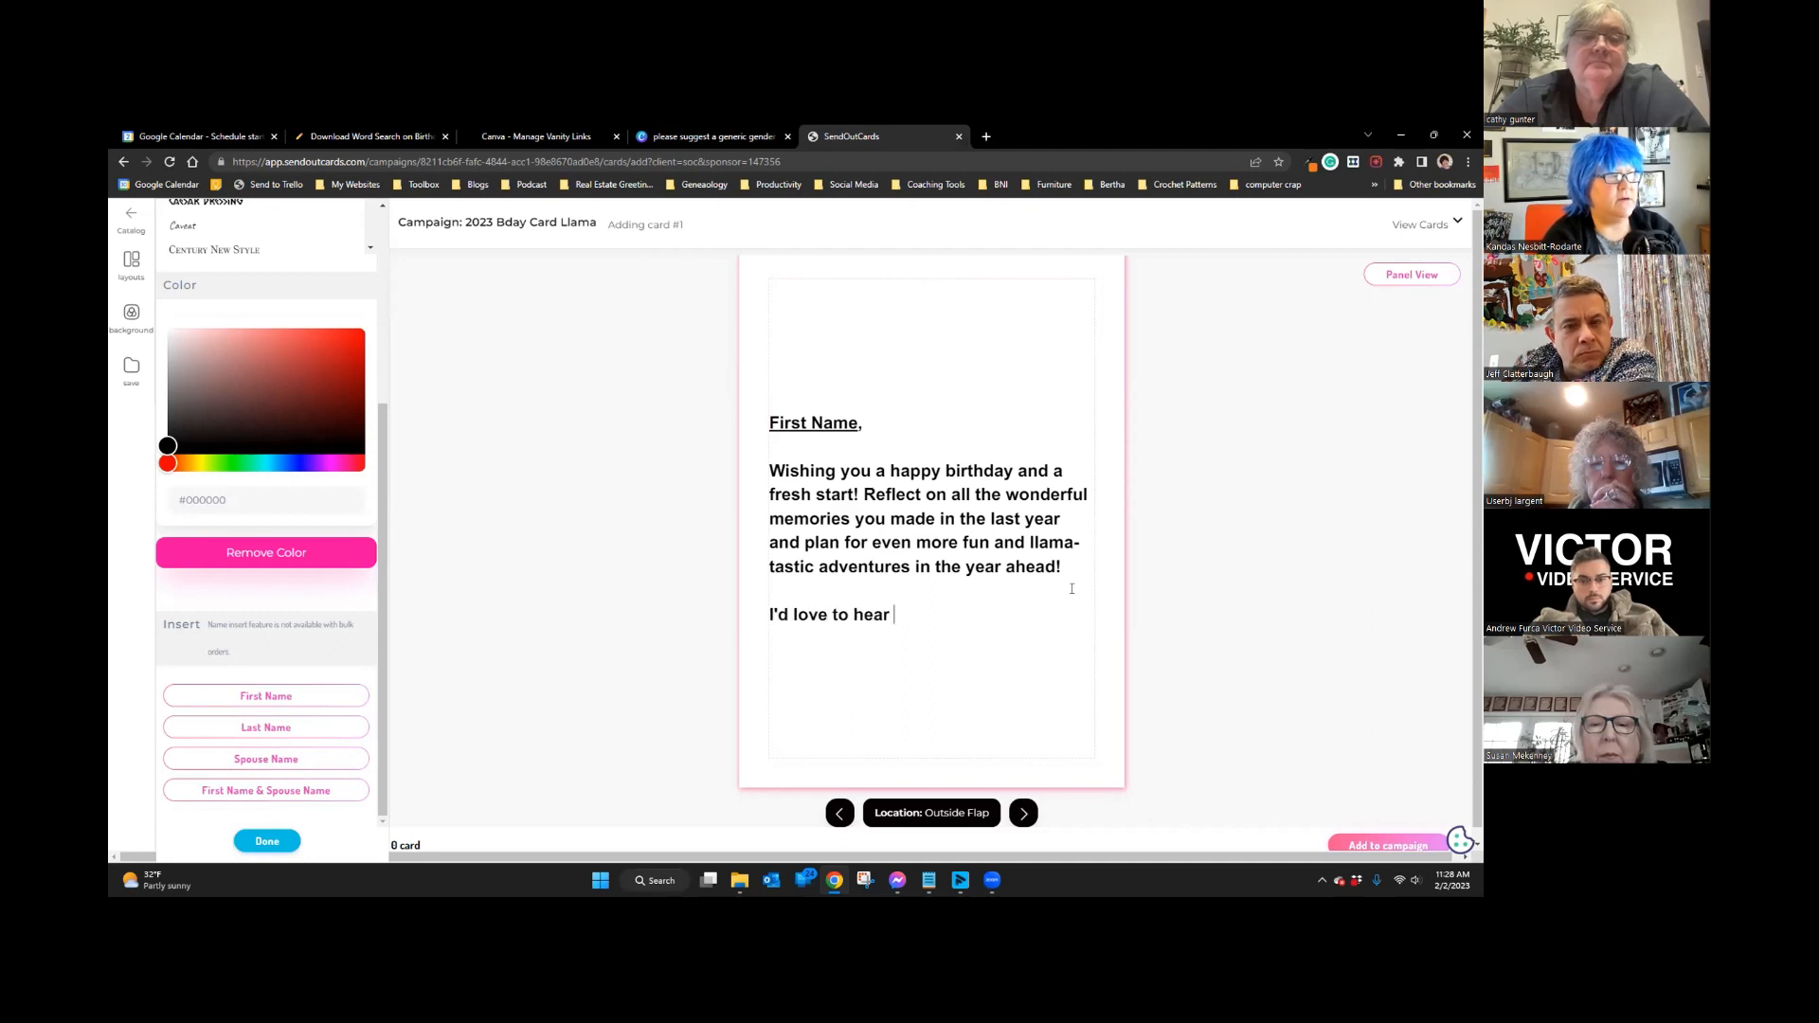
type(" all aobut ")
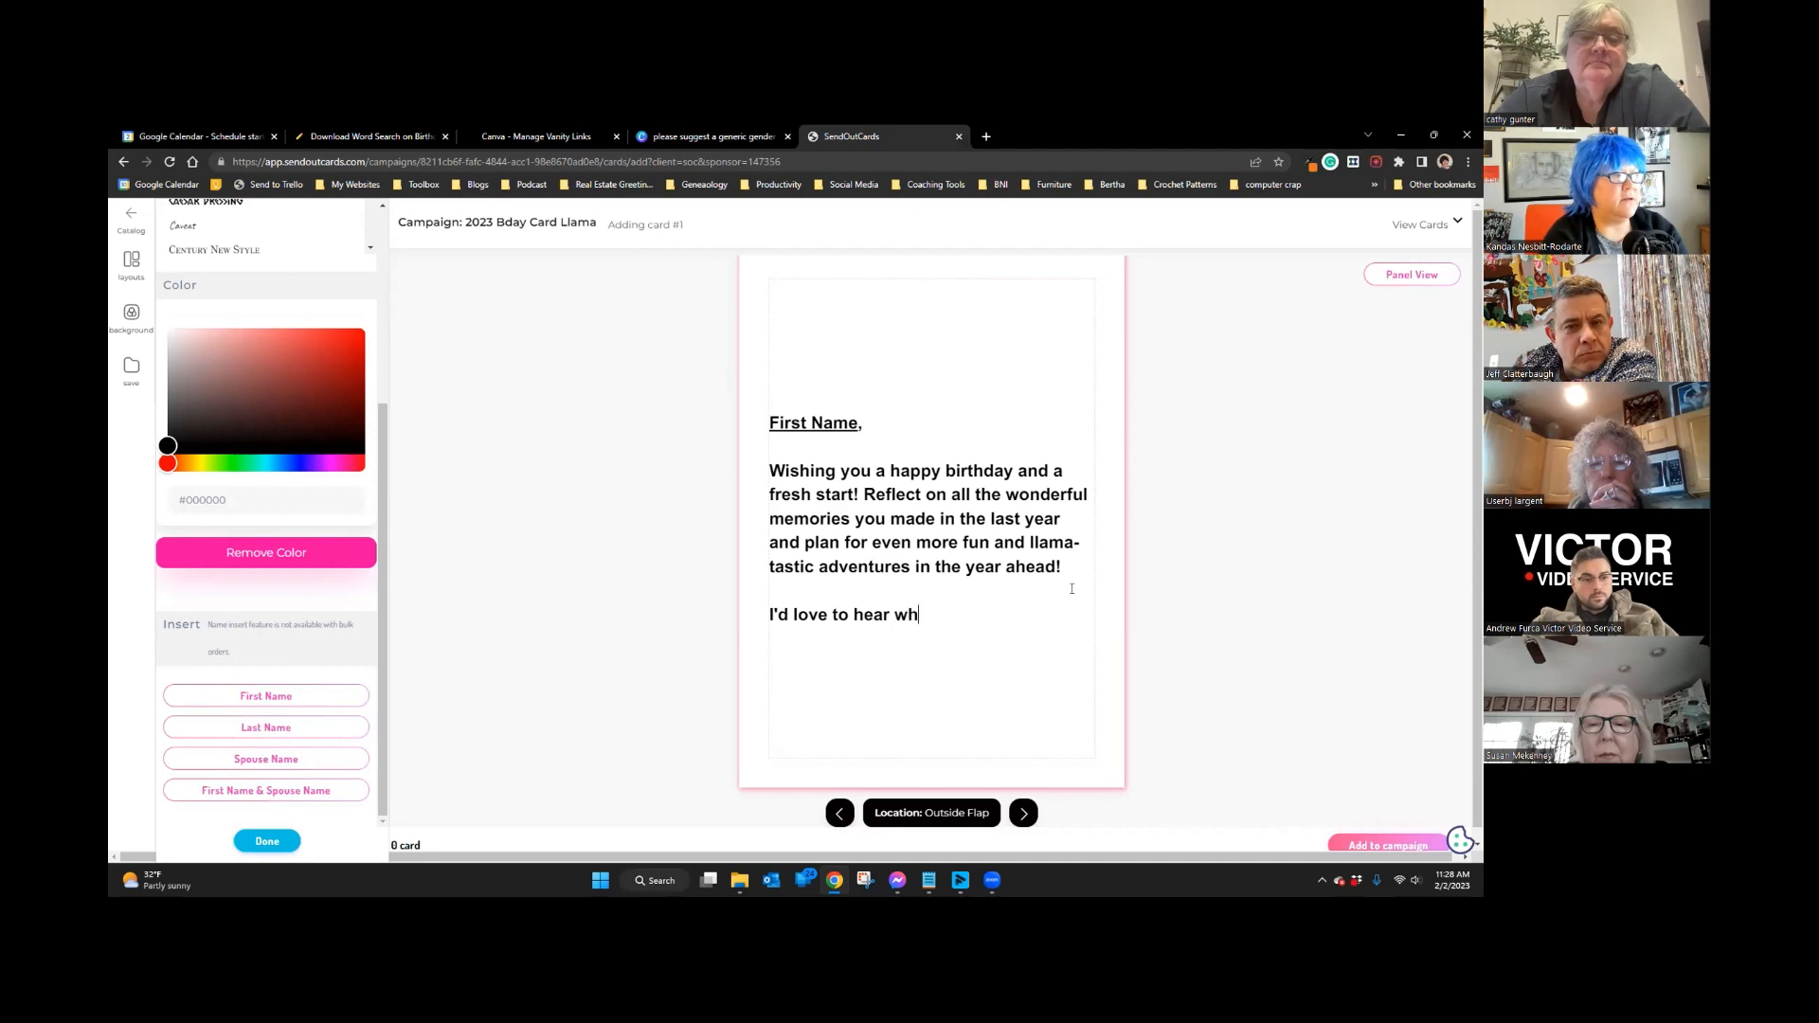
type("your big h")
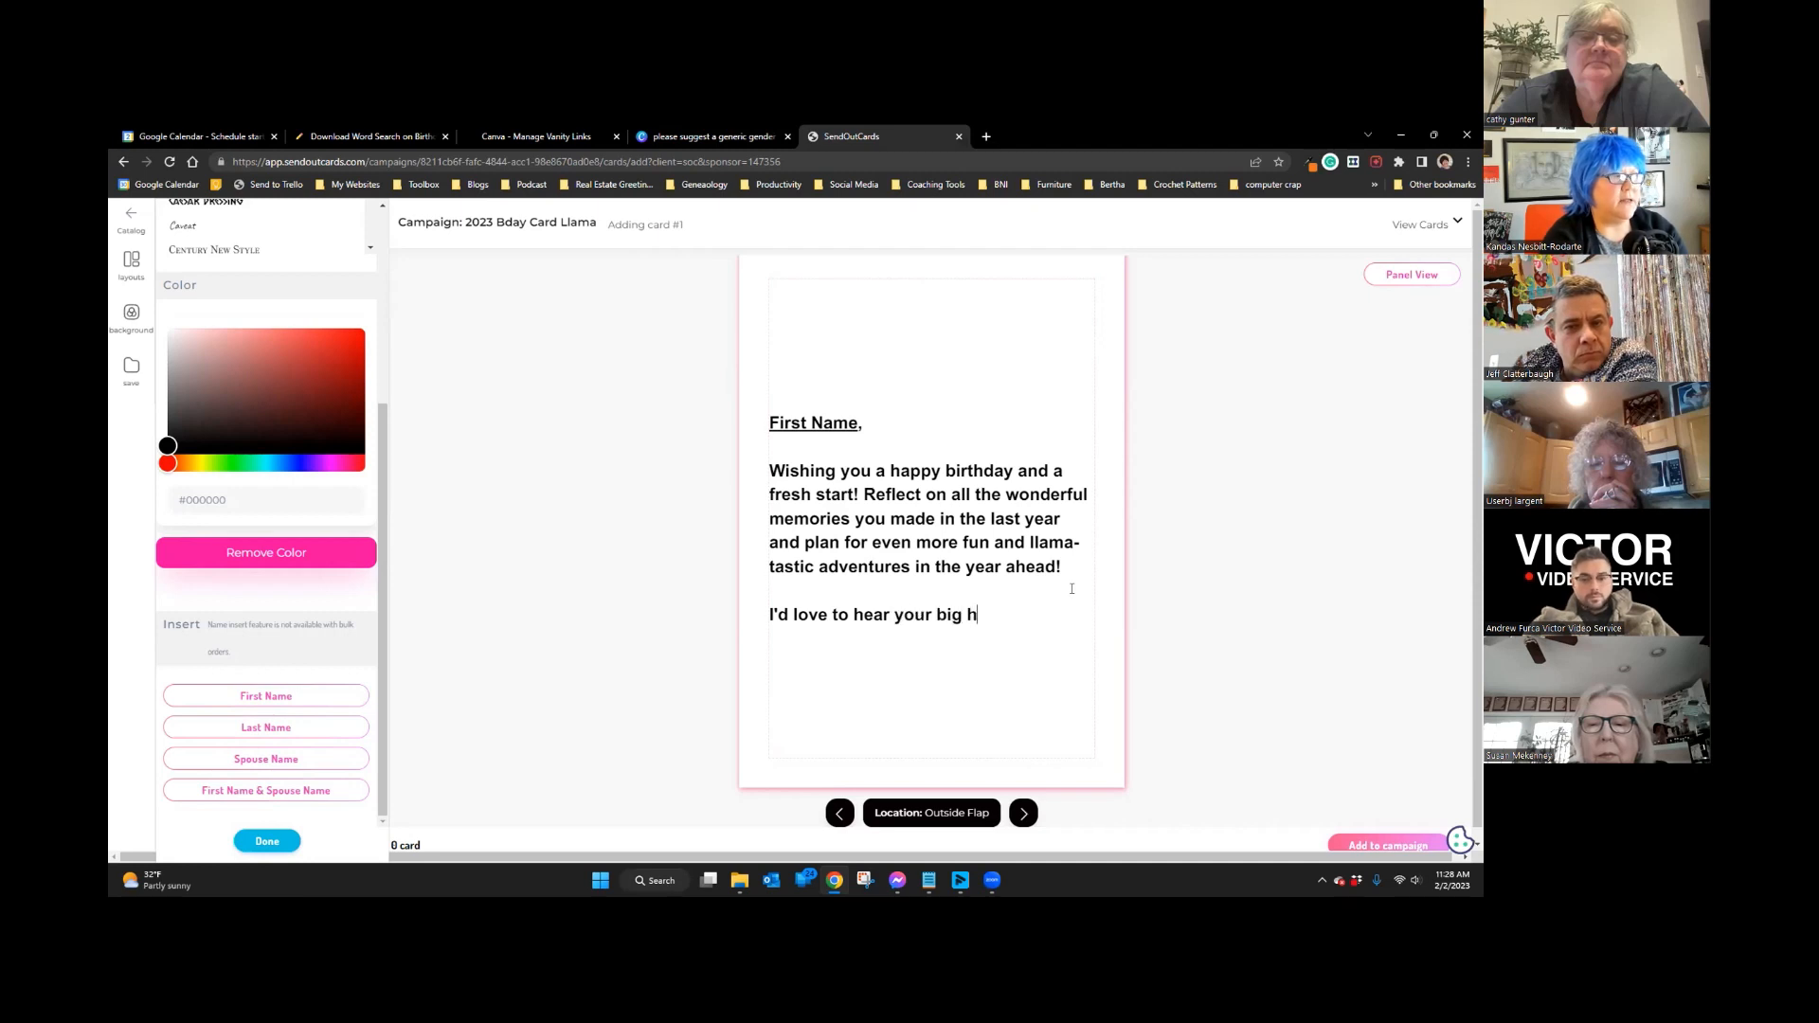
type("airy audi")
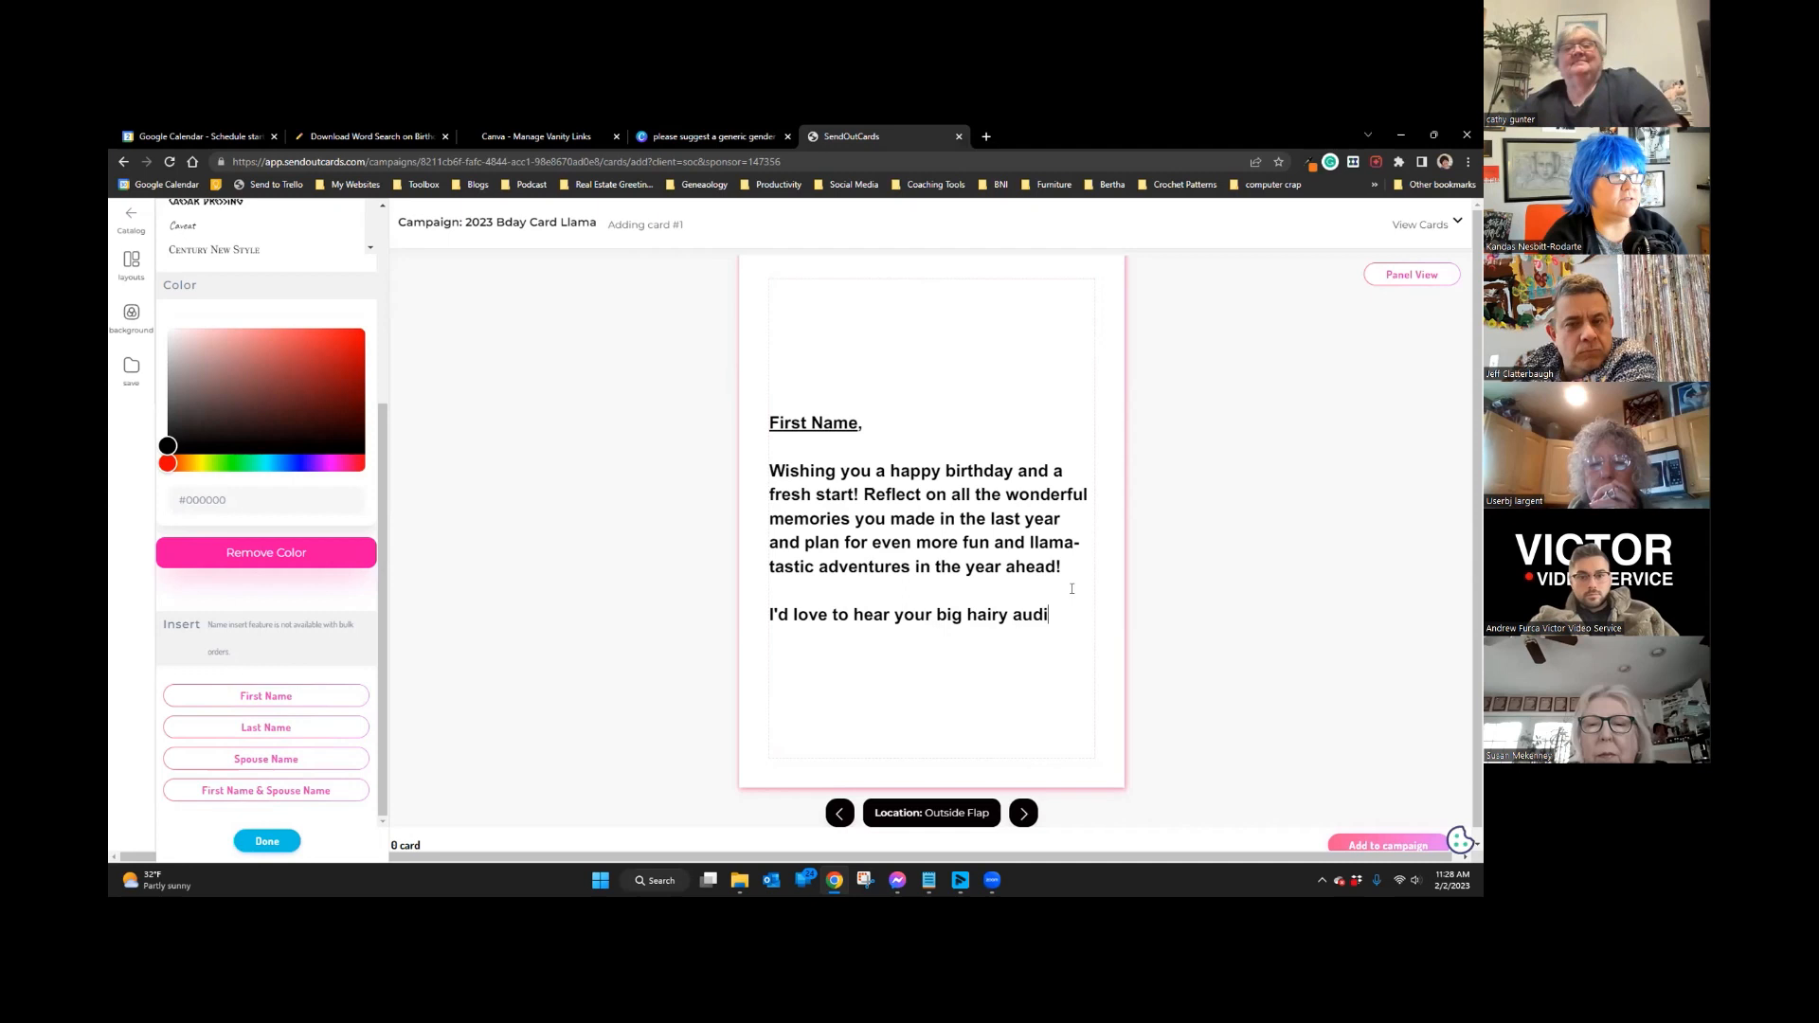
type("acious goal")
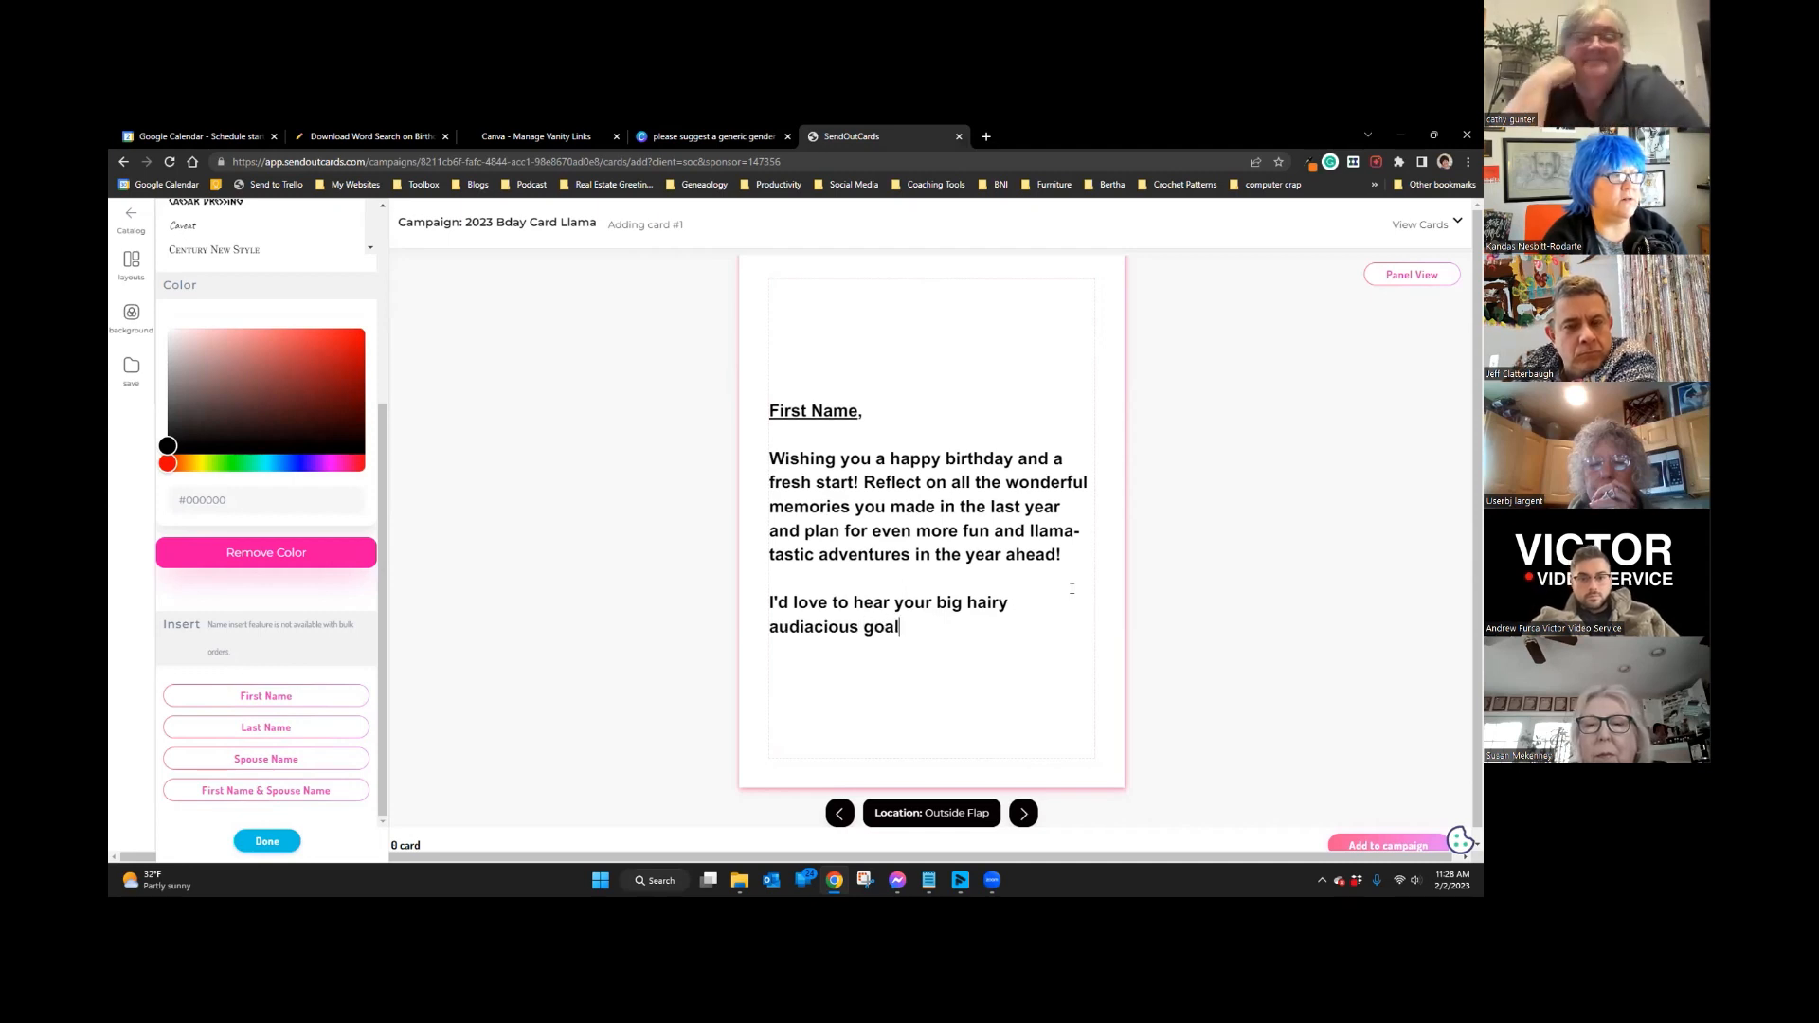
type(" for the com")
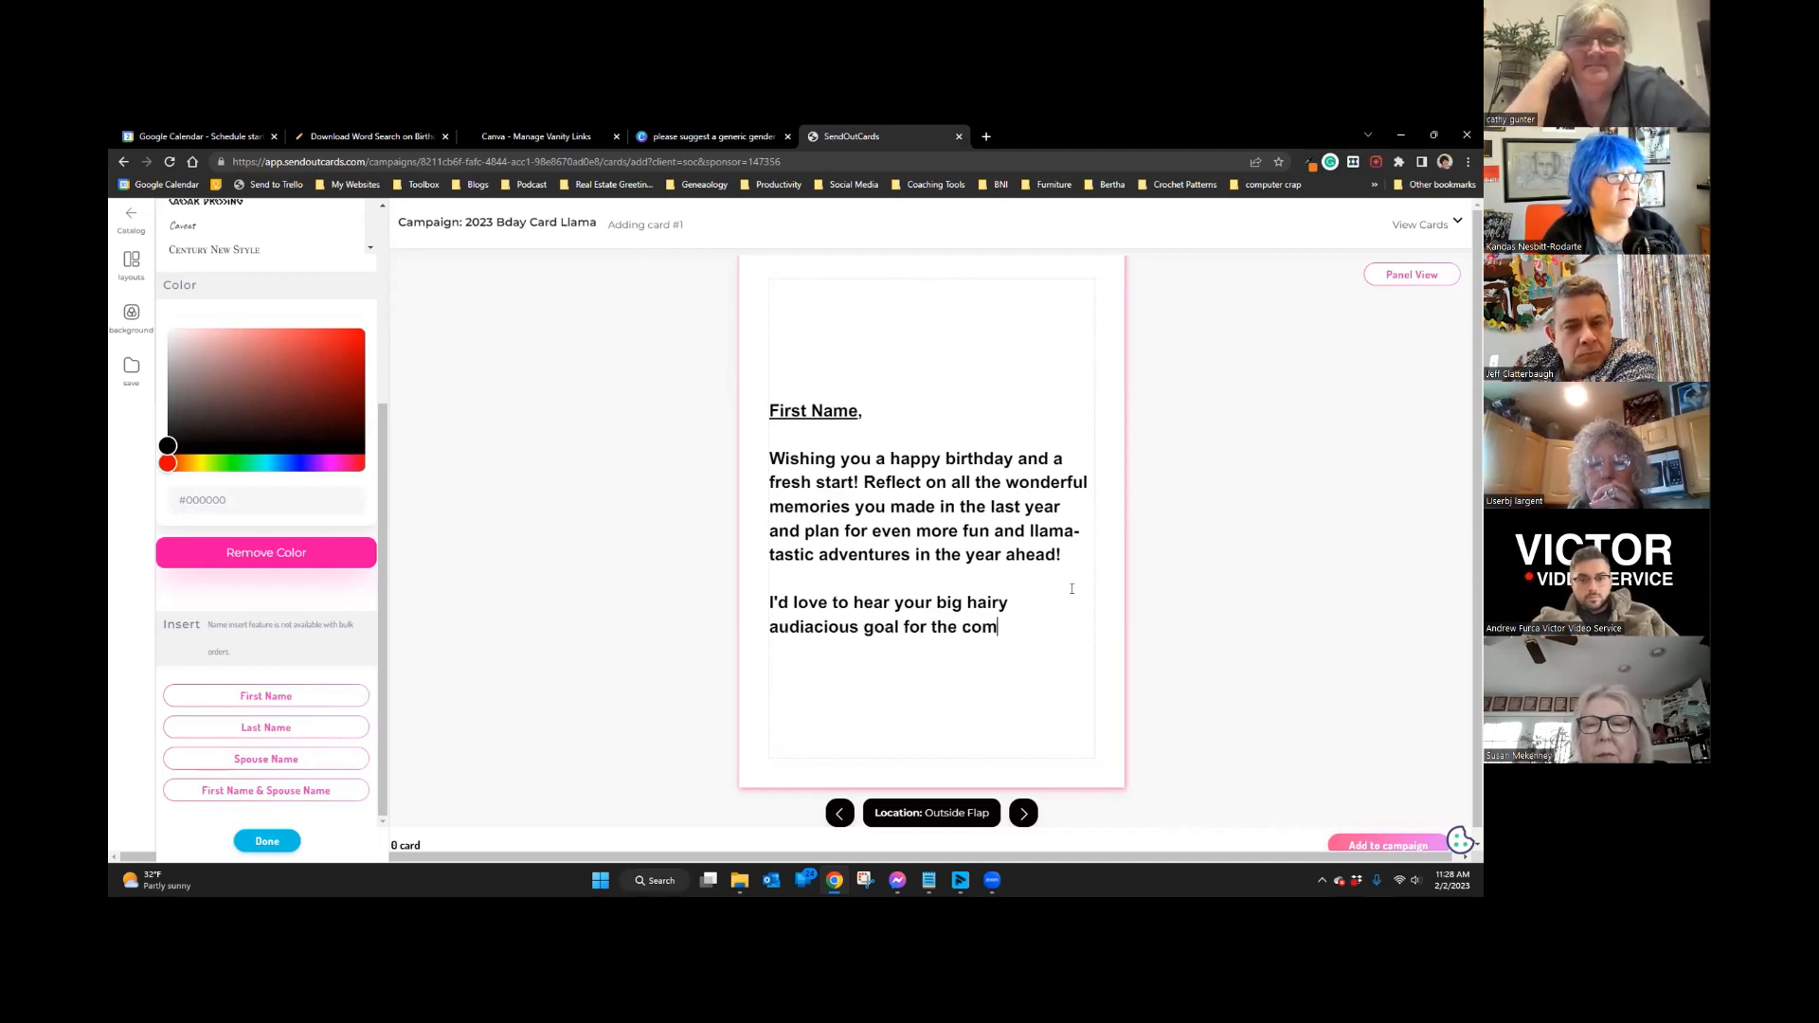
type("ing year, t")
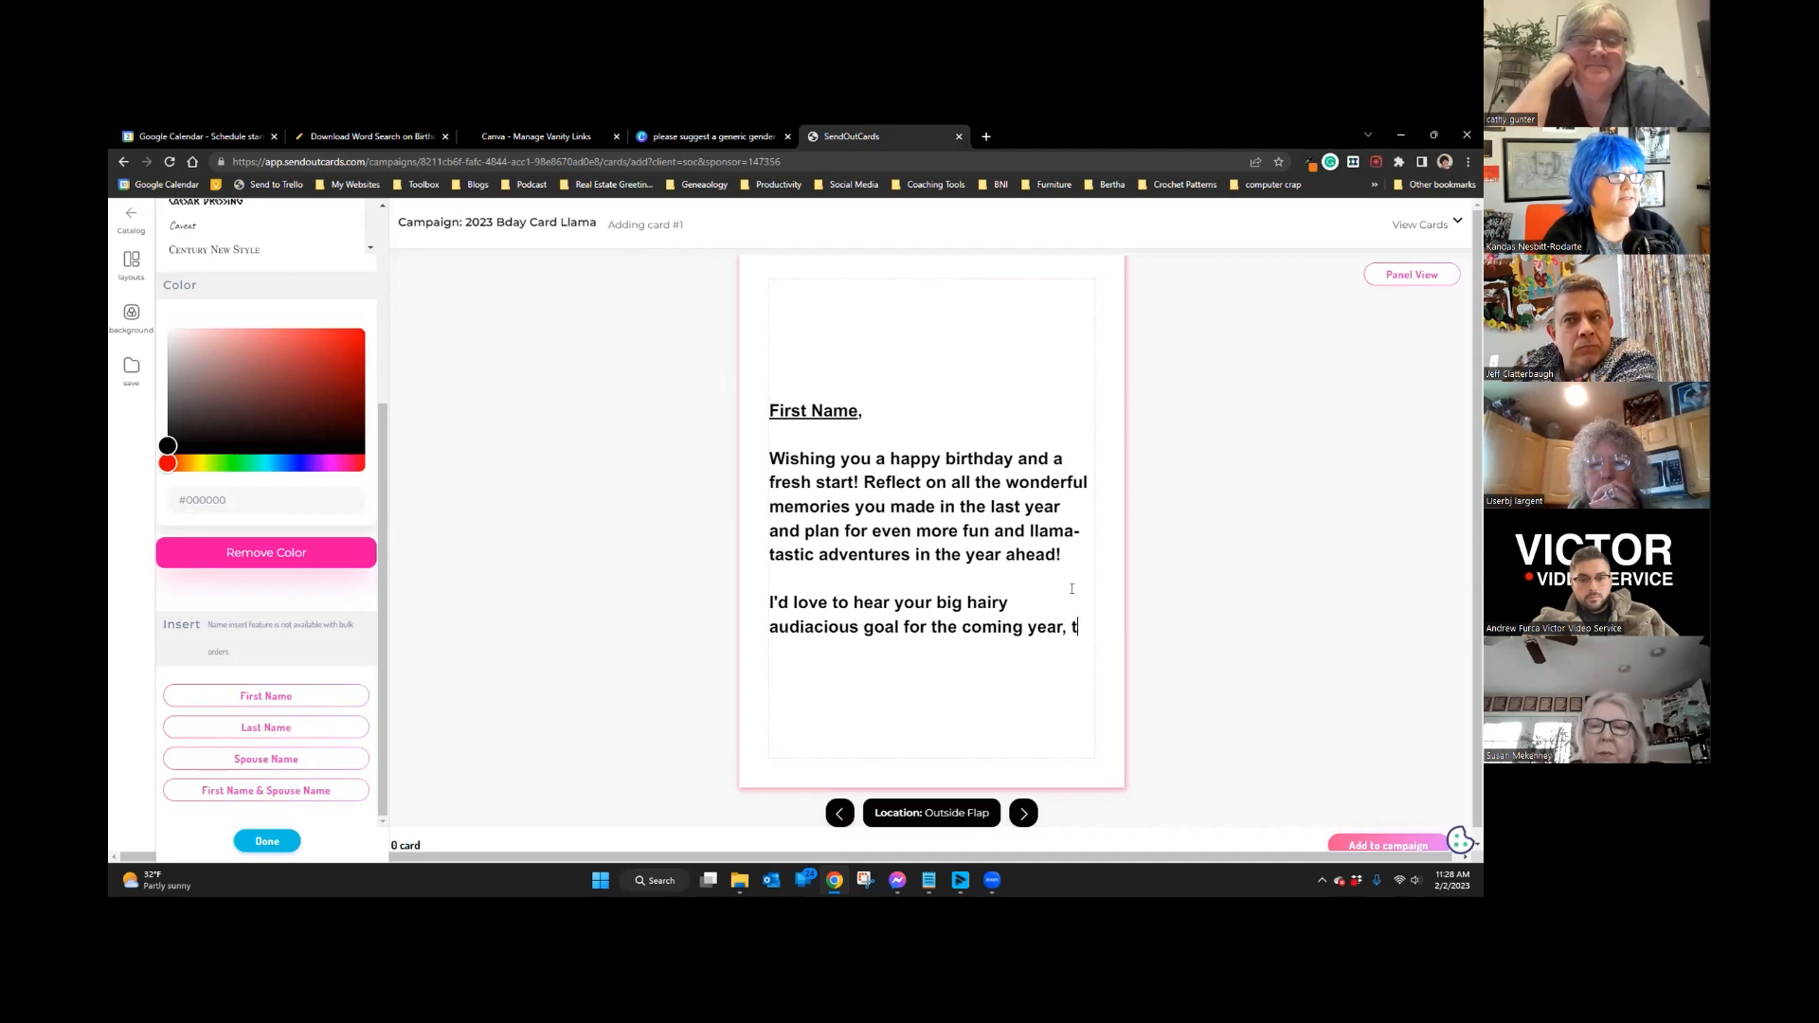
type("ext it to ")
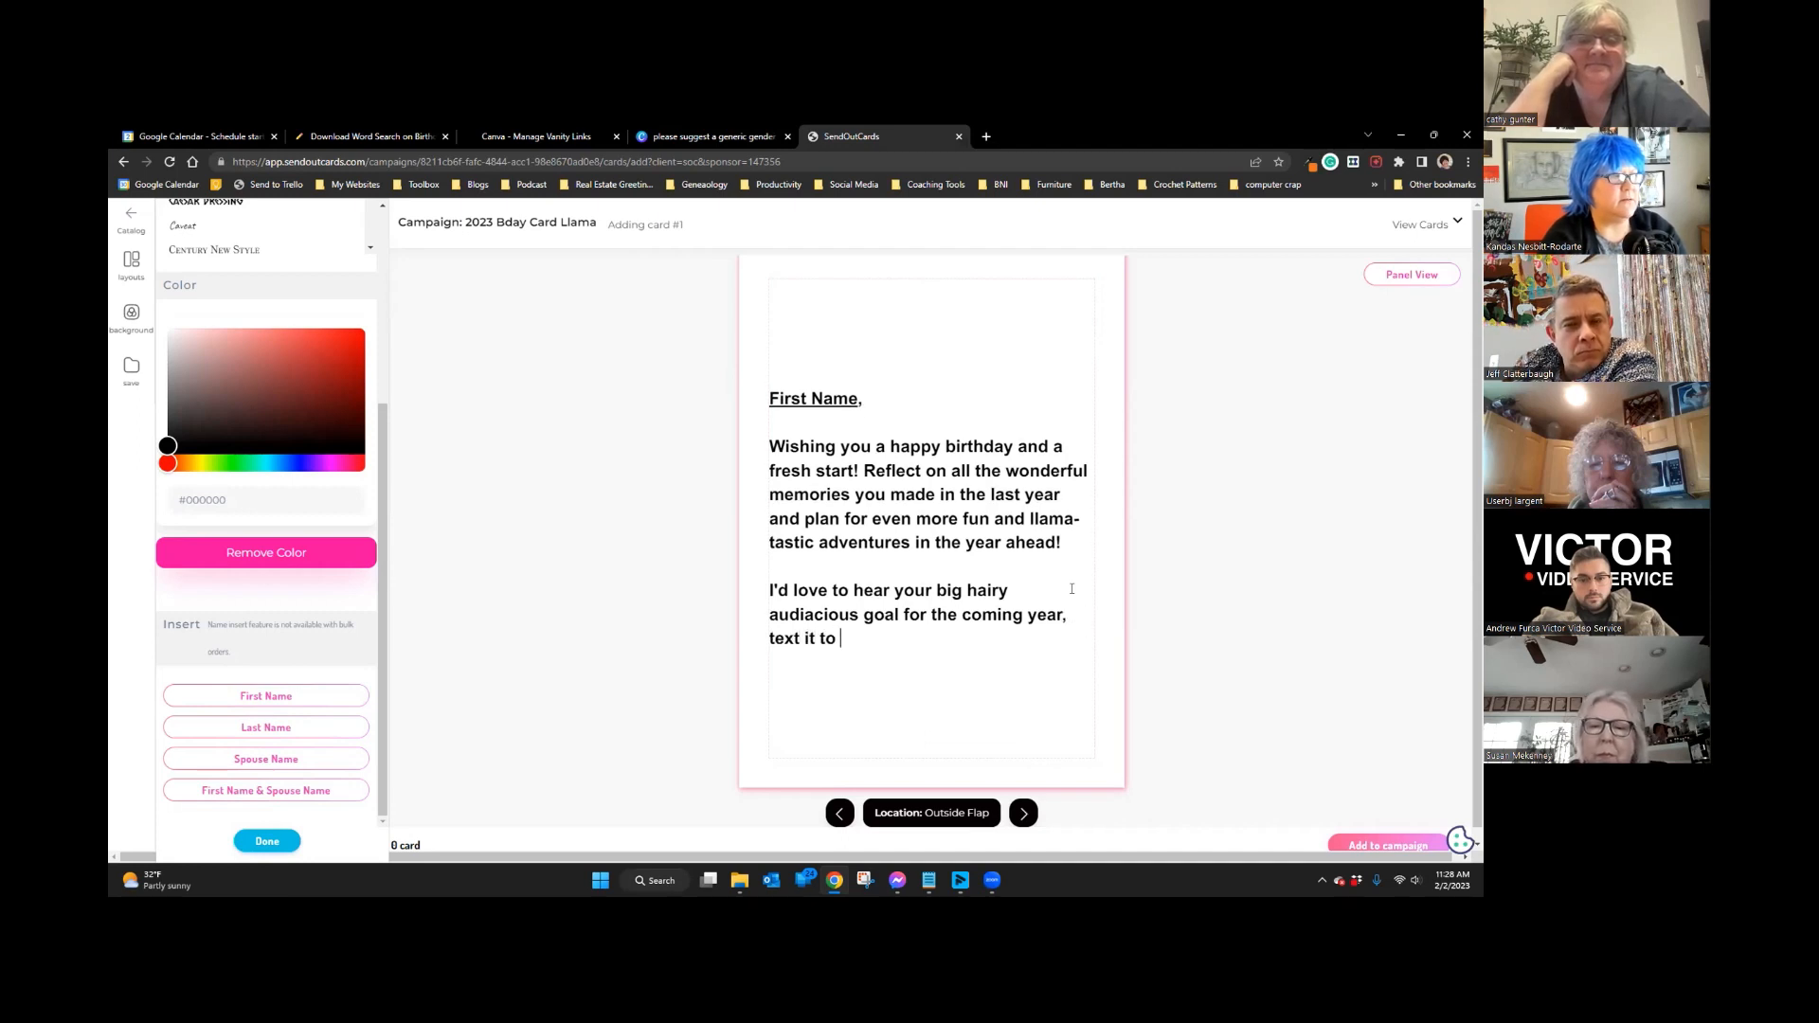
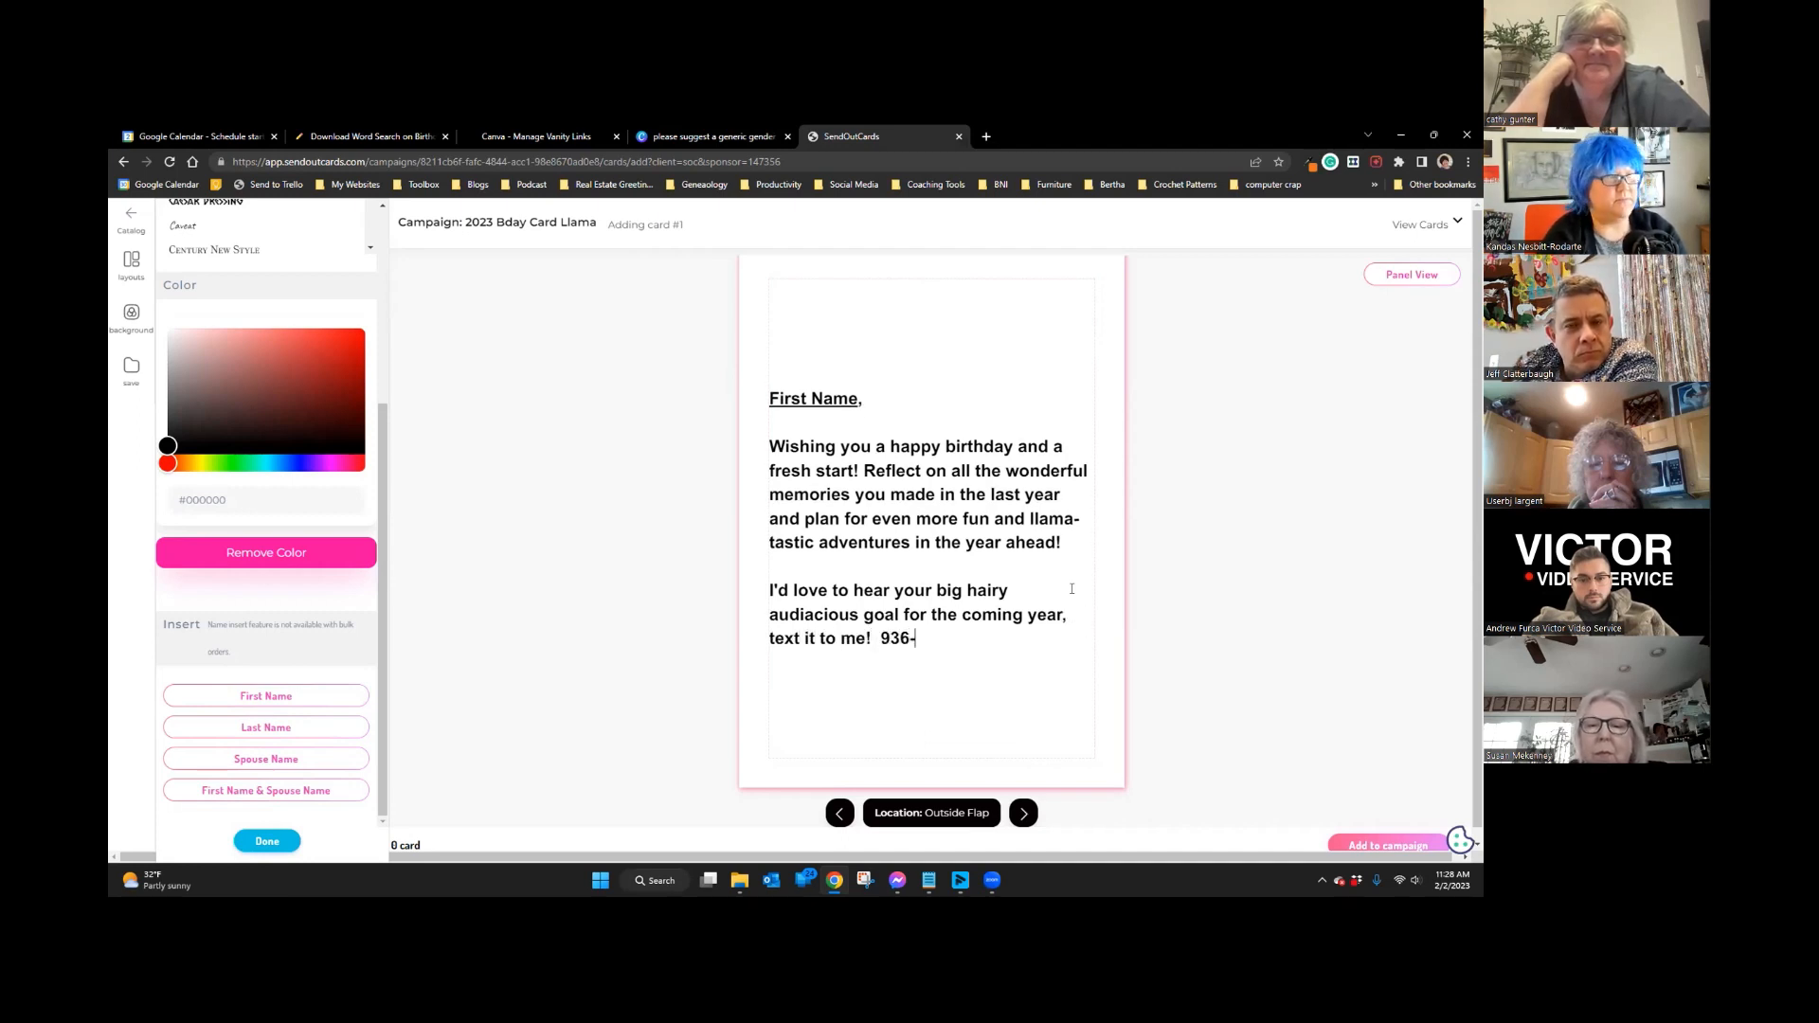
Step: Add the sender's name and phone number as a signature on separate lines
key("Return")
key("Return")
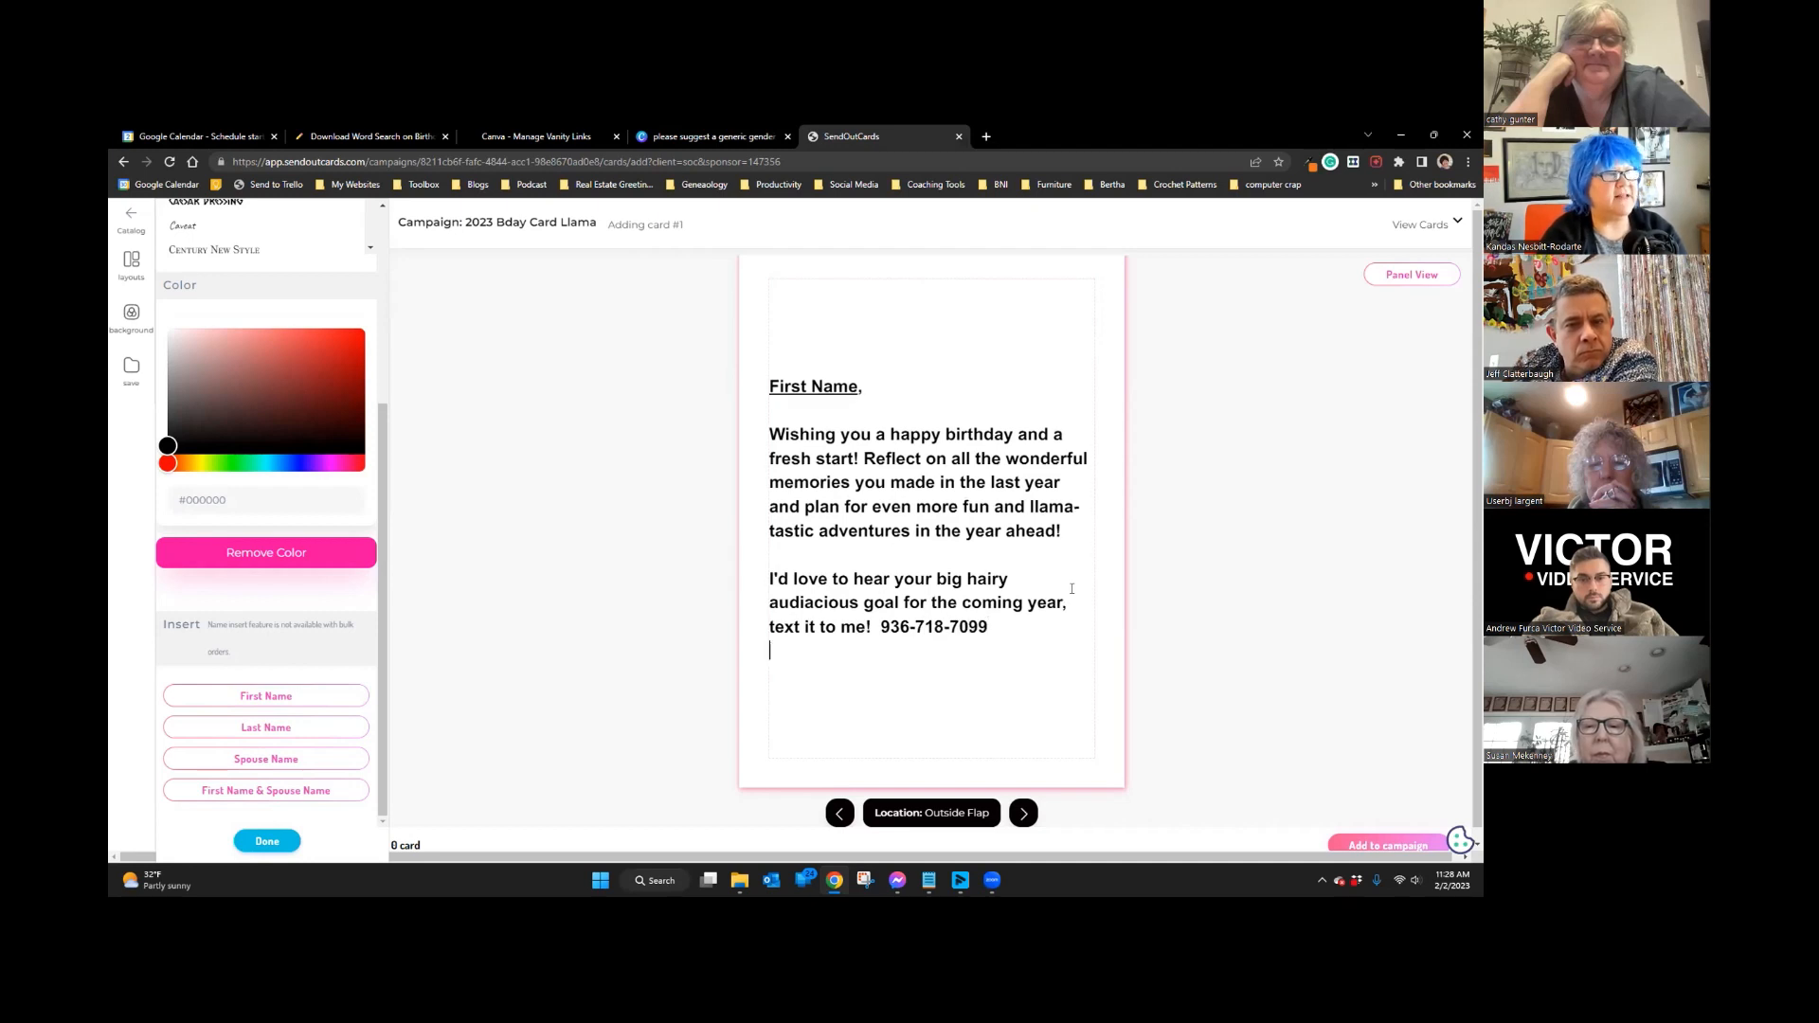
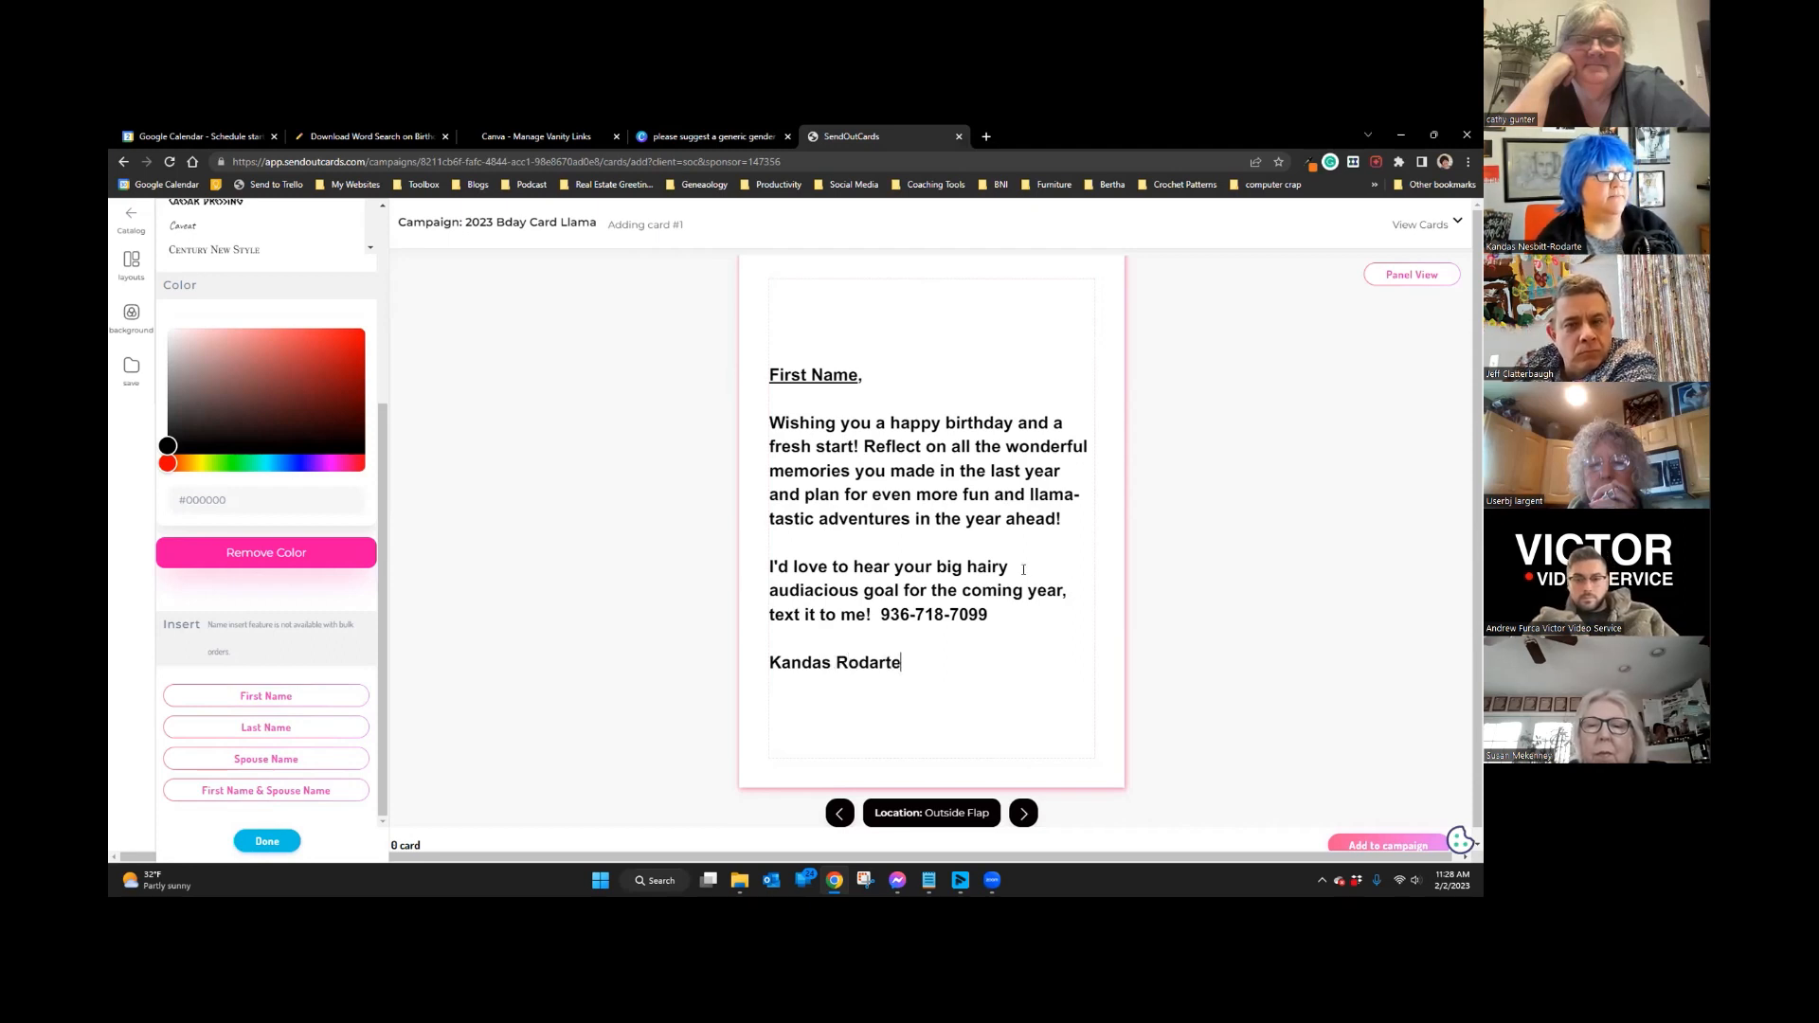
left_click_drag(988, 614, 871, 605)
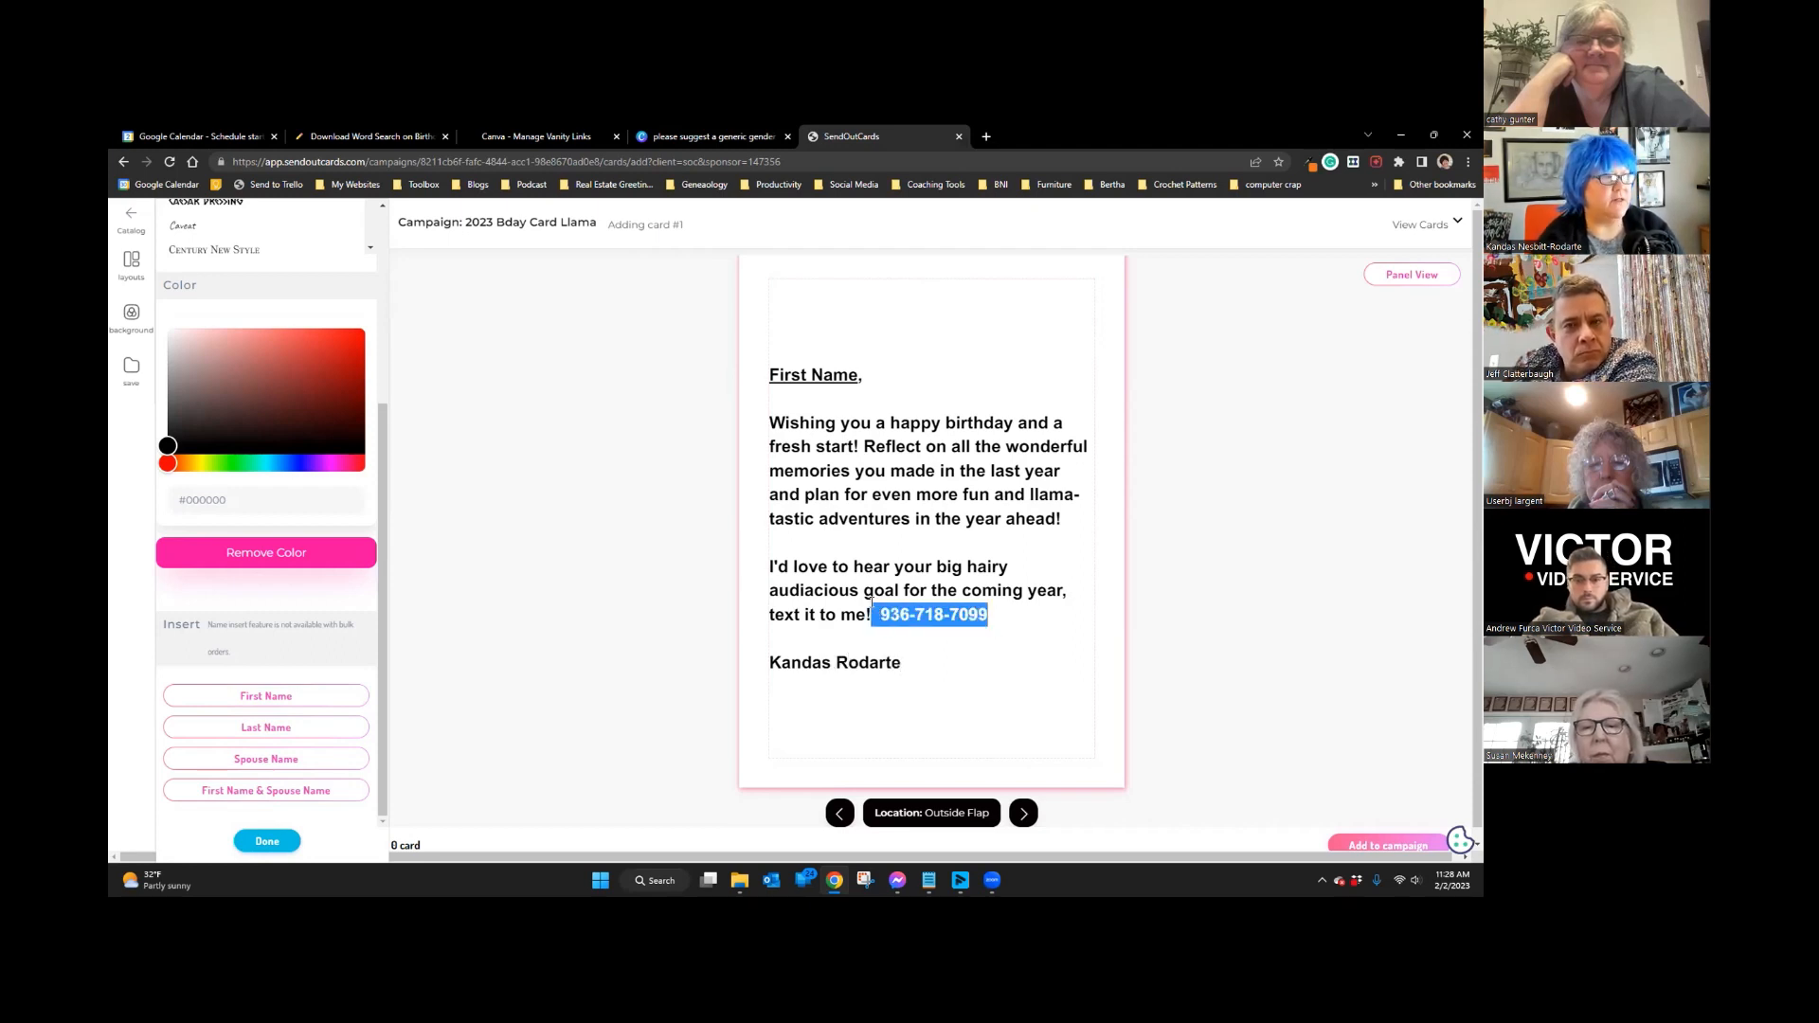
key("BackSpace")
left_click(989, 687)
key("Return")
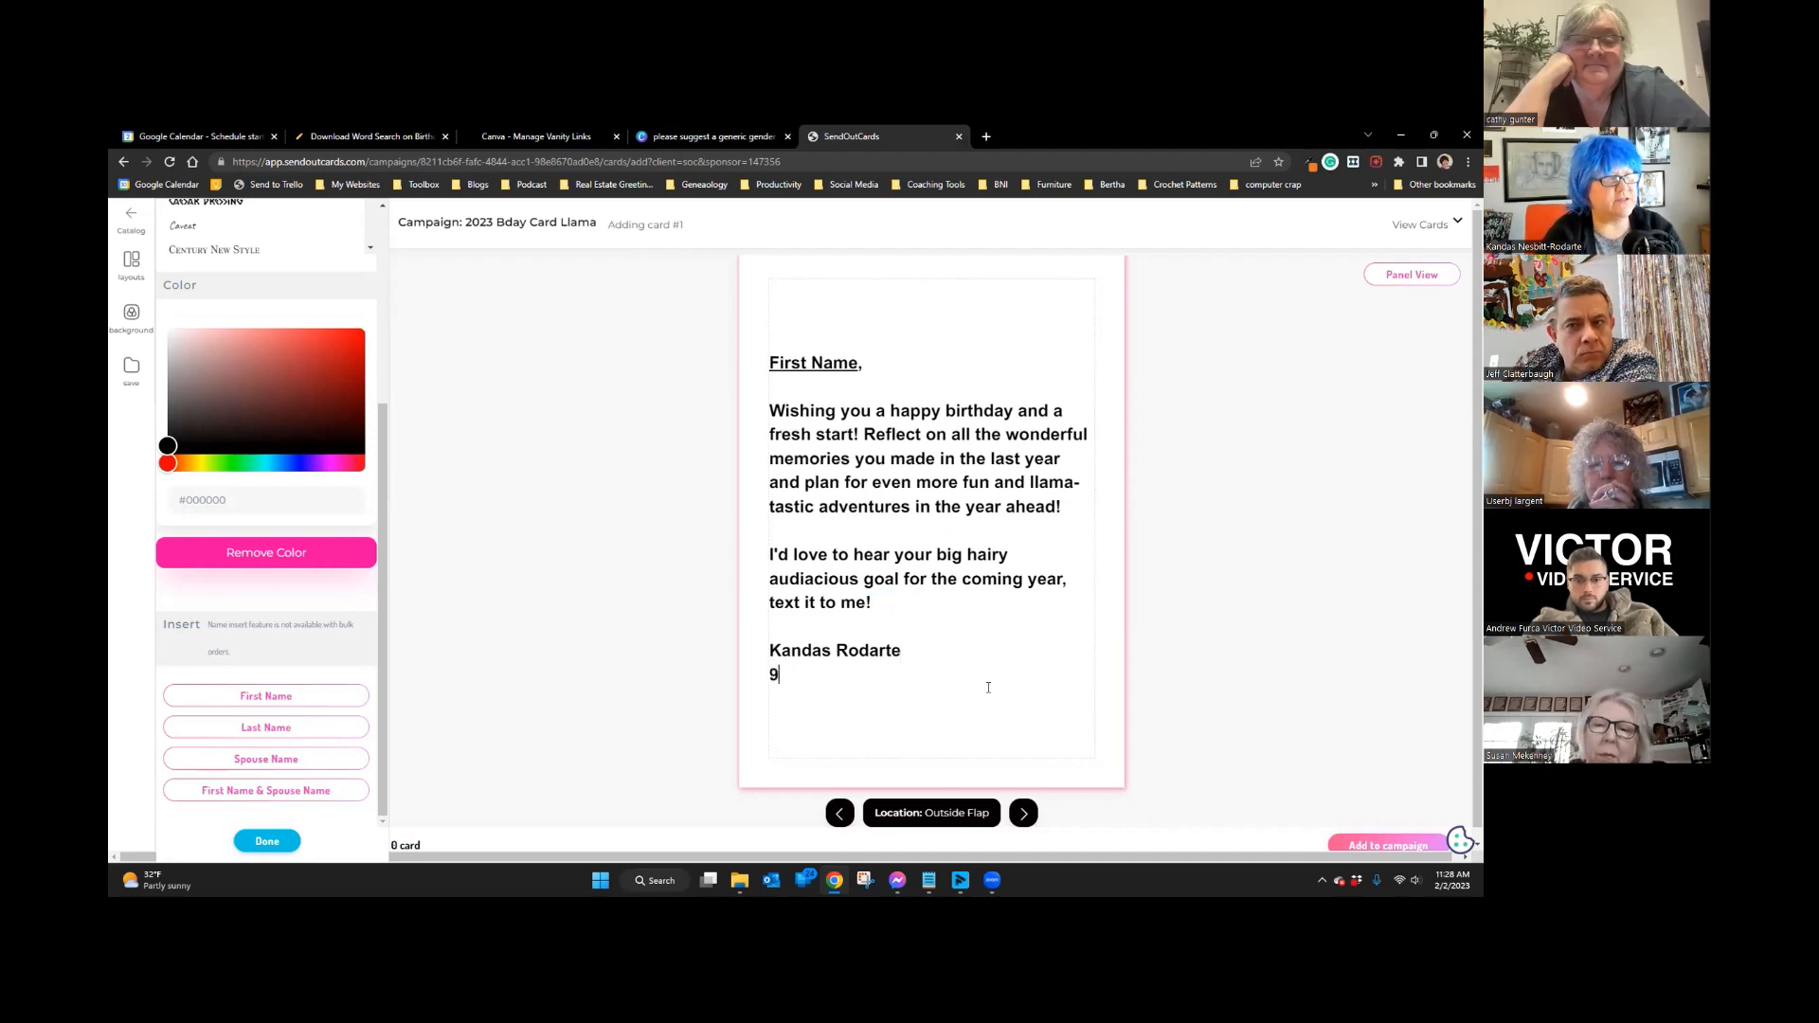
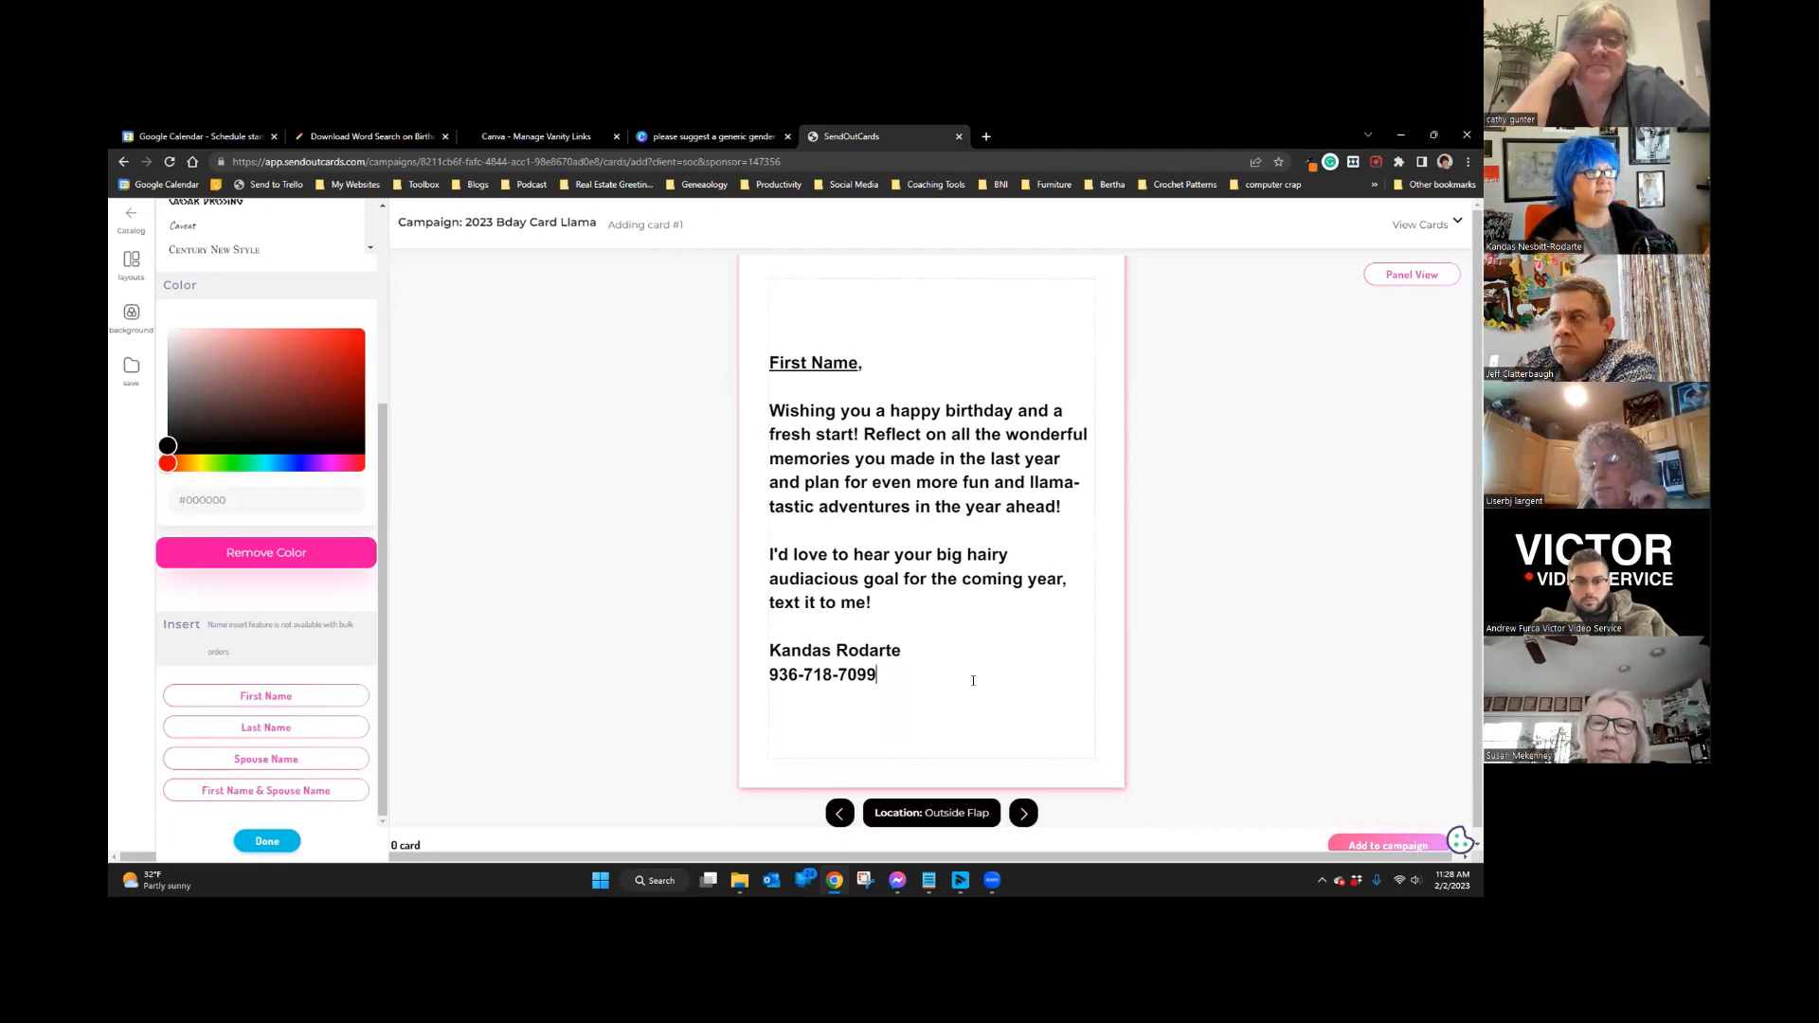
Step: Select the message text and copy dark brown #332219 from the Eye Dropper palette
left_click_drag(877, 674, 763, 360)
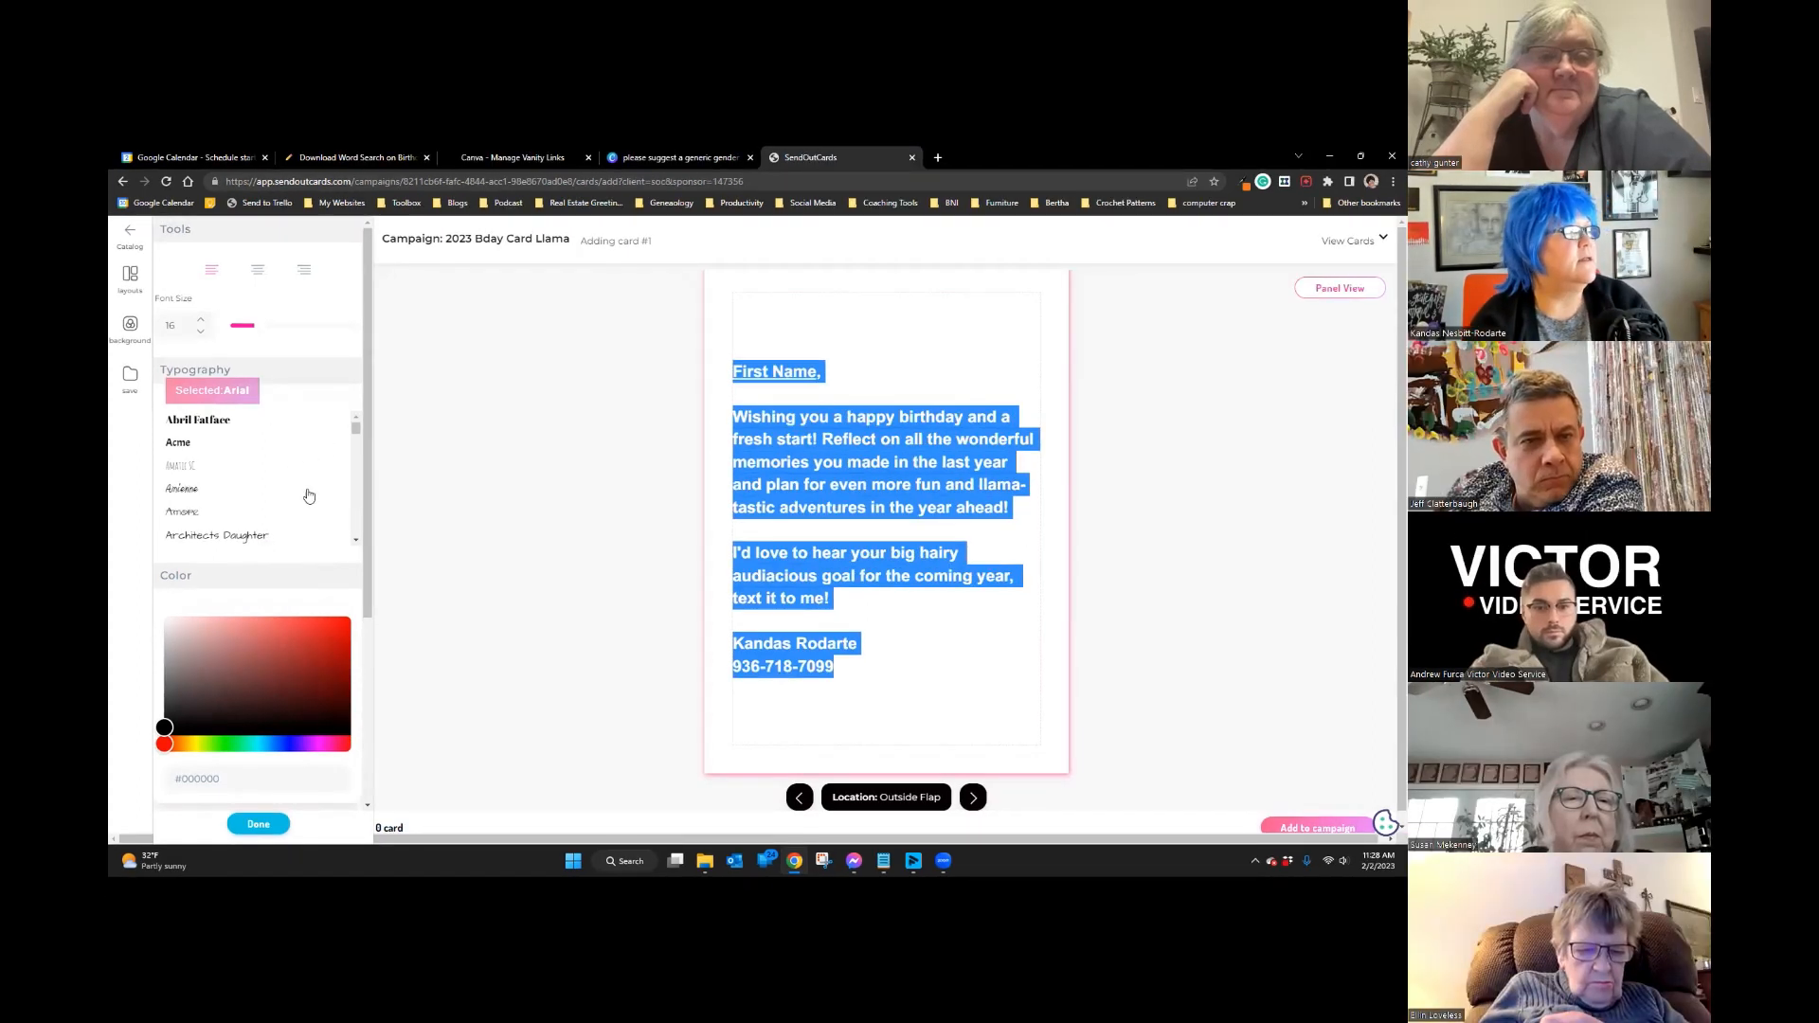
scroll(268, 456, "down", 3)
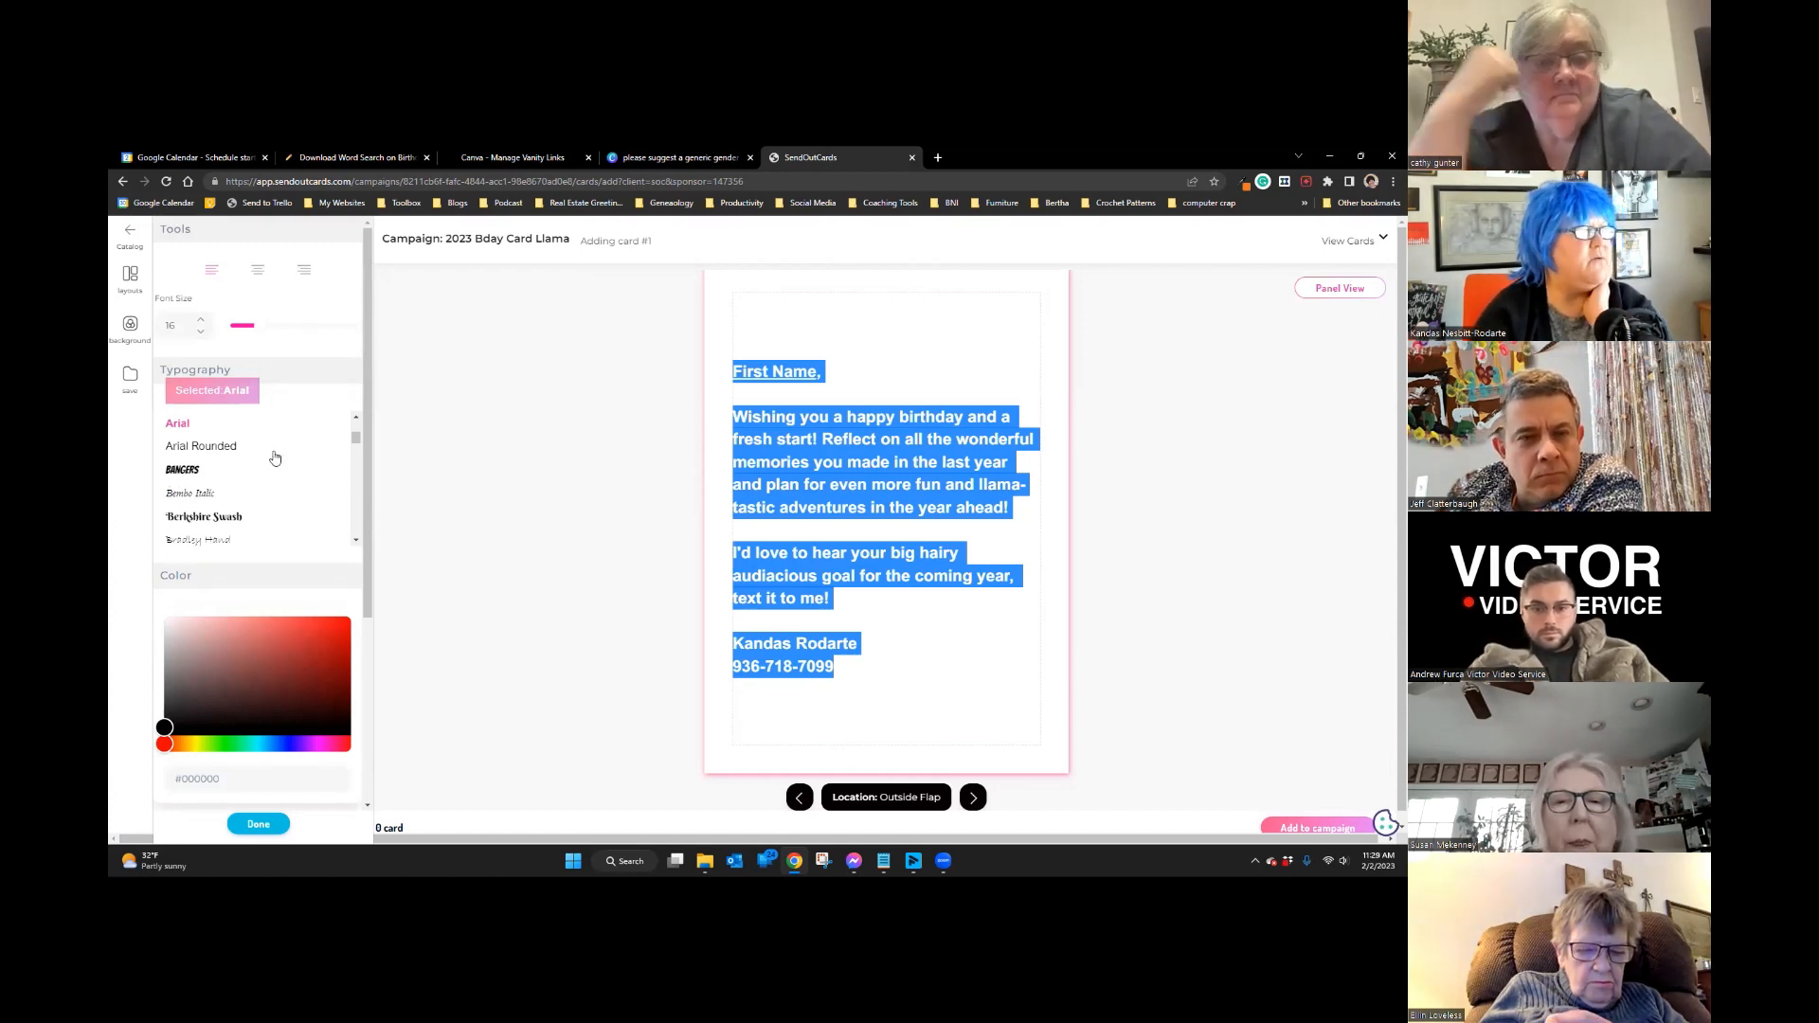
scroll(275, 459, "down", 5)
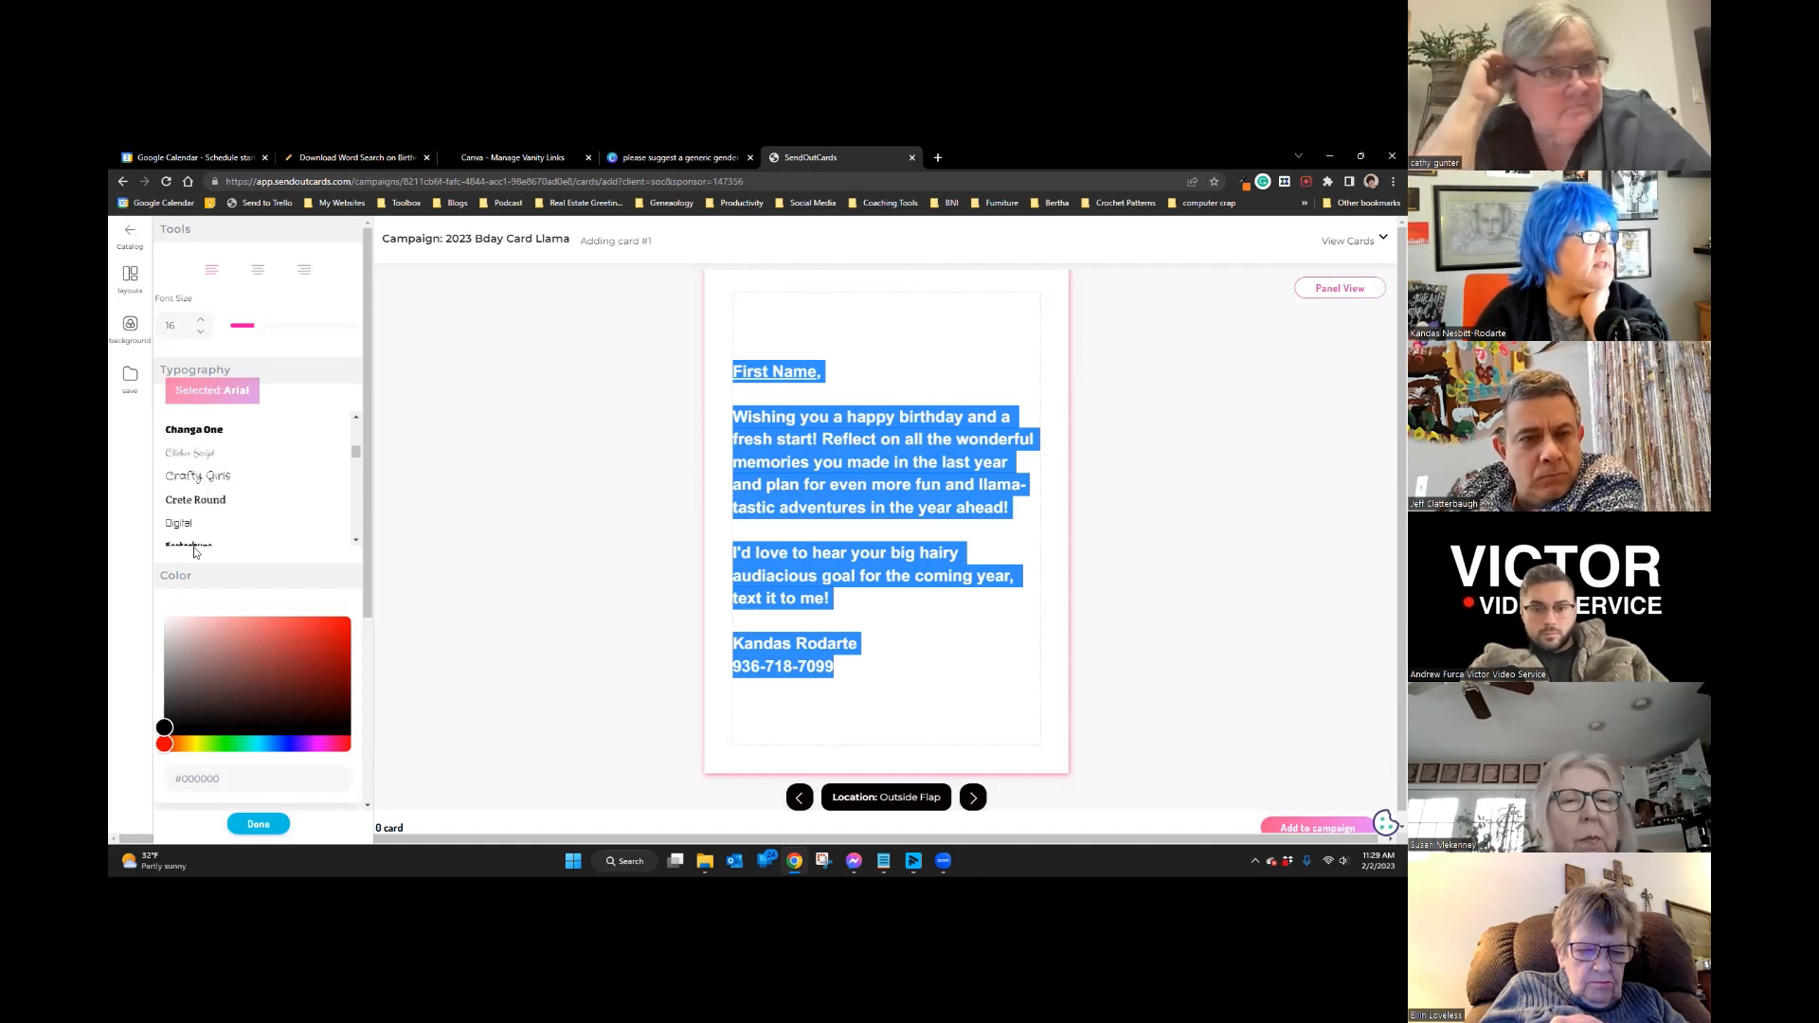
left_click(244, 779)
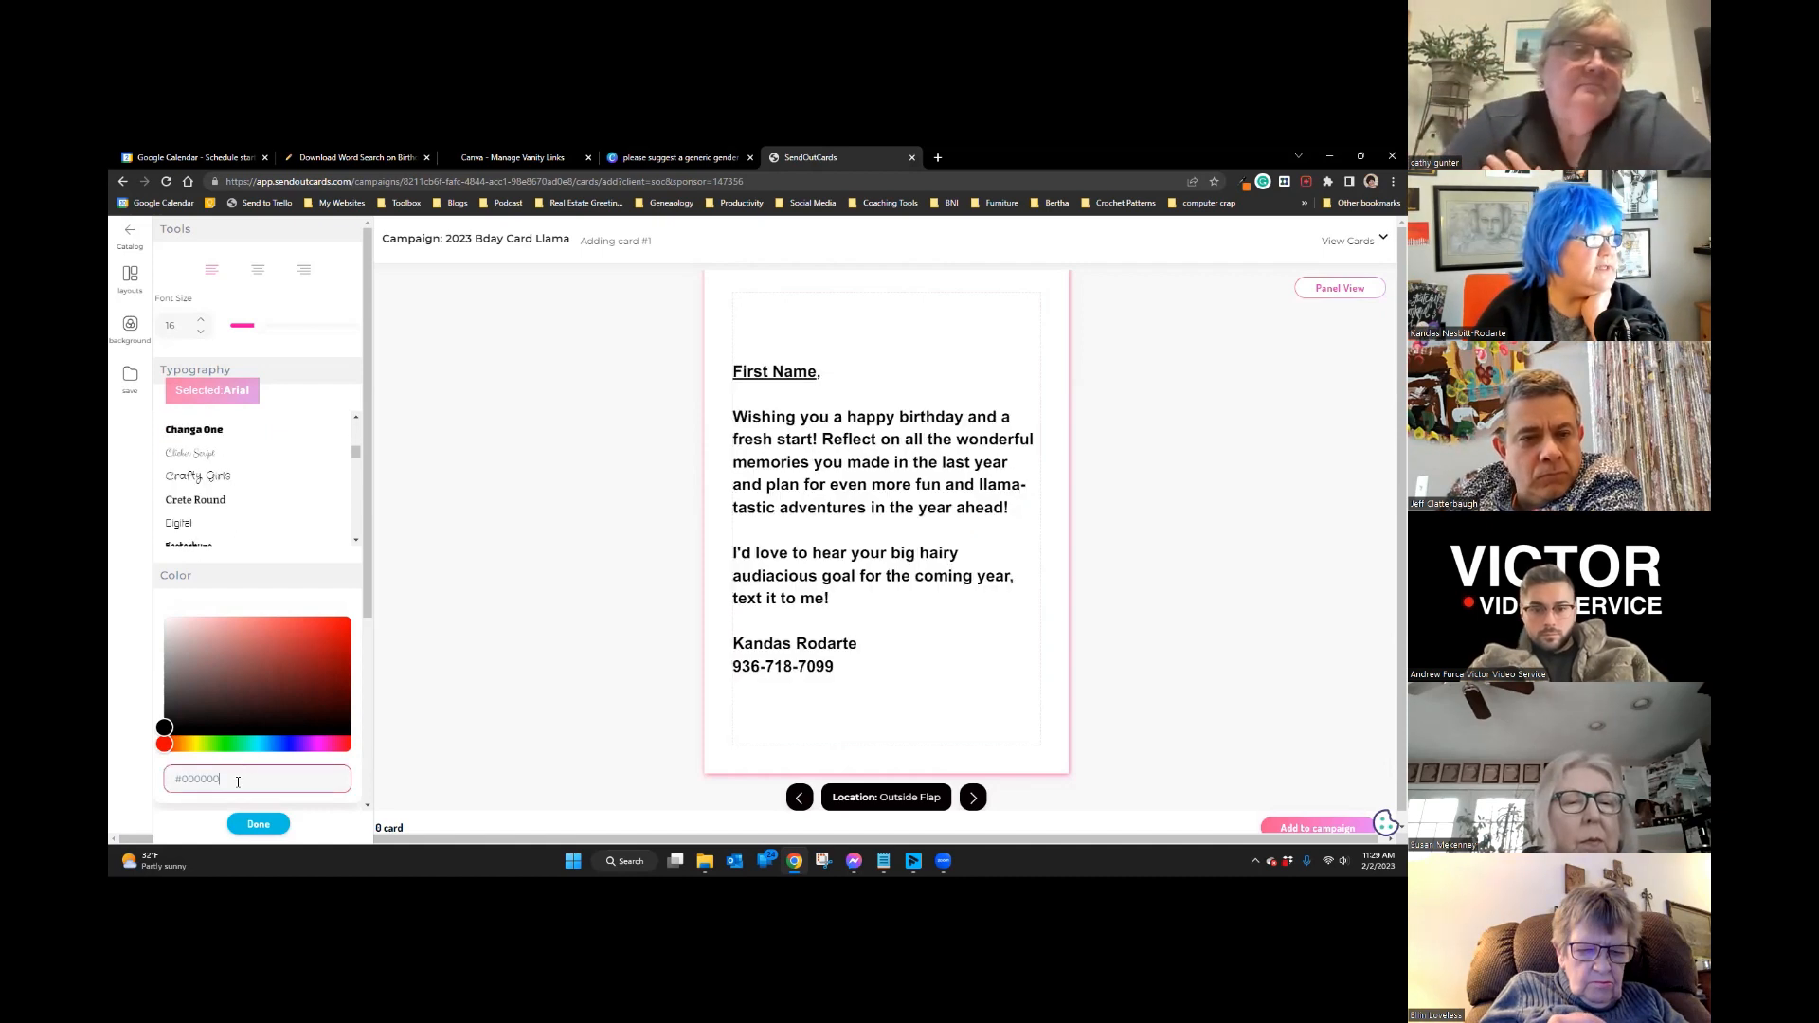
double_click(301, 781)
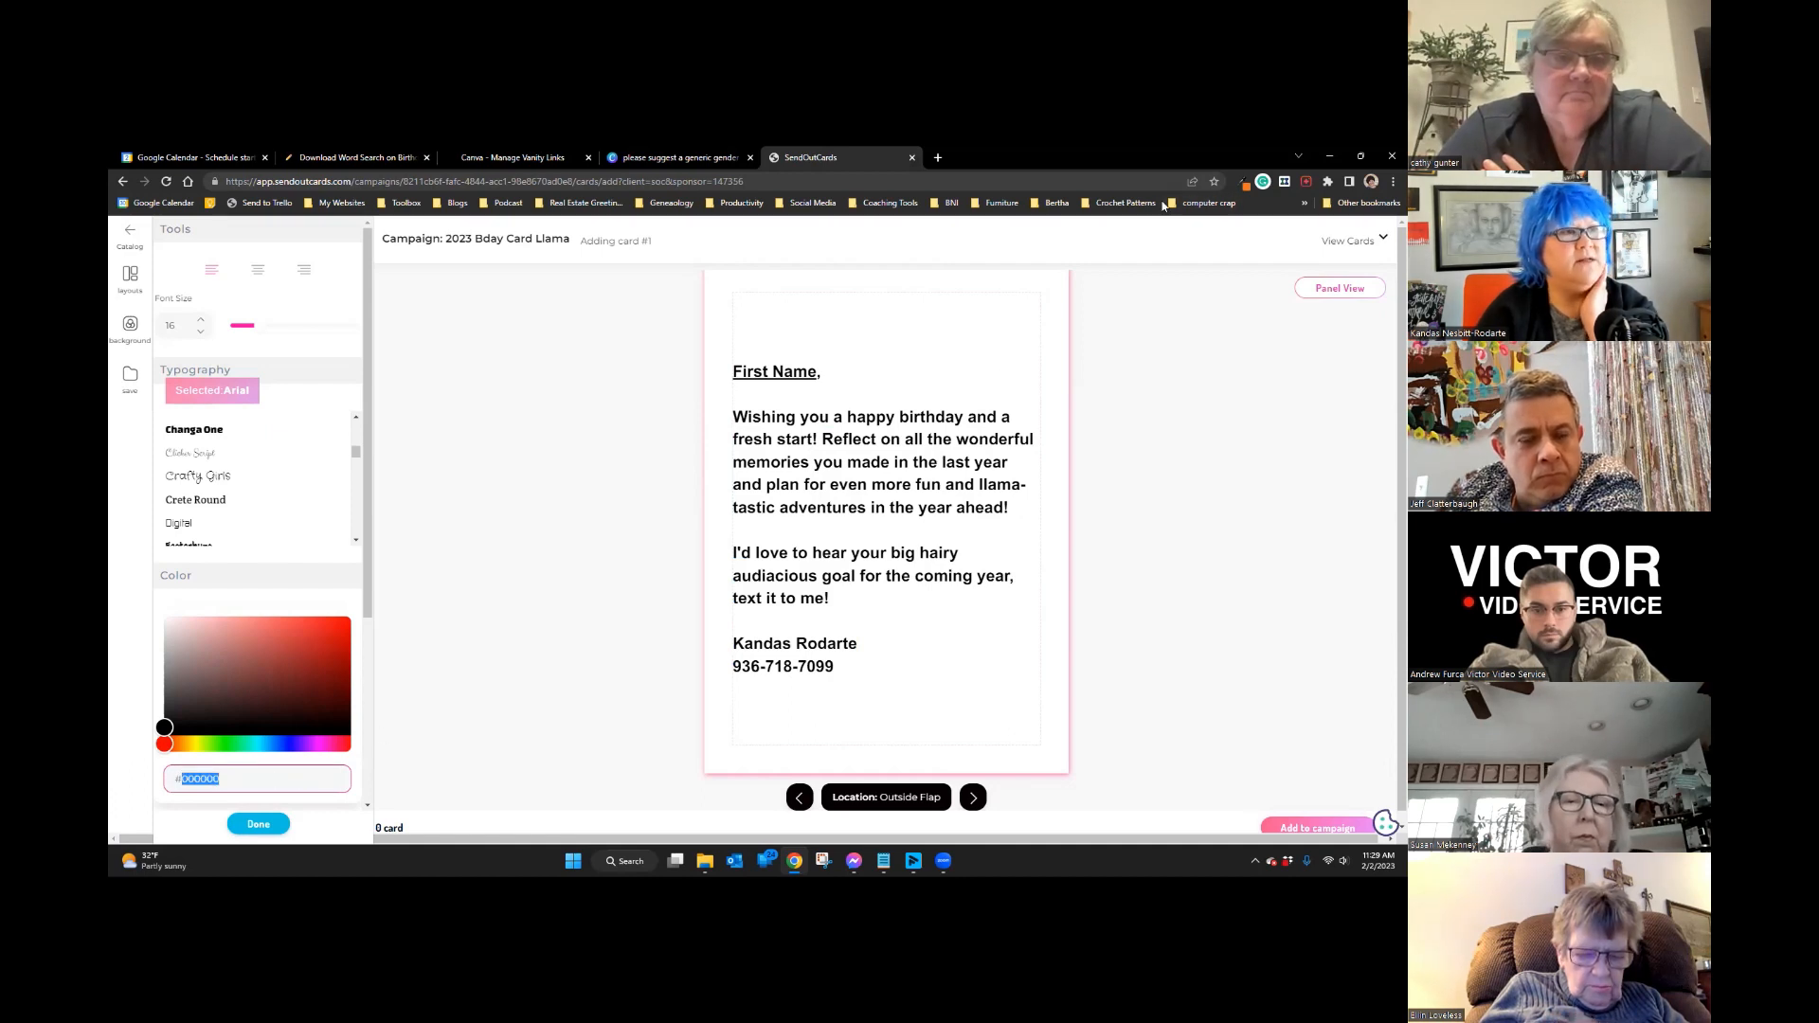
left_click(1245, 185)
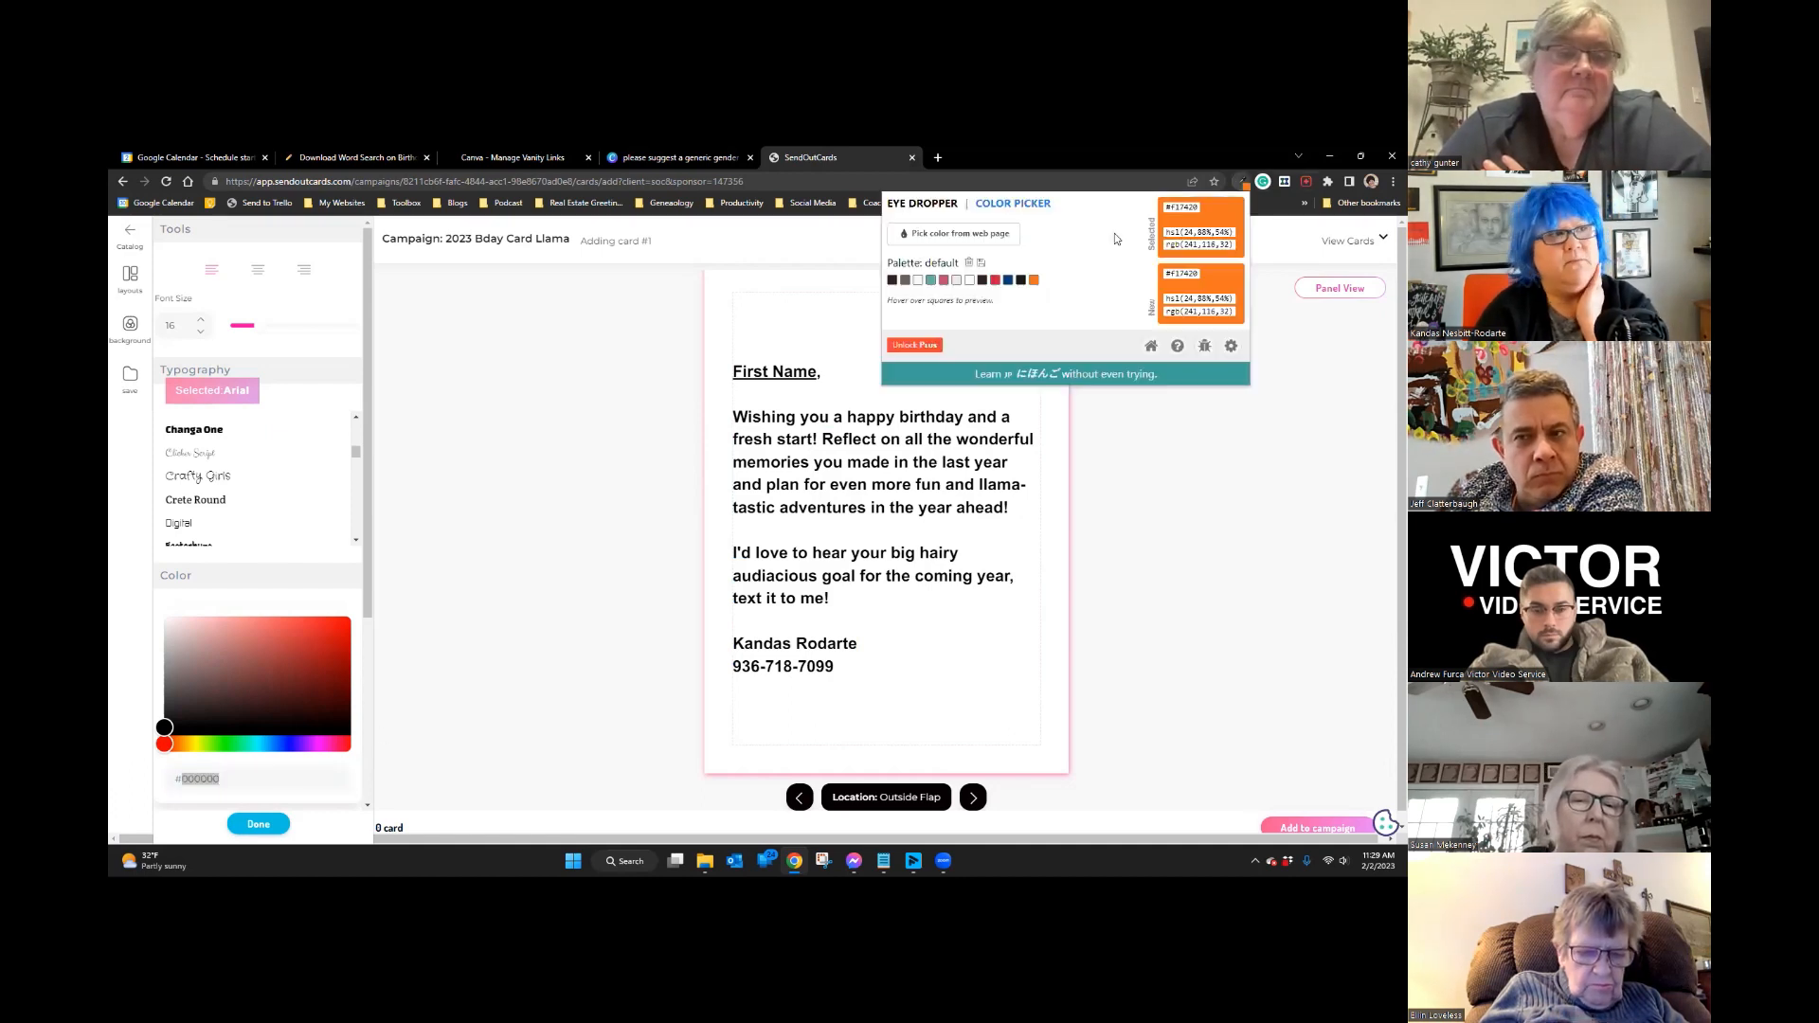
left_click(891, 280)
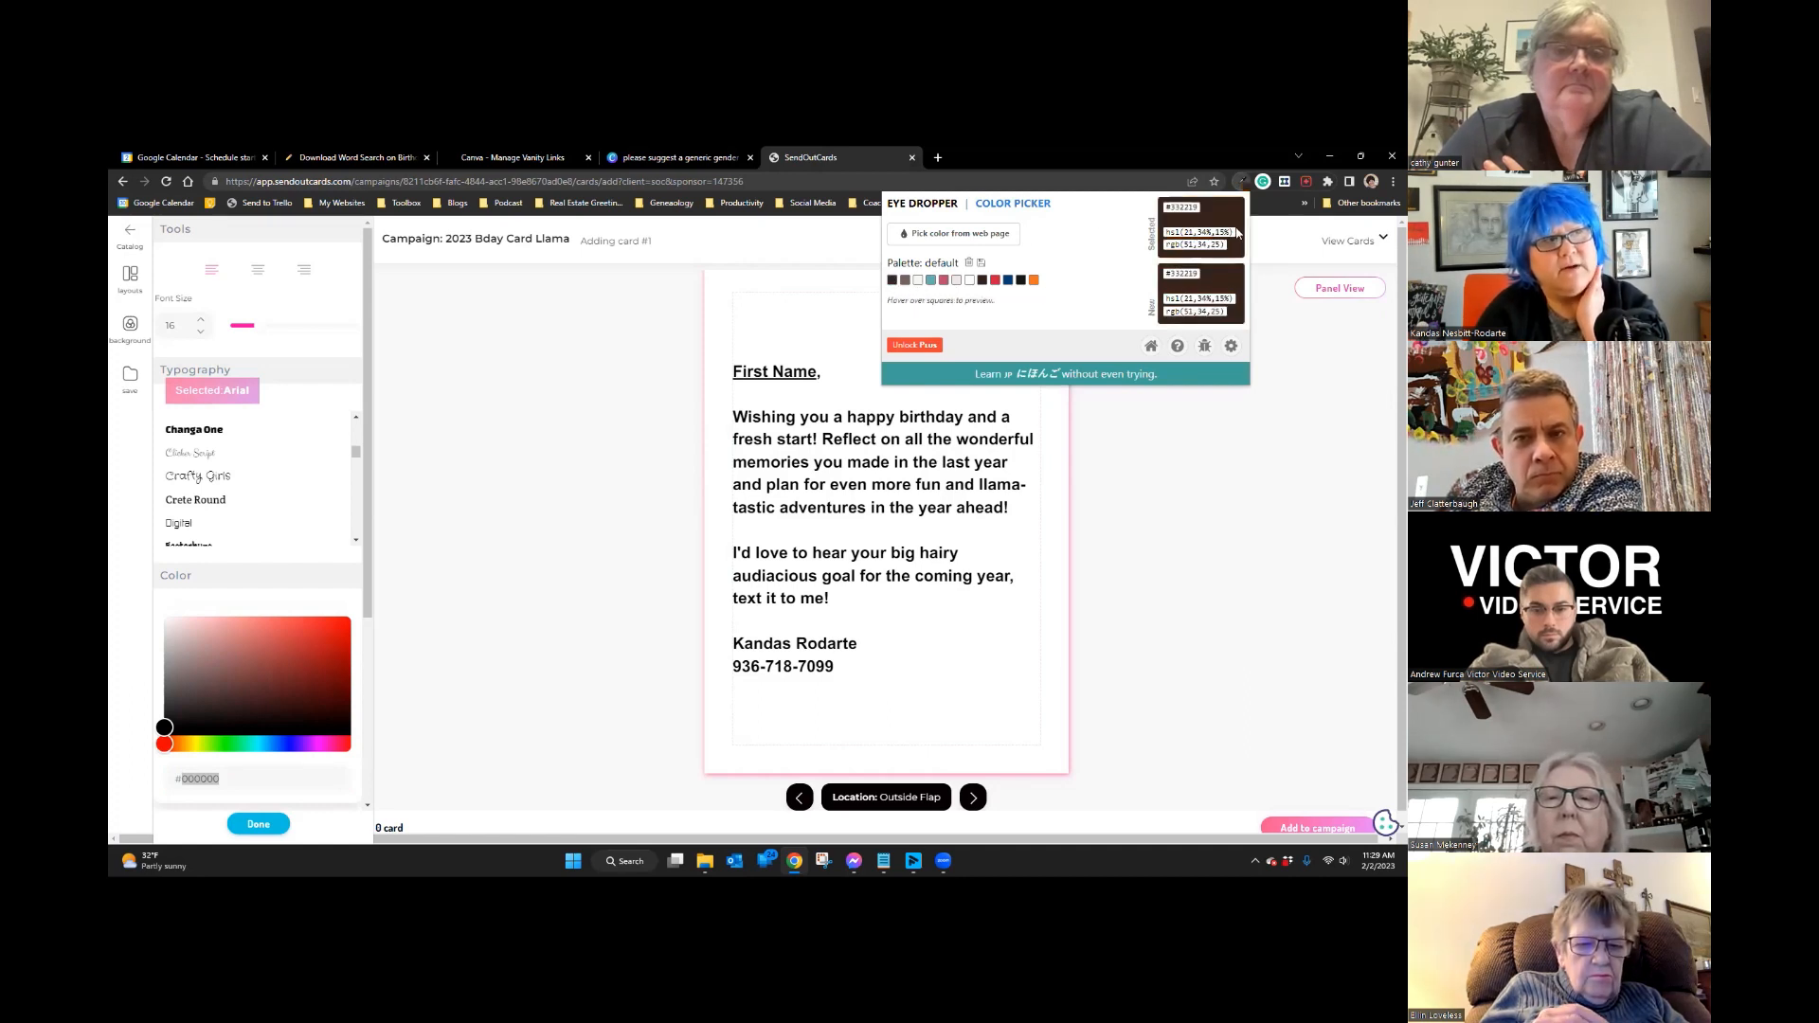
right_click(1168, 207)
left_click(1195, 218)
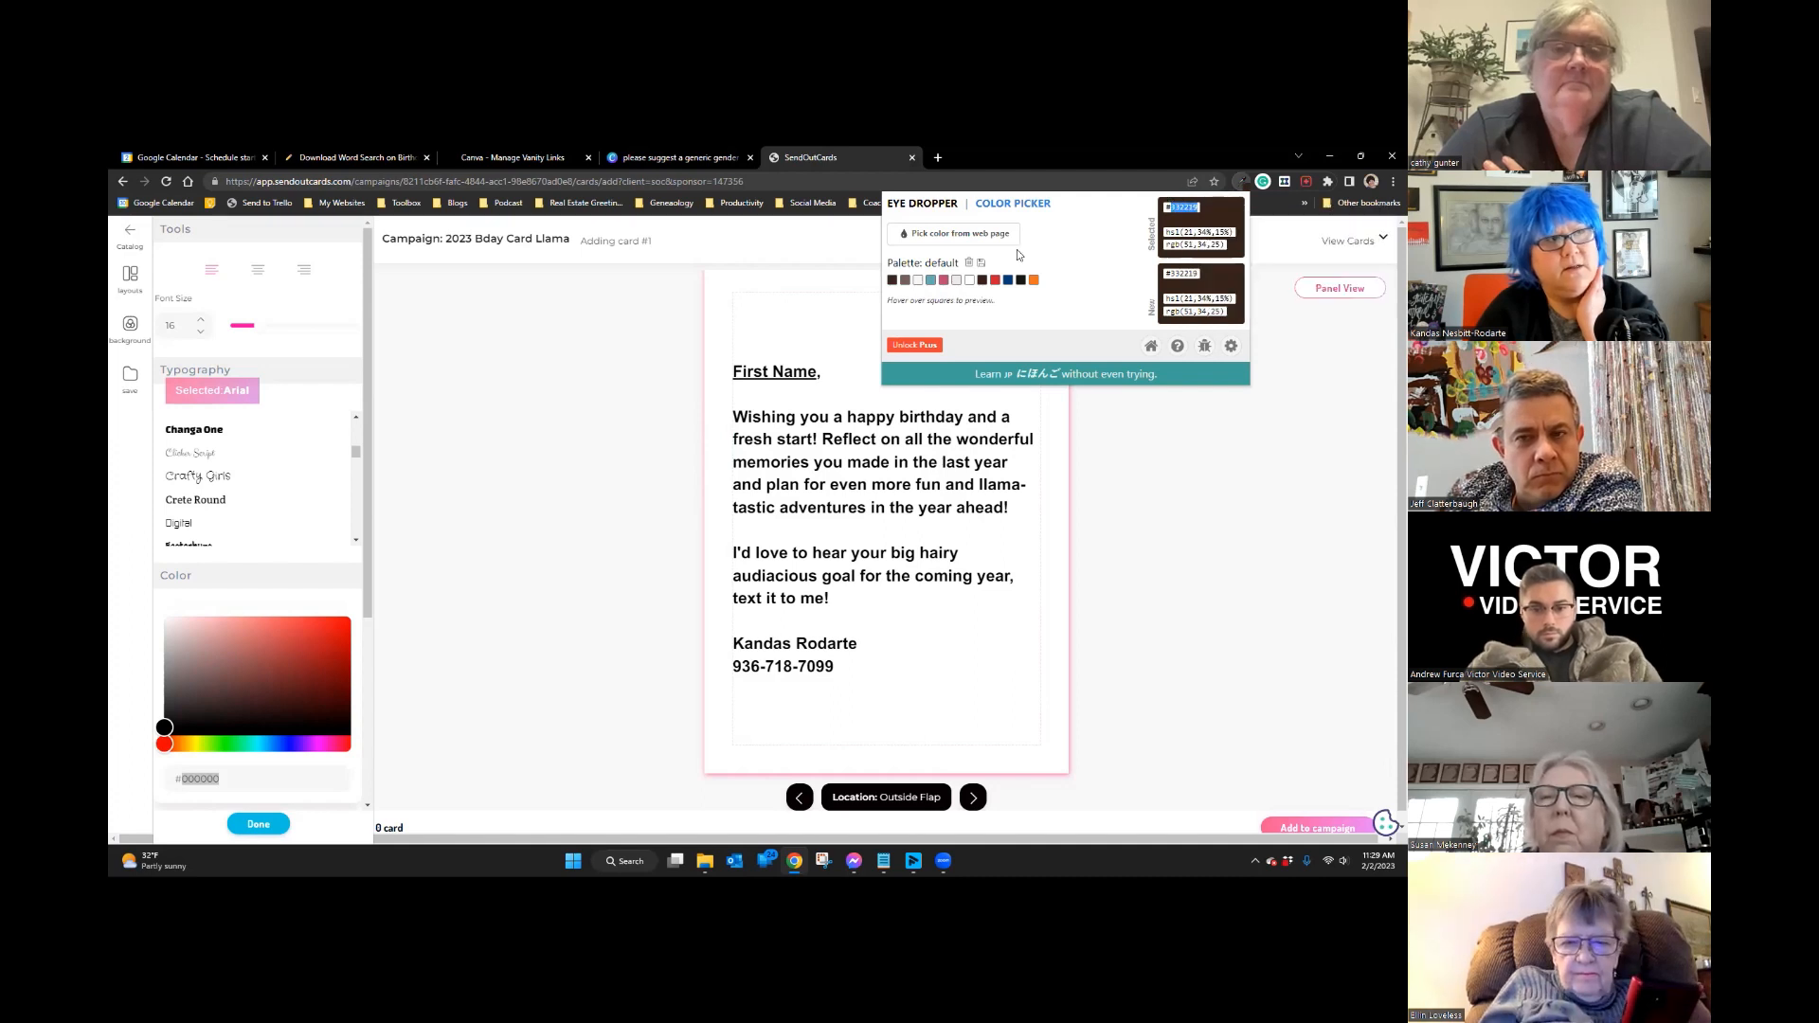
left_click(565, 435)
Step: Paste #332219 into the text Color hex field and apply it to the message
left_click(167, 779)
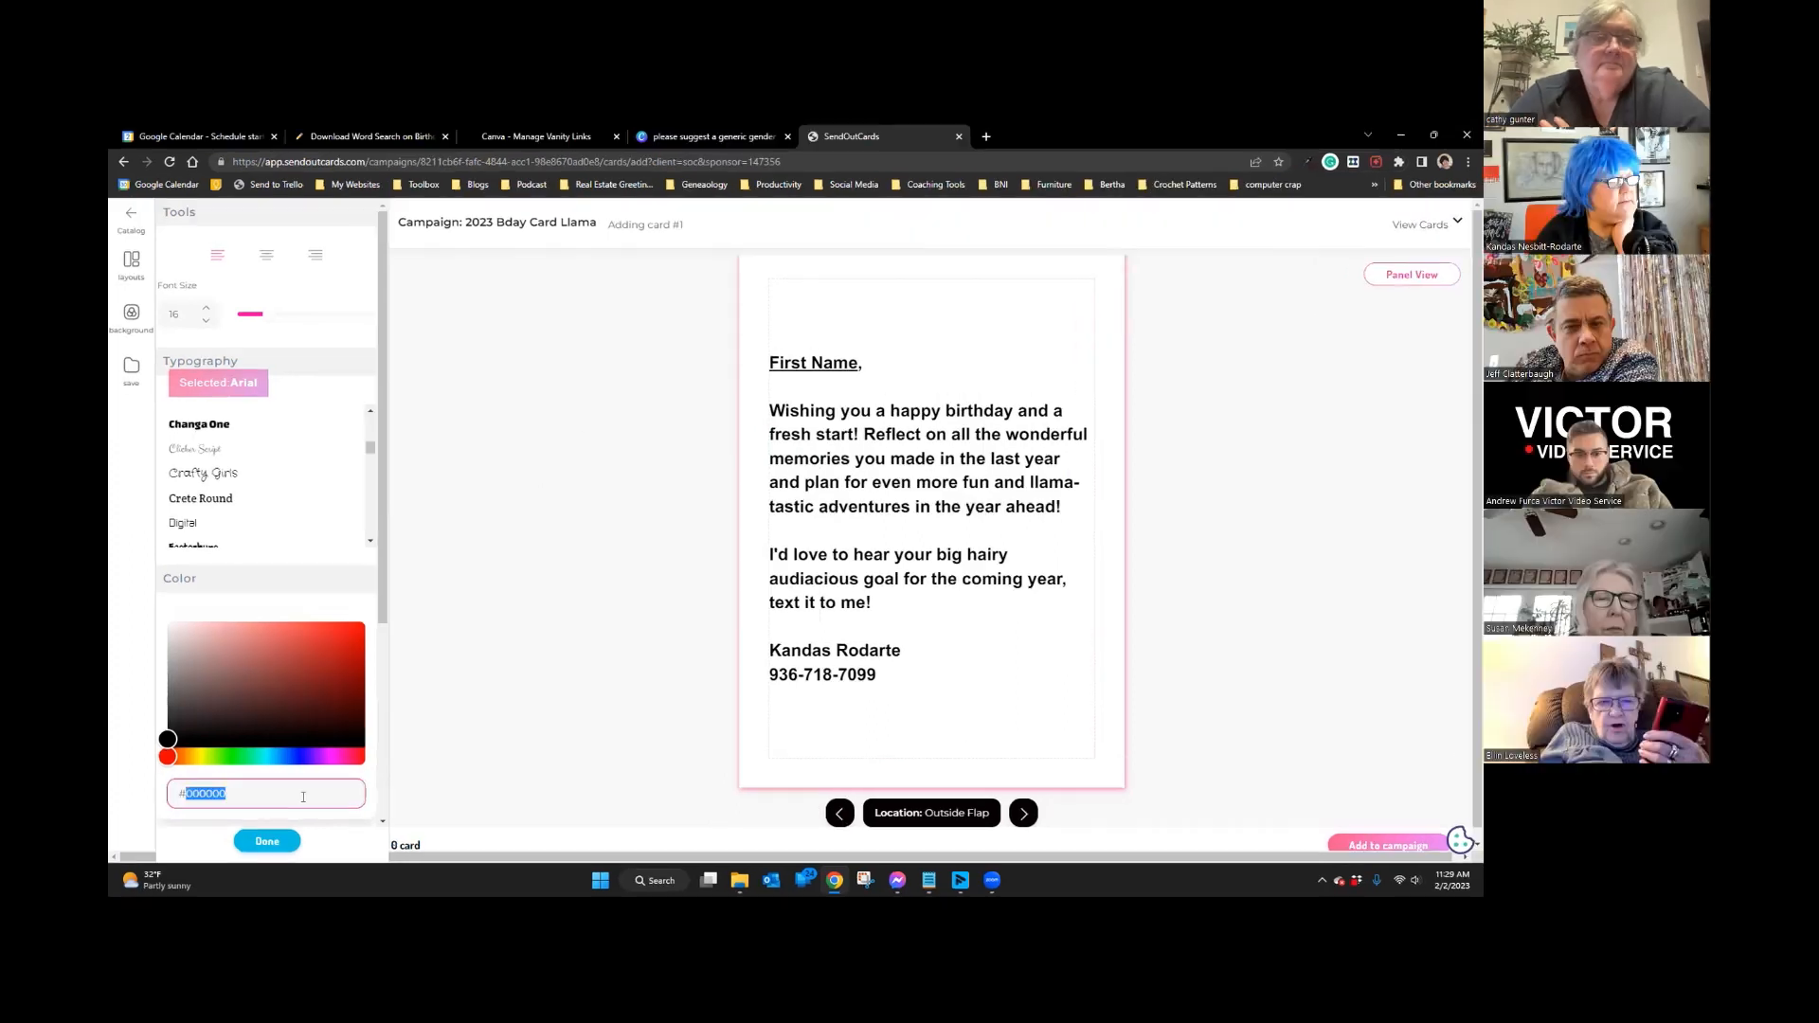
right_click(196, 787)
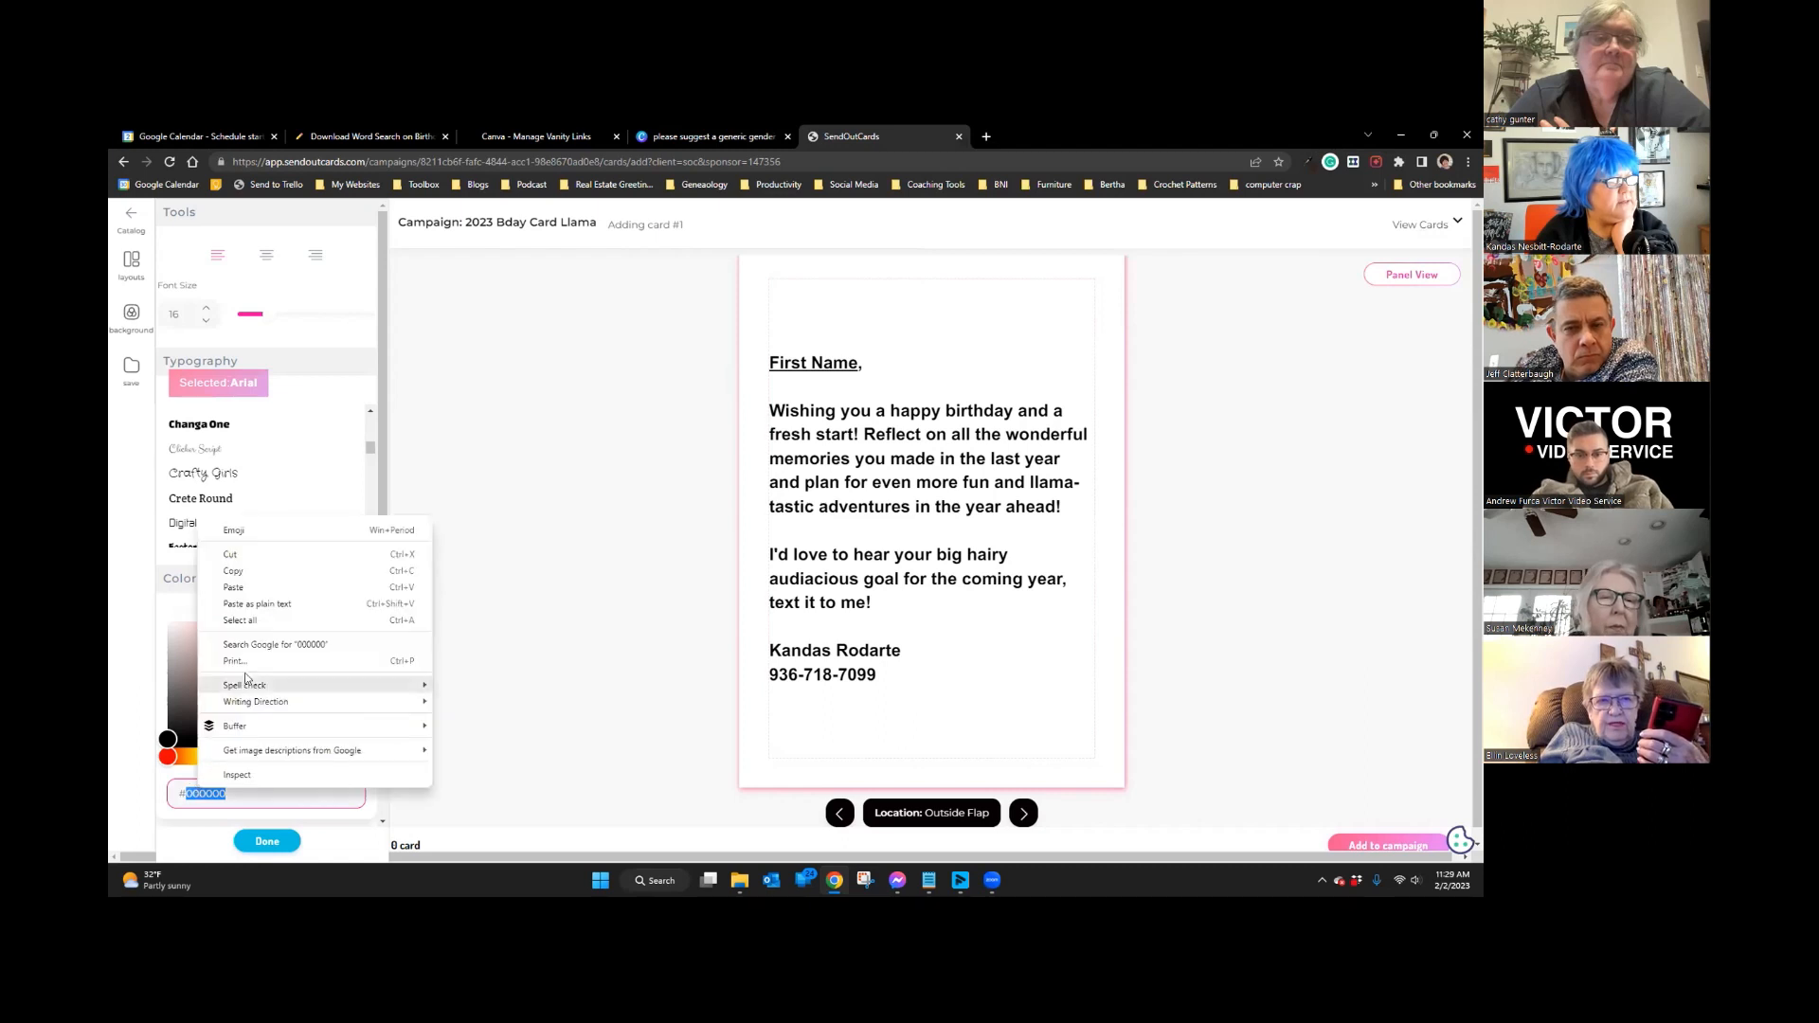
left_click(251, 587)
left_click(430, 713)
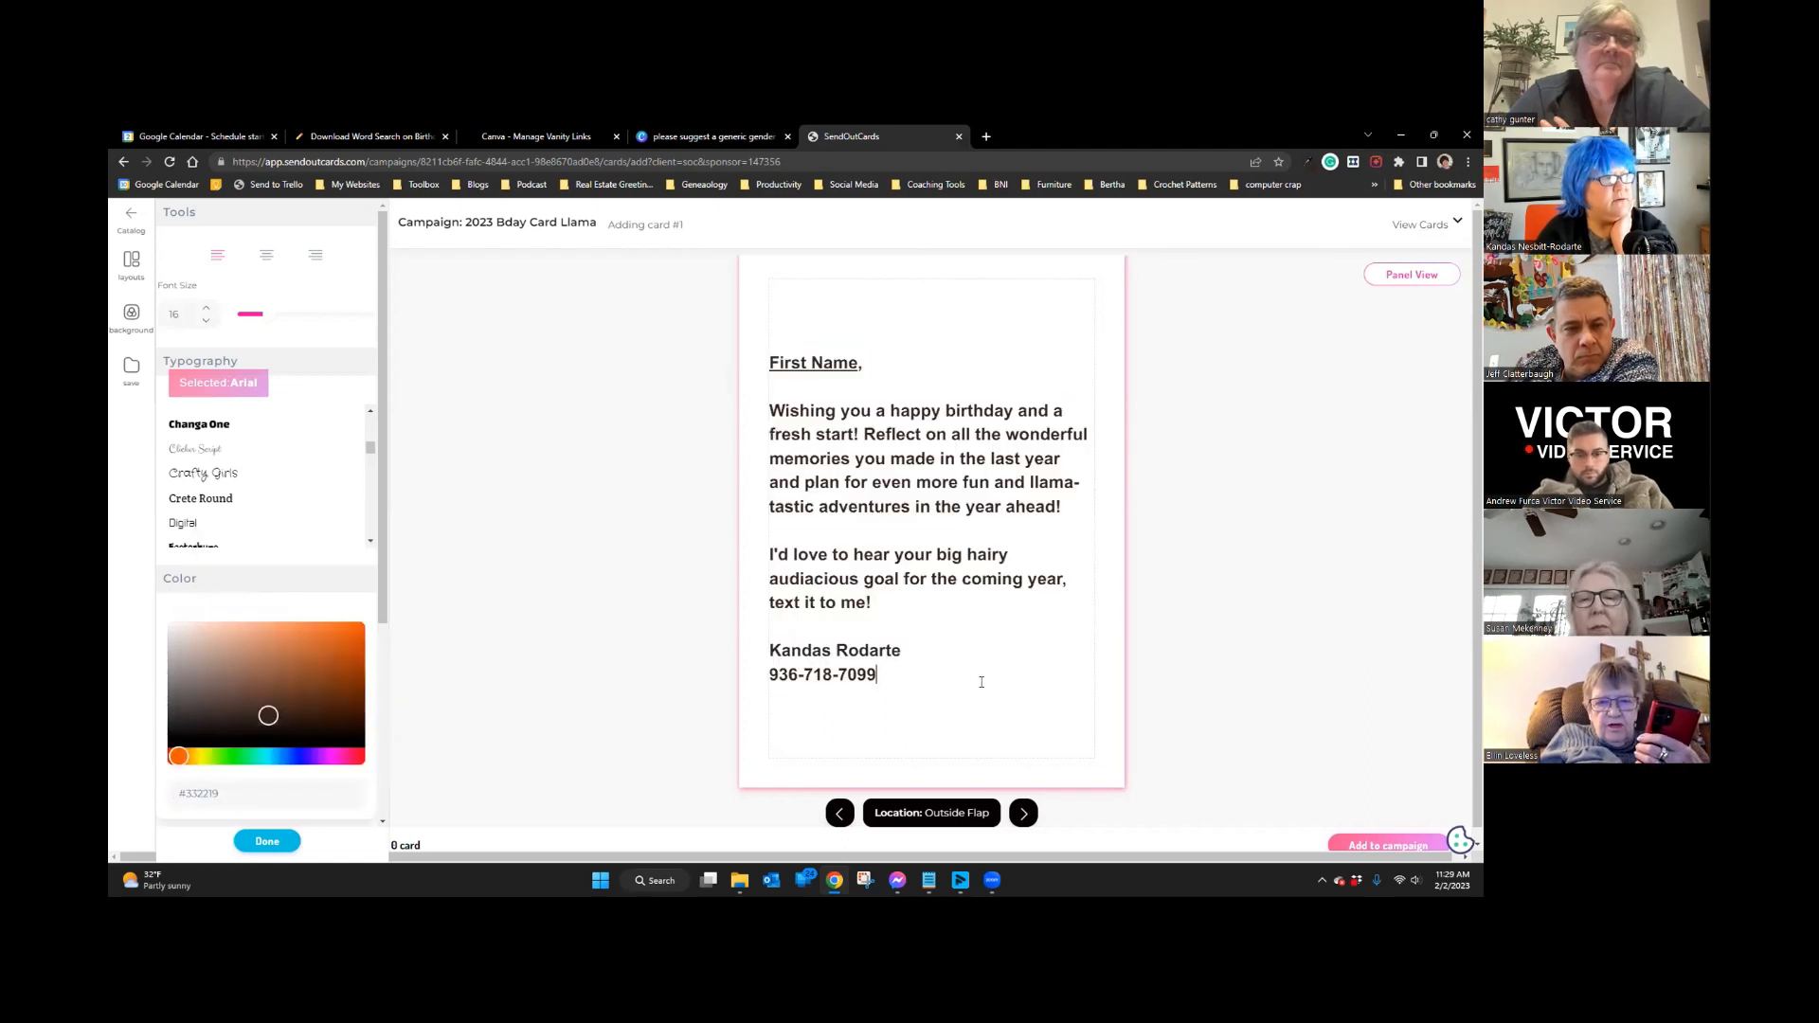
left_click(131, 315)
left_click(763, 287)
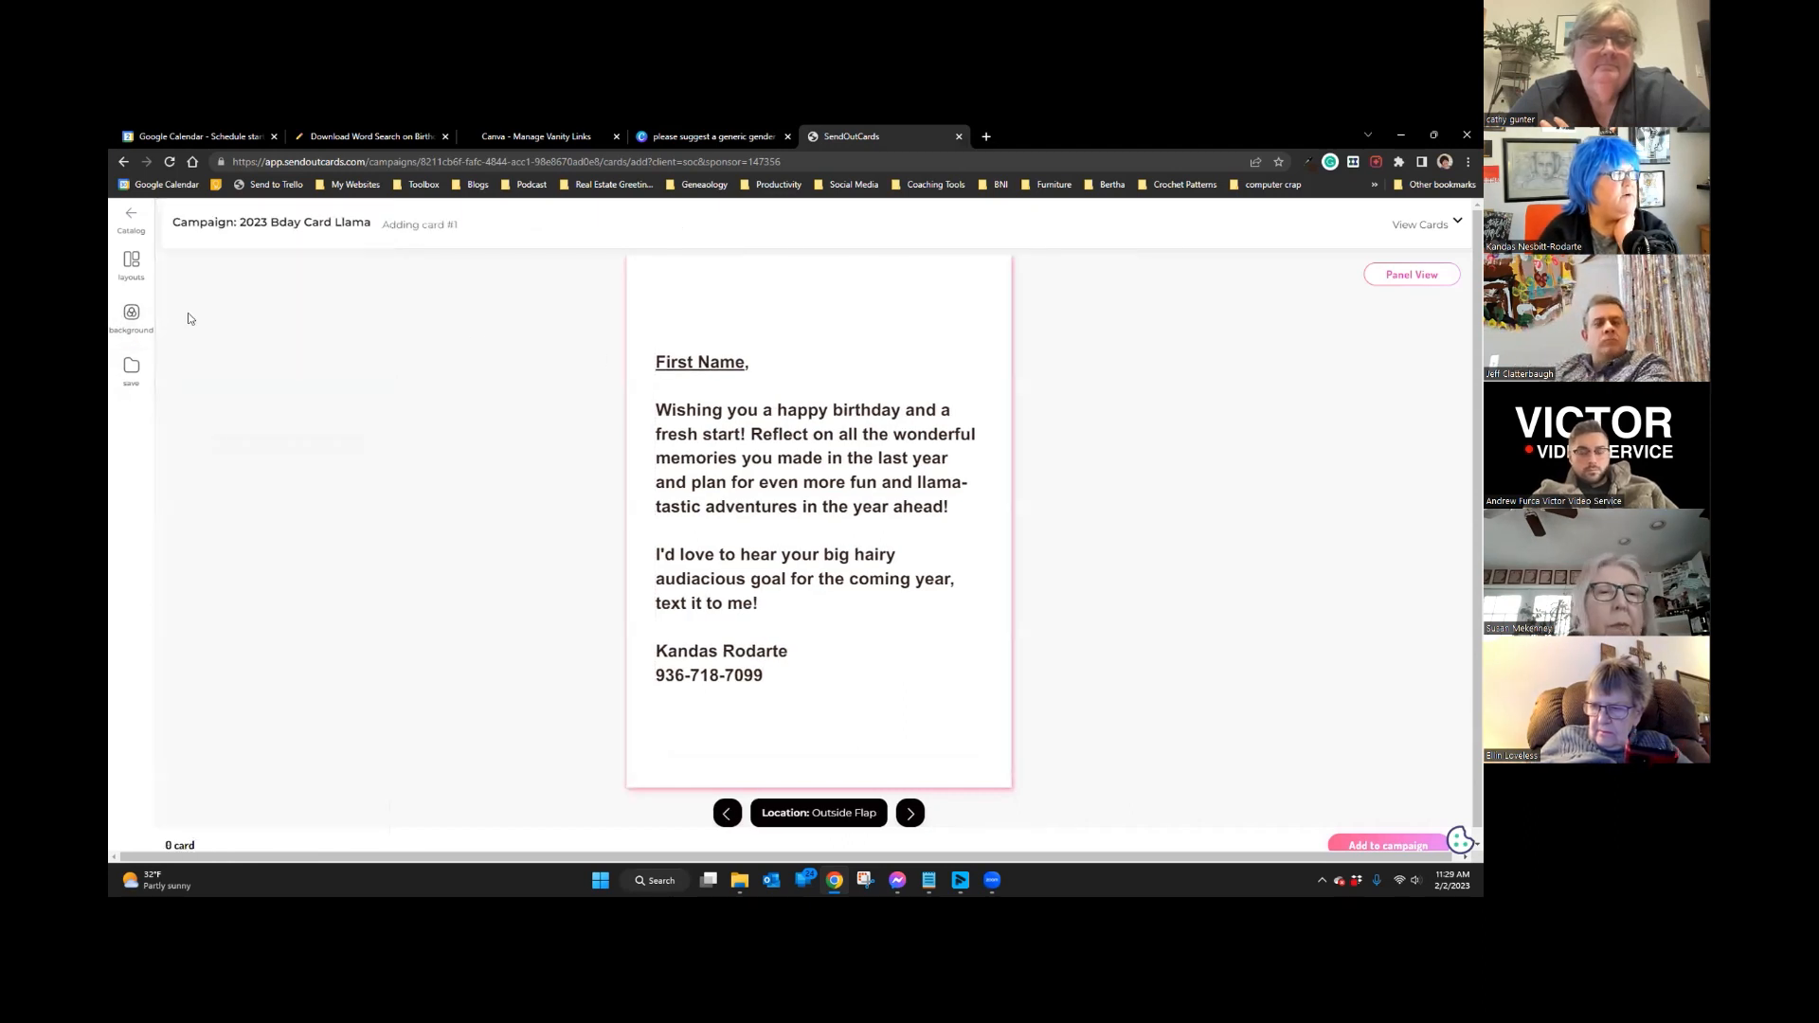
Step: Copy the off-white #f8f7f2 from the Eye Dropper palette for the panel background
left_click(133, 320)
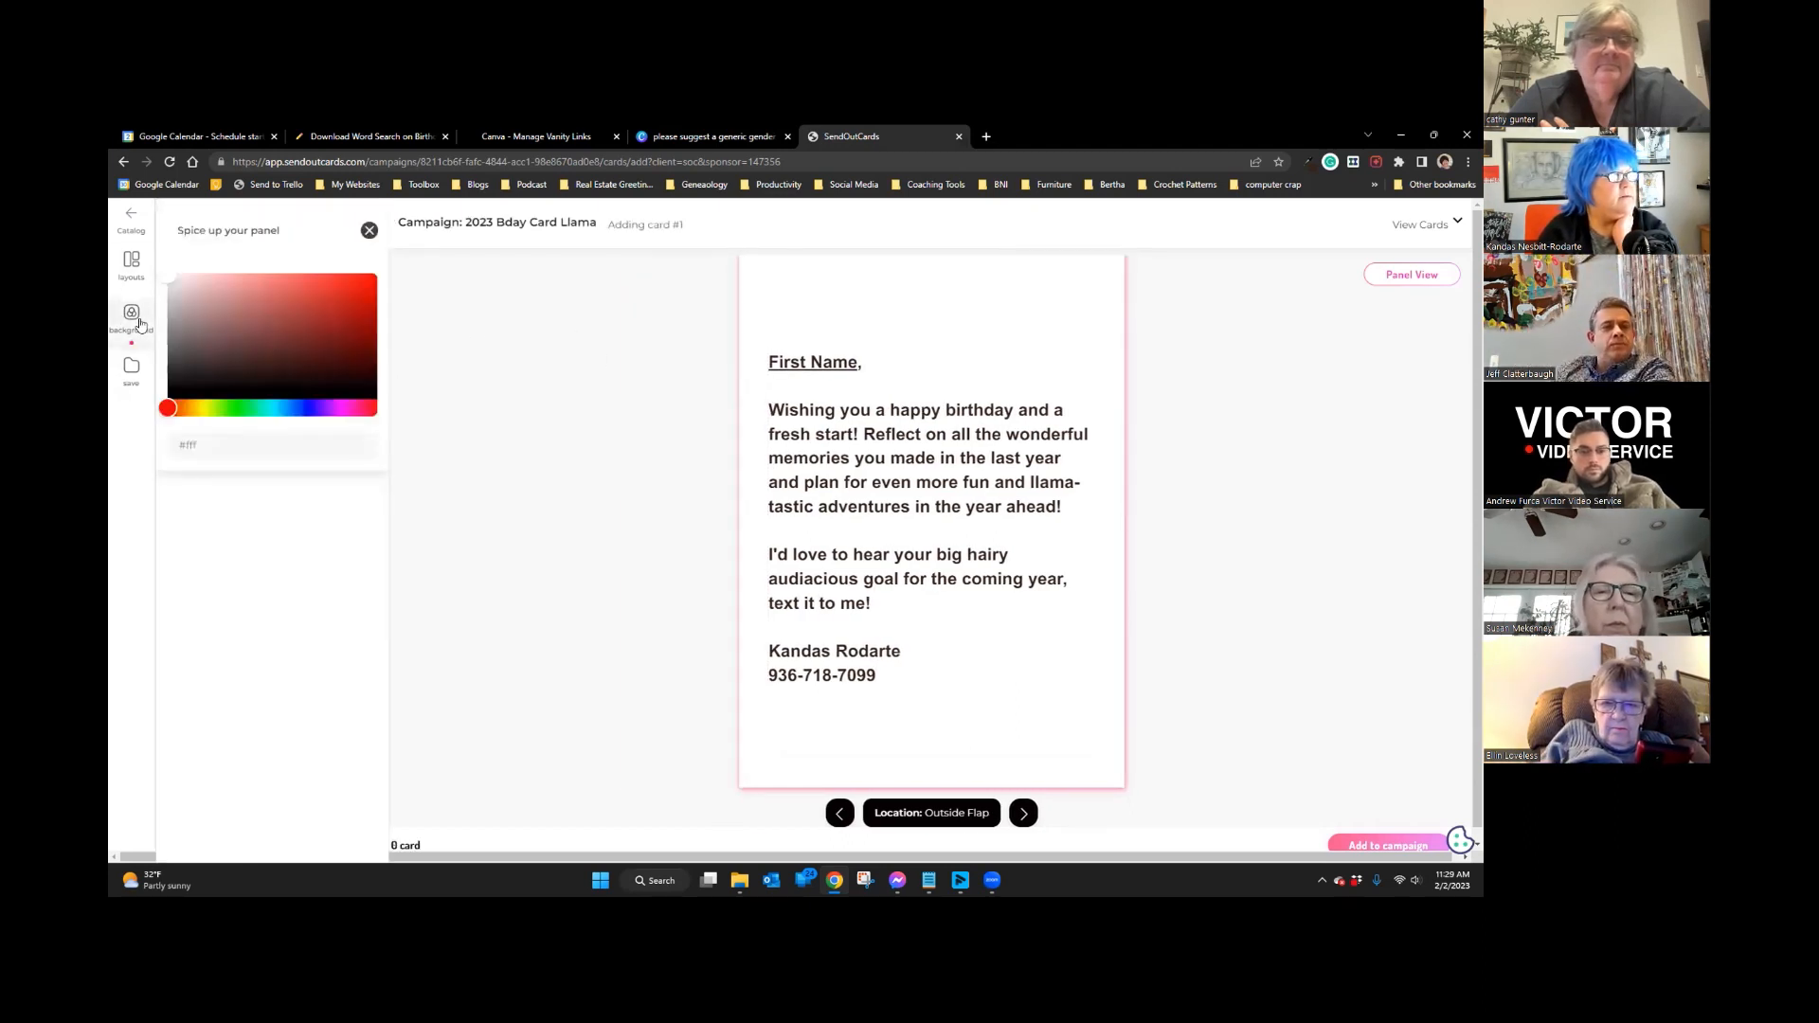
left_click(200, 443)
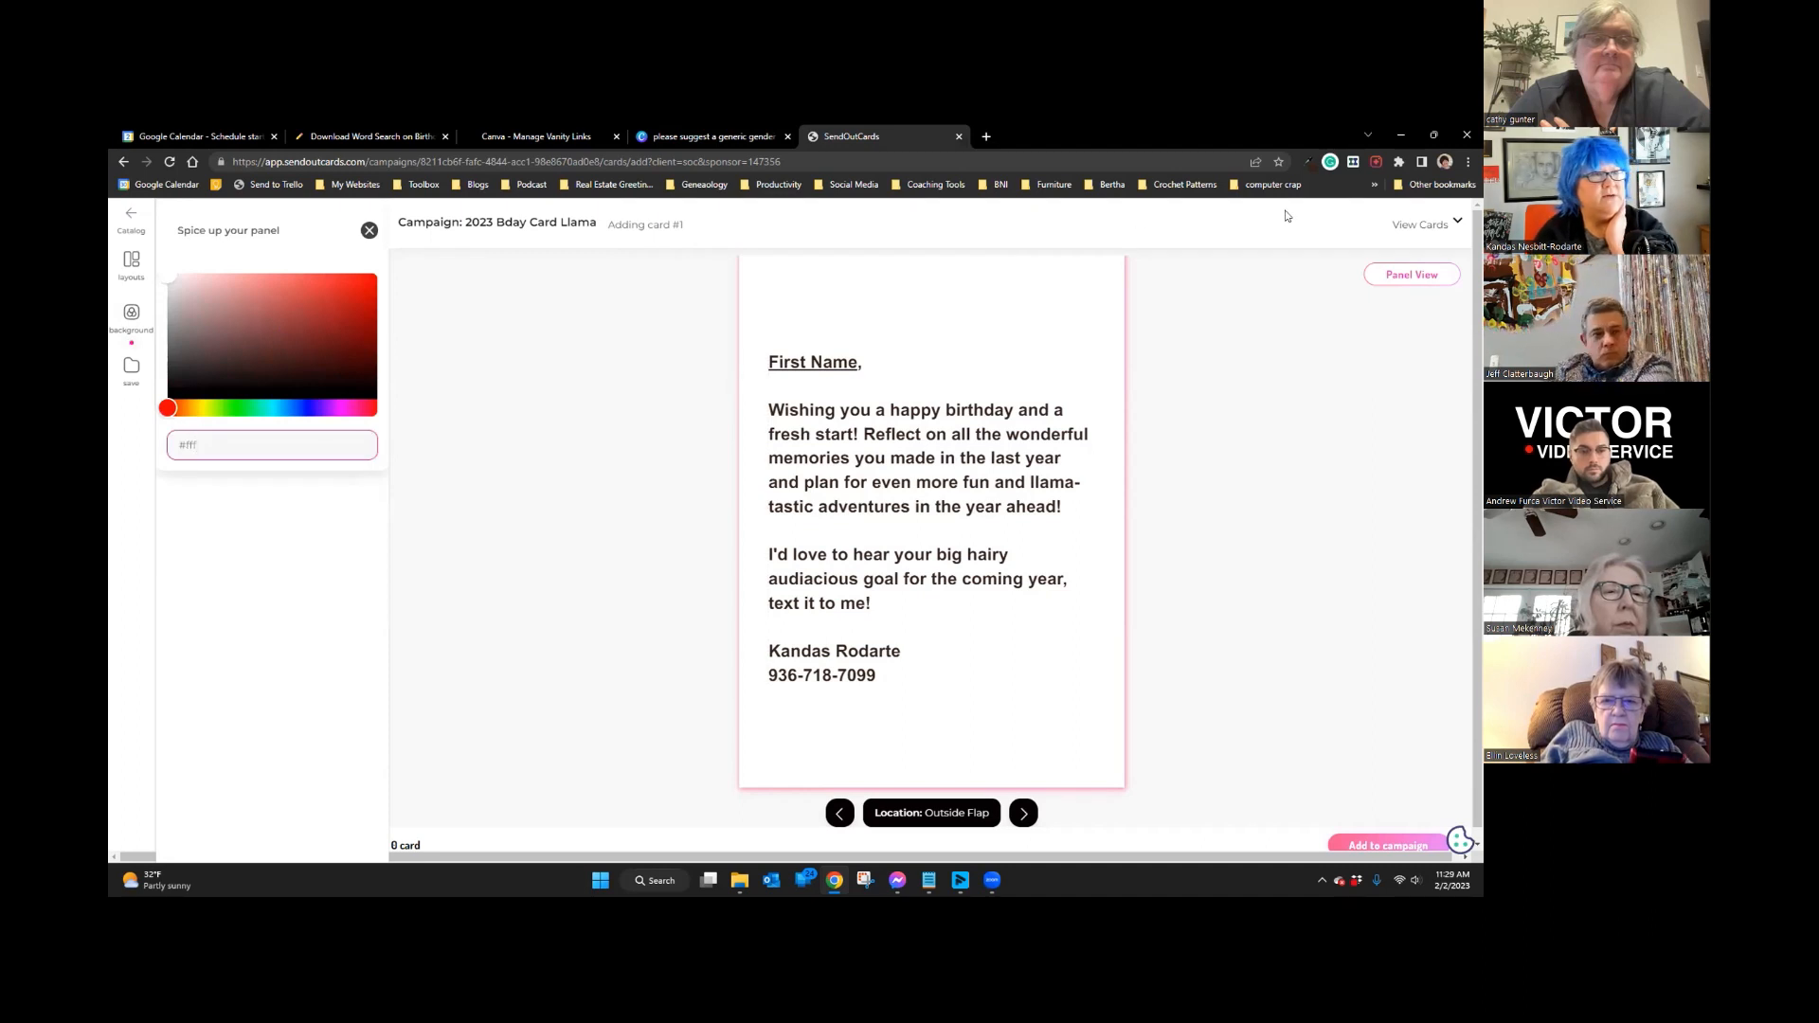
left_click(1309, 162)
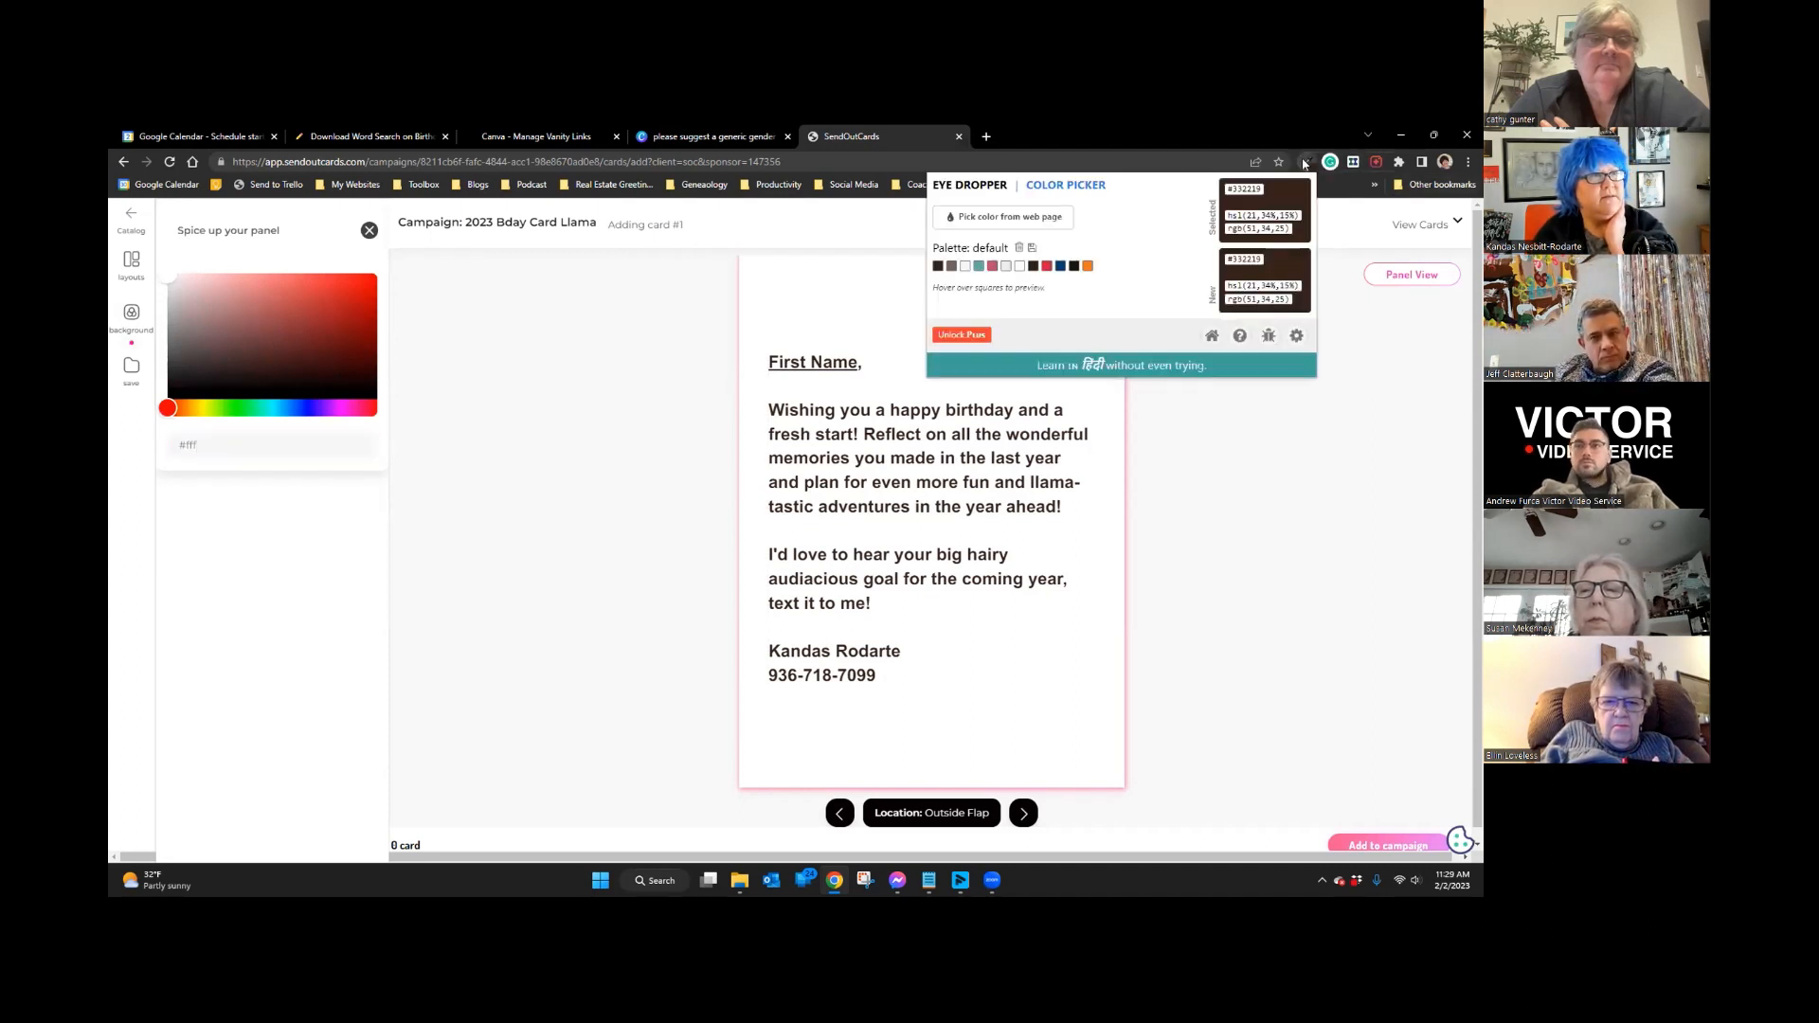
left_click(966, 266)
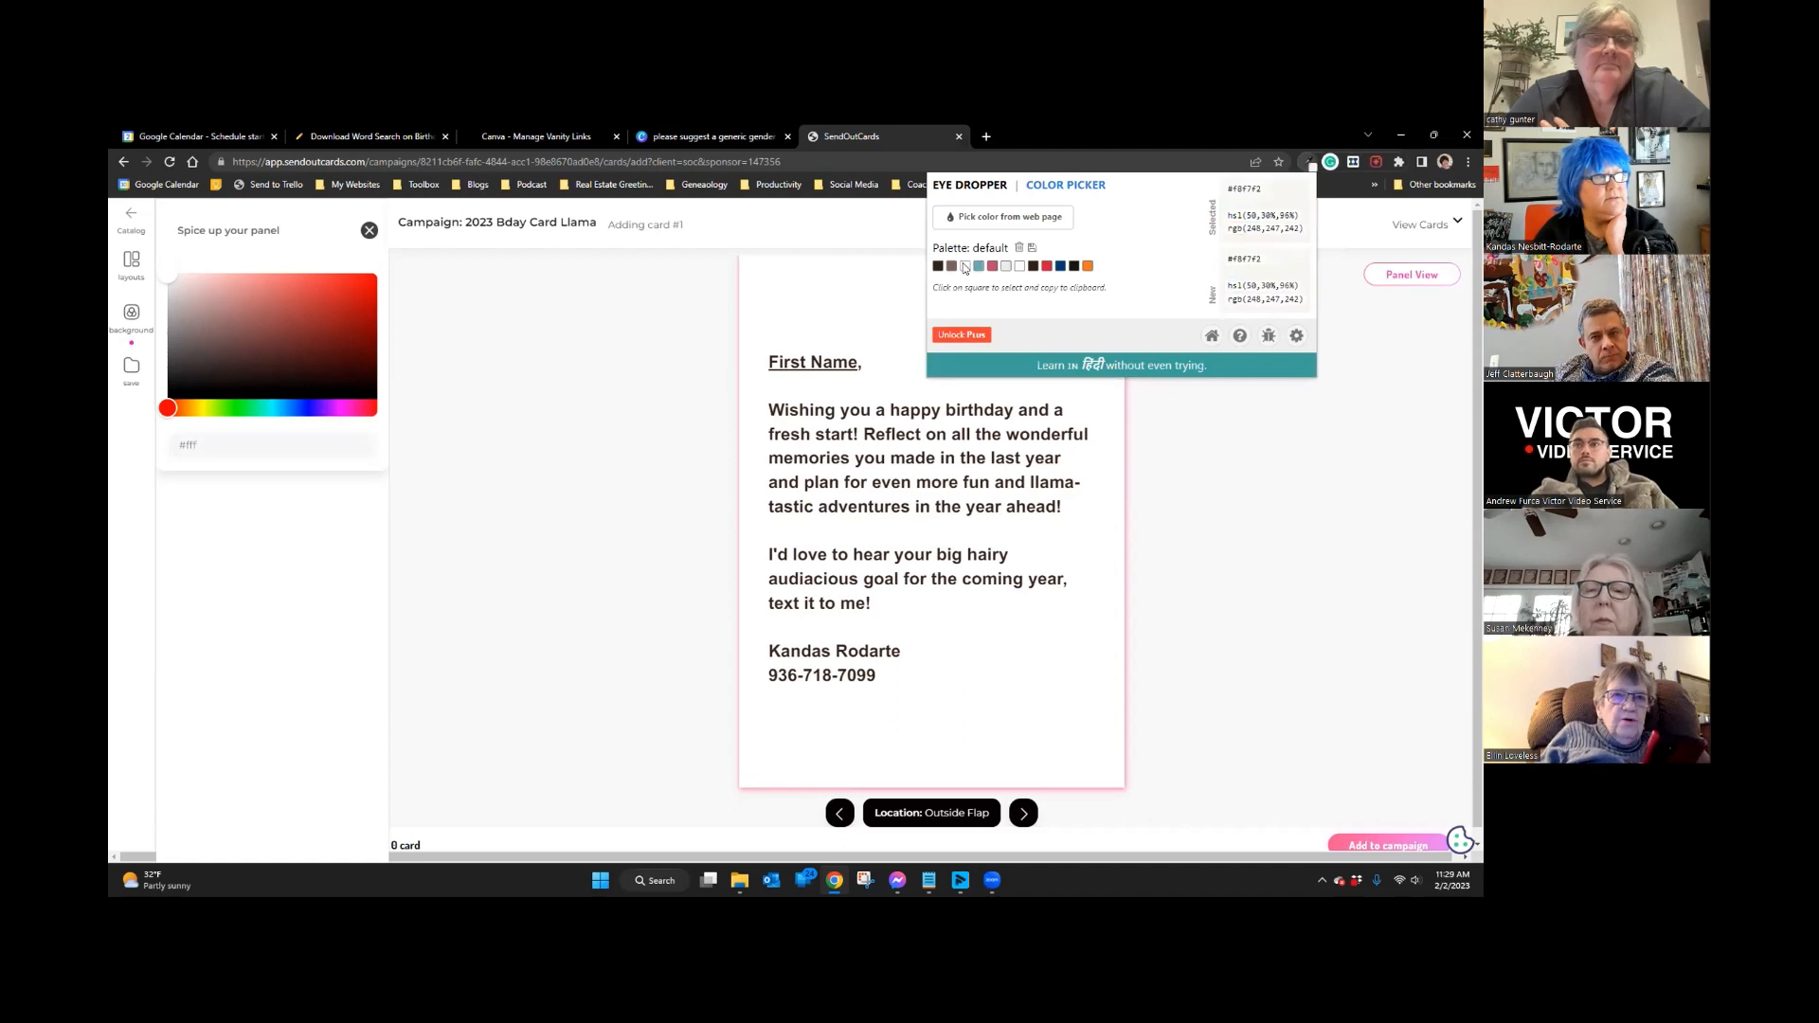
mouse_move(1257, 186)
left_mouse_down()
mouse_move(1223, 190)
mouse_move(1268, 193)
left_mouse_up()
left_click(1241, 188)
right_click(1233, 186)
left_click(1265, 196)
left_click(217, 433)
Step: Replace the #fff background value with #f8f7f2 and apply it, then select the message
left_click_drag(182, 444, 256, 445)
right_click(188, 444)
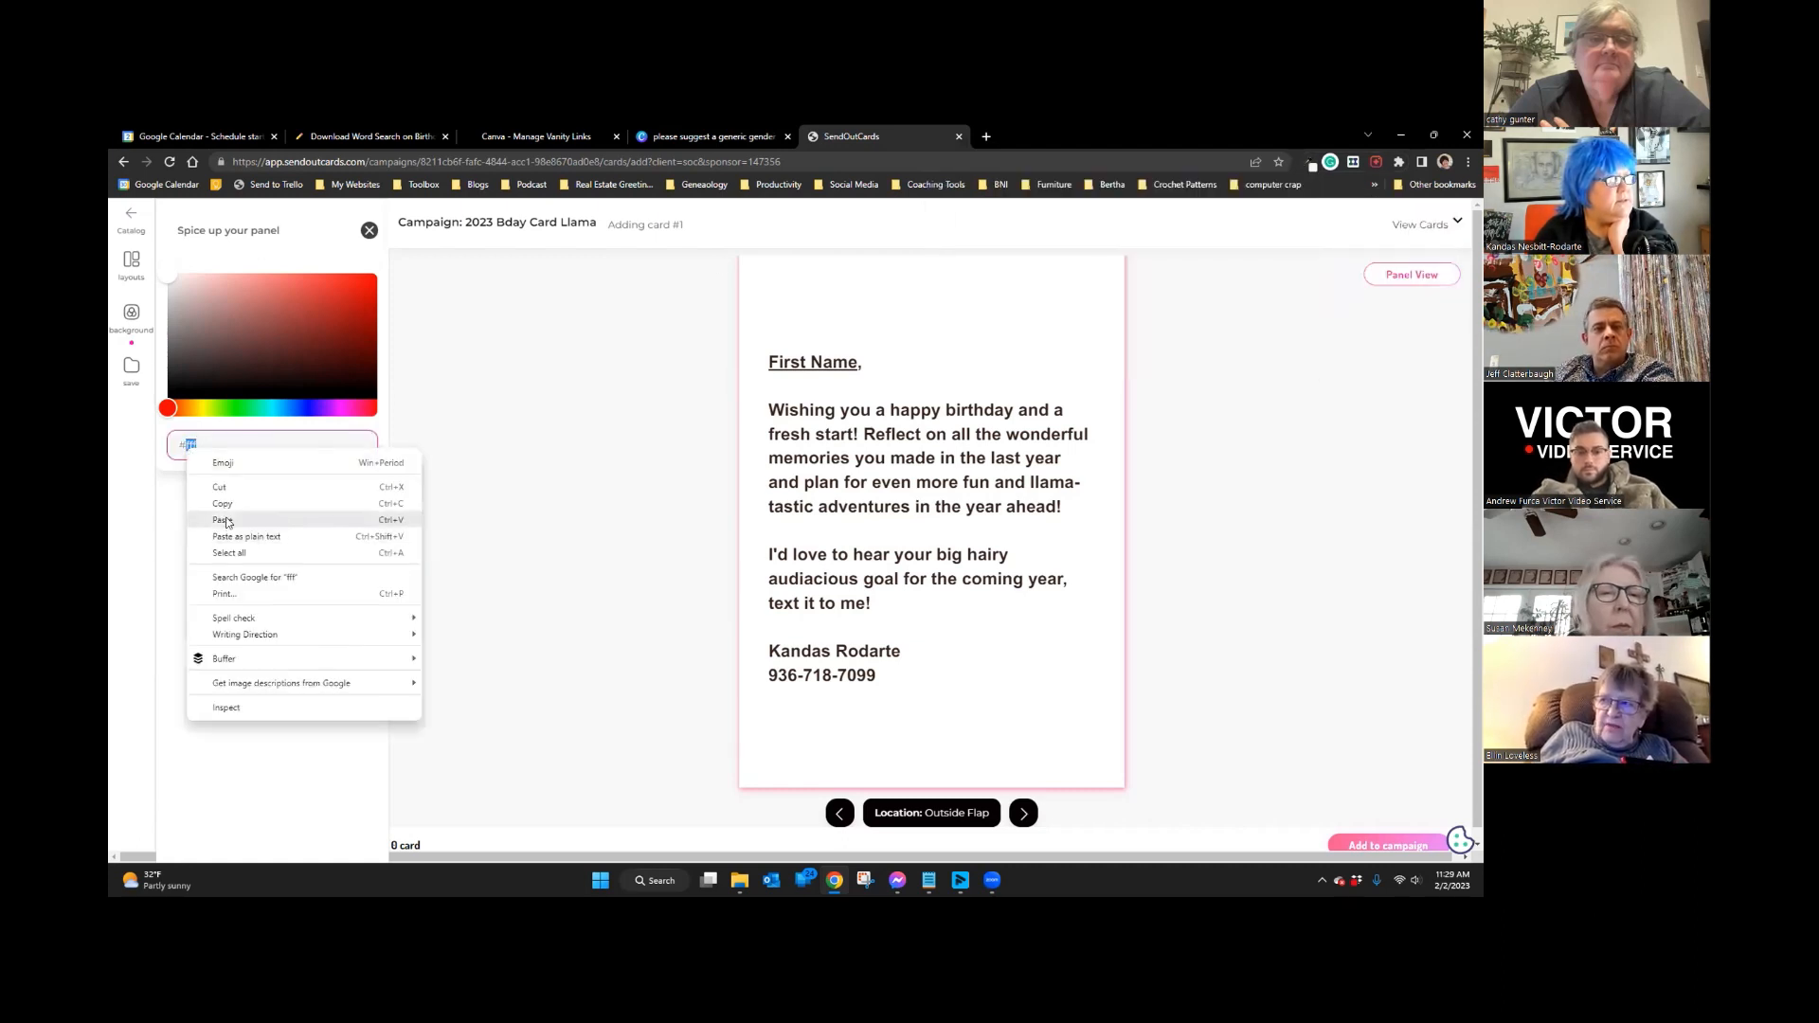
left_click(227, 522)
left_click(1233, 470)
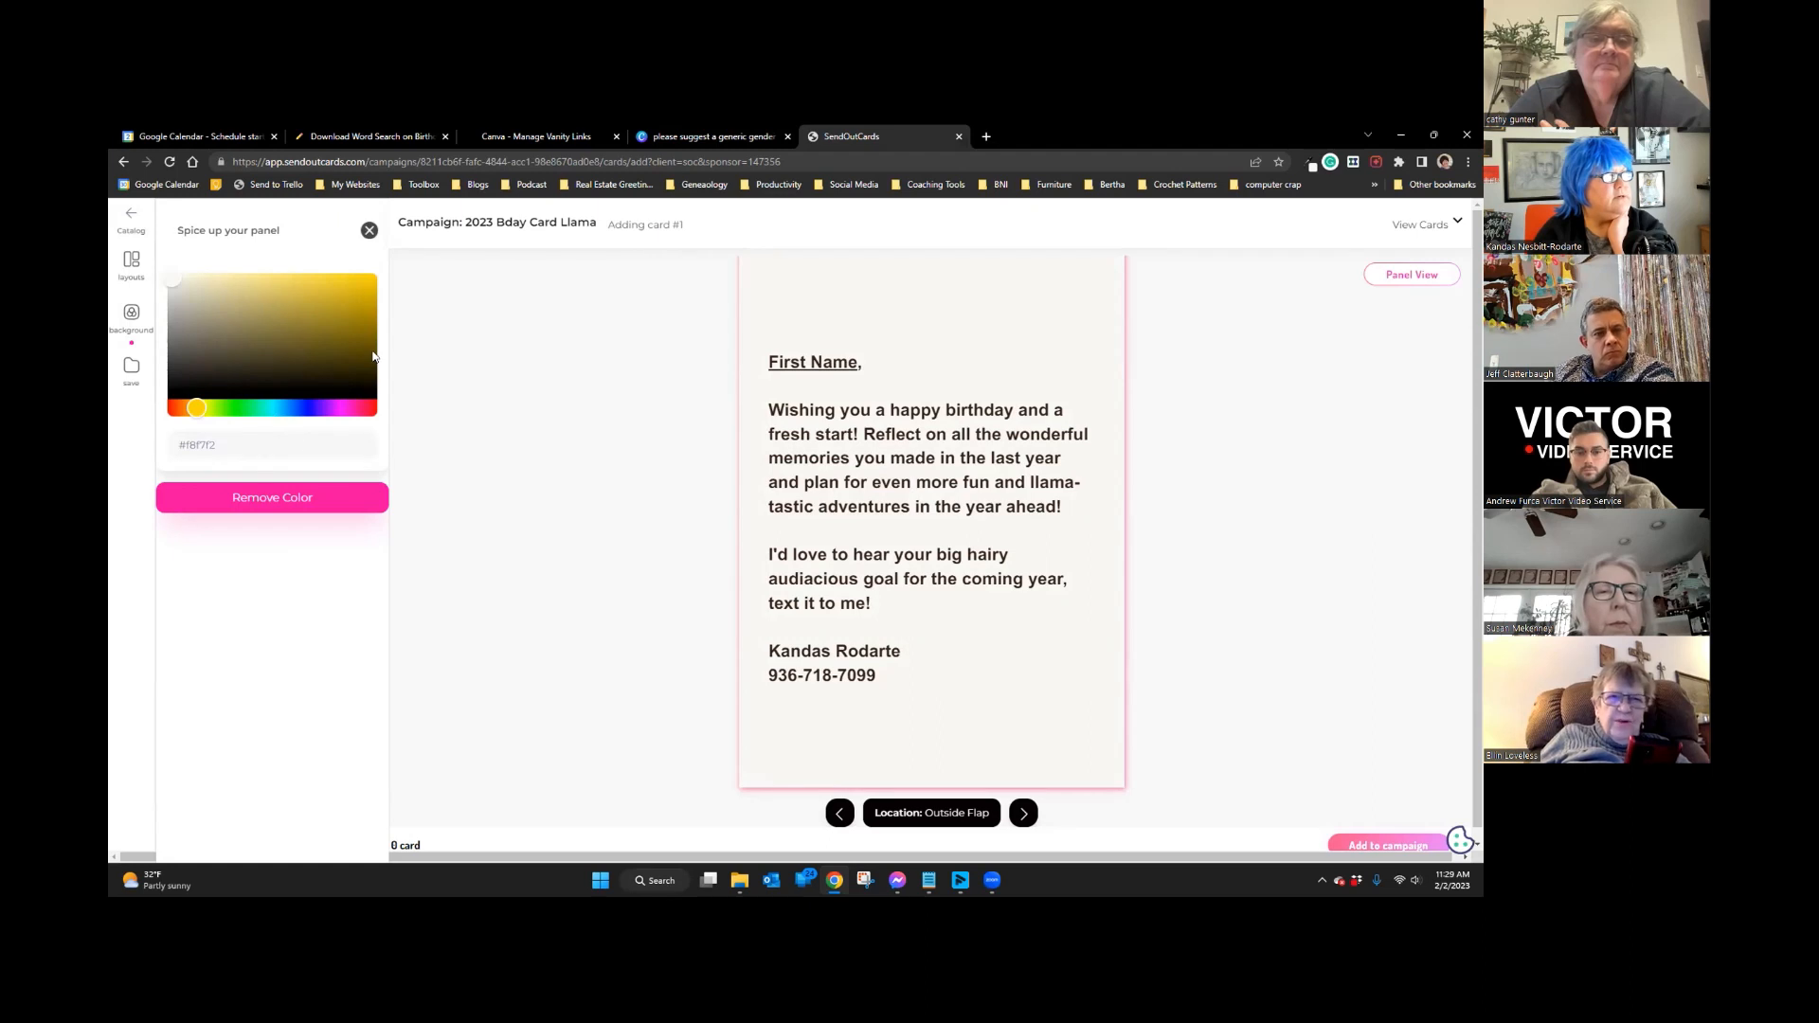
left_click(369, 231)
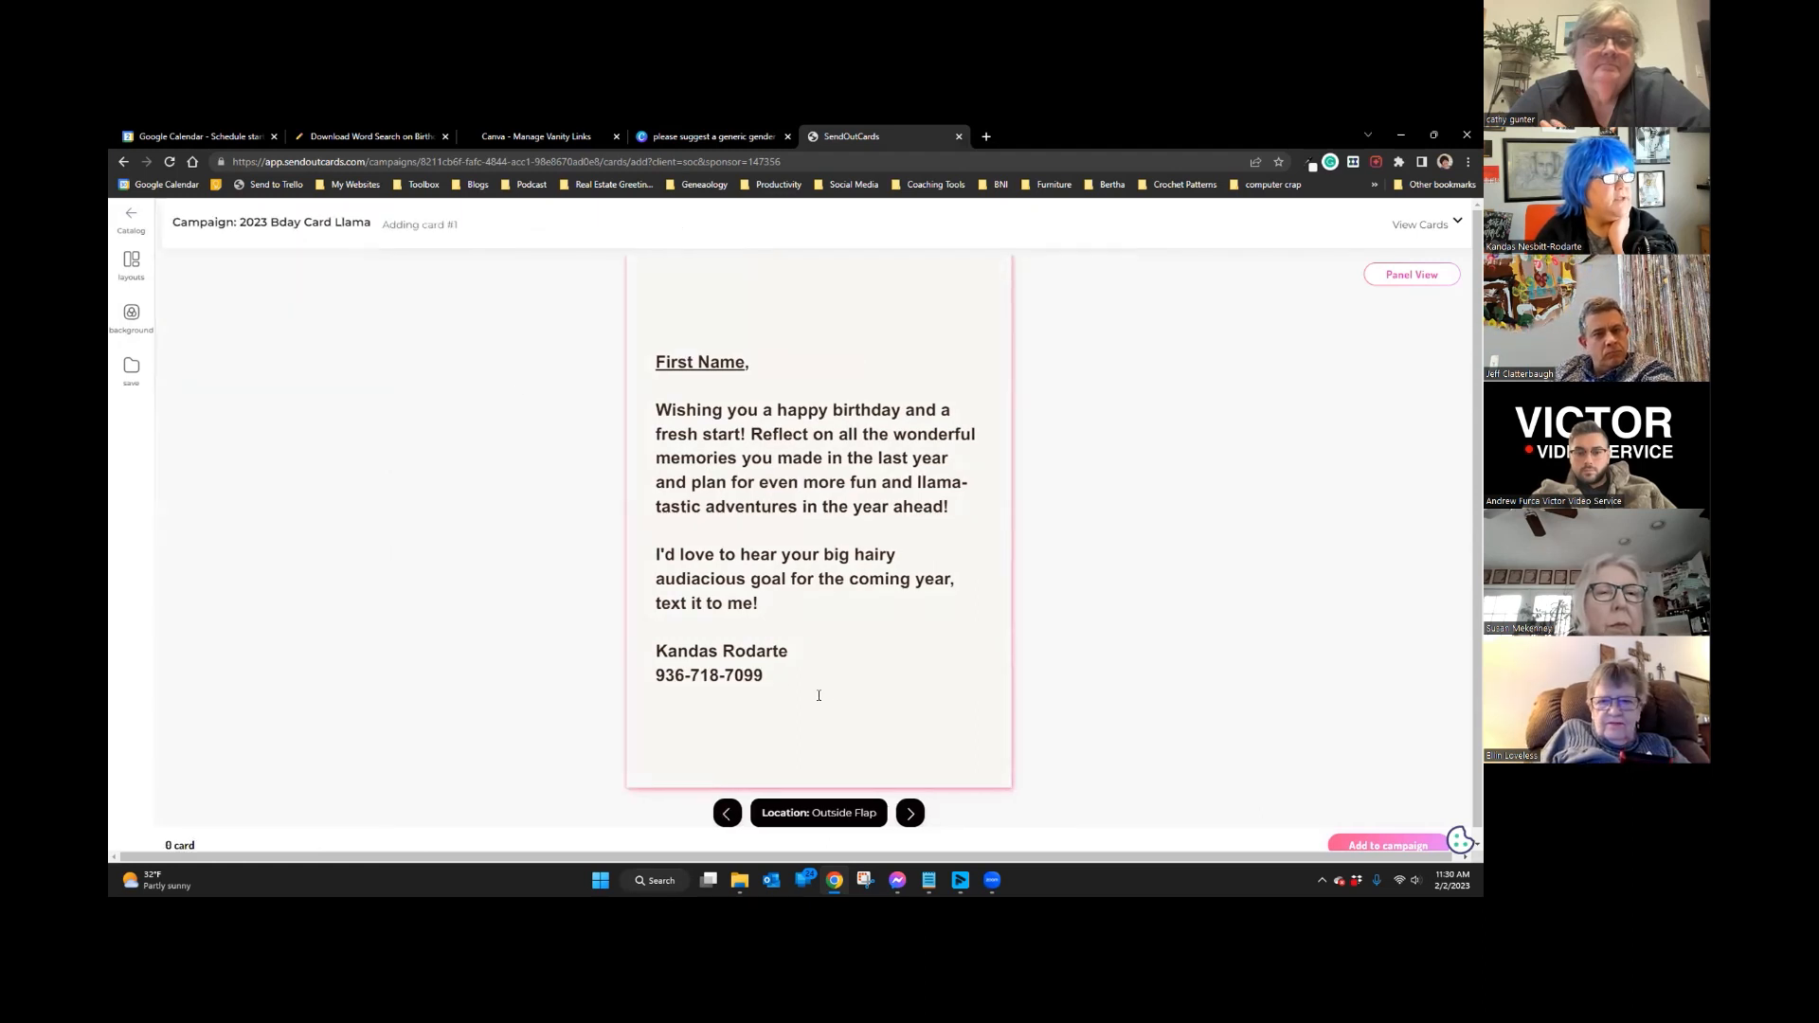
left_click_drag(785, 676, 489, 314)
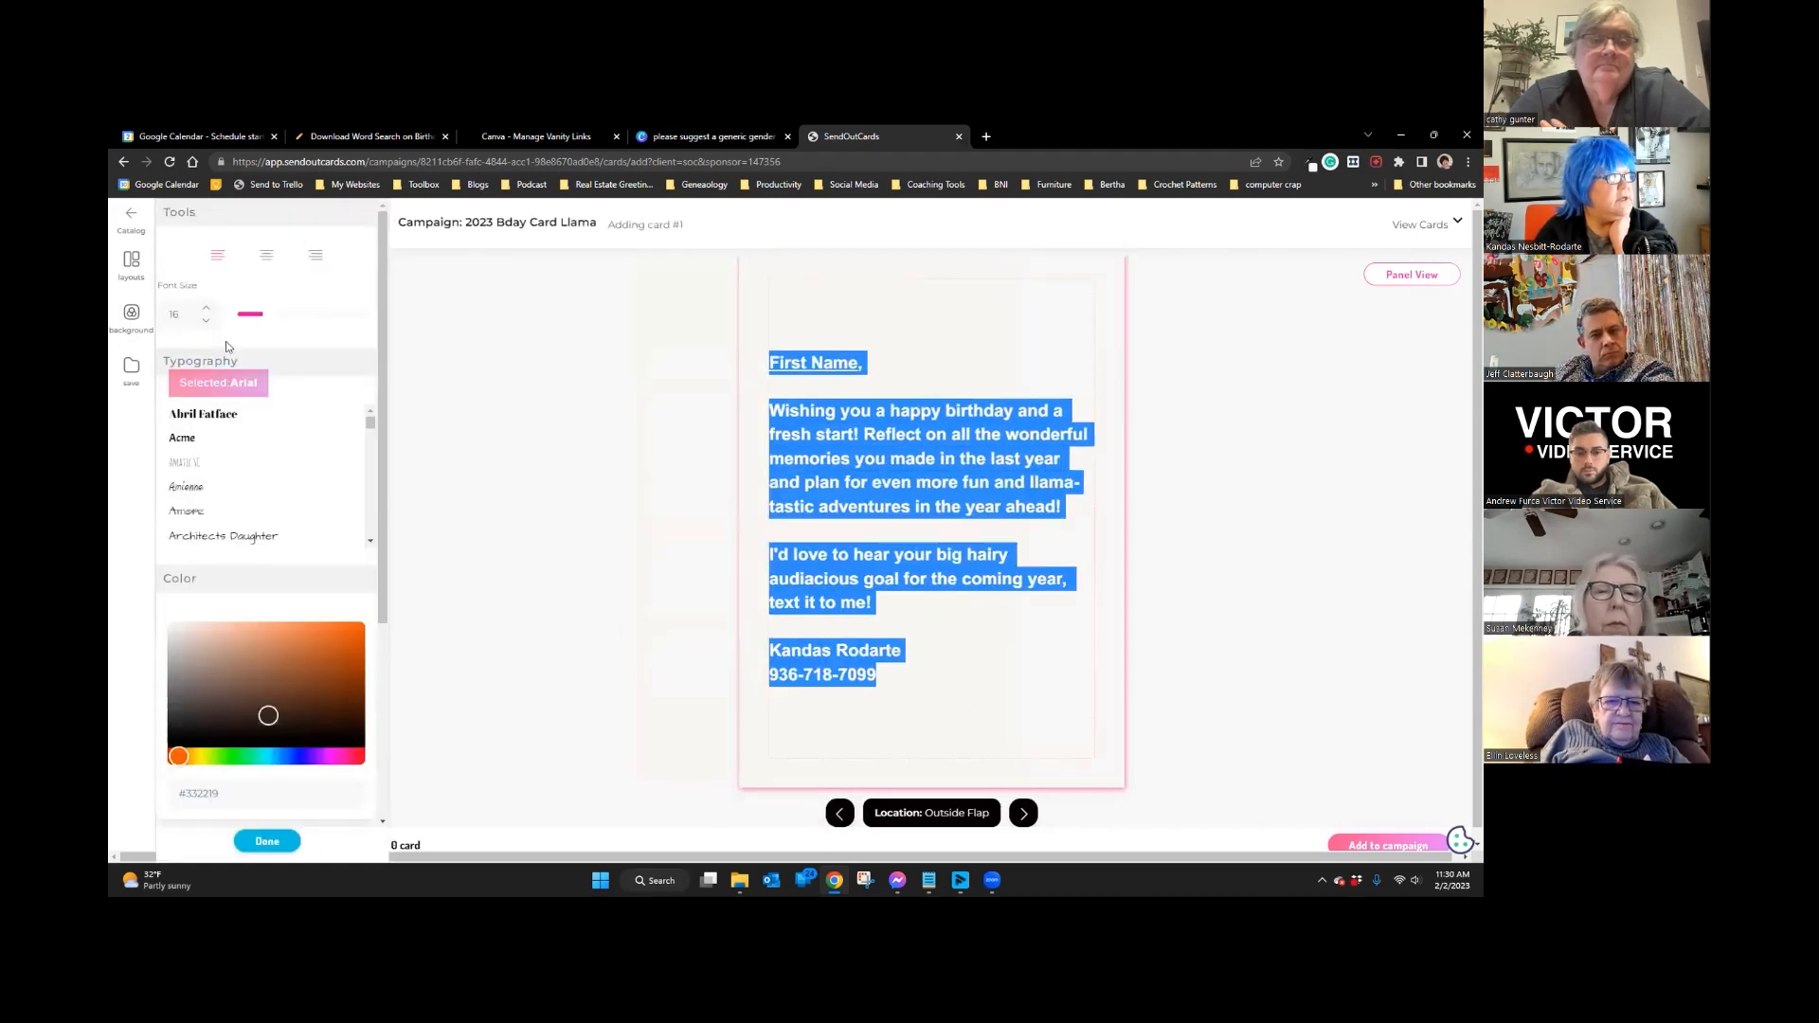
scroll(268, 432, "down", 5)
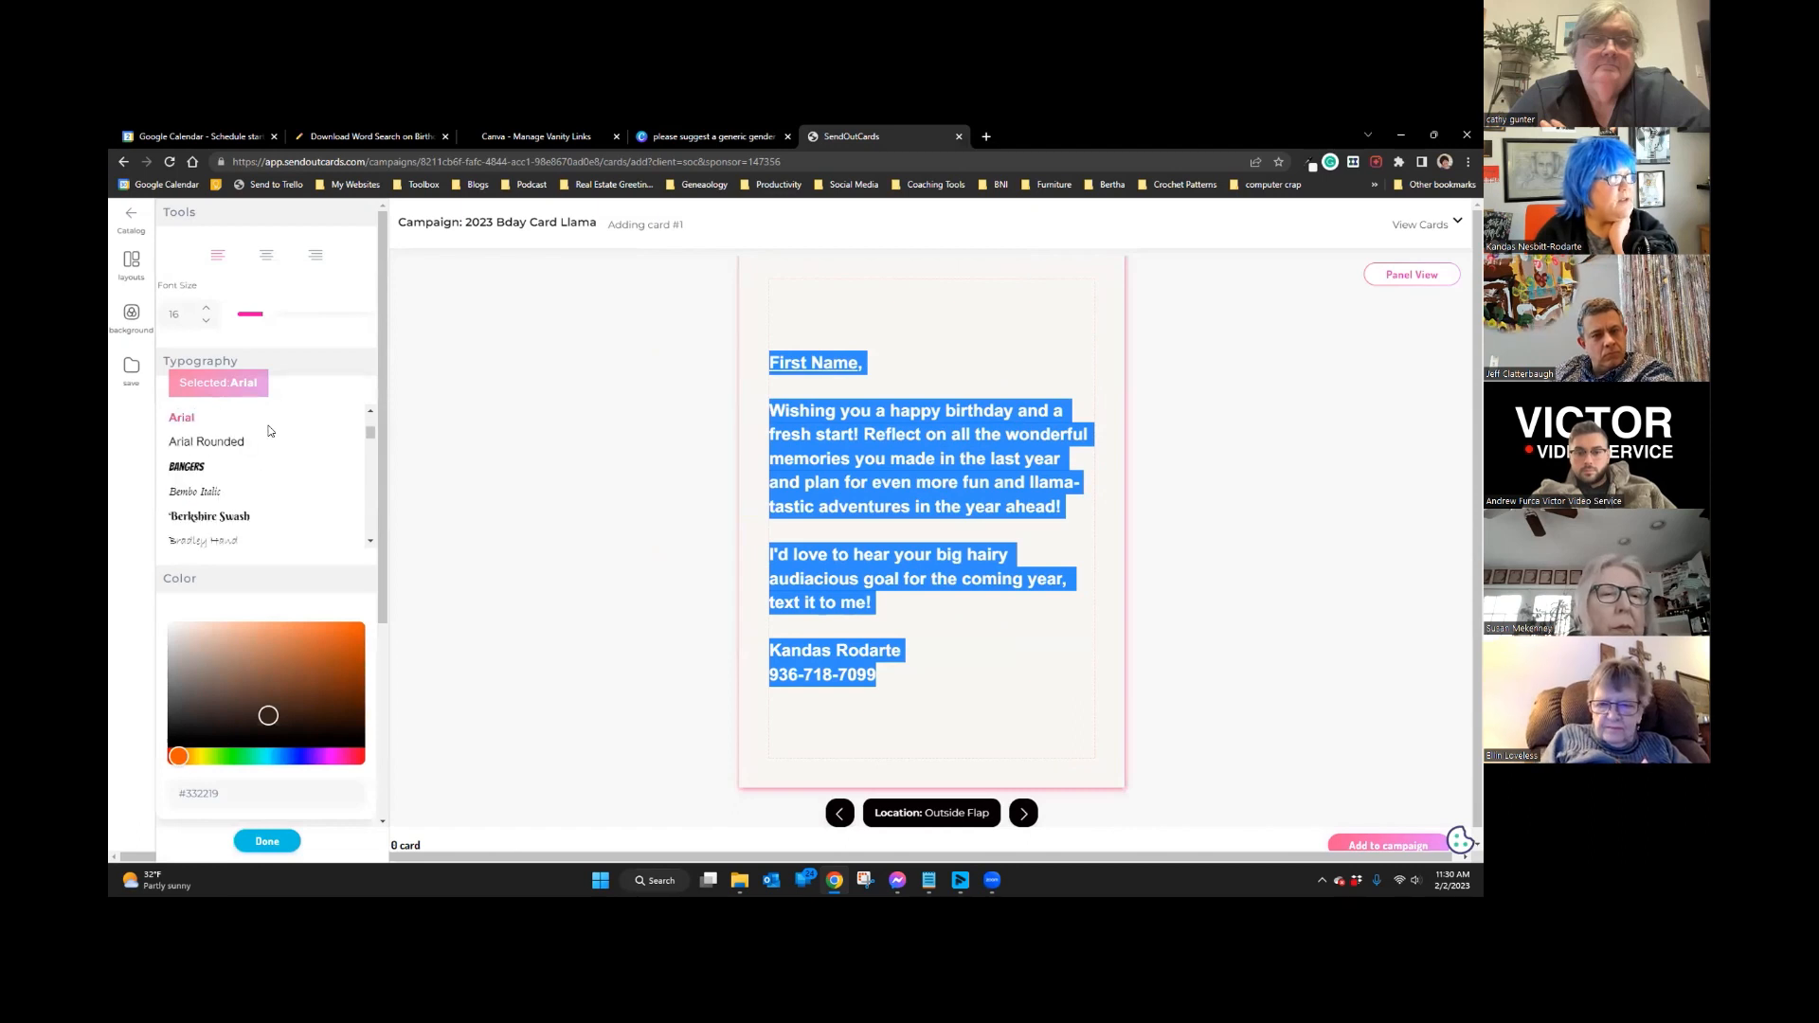
Step: Change the message font from Arial to Gloria Hallelujah after briefly trying Handlee
scroll(268, 432, "down", 2)
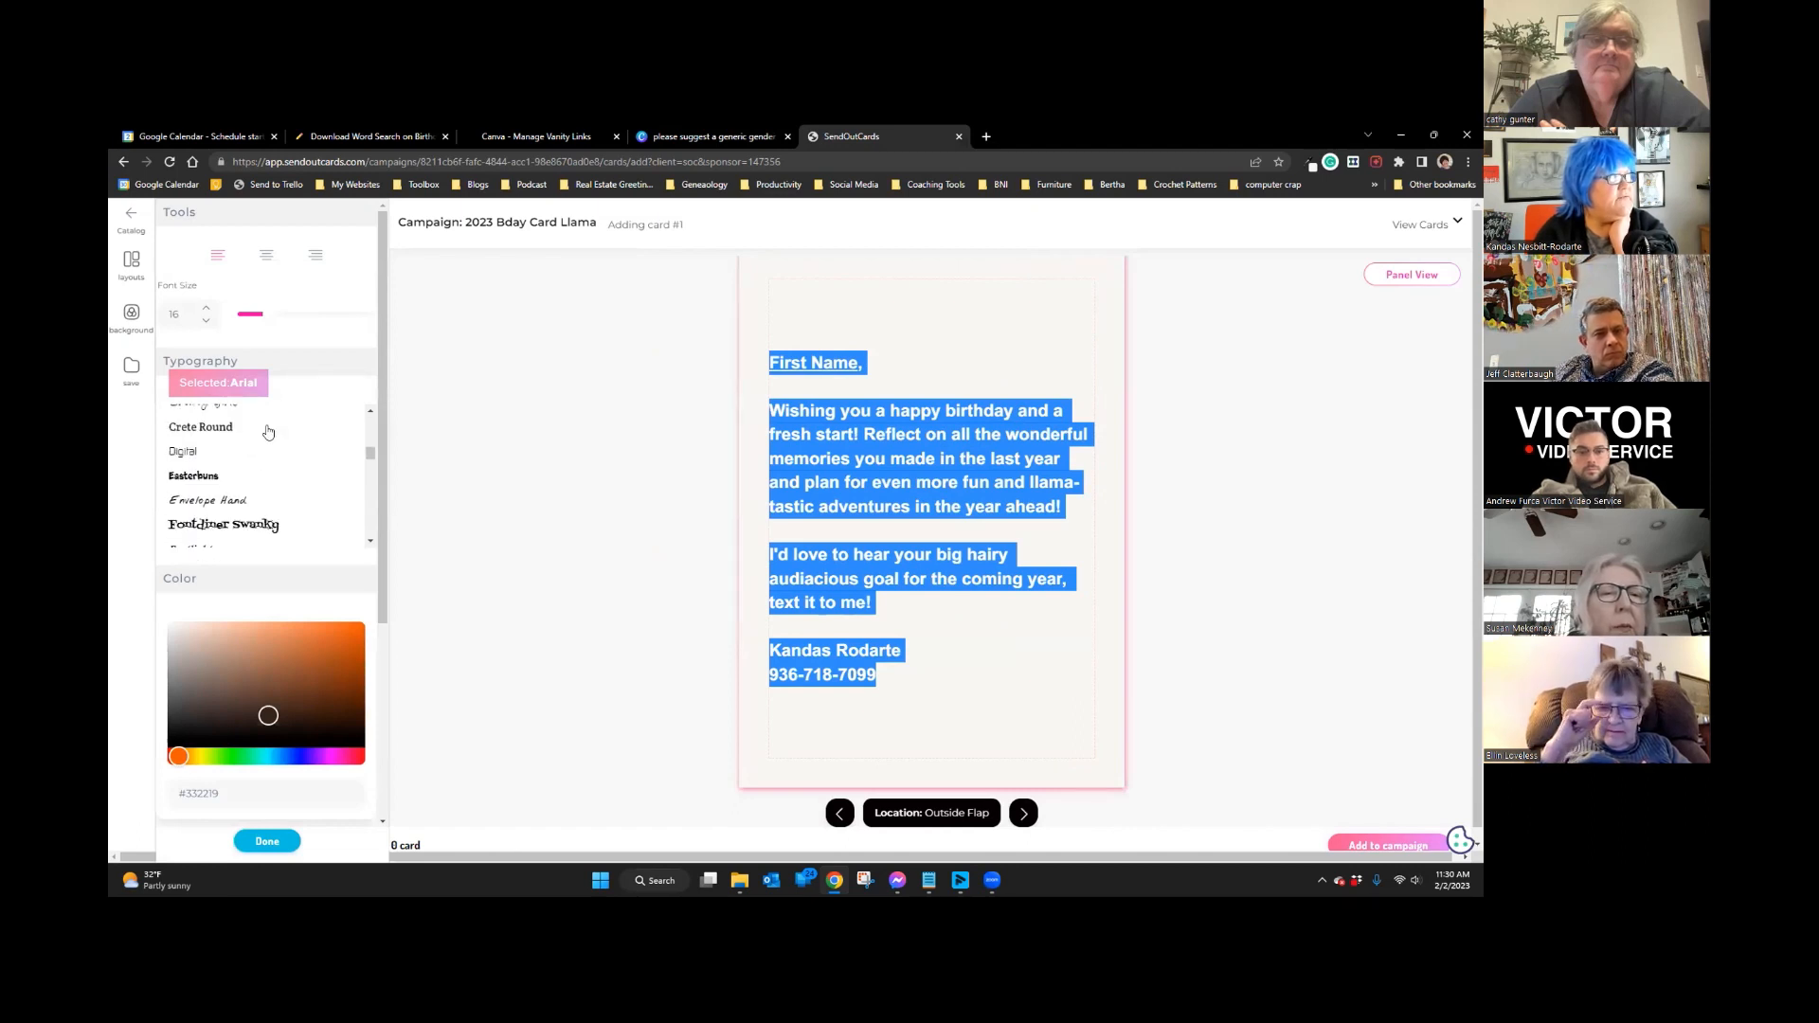
scroll(268, 432, "down", 2)
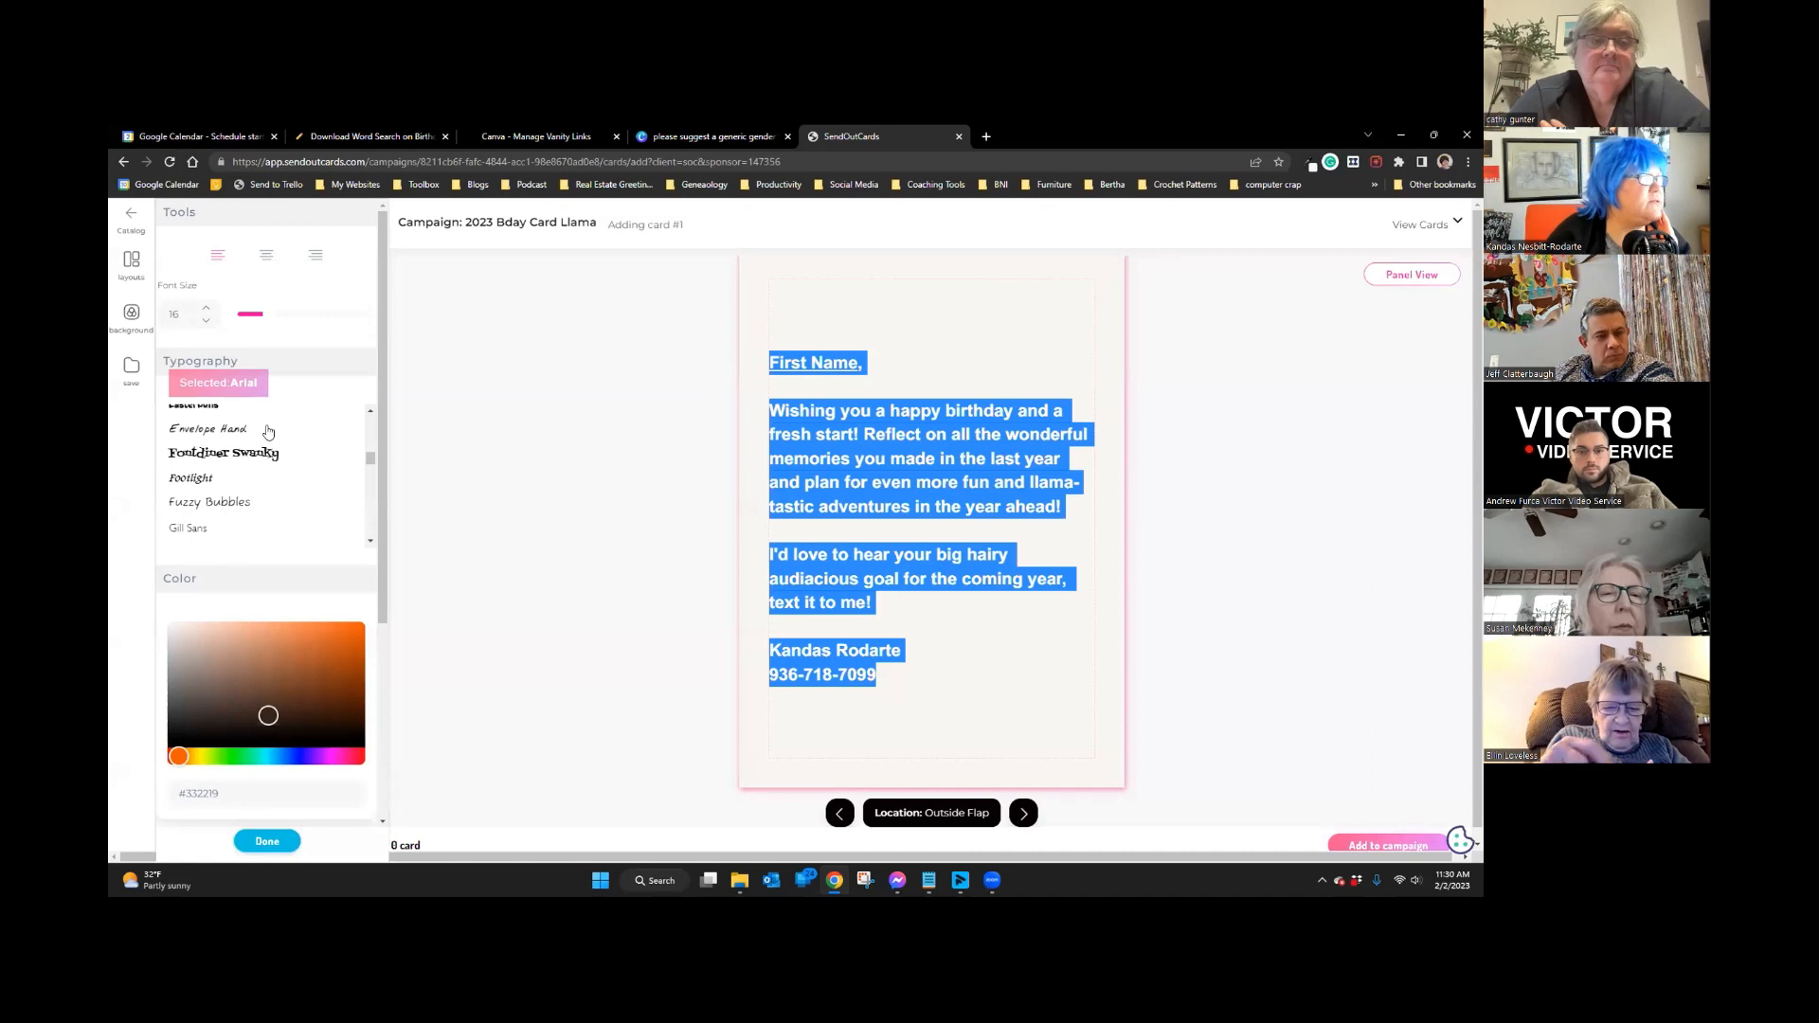
scroll(268, 433, "down", 2)
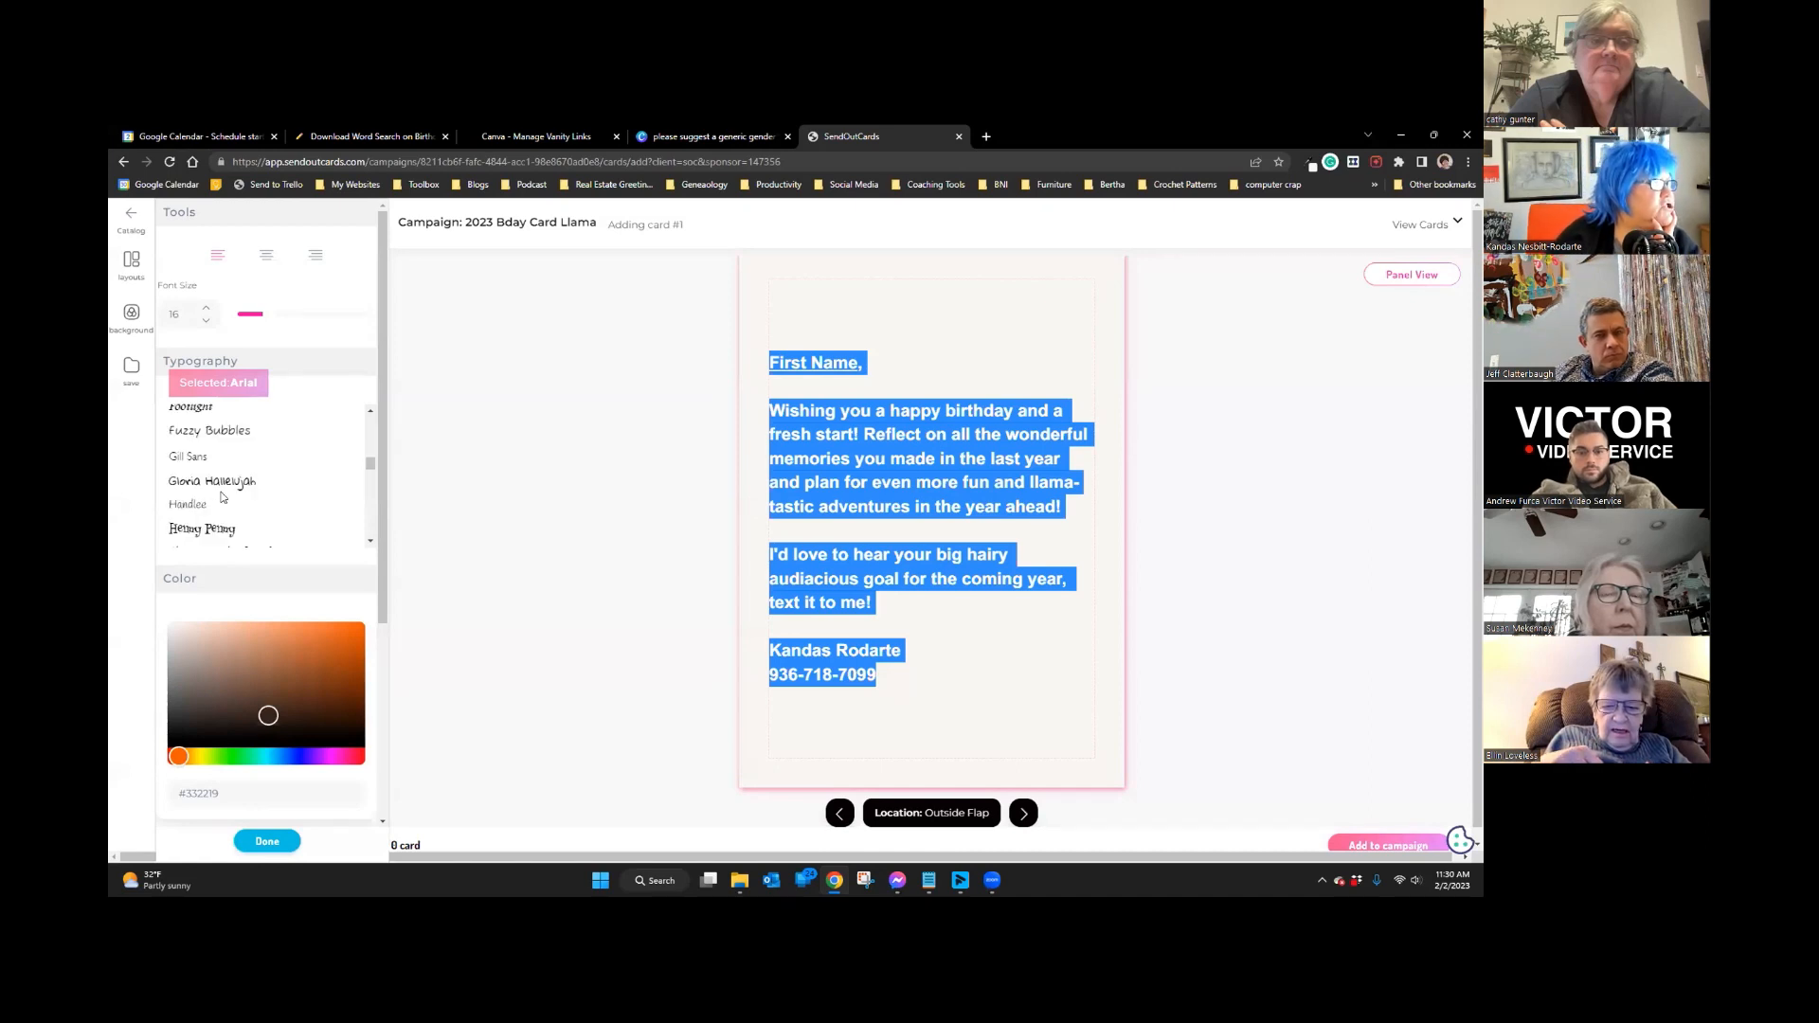
left_click(194, 504)
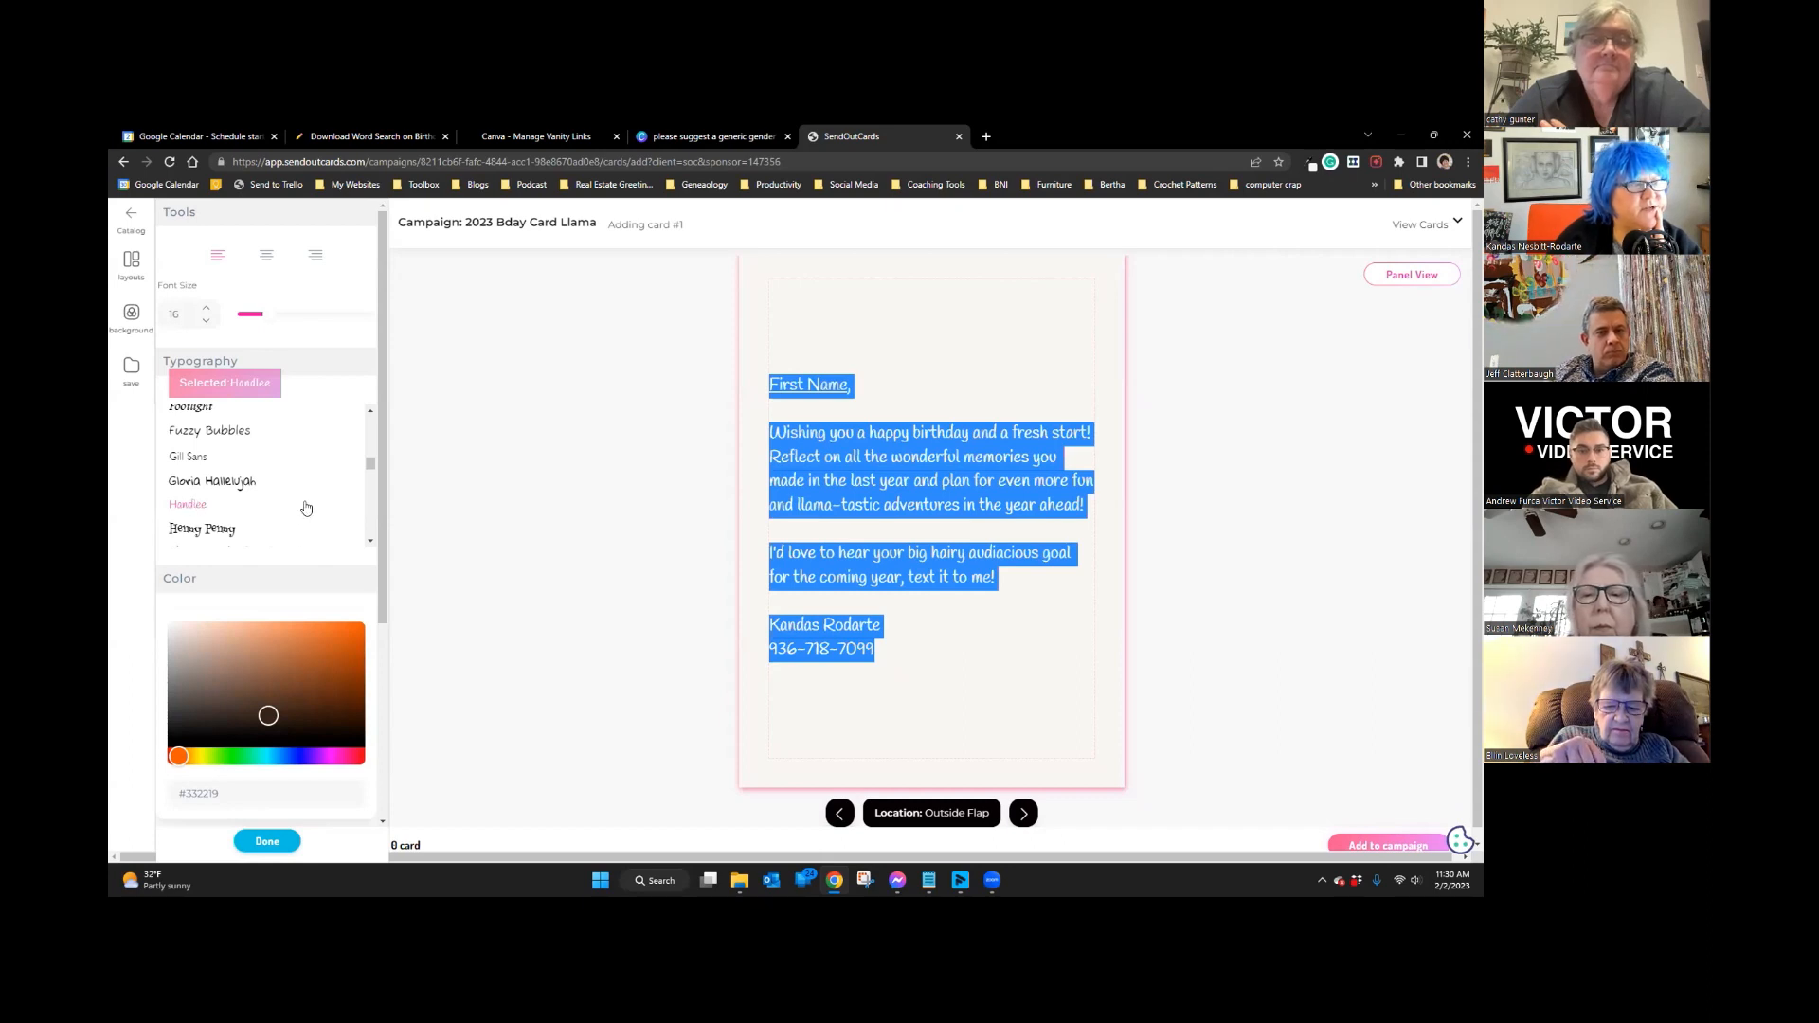
left_click(251, 483)
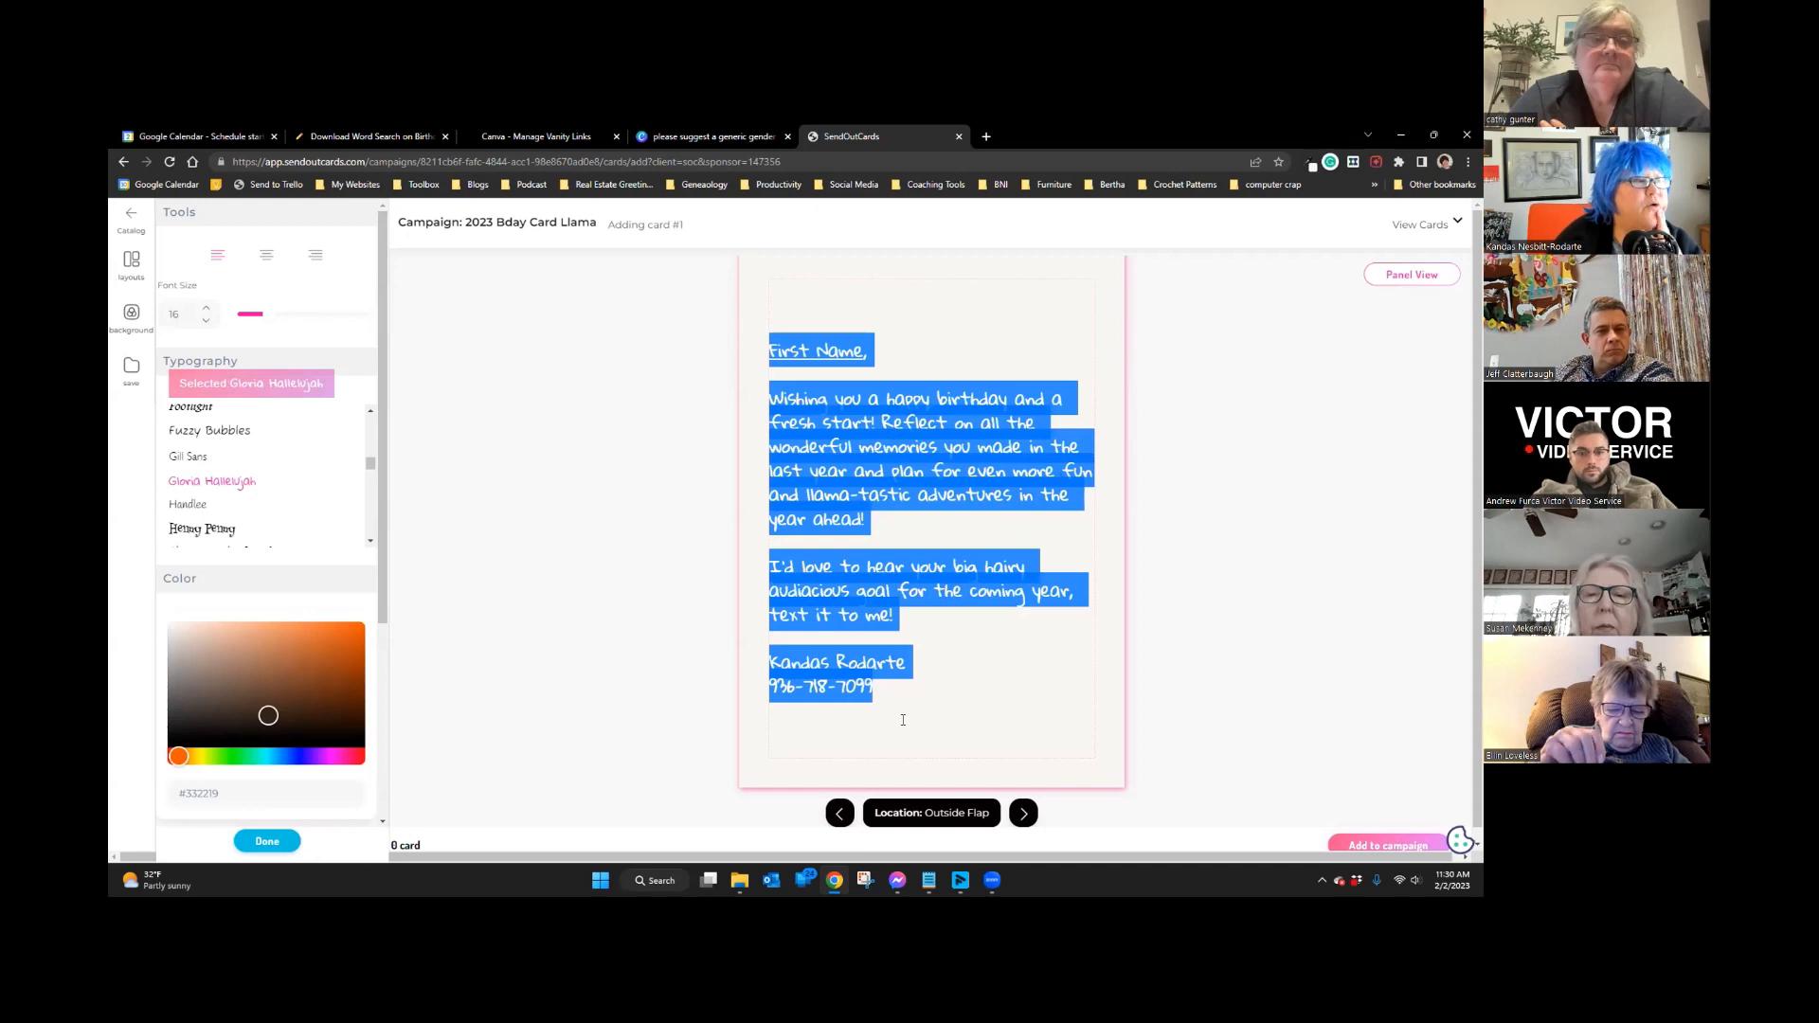
left_click(986, 702)
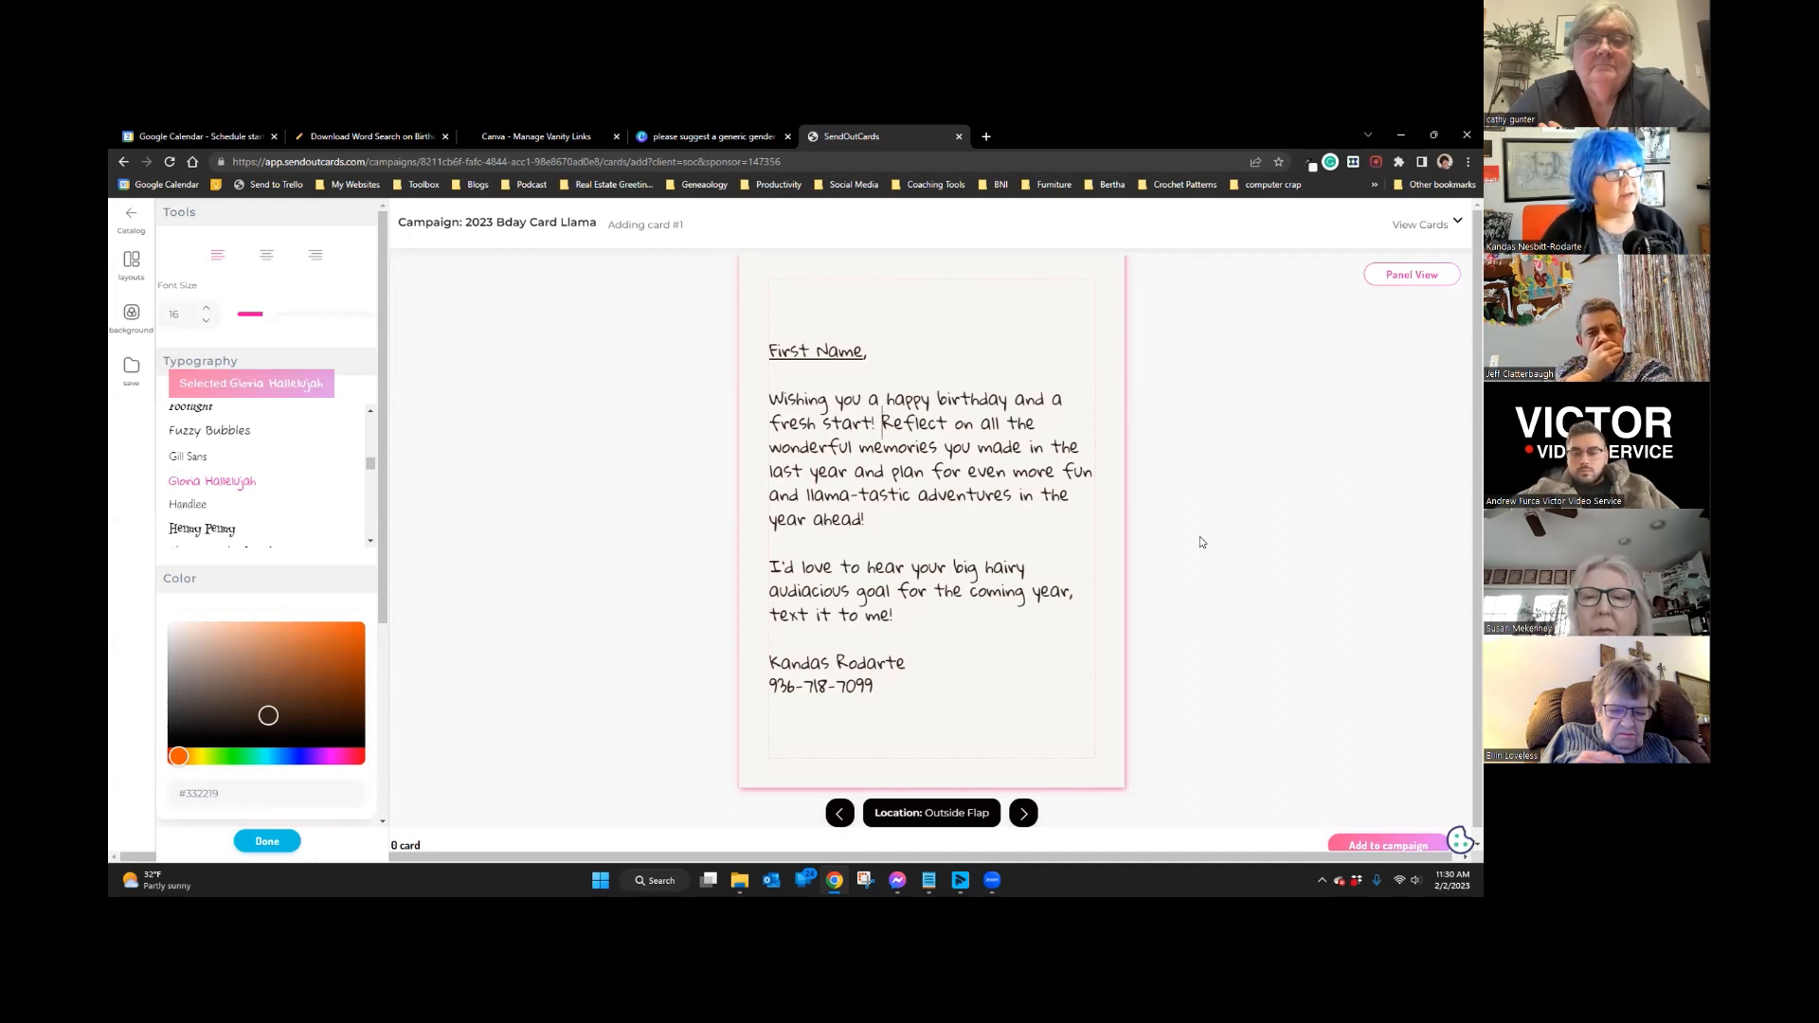
Step: Remove the stray line break before 'Reflect' and change 'last year' to 'past year'
key("Return")
key("Return")
key("BackSpace")
key("BackSpace")
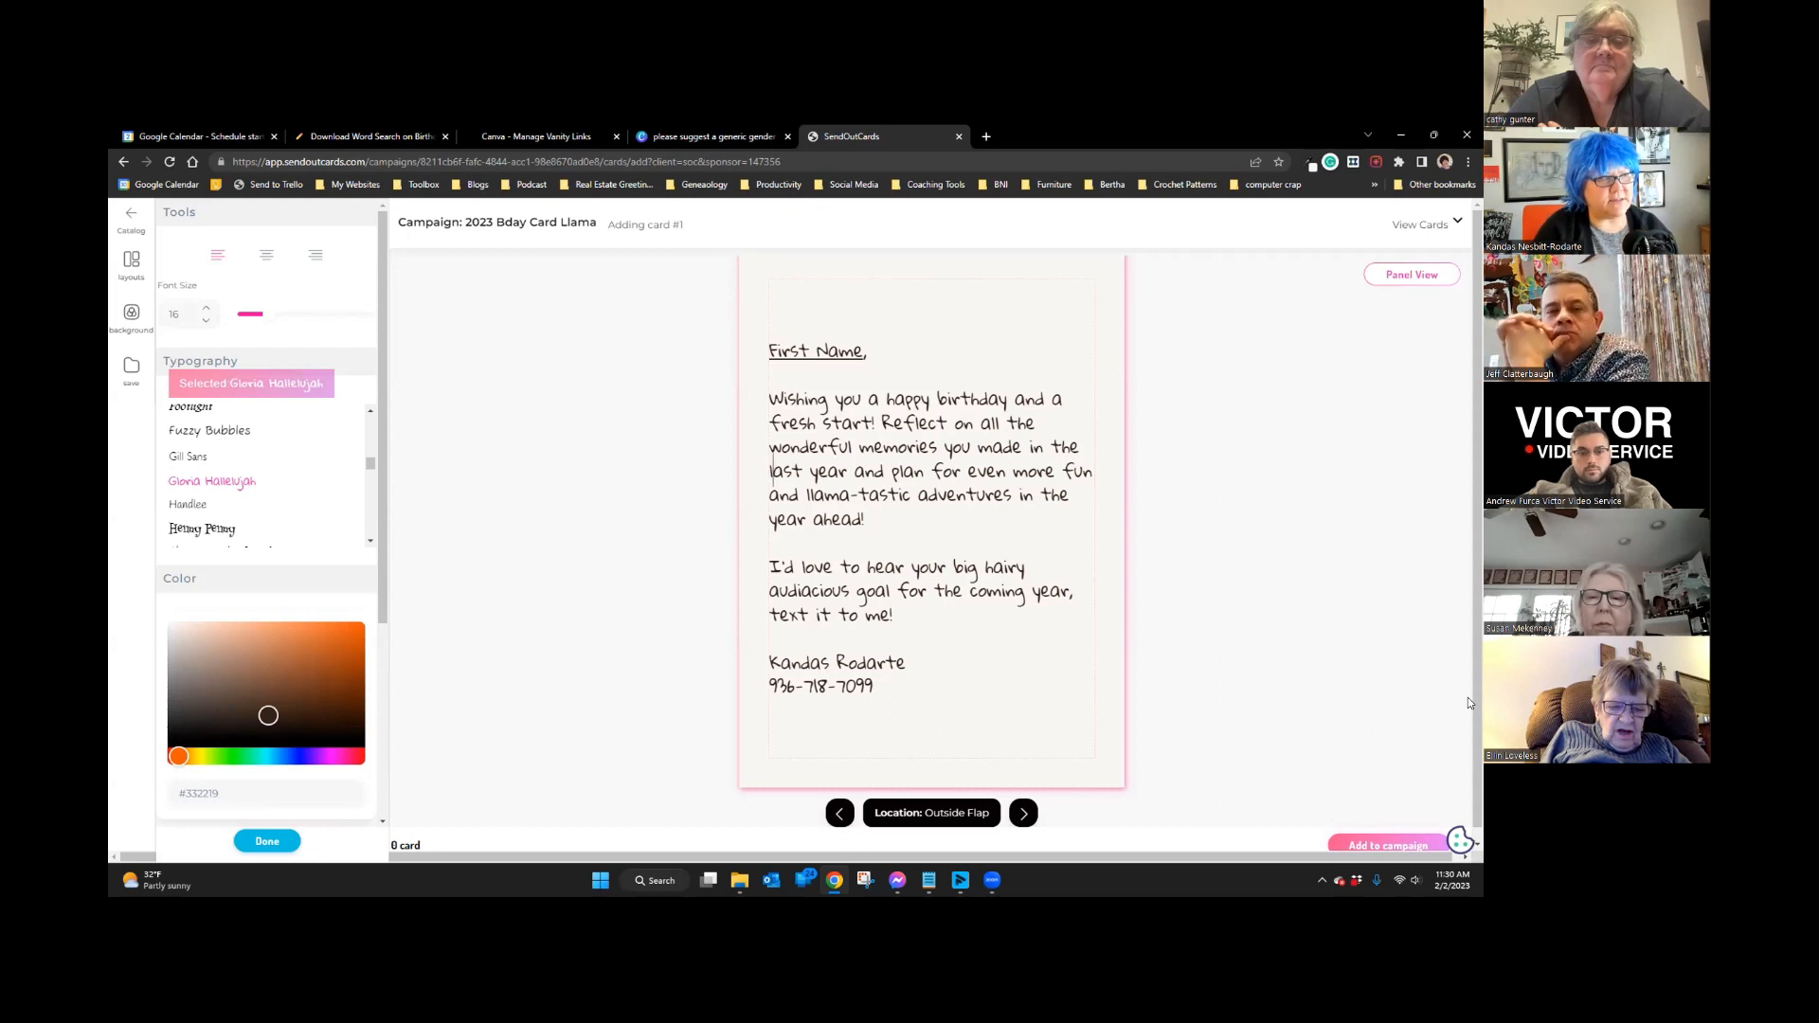
key("BackSpace")
type("p")
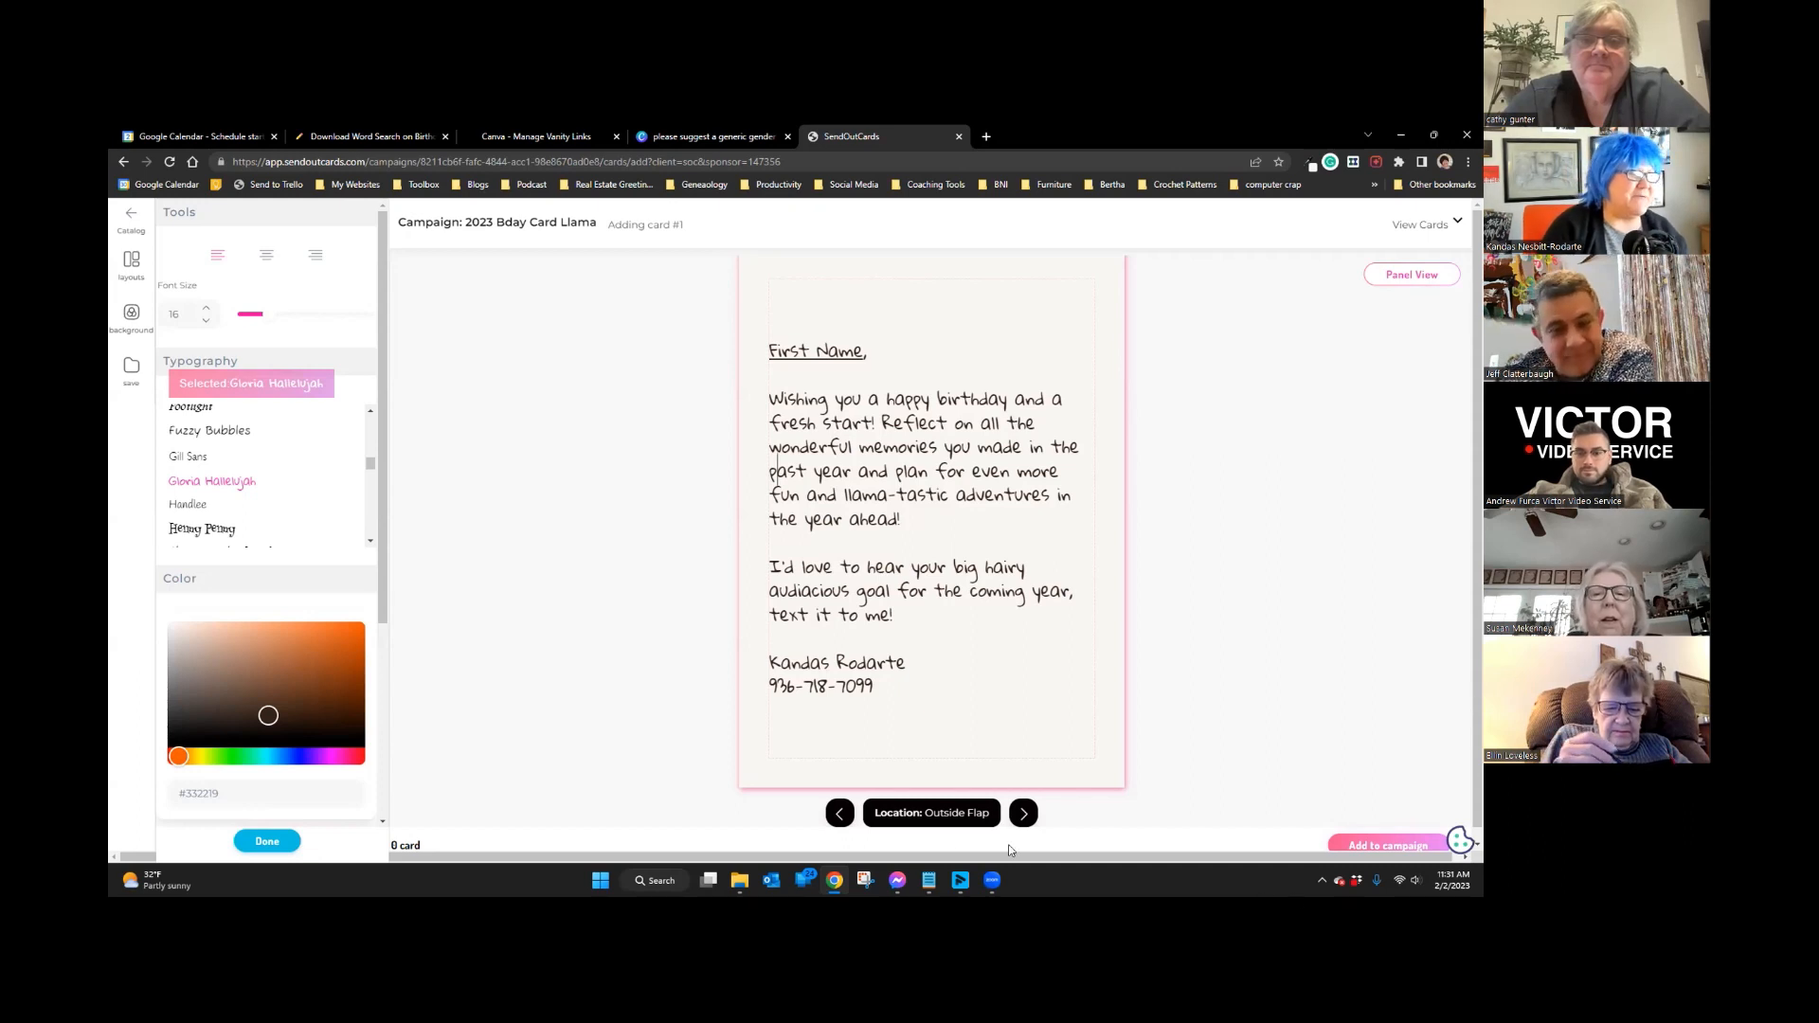
Step: Check the llama card's Inside, Outside Flap, Front and Back panels, then save it to the 2023 Bday Card Llama campaign
left_click(1023, 813)
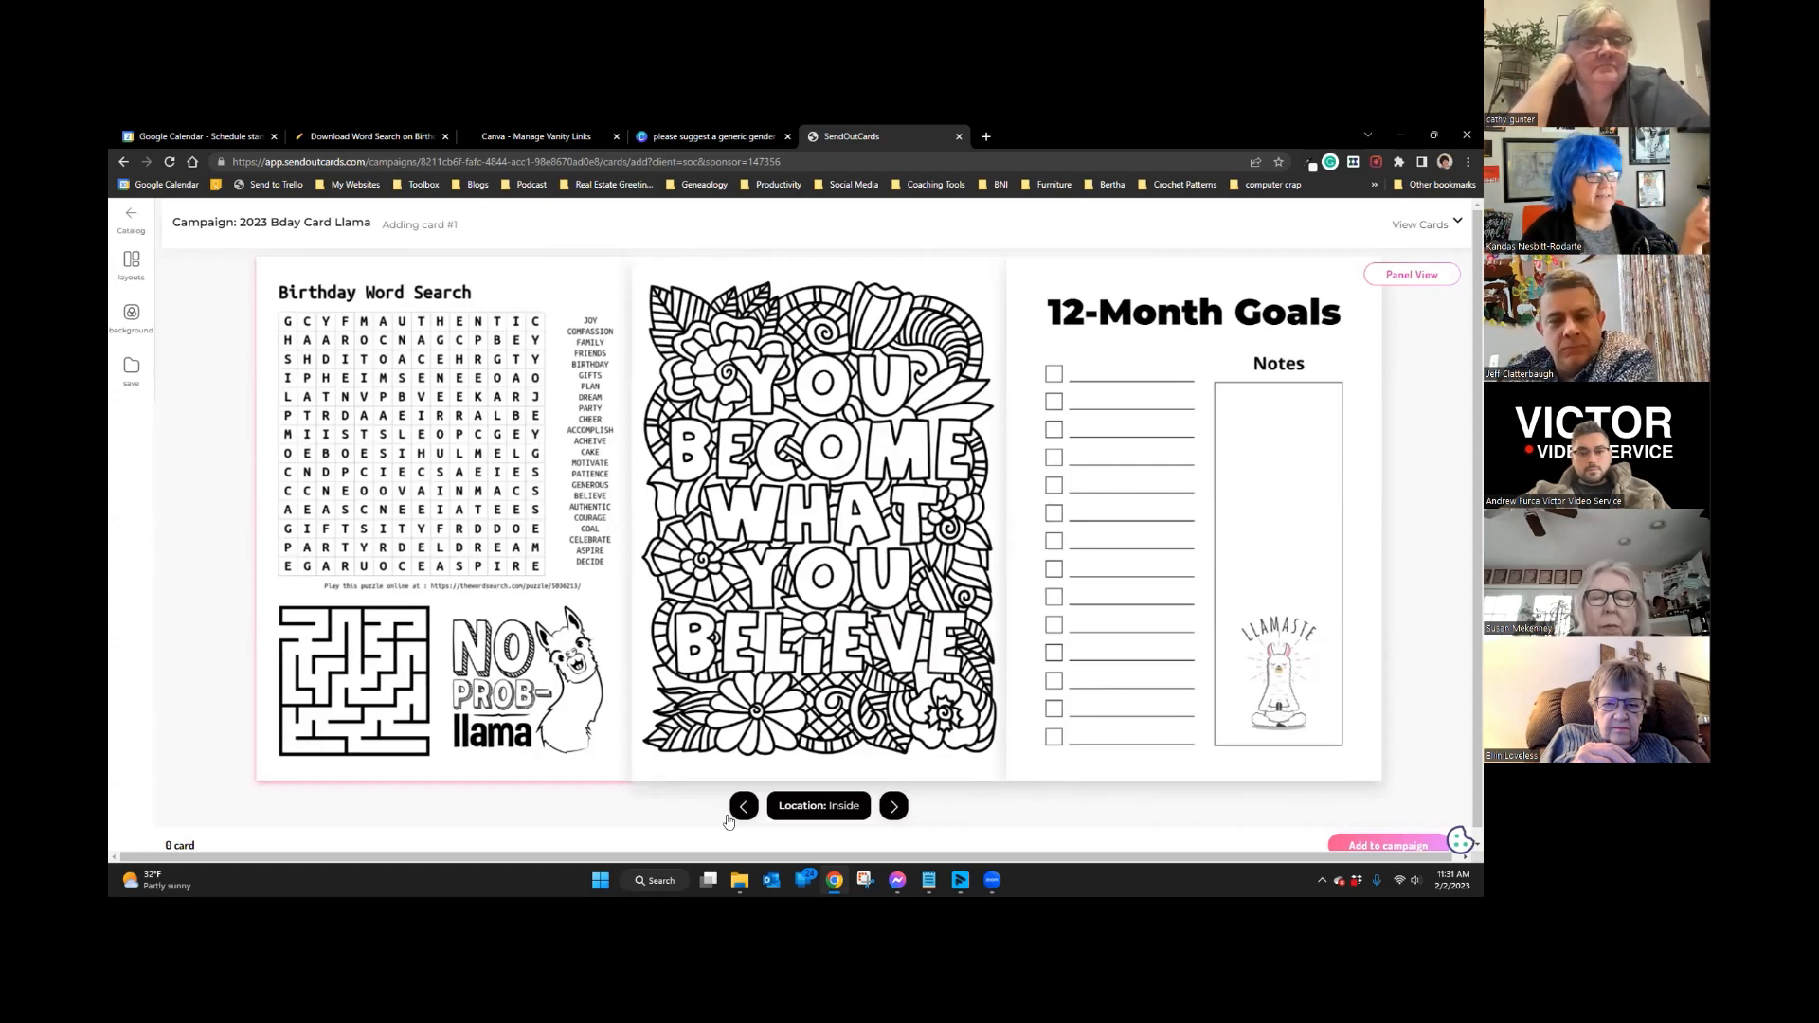
left_click(896, 807)
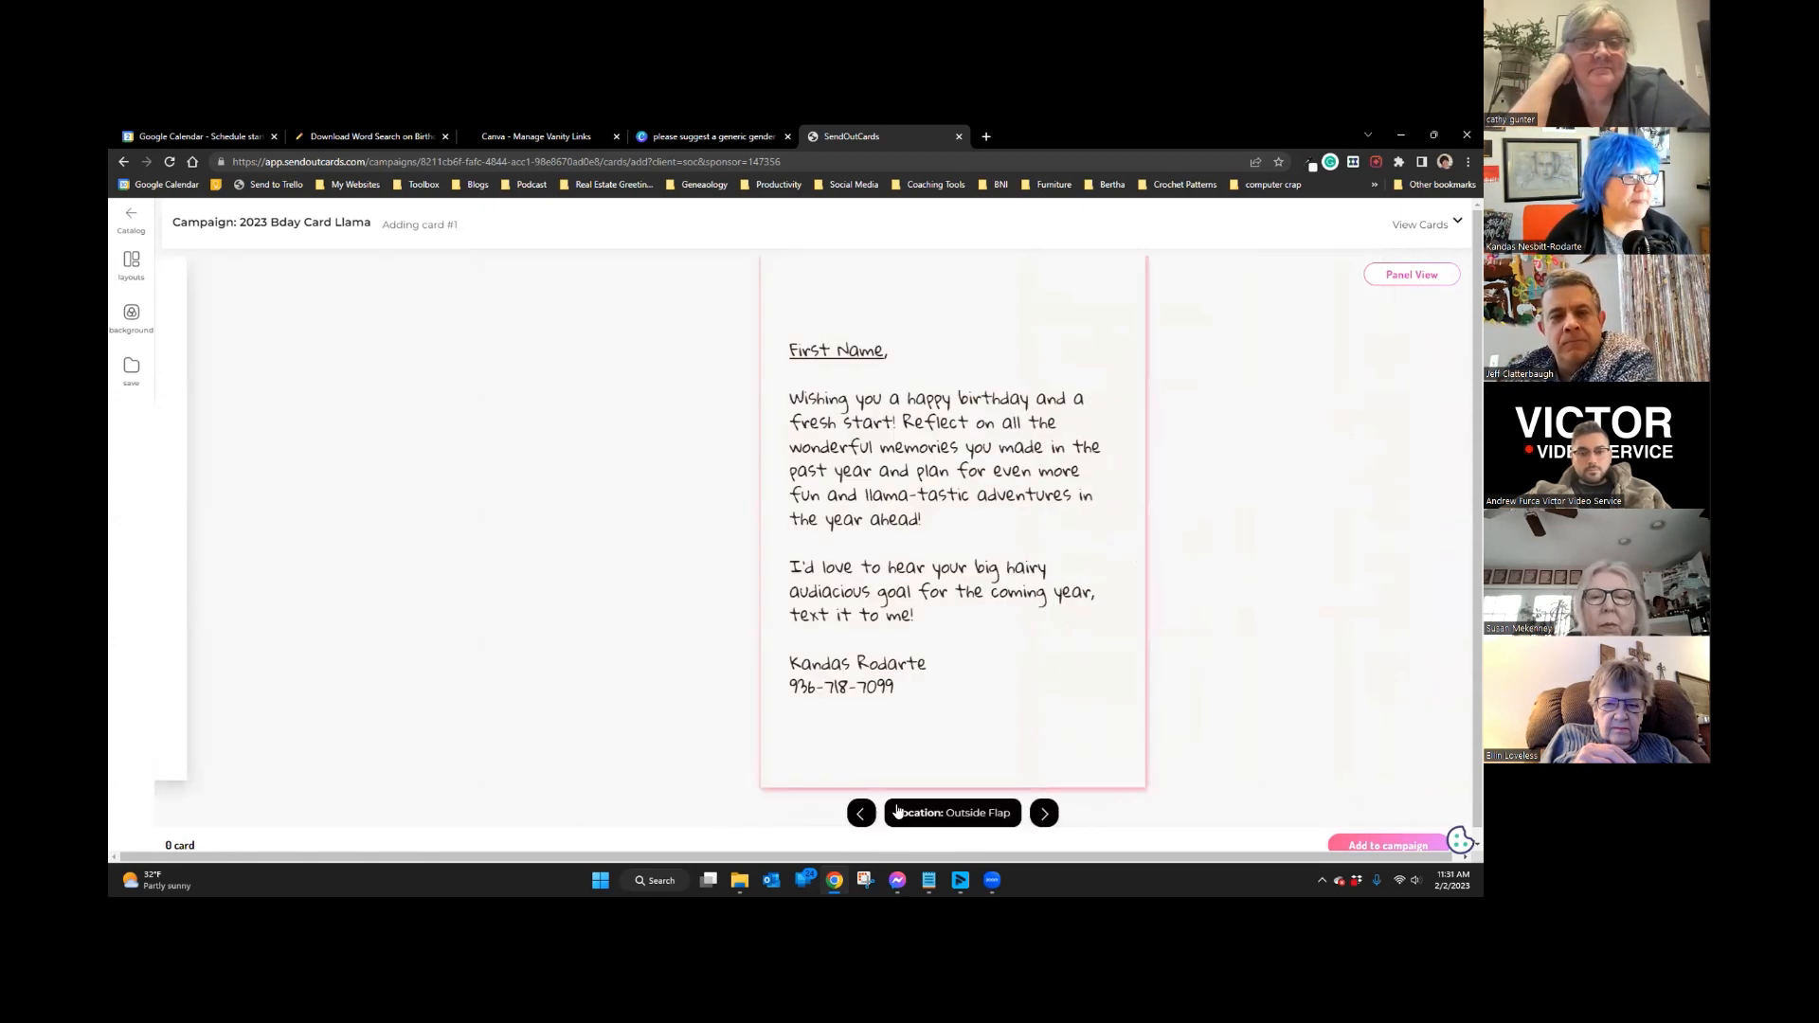
left_click(728, 813)
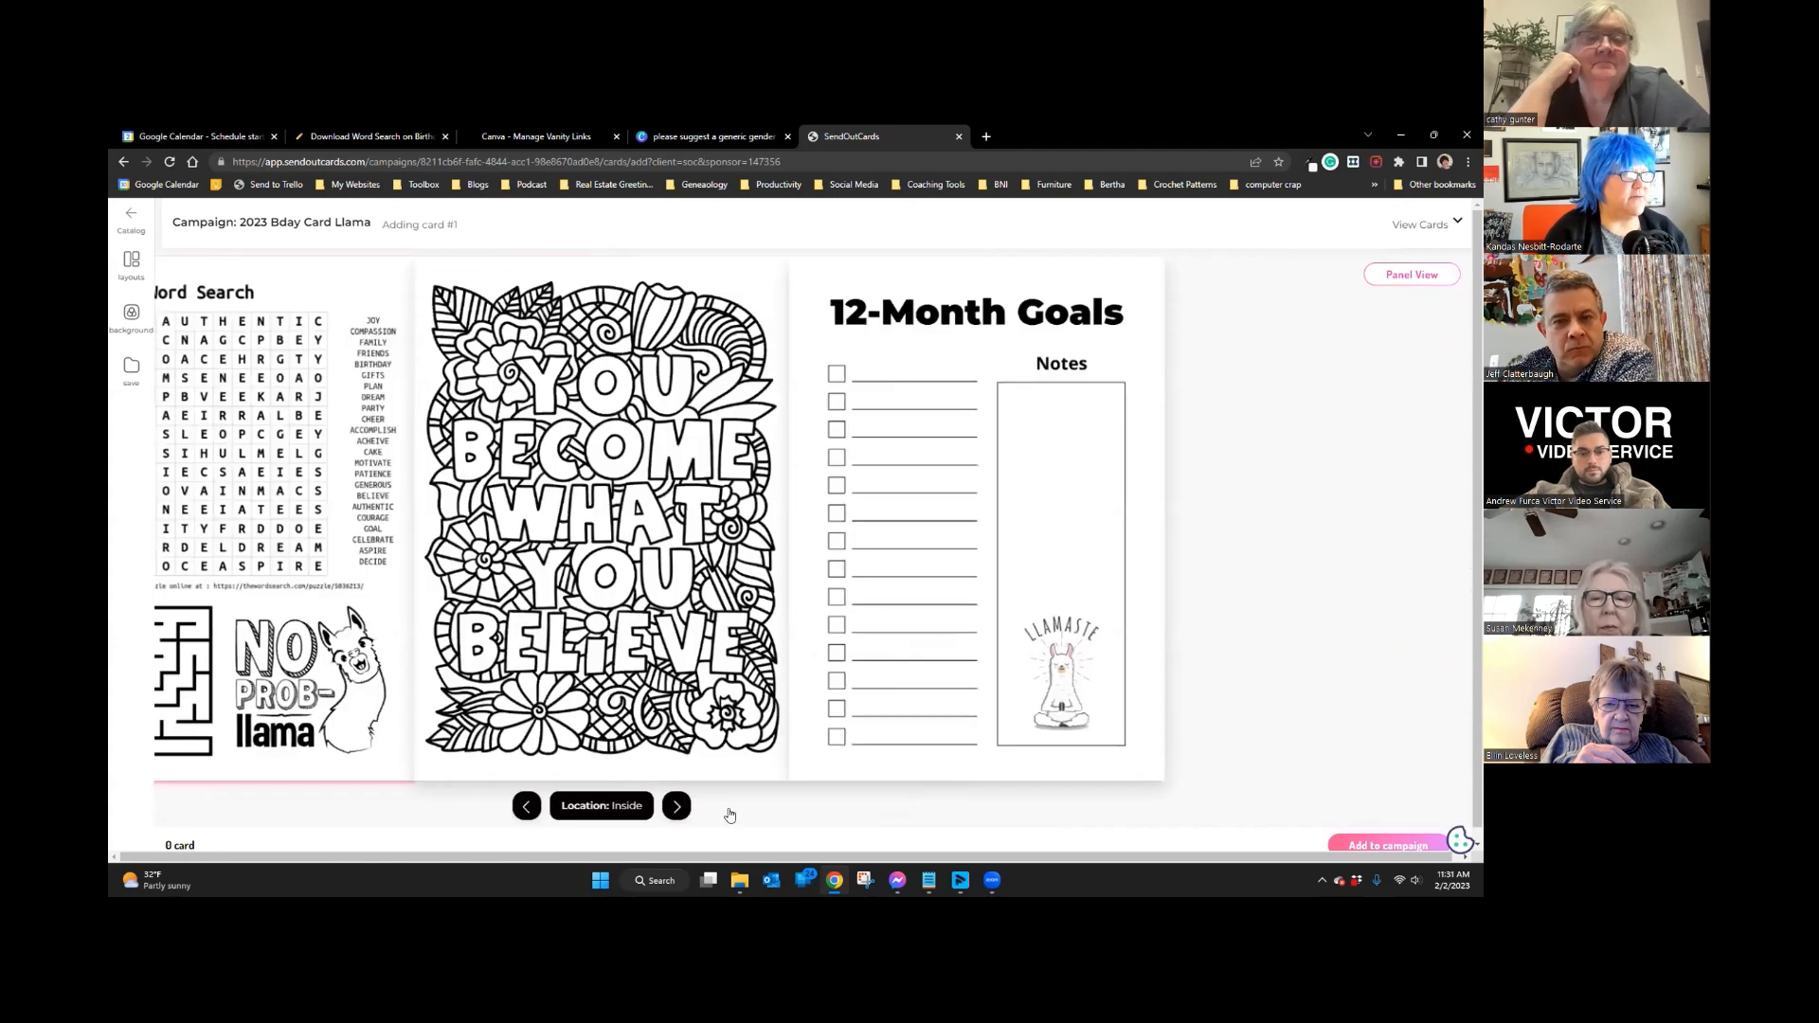
left_click(739, 812)
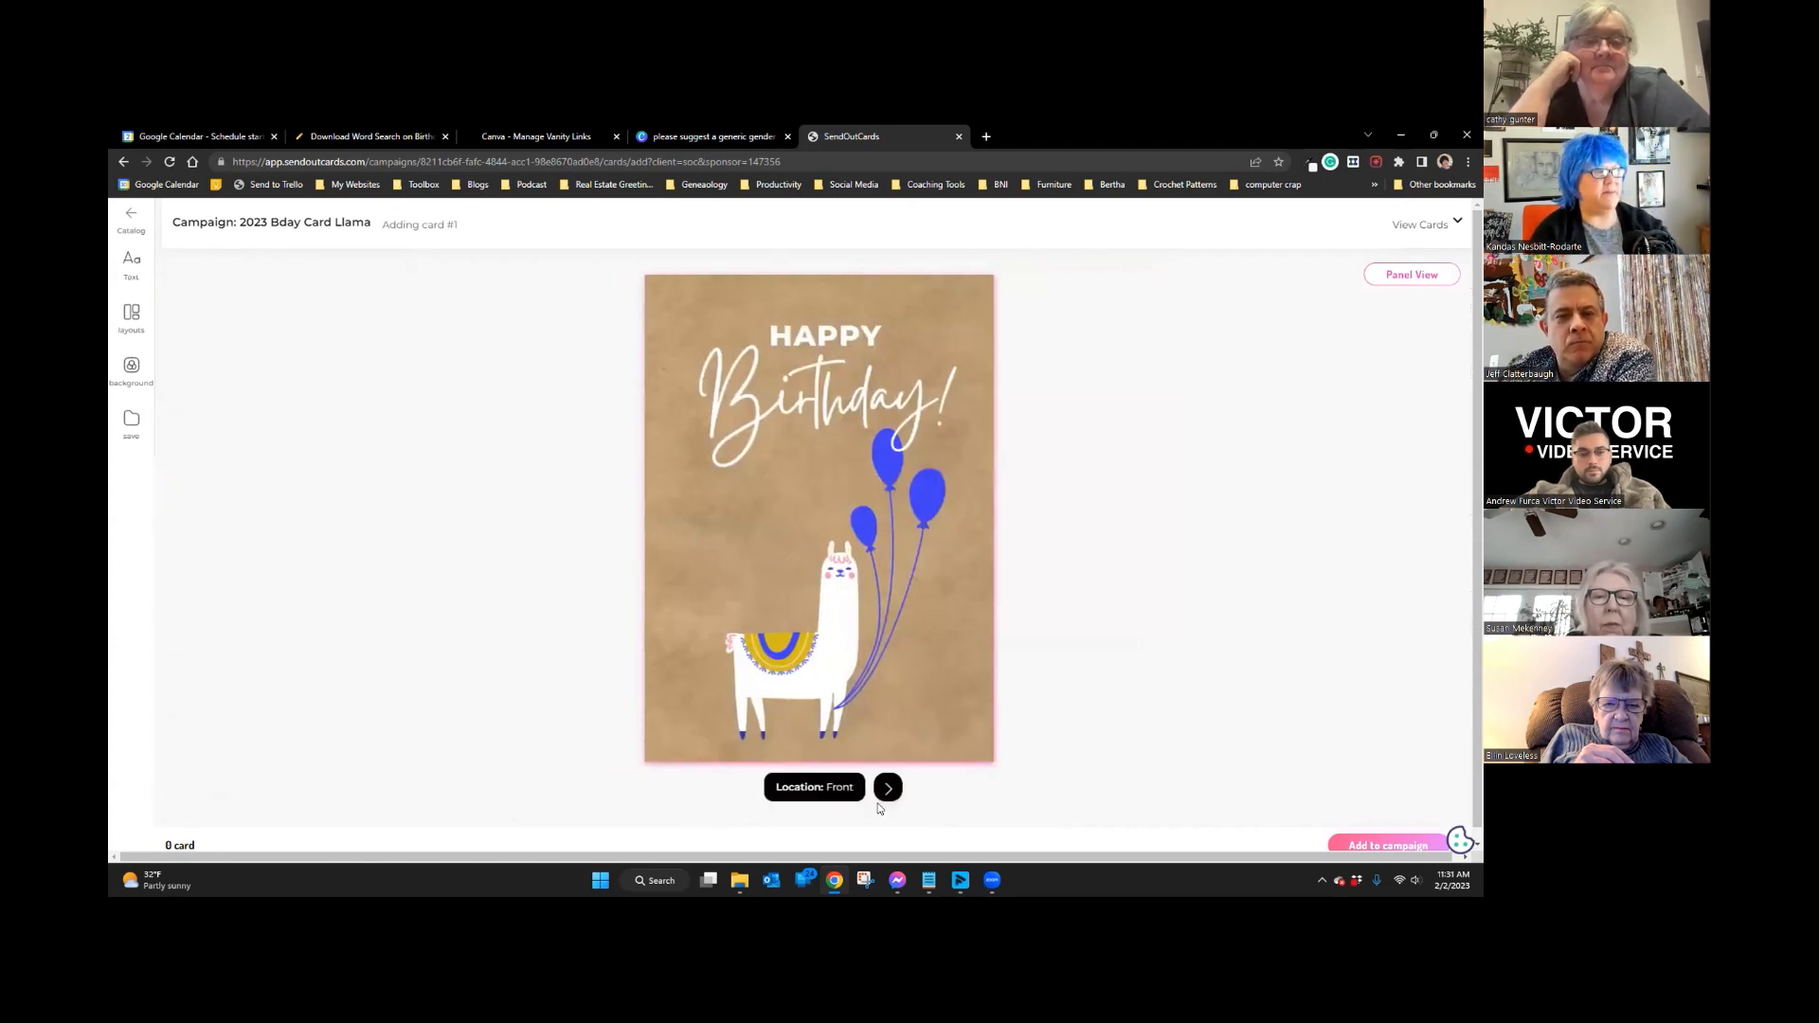
left_click(889, 788)
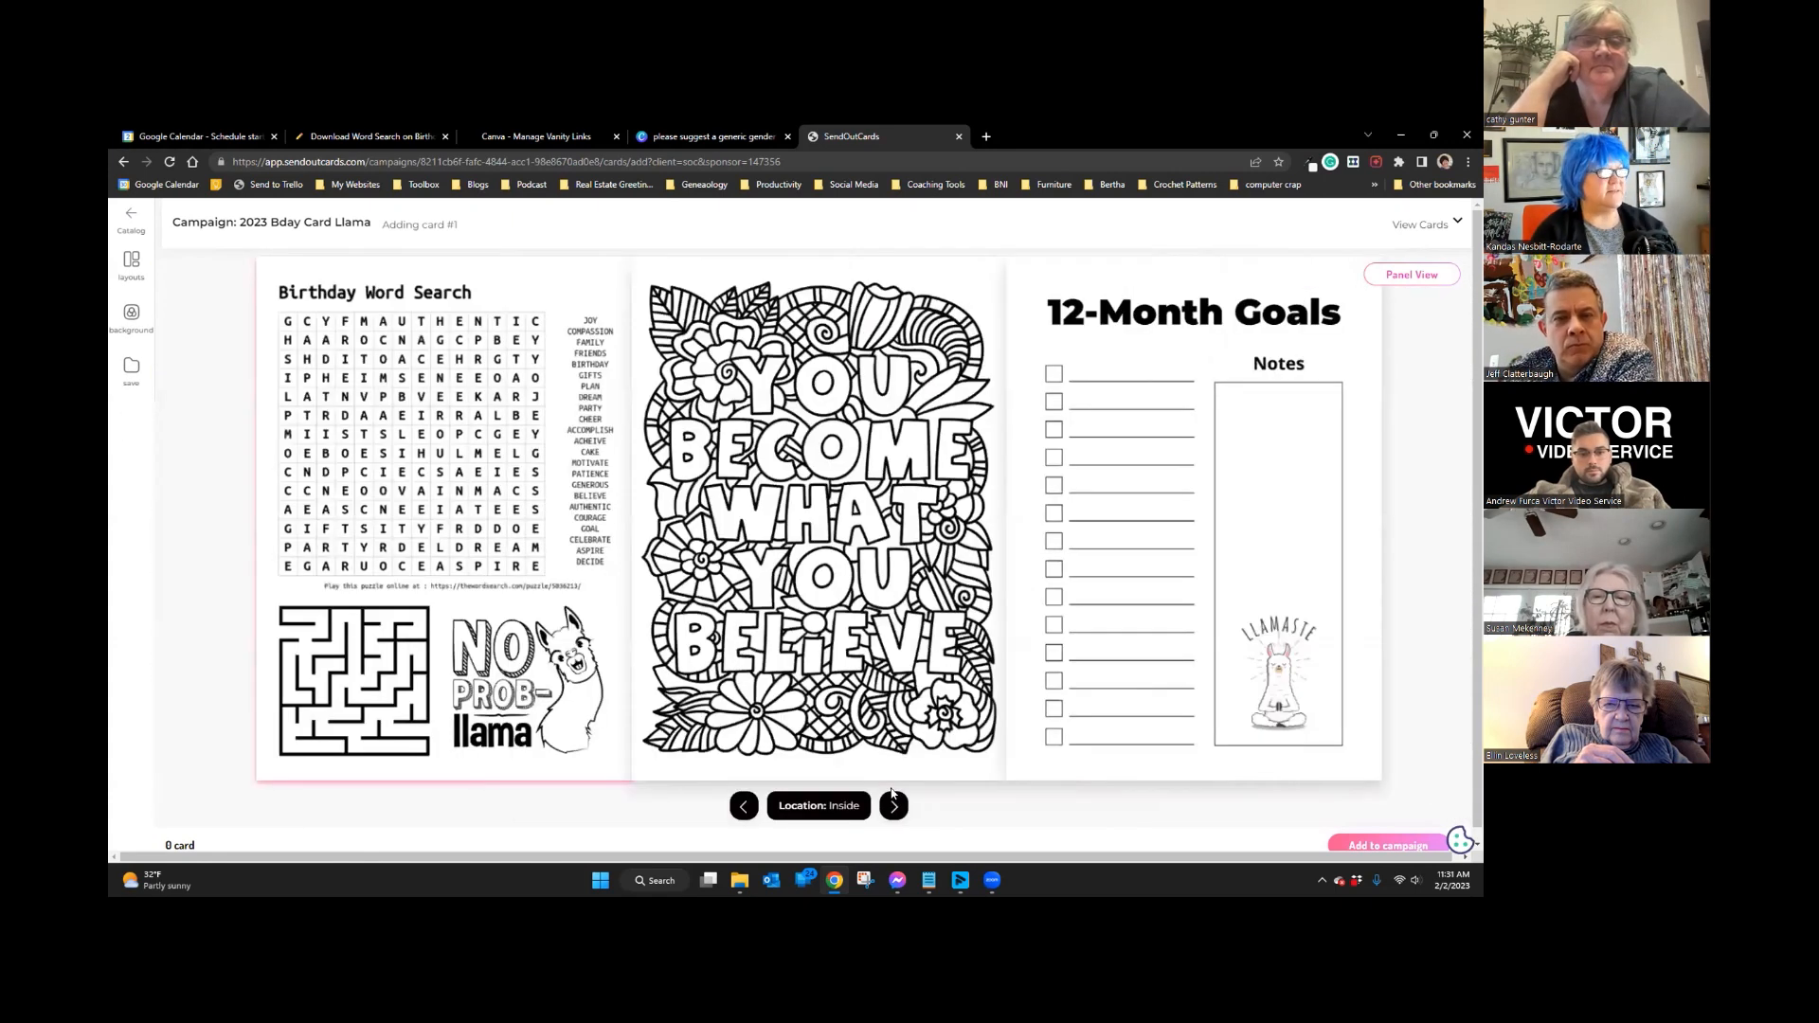
left_click(893, 805)
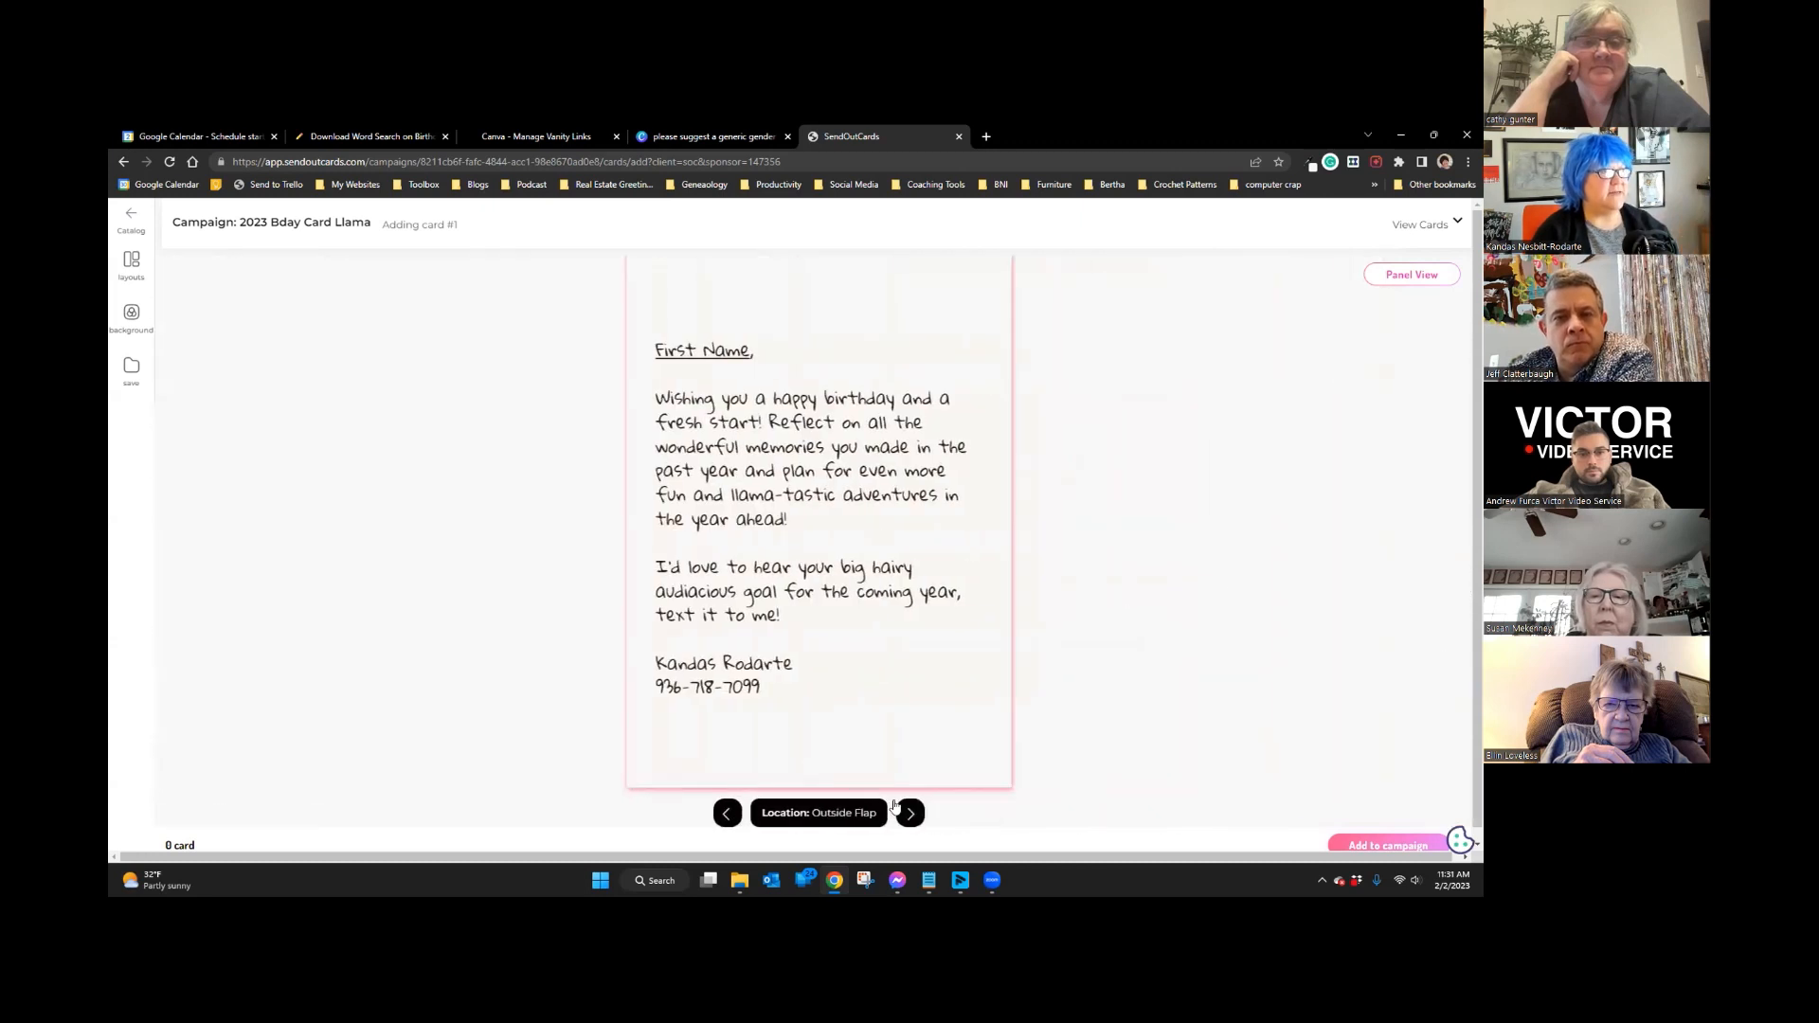
left_click(908, 813)
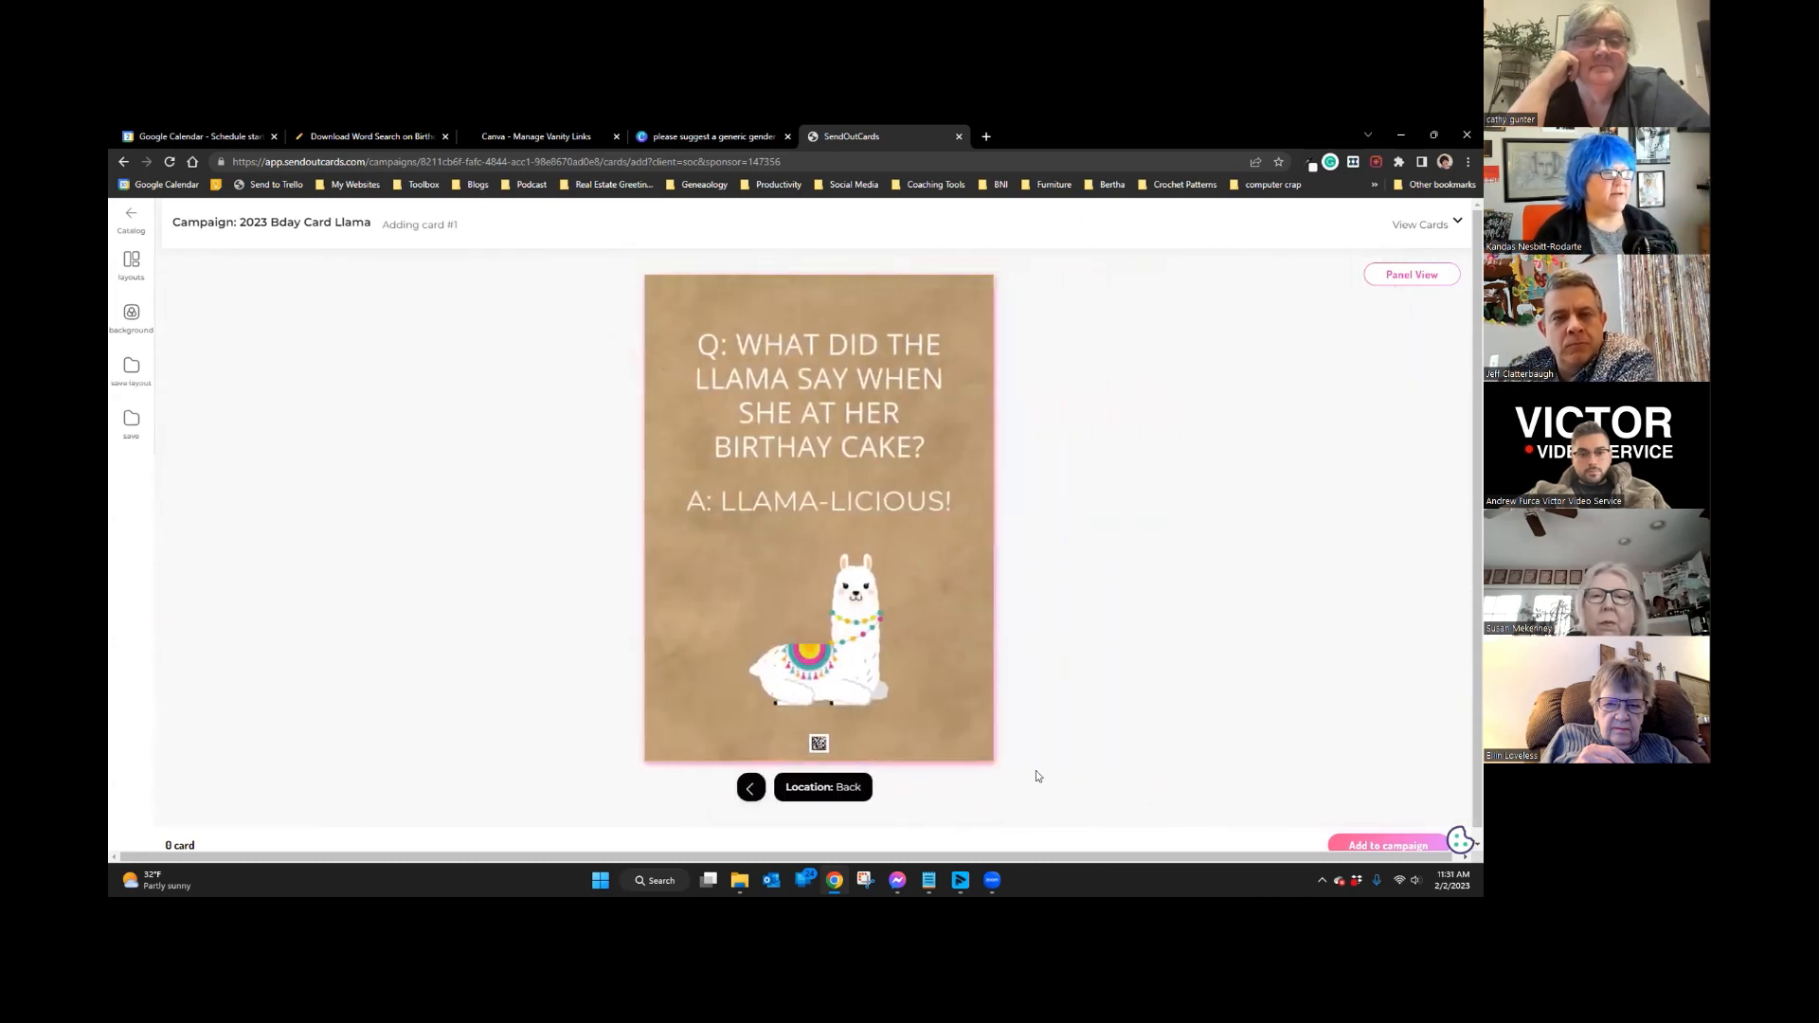
left_click(1390, 845)
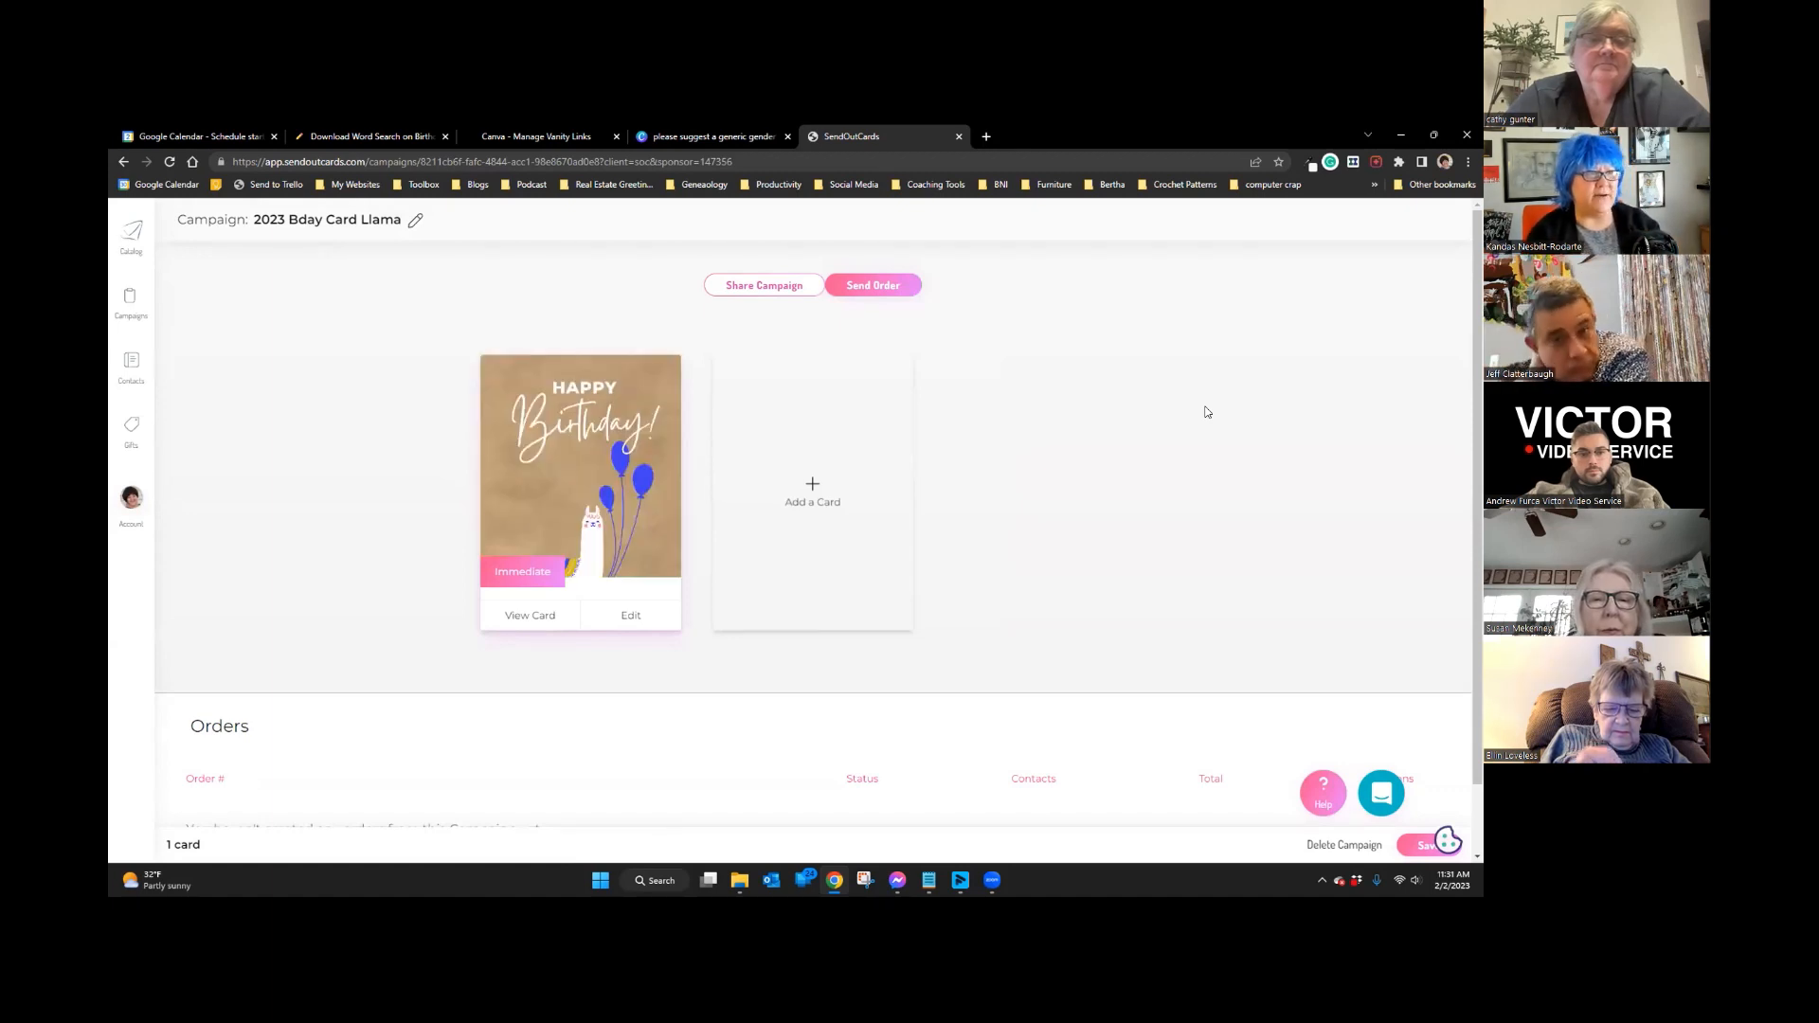
Step: Set the llama card's Send Delay to Arrive on Birthday and close the Custom Card panel
left_click(628, 617)
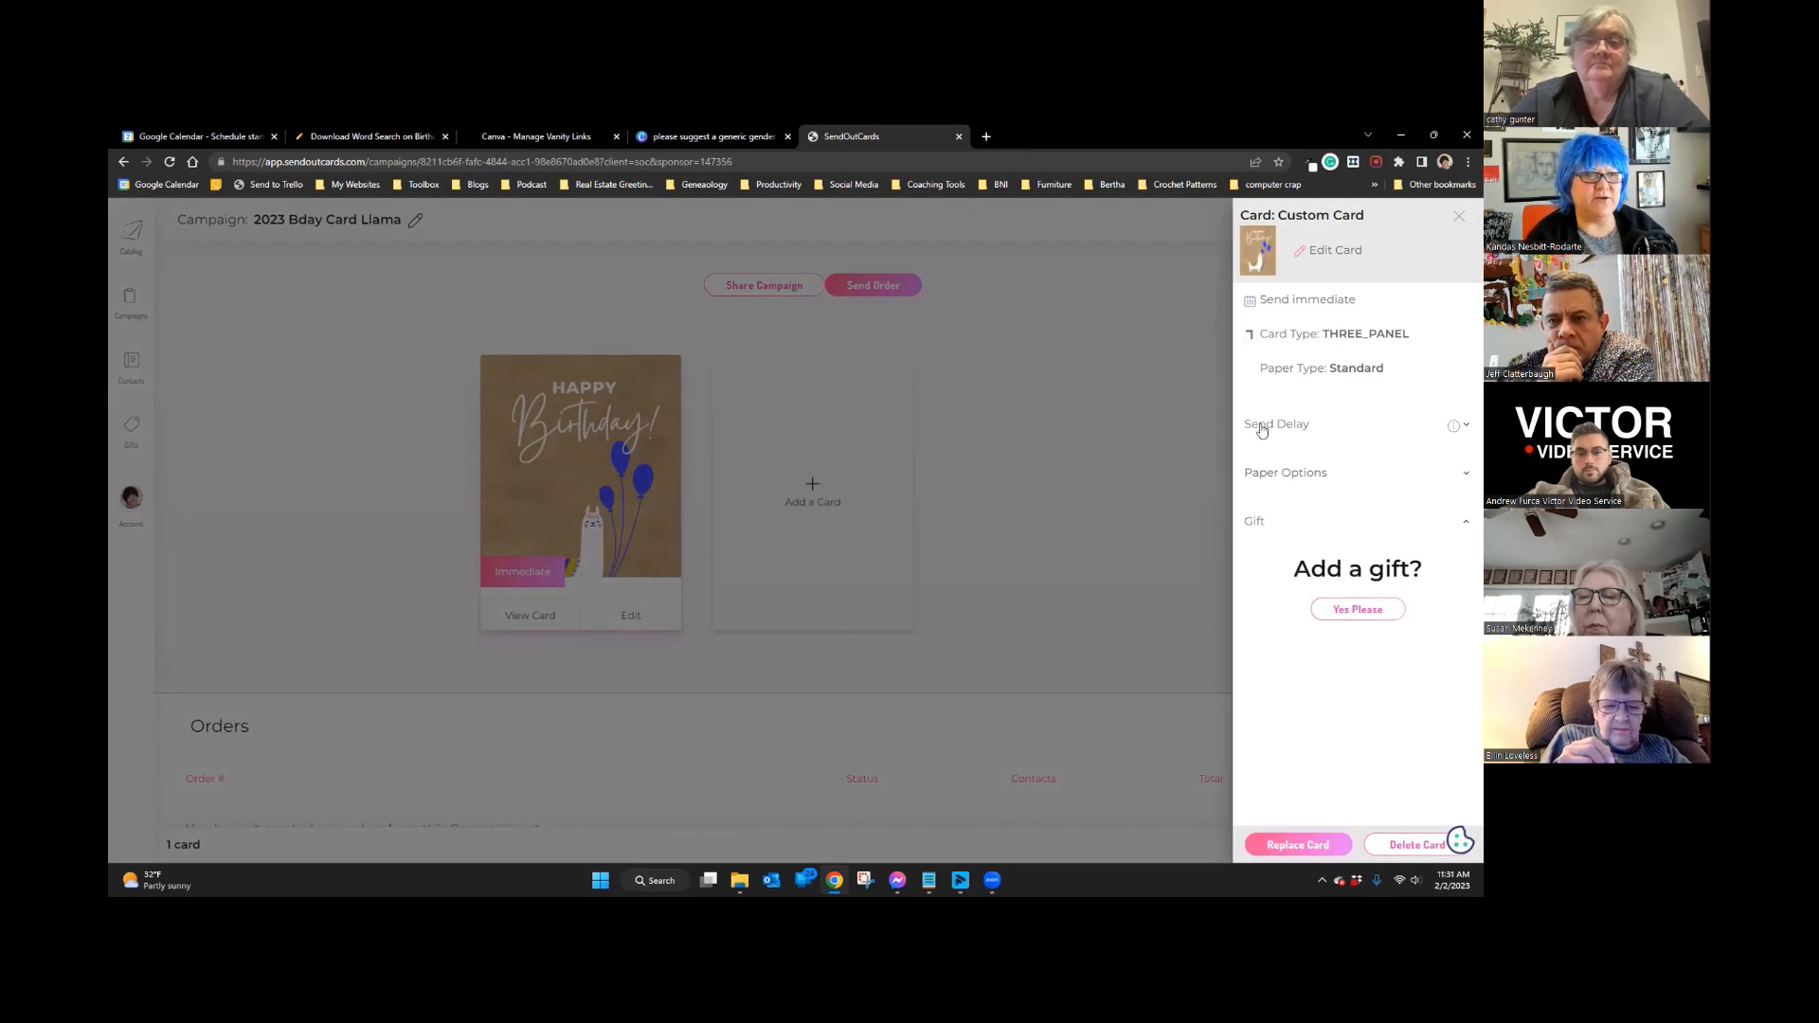
left_click(1466, 426)
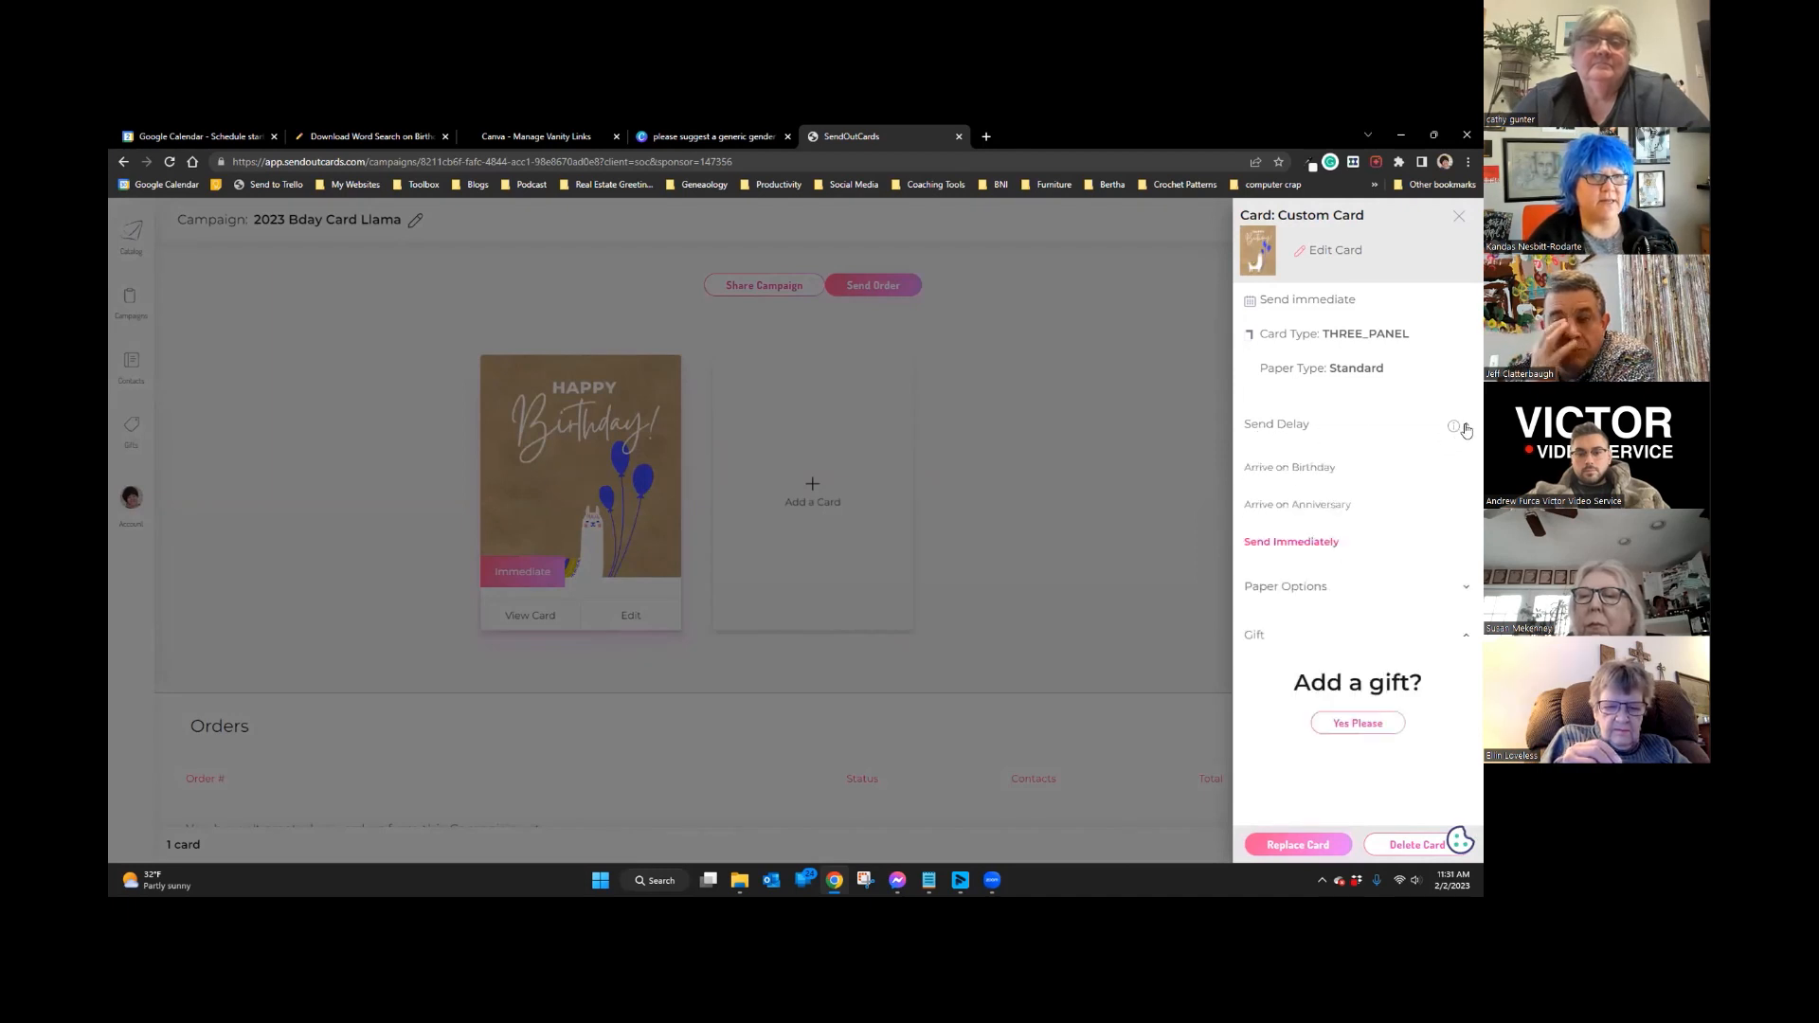
left_click(1276, 469)
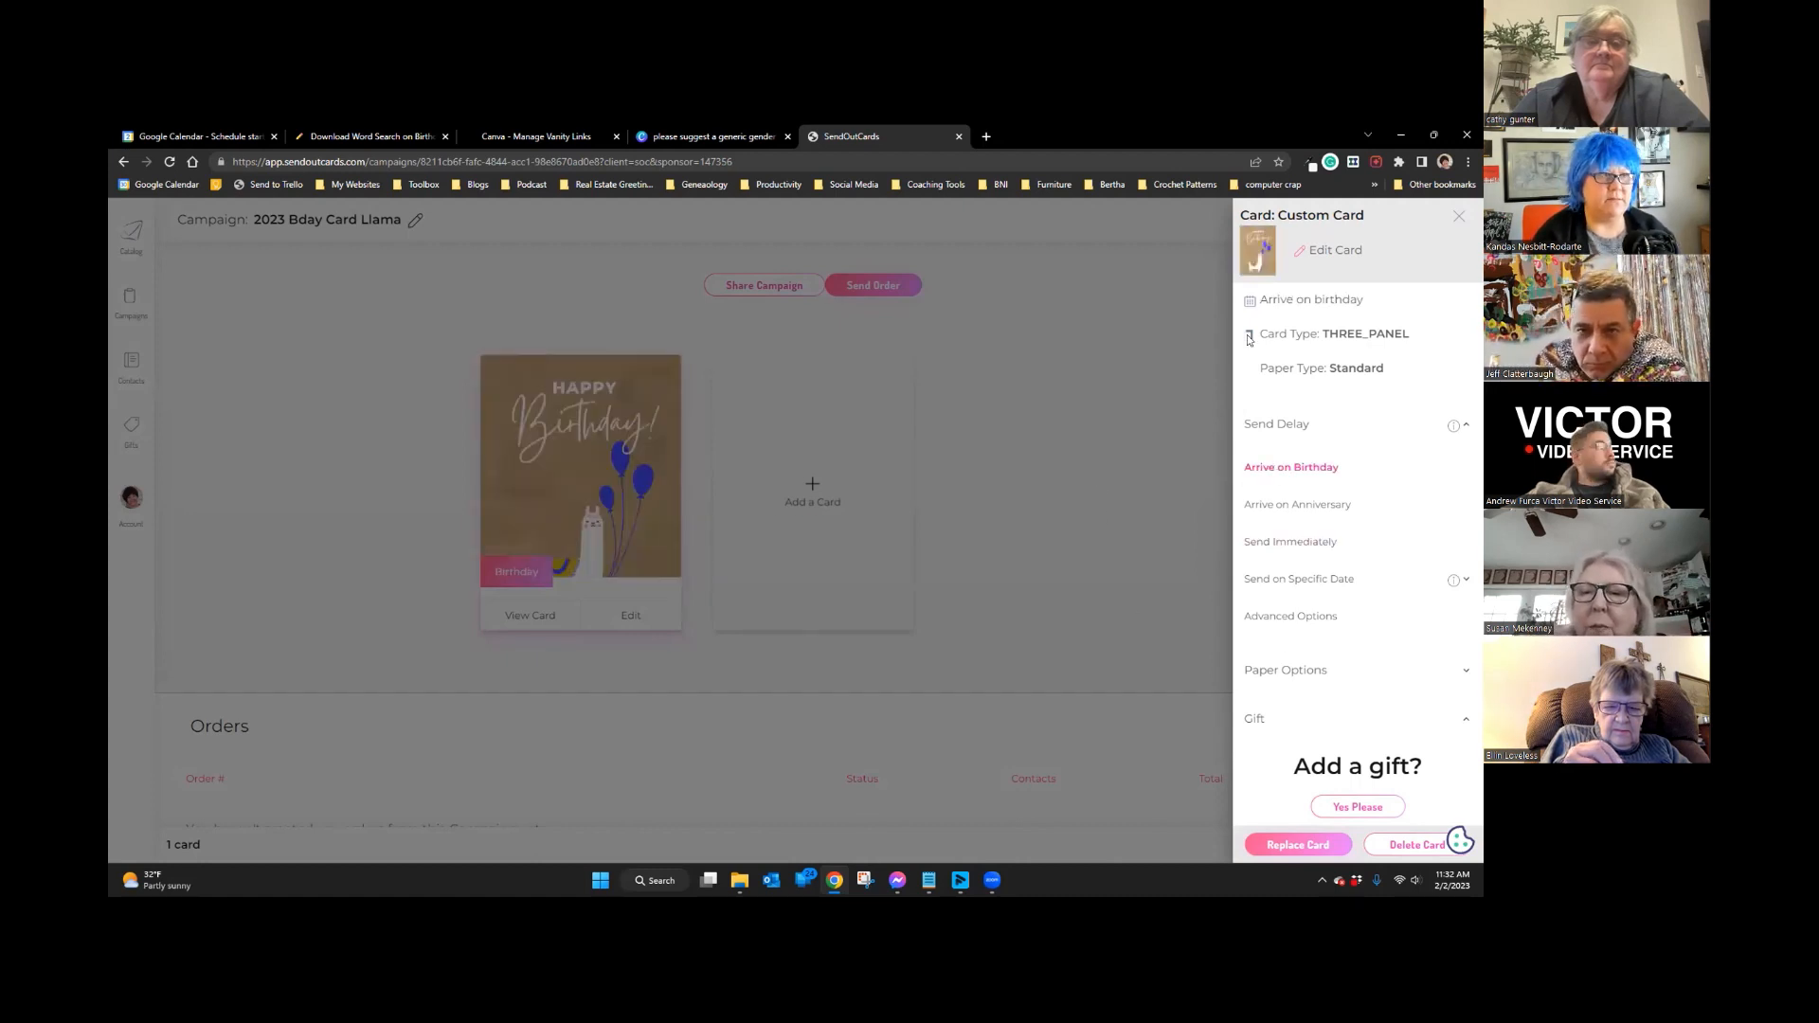
left_click(1458, 217)
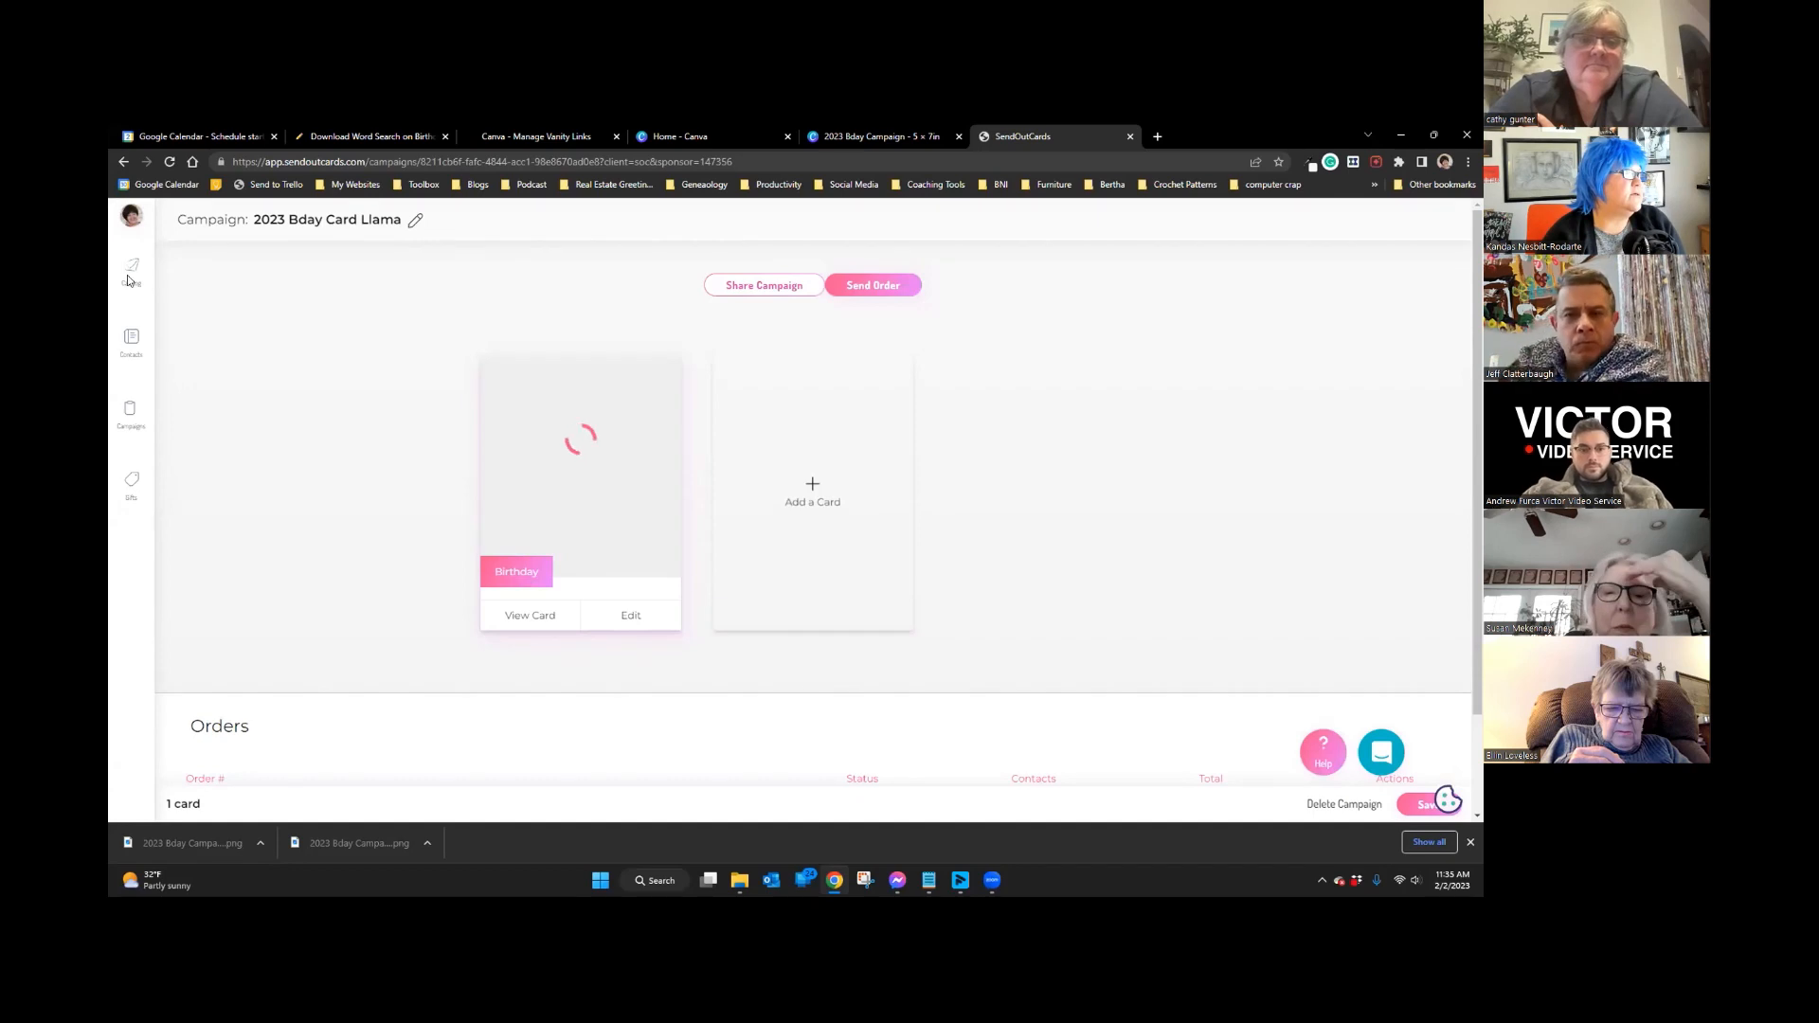
Step: Reopen the llama card in the current editor at its Back panel
left_click(640, 617)
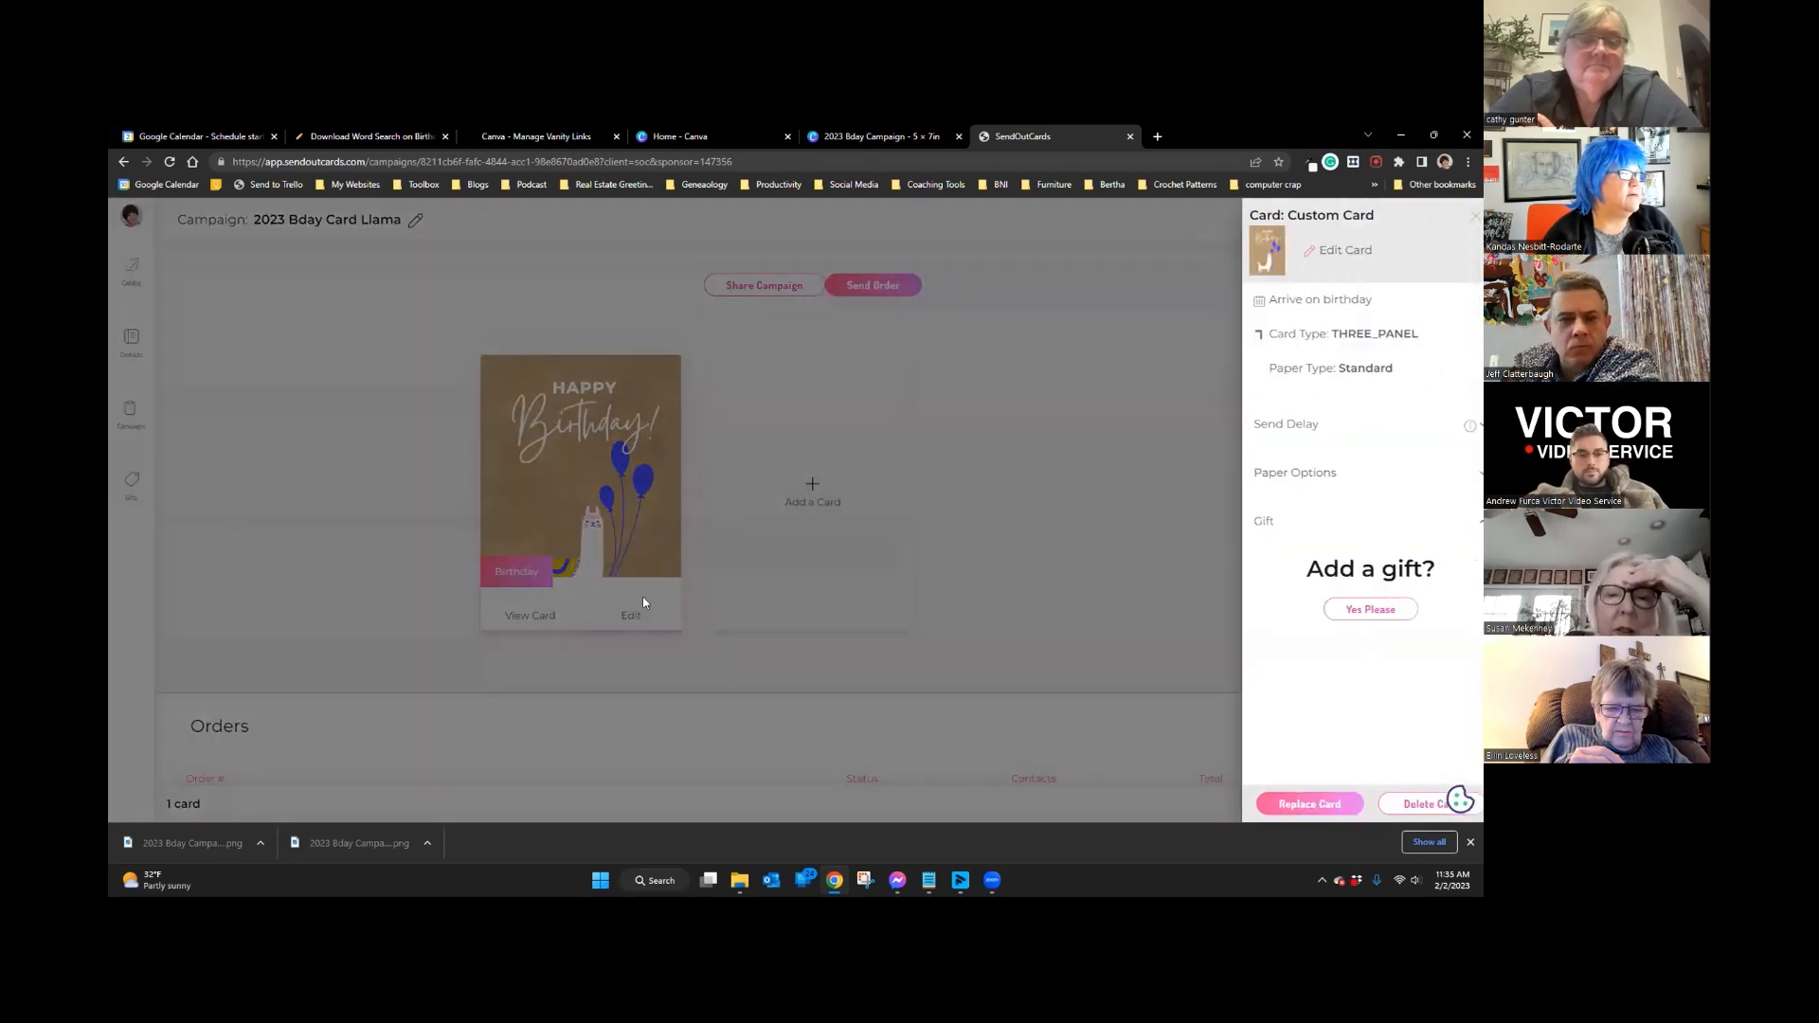
left_click(1324, 251)
left_click(832, 584)
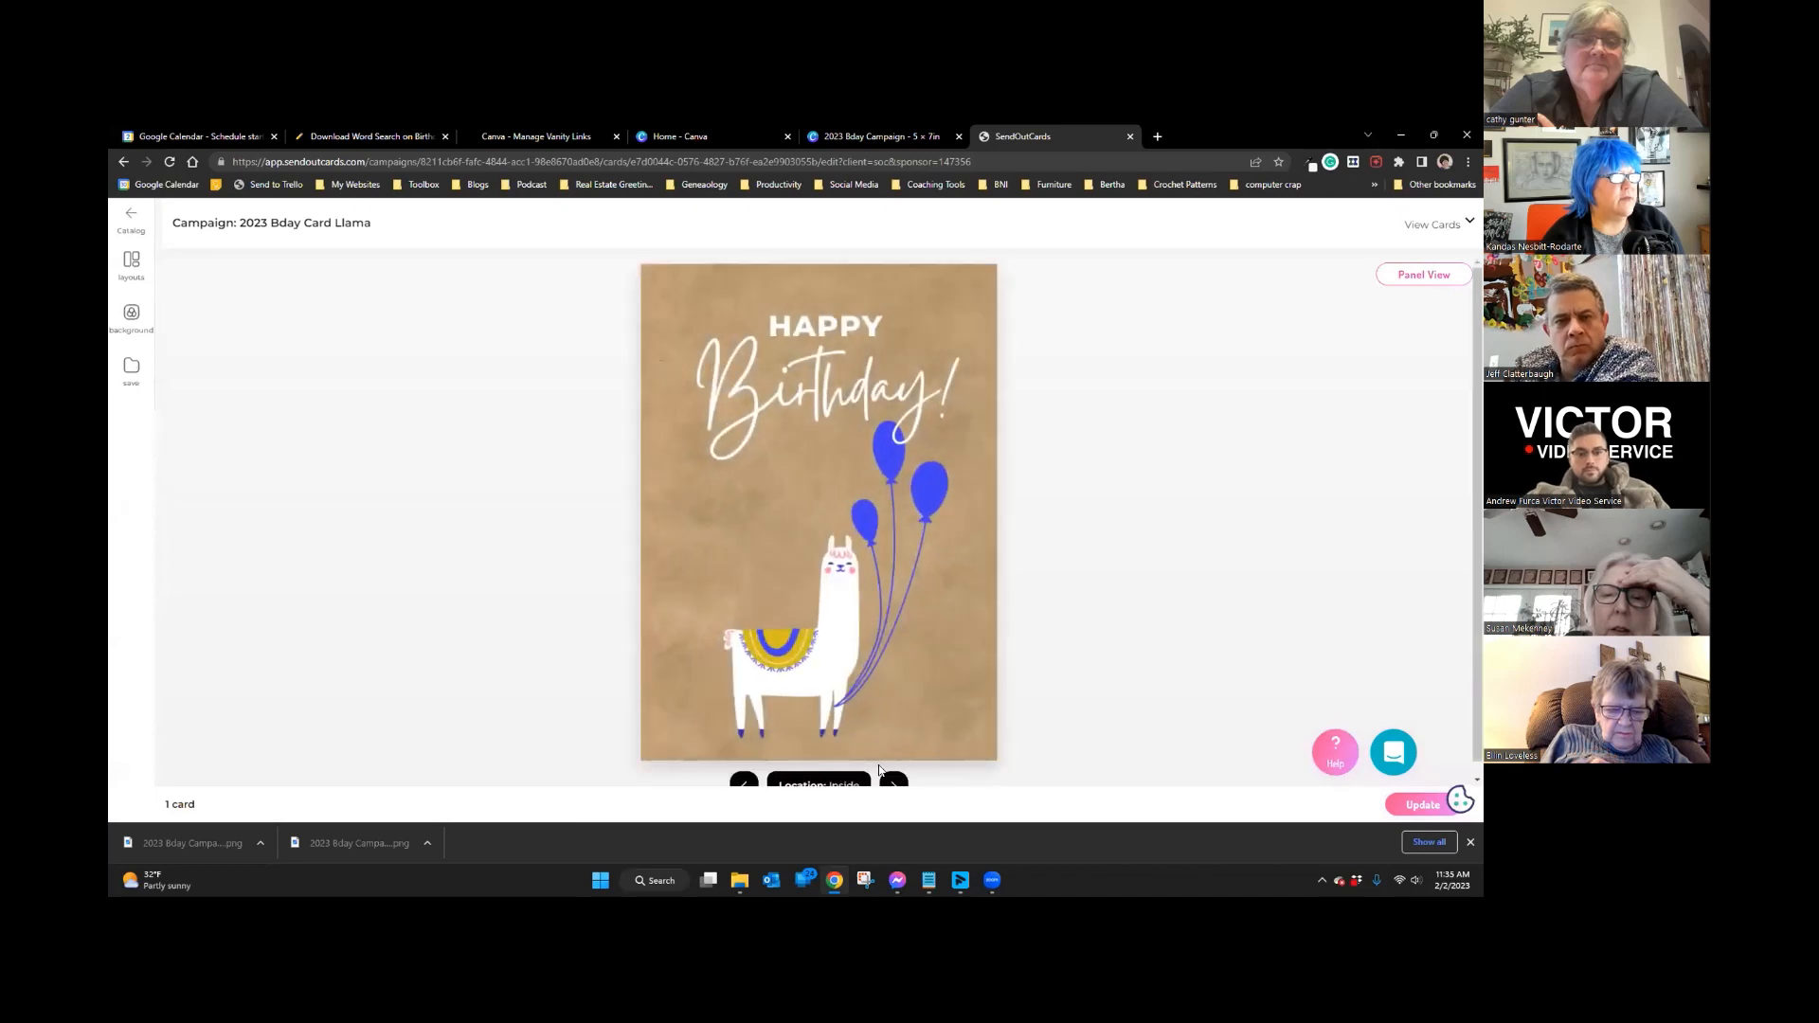
left_click(894, 779)
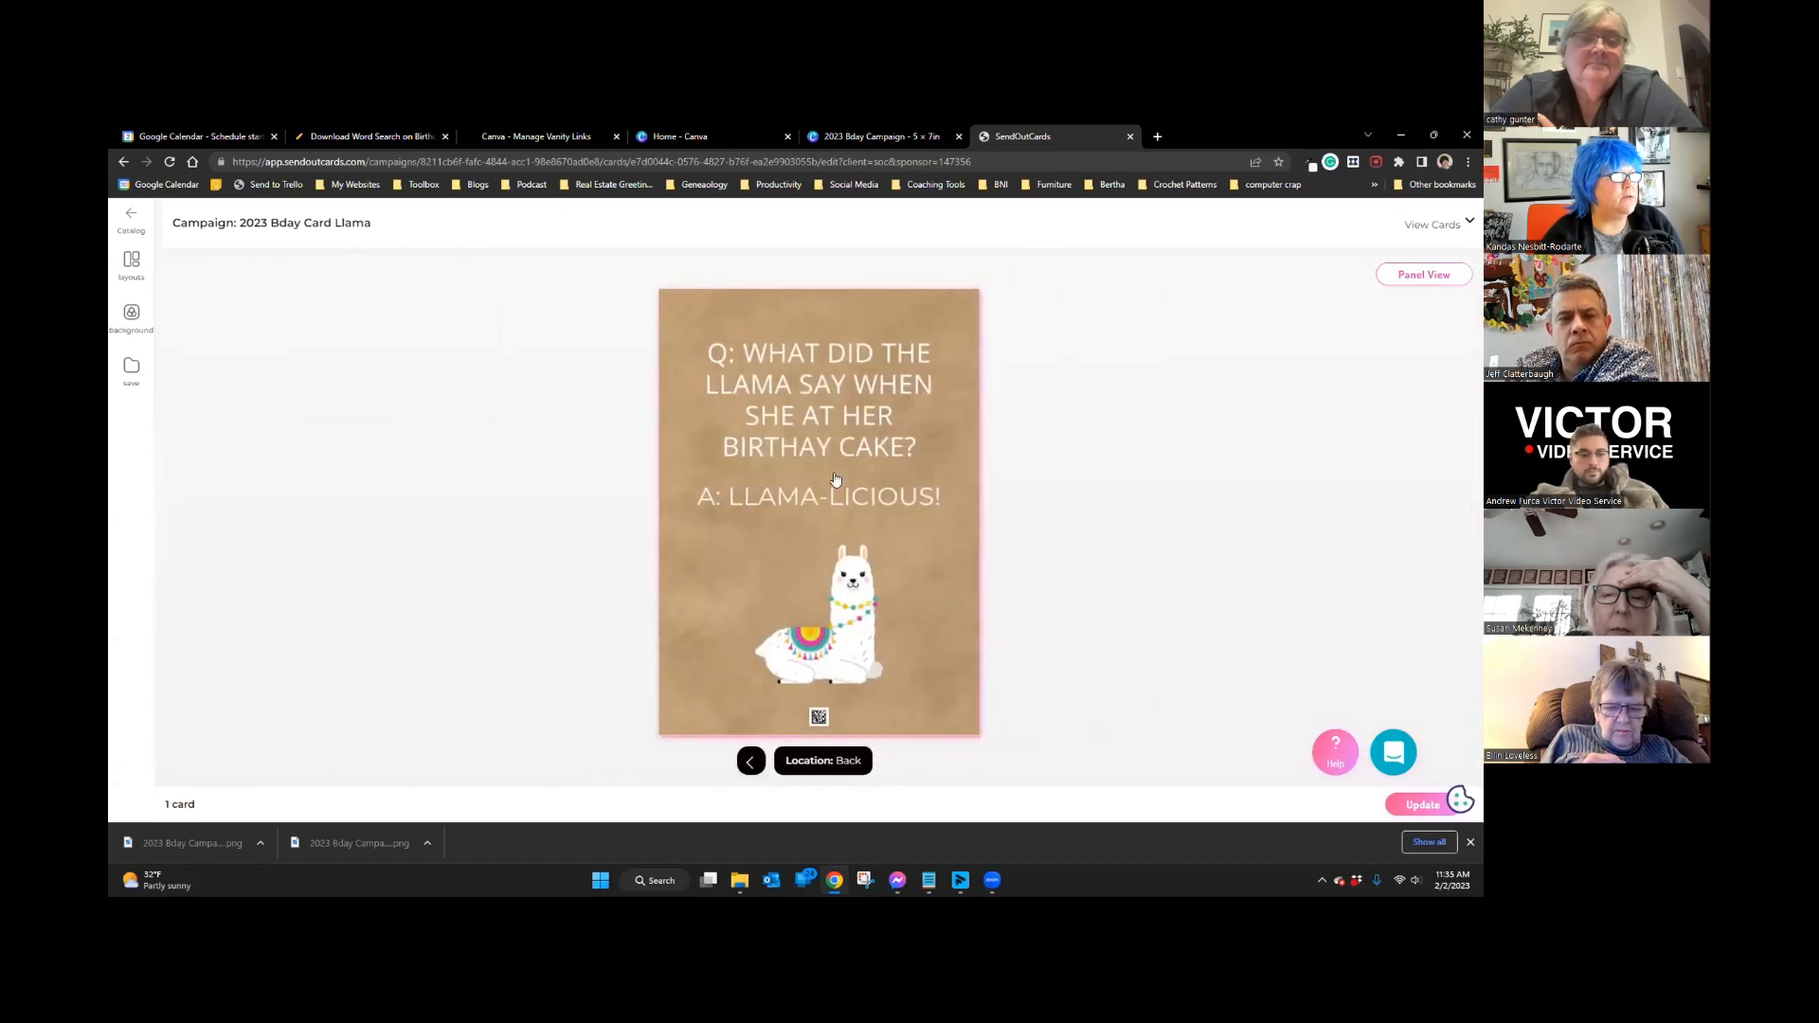
Step: Replace the old back photo with the uploaded '2023 Bday Campaign' image and update the card
left_click(835, 480)
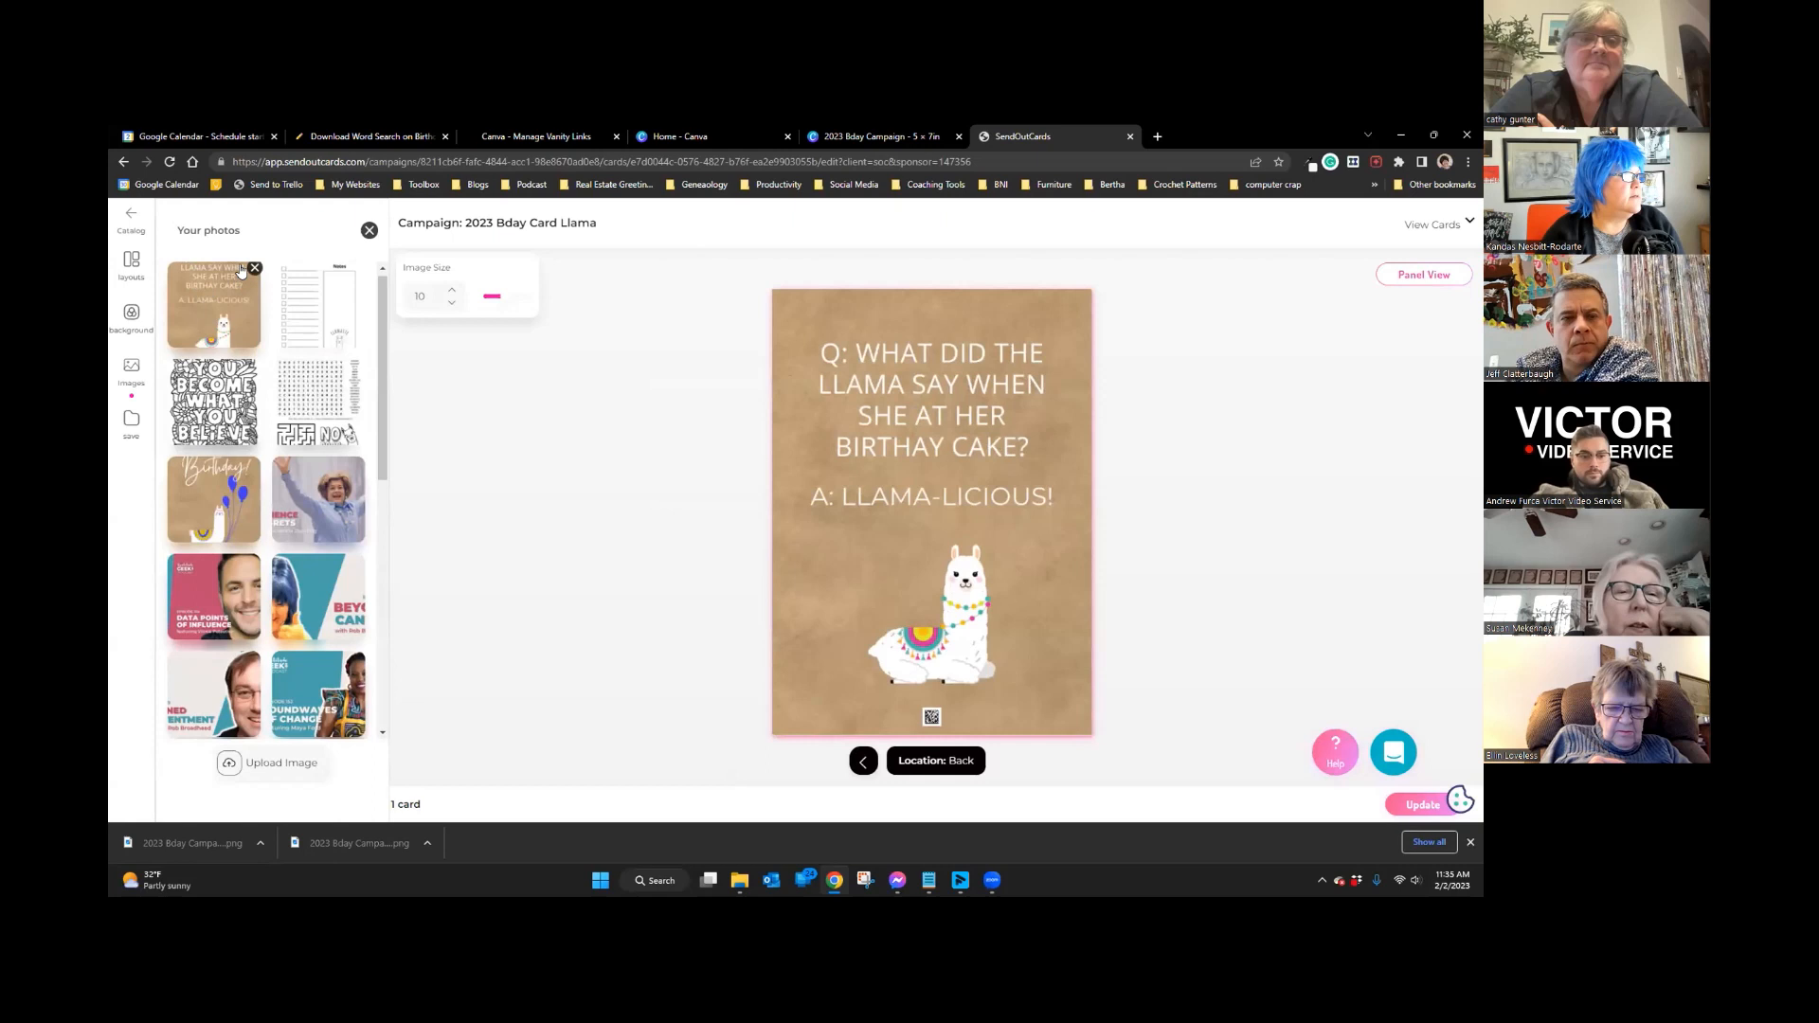
left_click(253, 269)
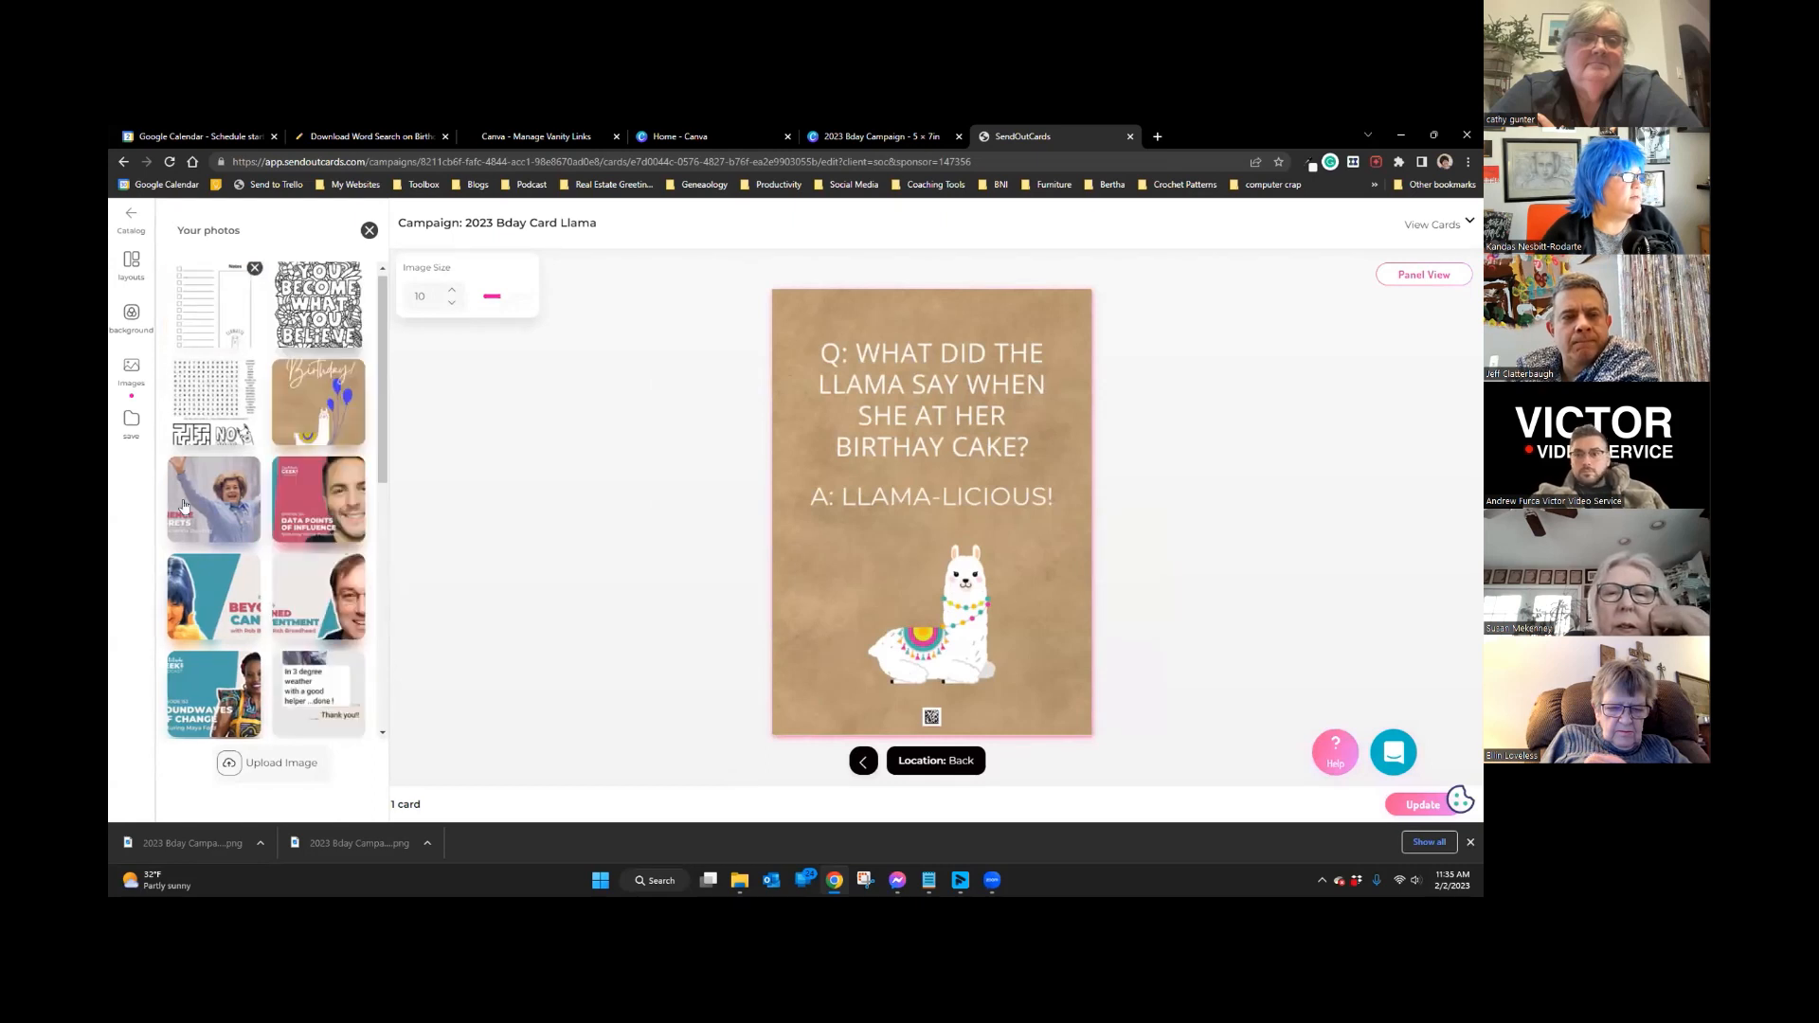
left_click(280, 764)
left_click(269, 265)
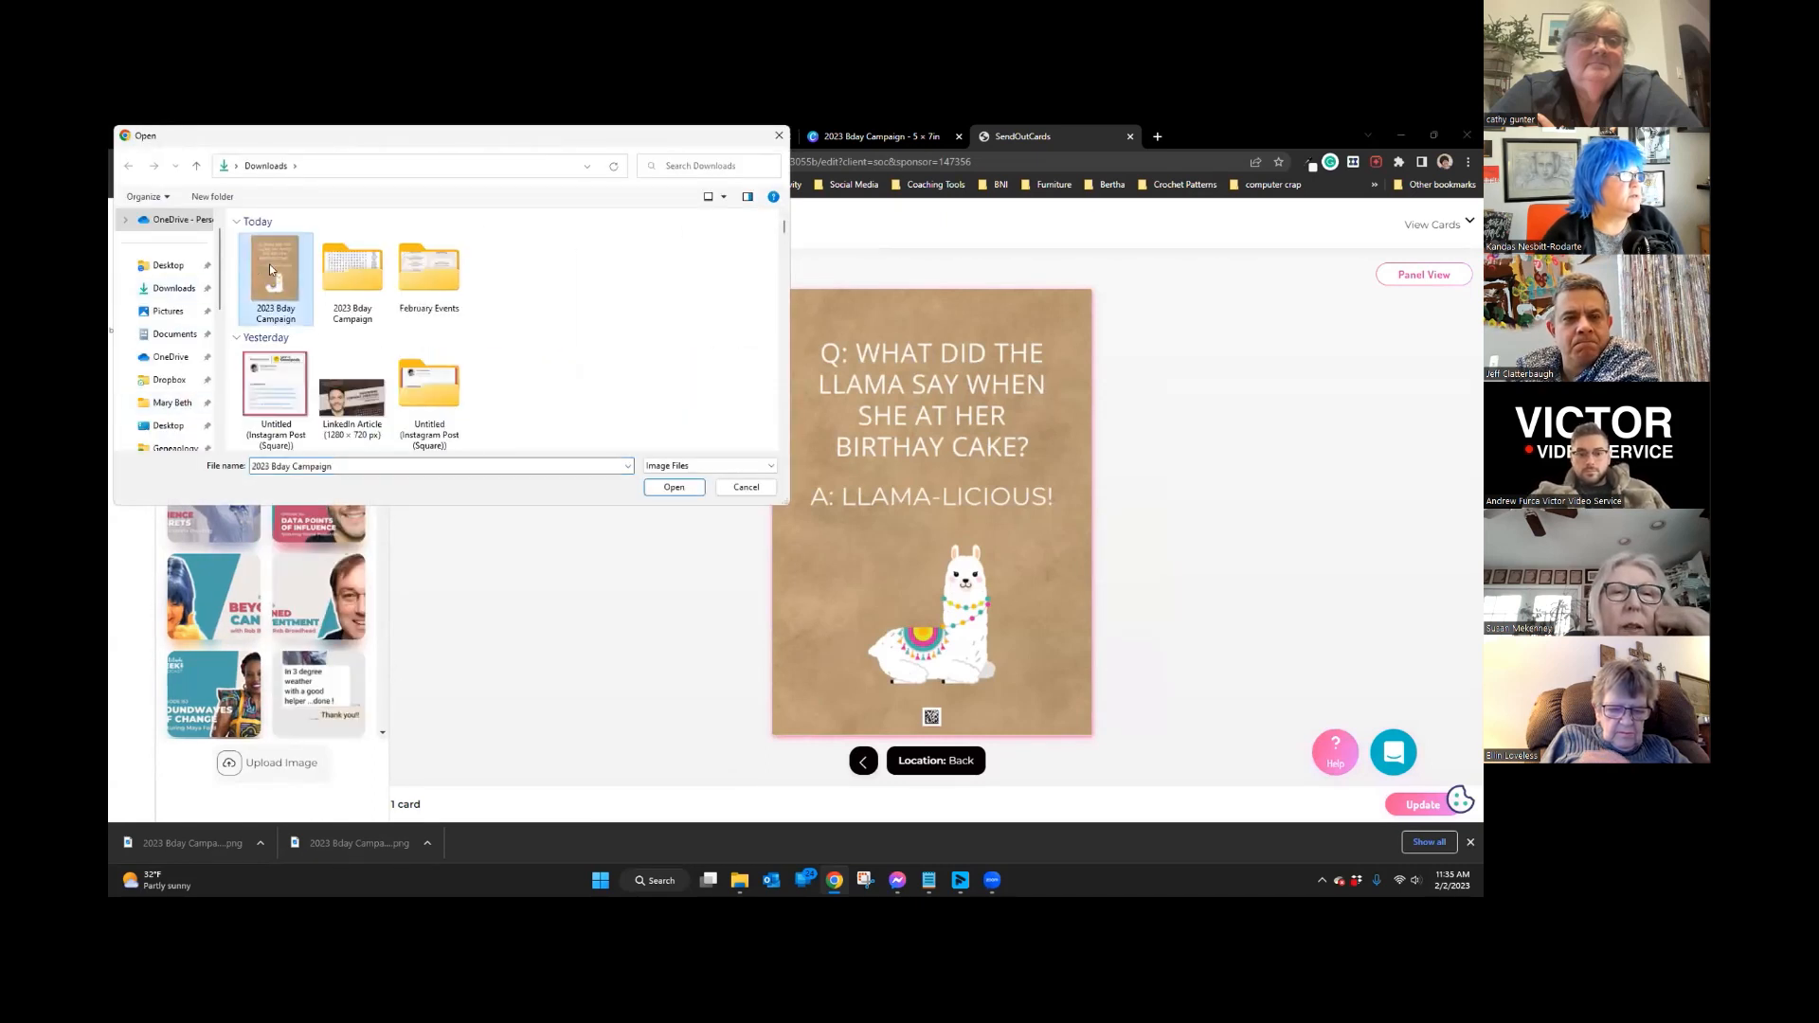
left_click(673, 486)
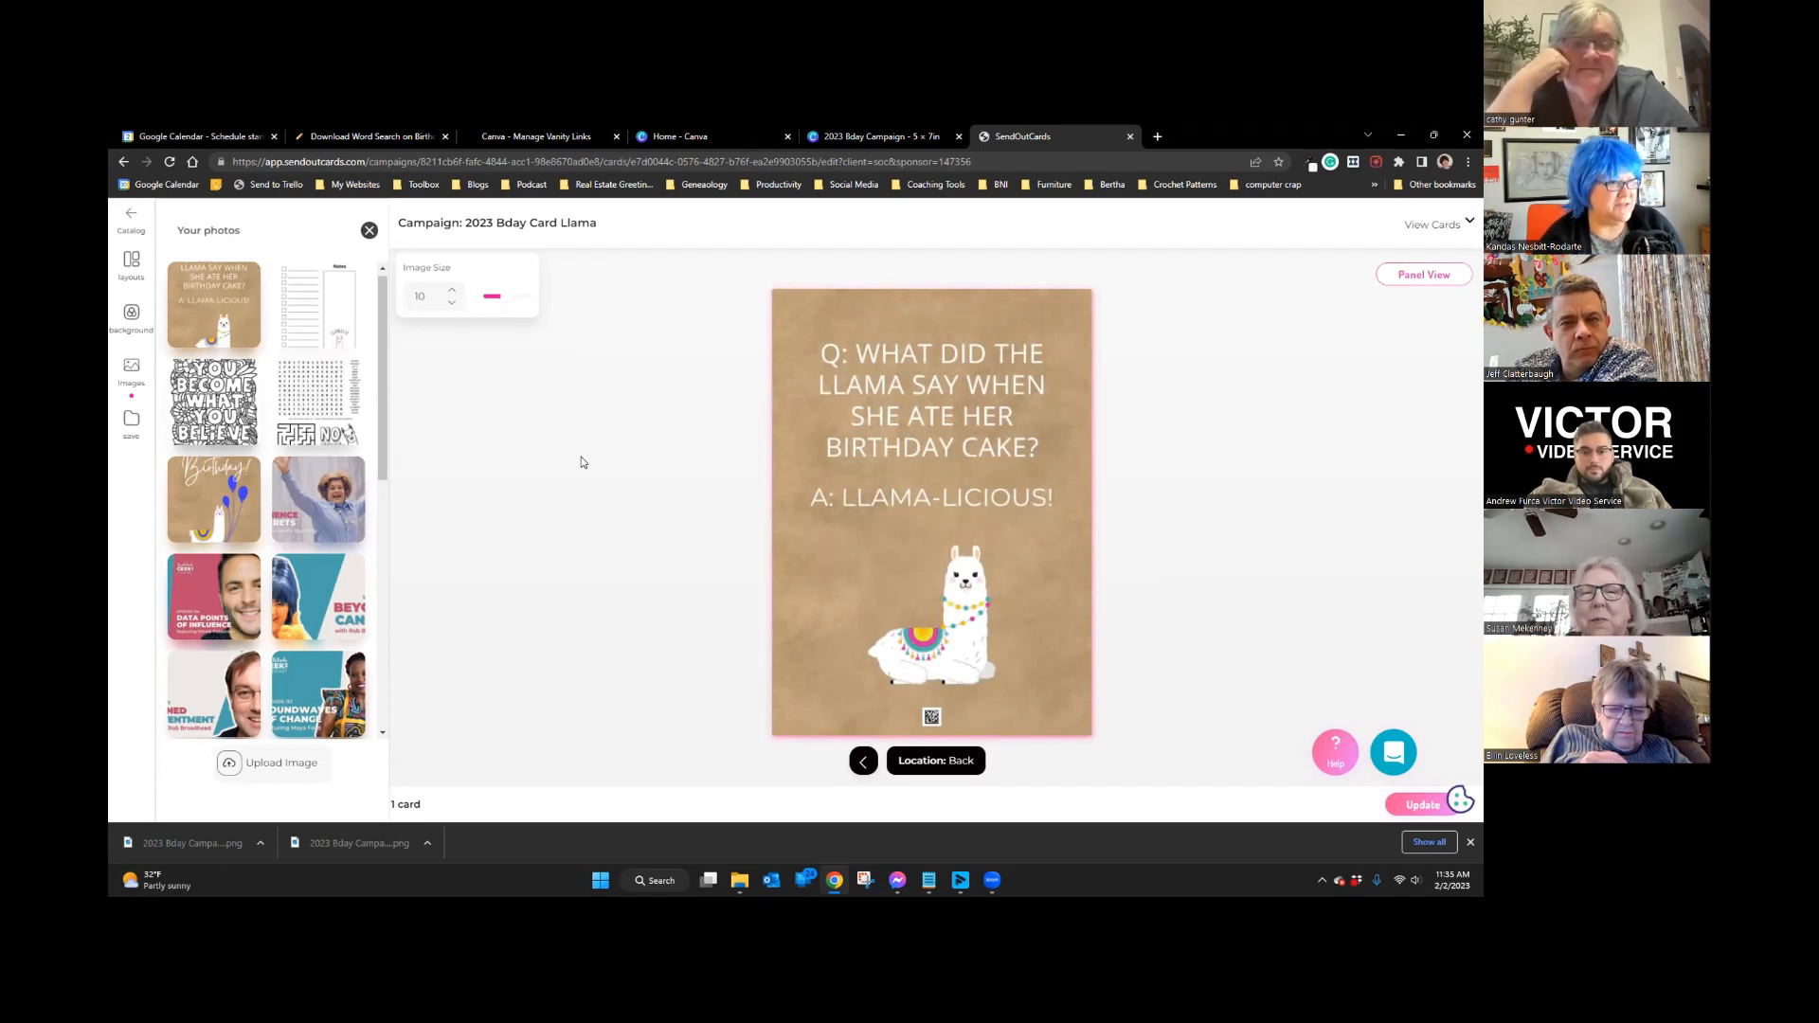
left_click(1419, 806)
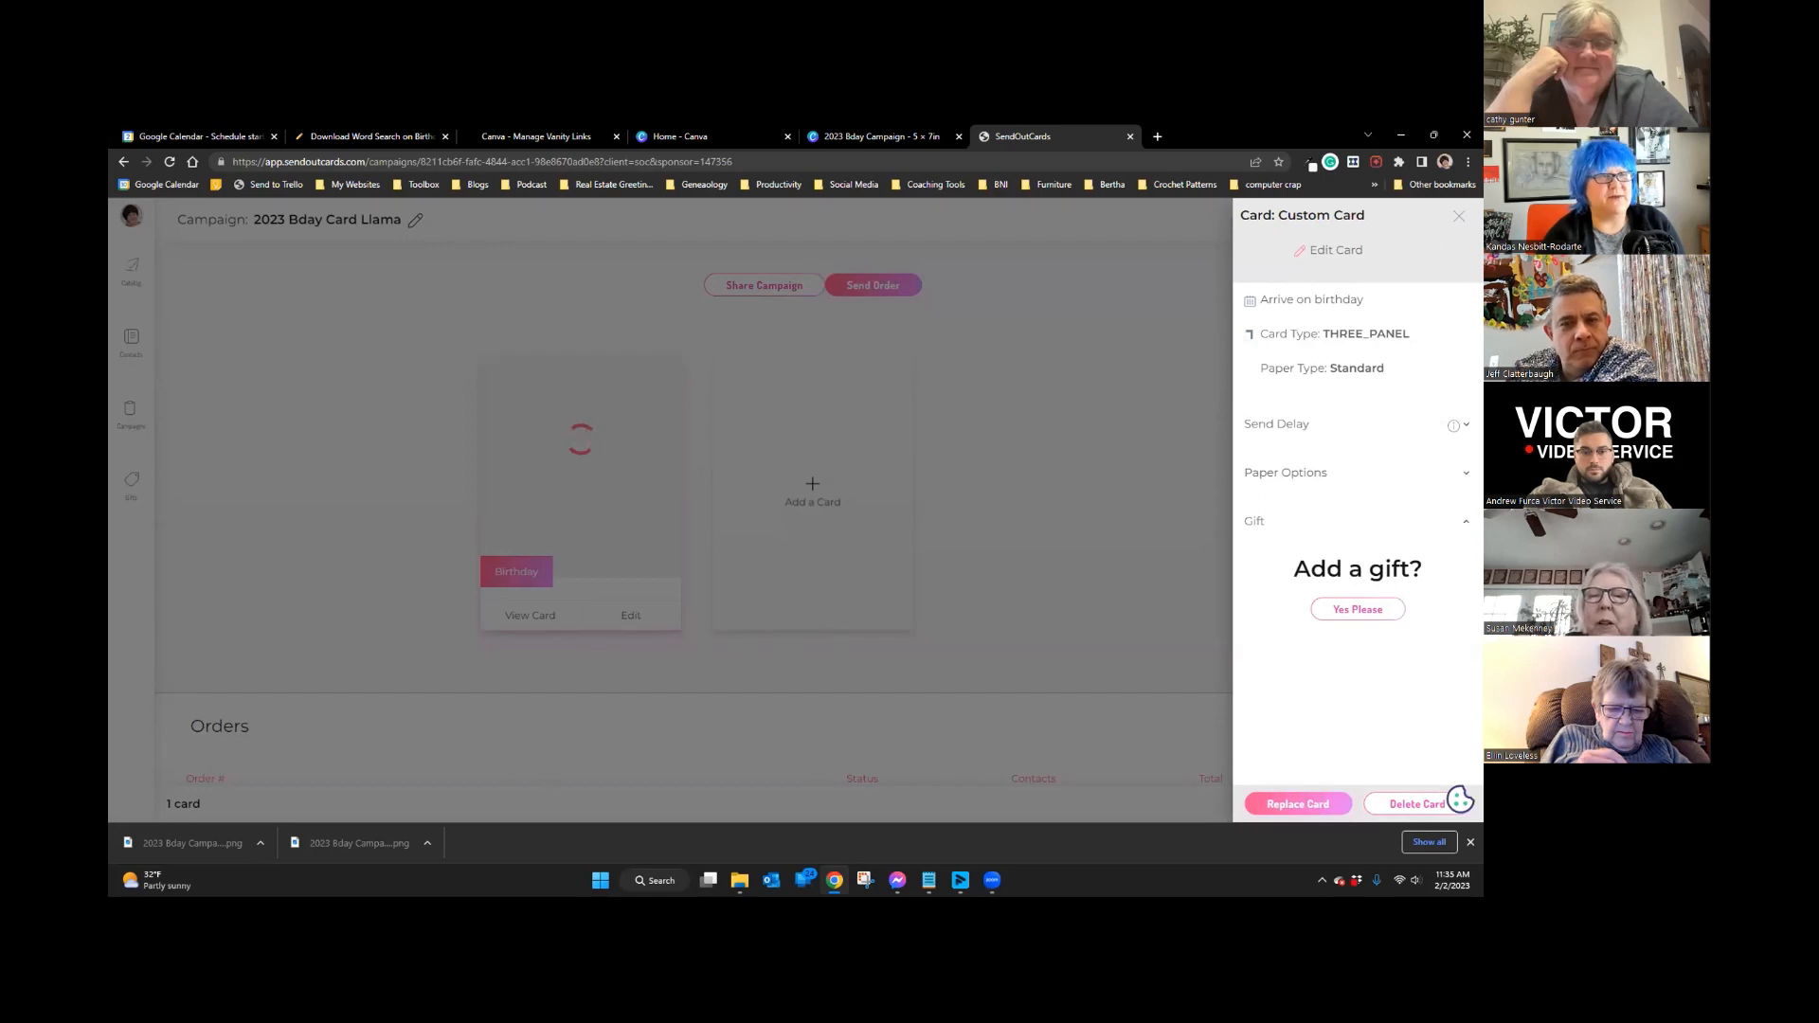
Step: Close the Custom Card settings panel and go to the Contacts list
left_click(1460, 218)
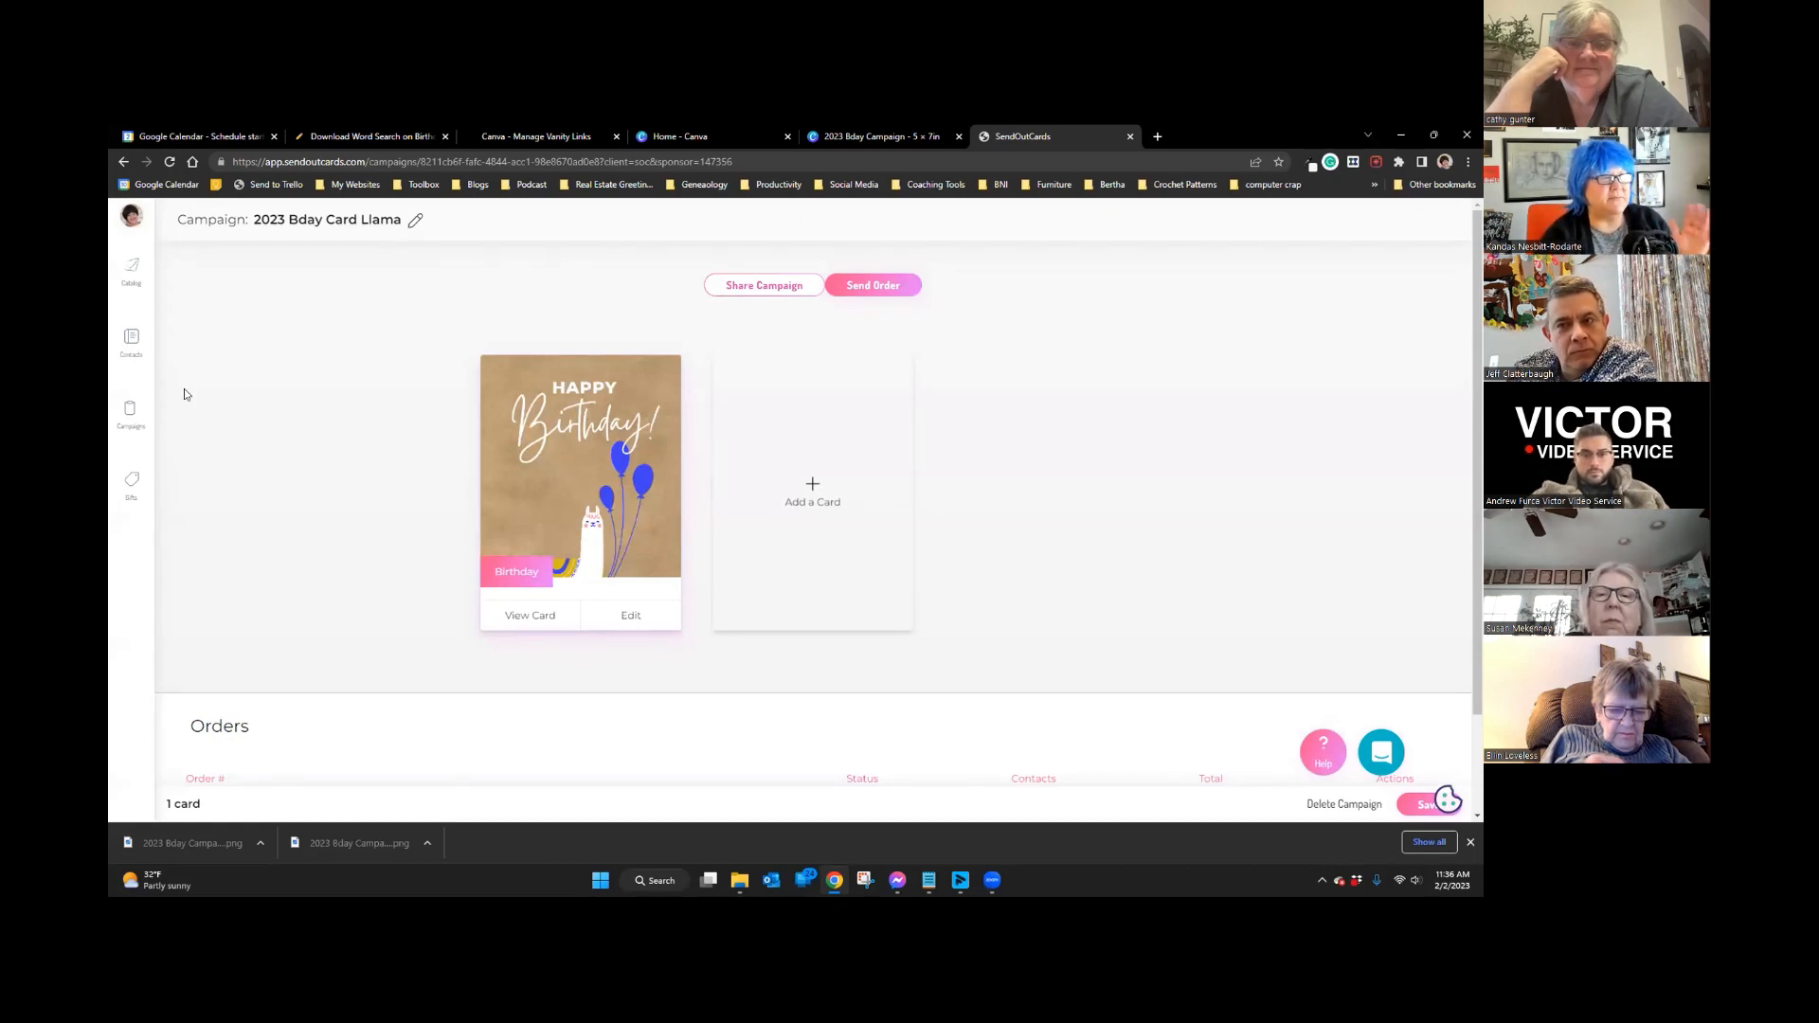
left_click(131, 338)
Step: Filter contacts to birthdays between March 1 and March 31
left_click(559, 229)
left_click(579, 303)
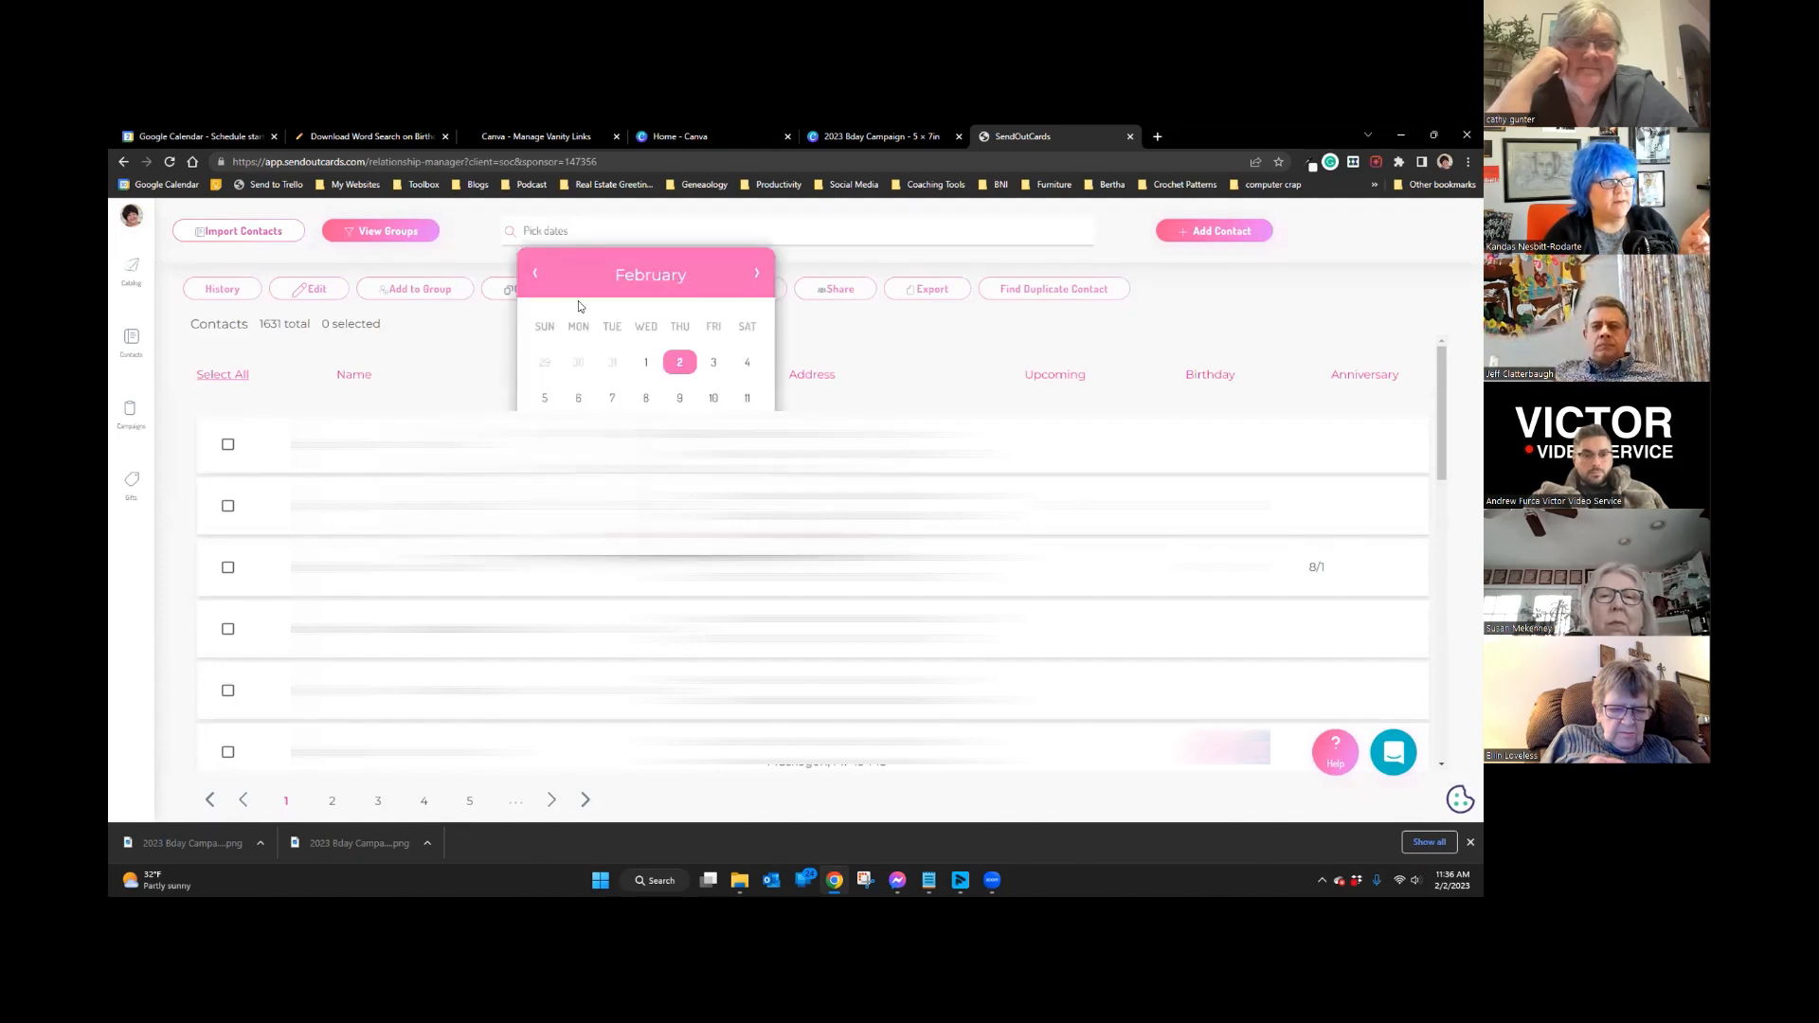
left_click(756, 275)
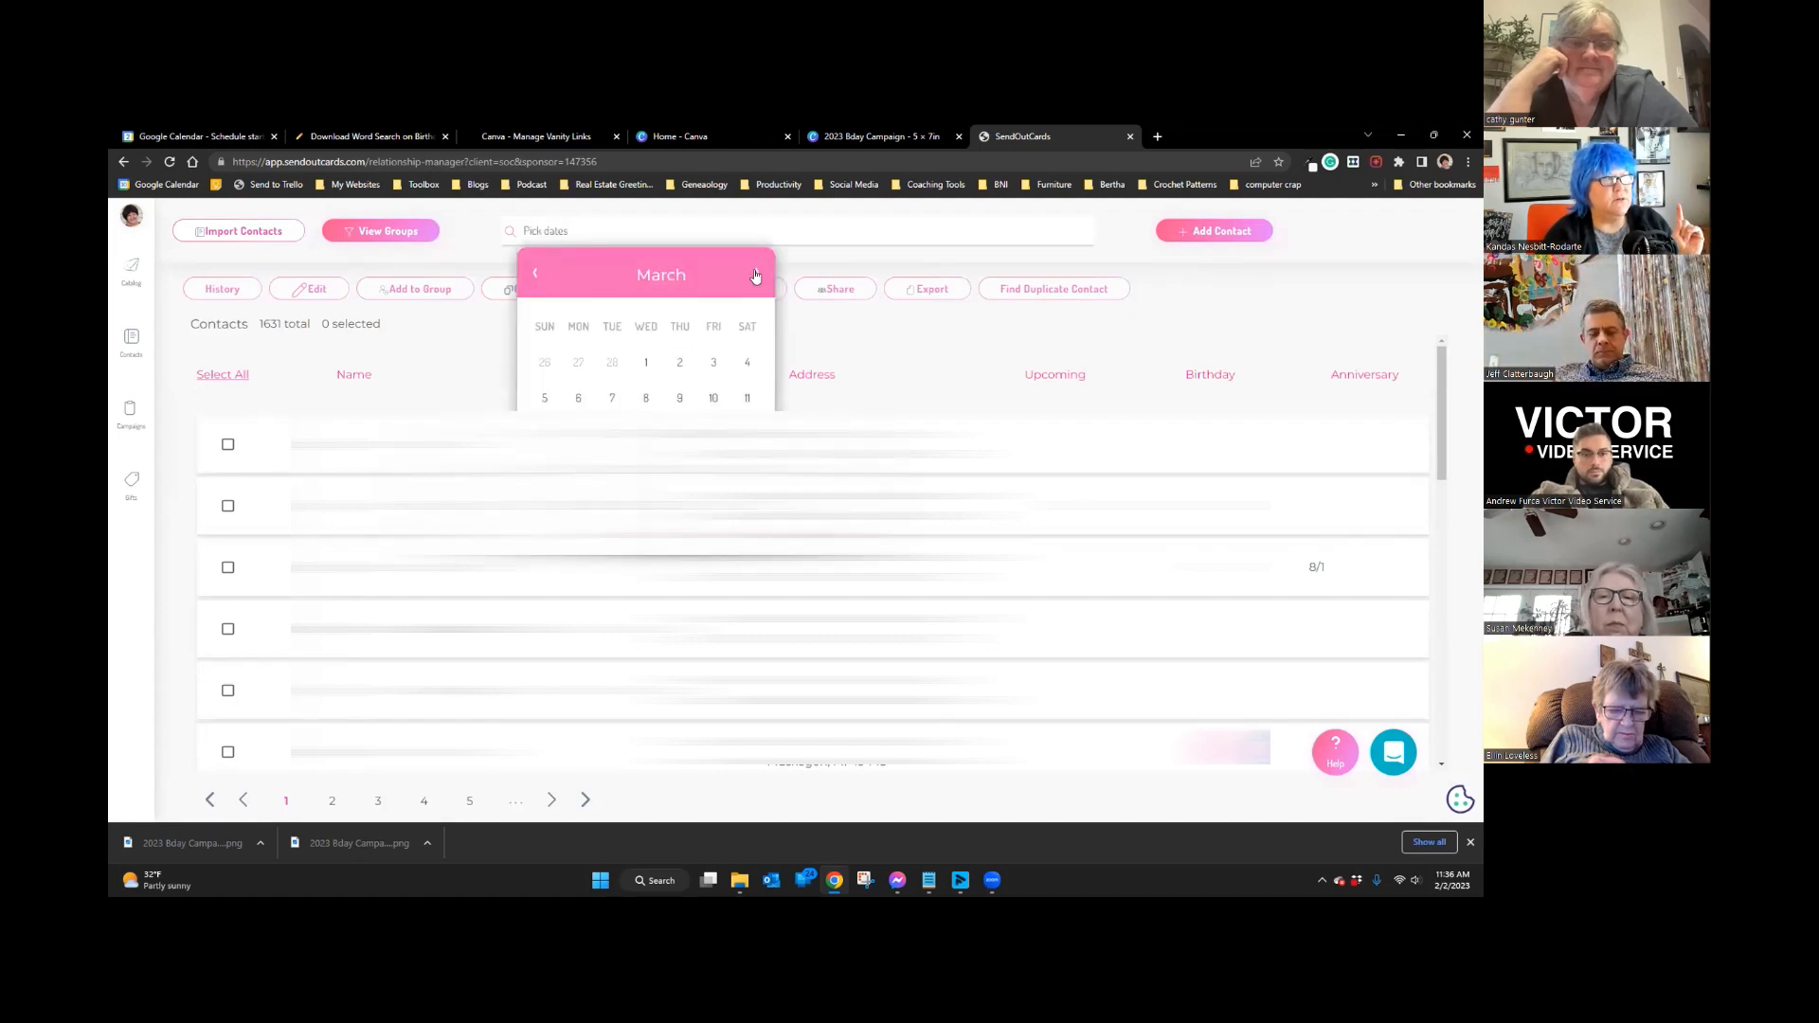
left_click(645, 363)
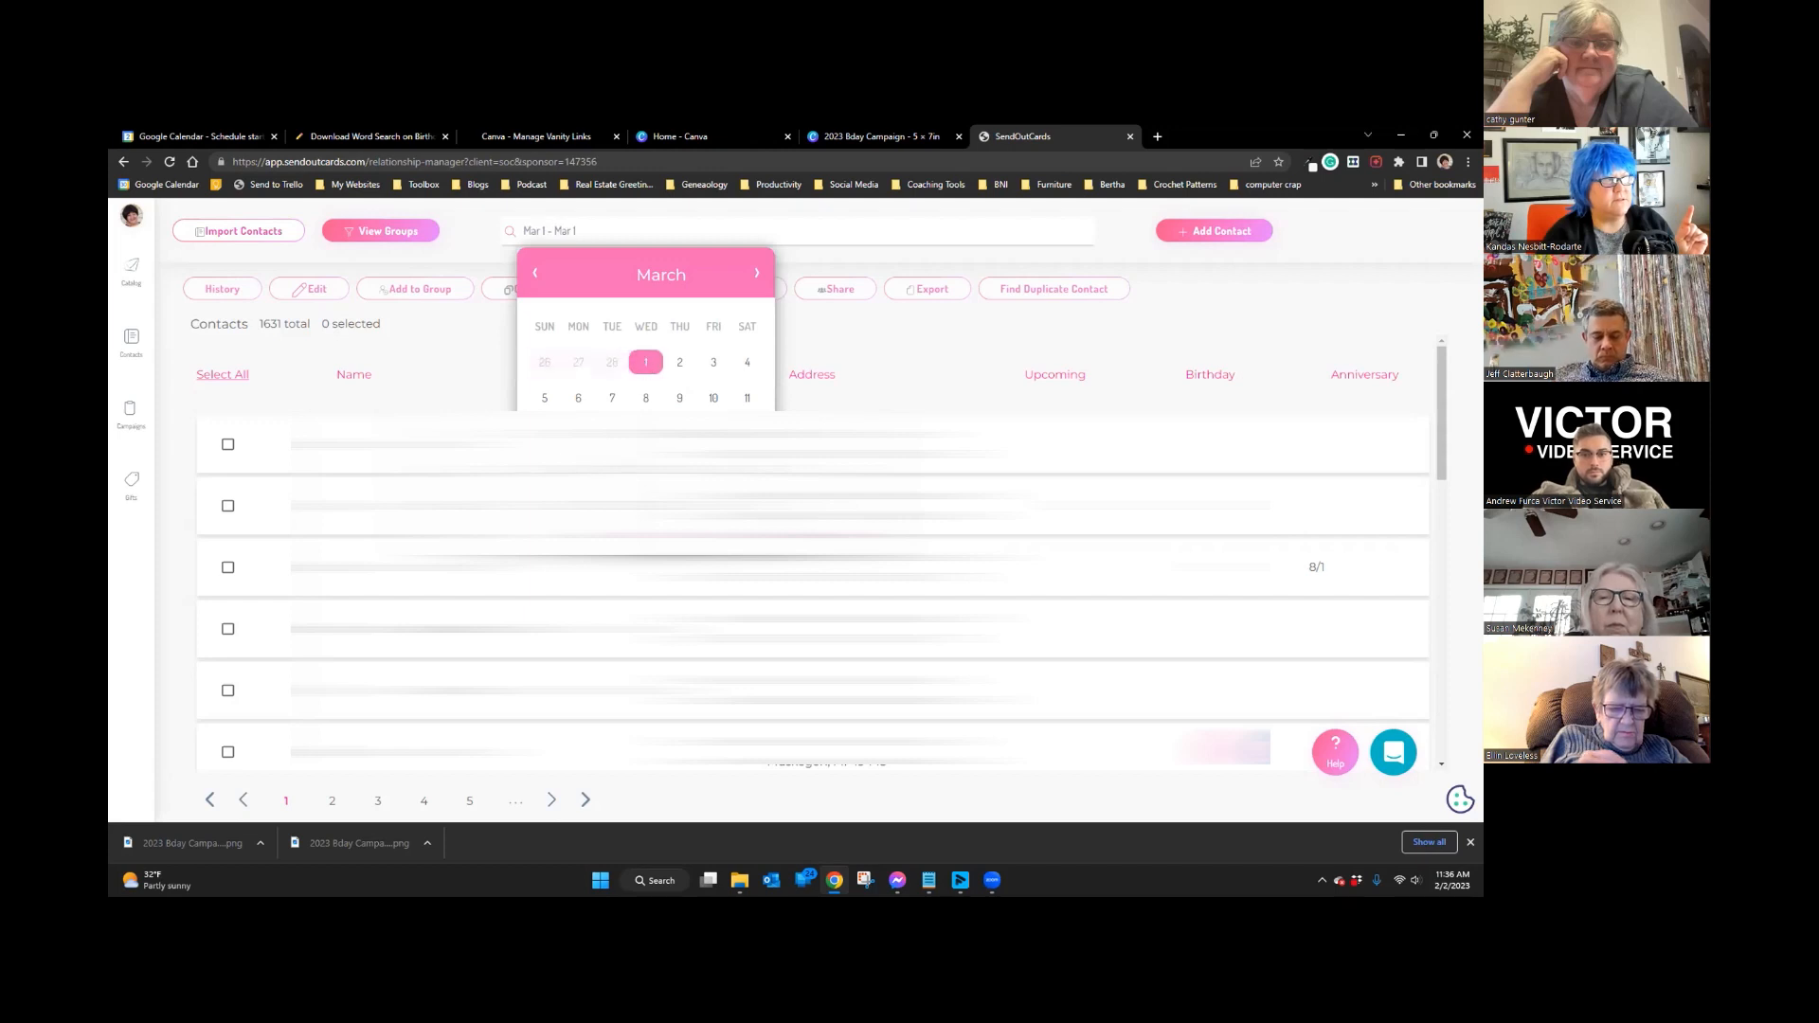
left_click(714, 506)
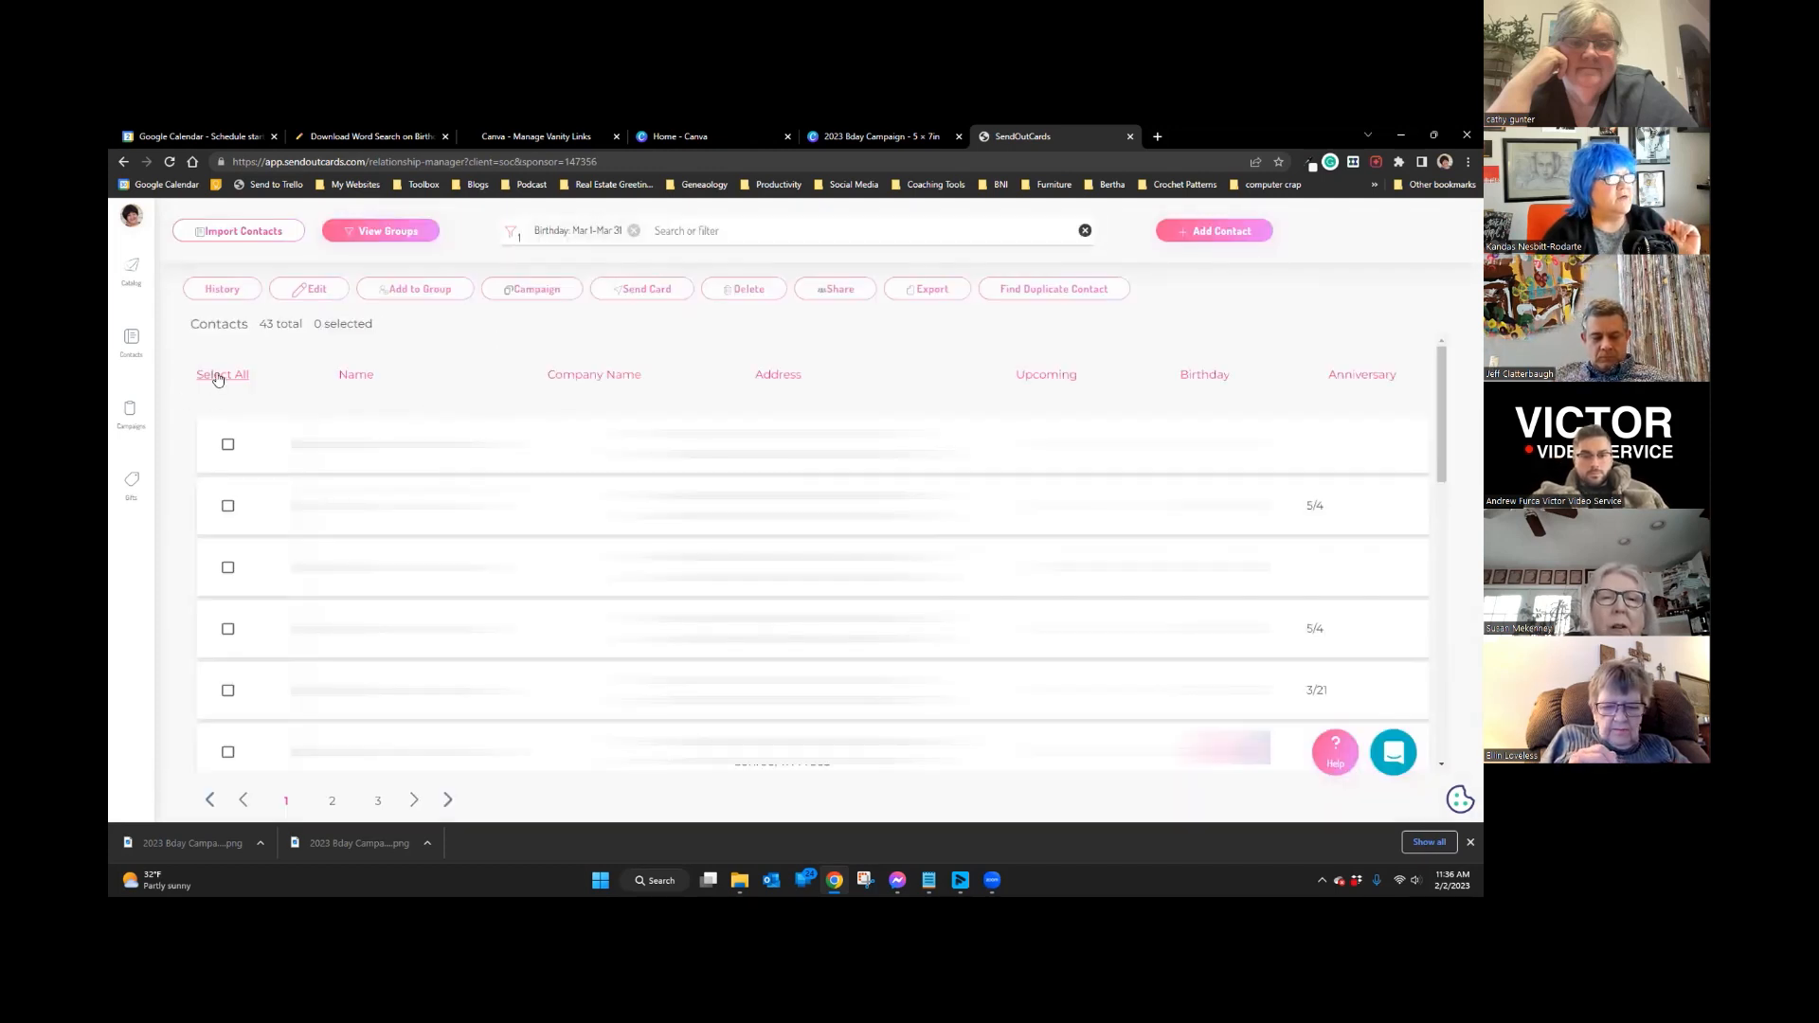
Step: Select all 43 March-birthday contacts and submit an order from the 2023 Bday Card Llama campaign
left_click(217, 377)
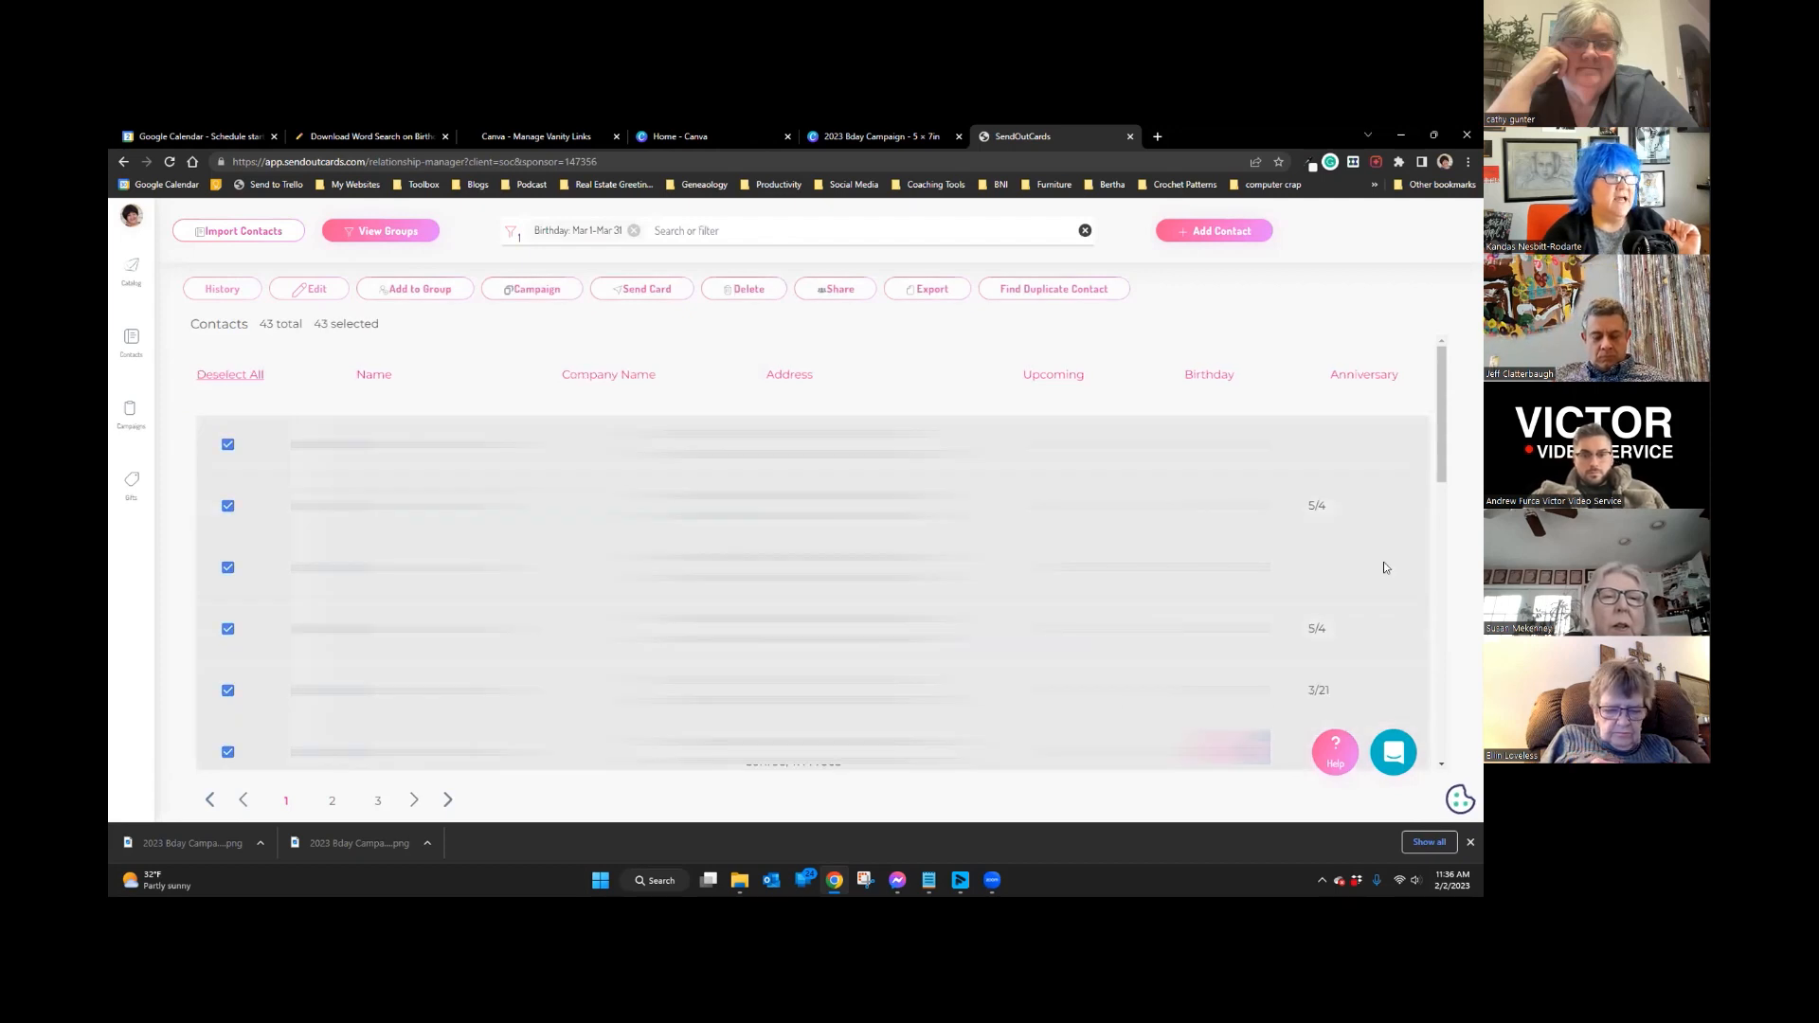
left_click(556, 291)
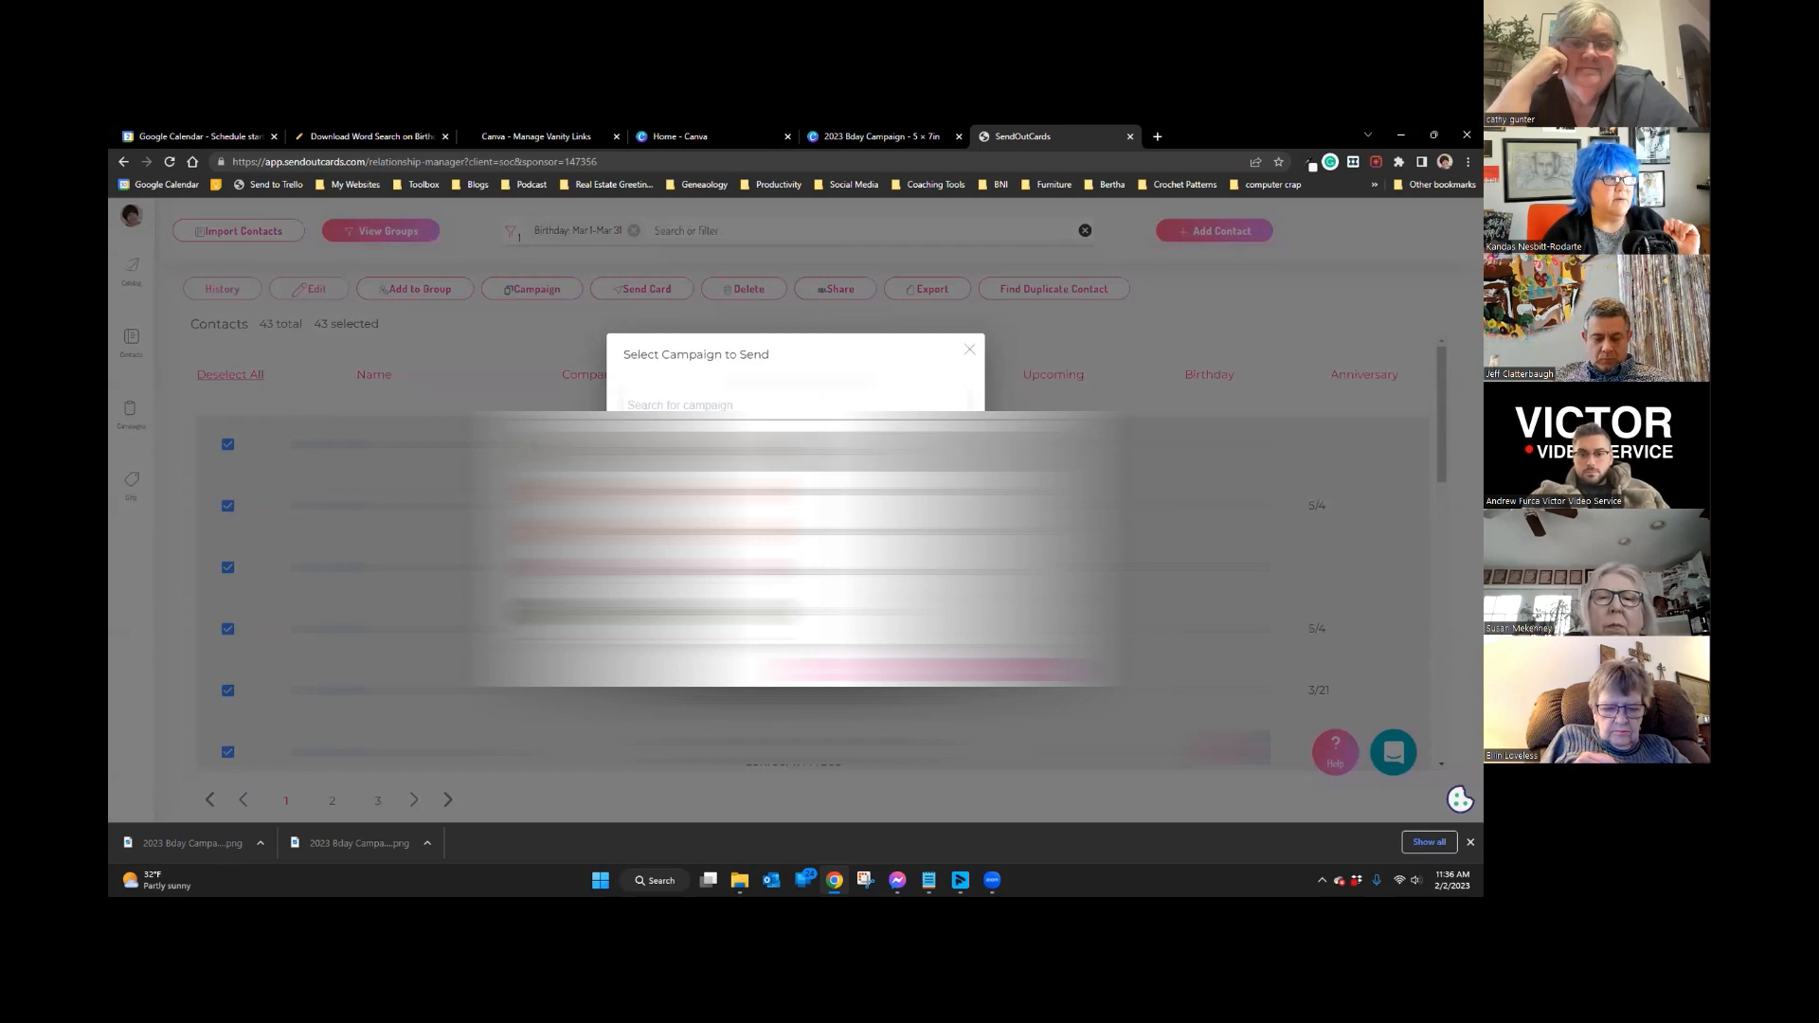
left_click(934, 673)
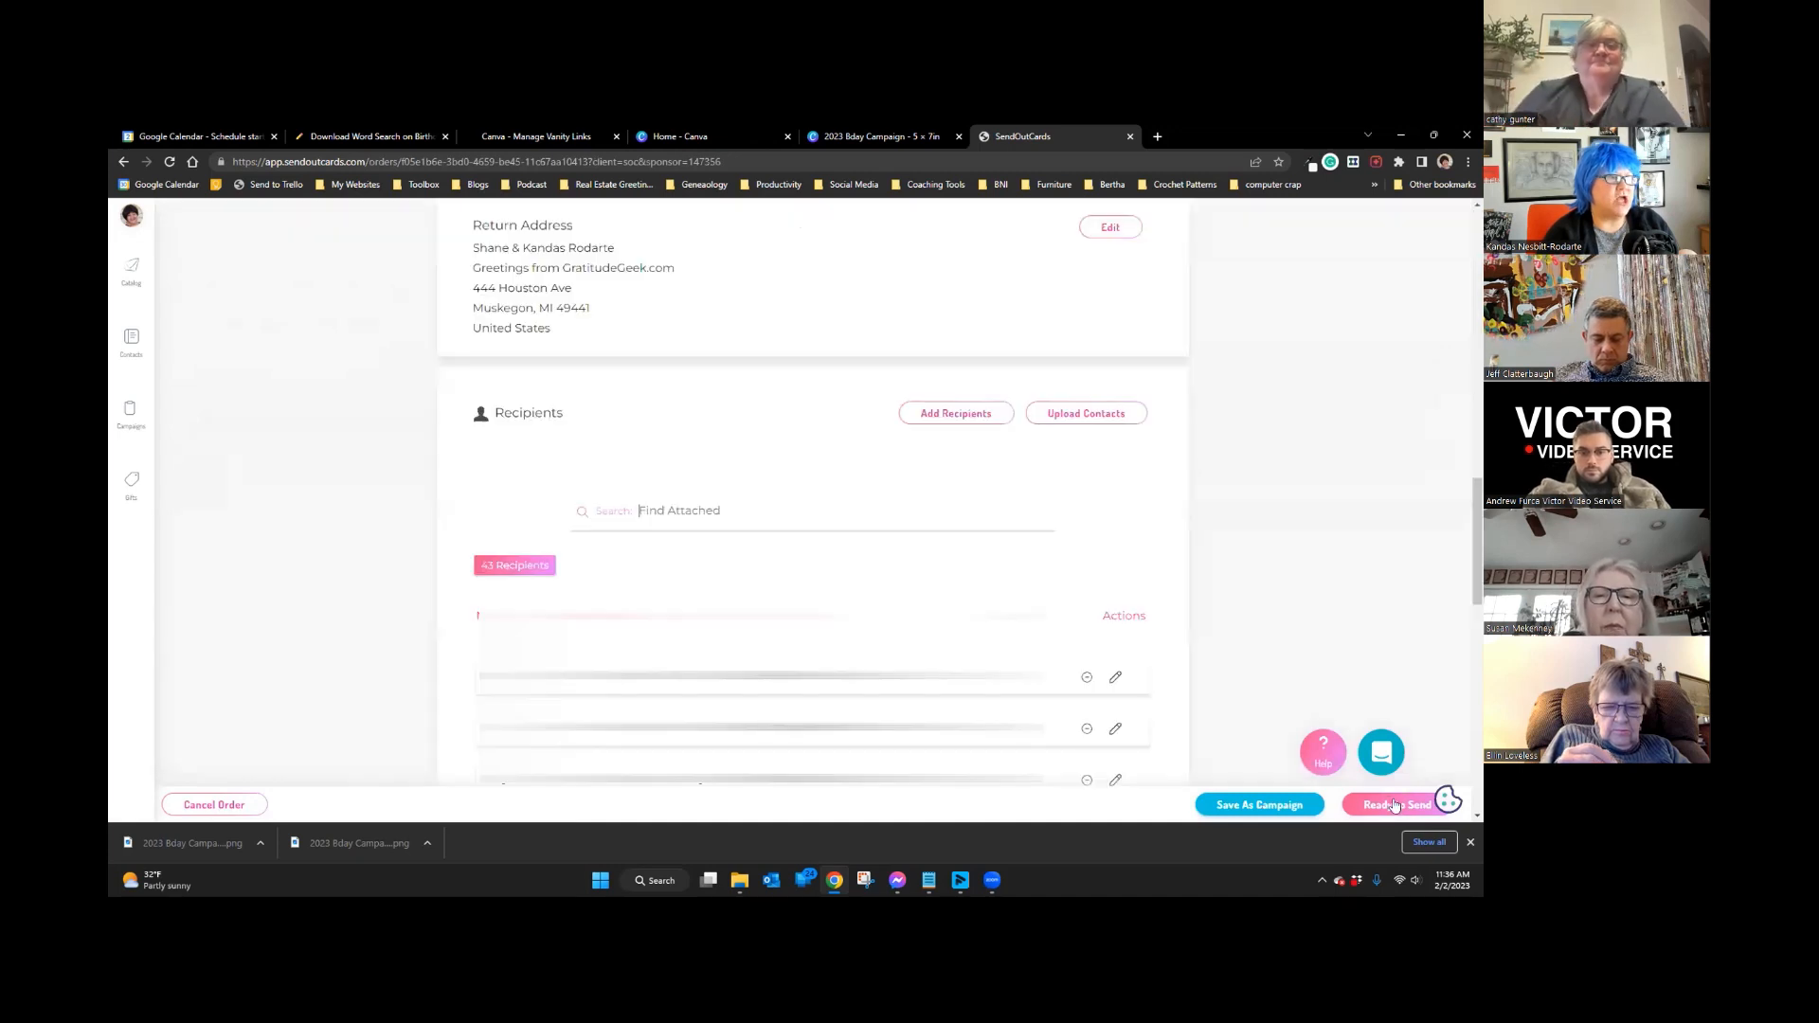
Step: Check out and send the 43-recipient $62.91 order, then close the Congratulations dialog
left_click(1394, 805)
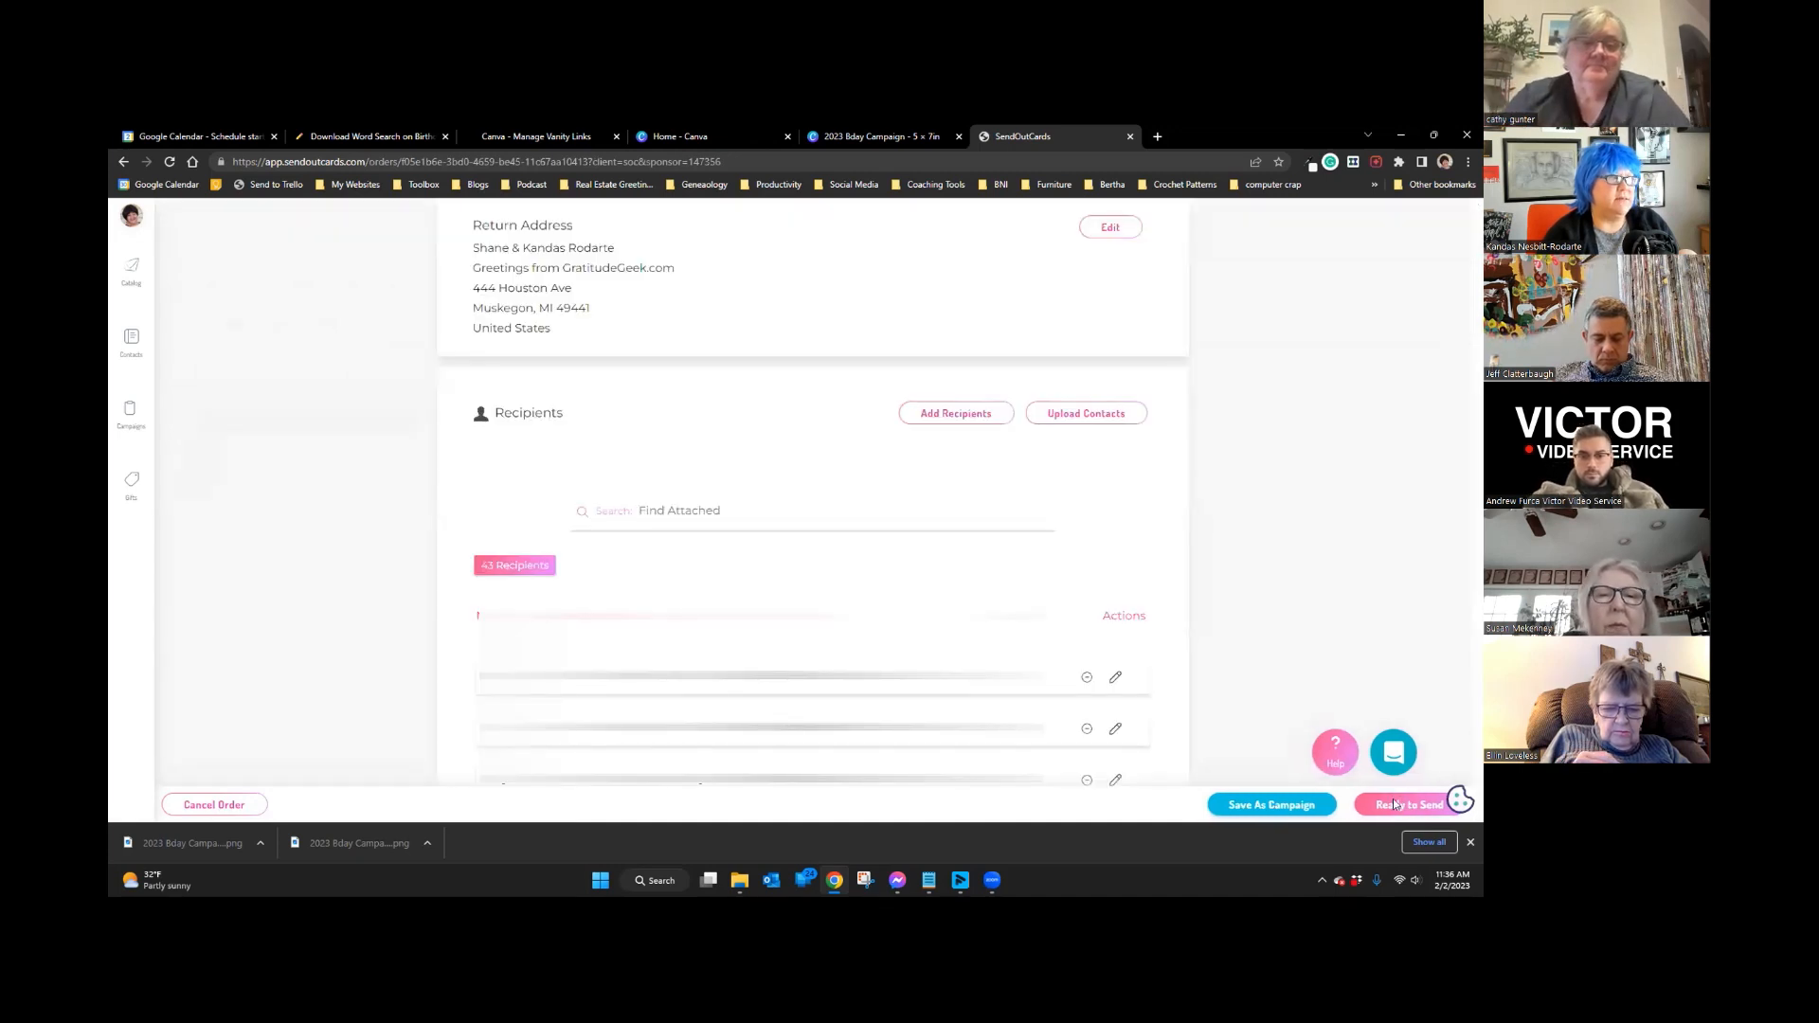
scroll(1172, 778, "down", 3)
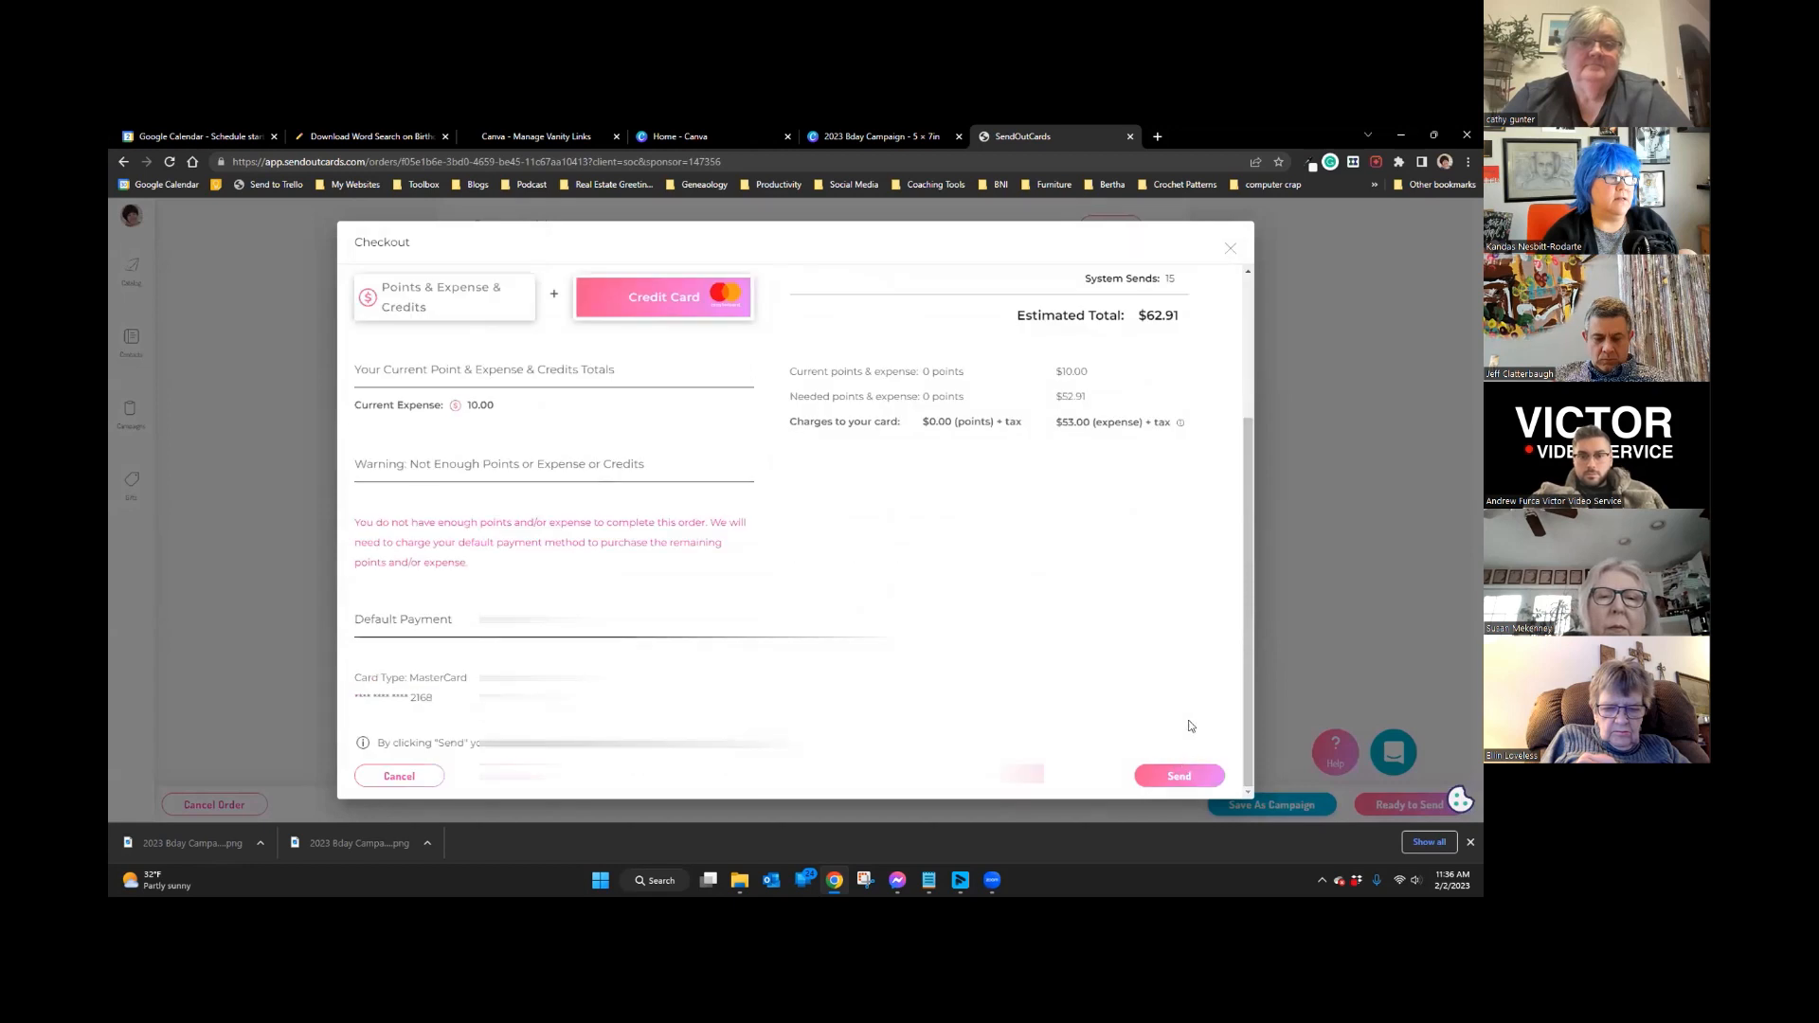
left_click(1173, 777)
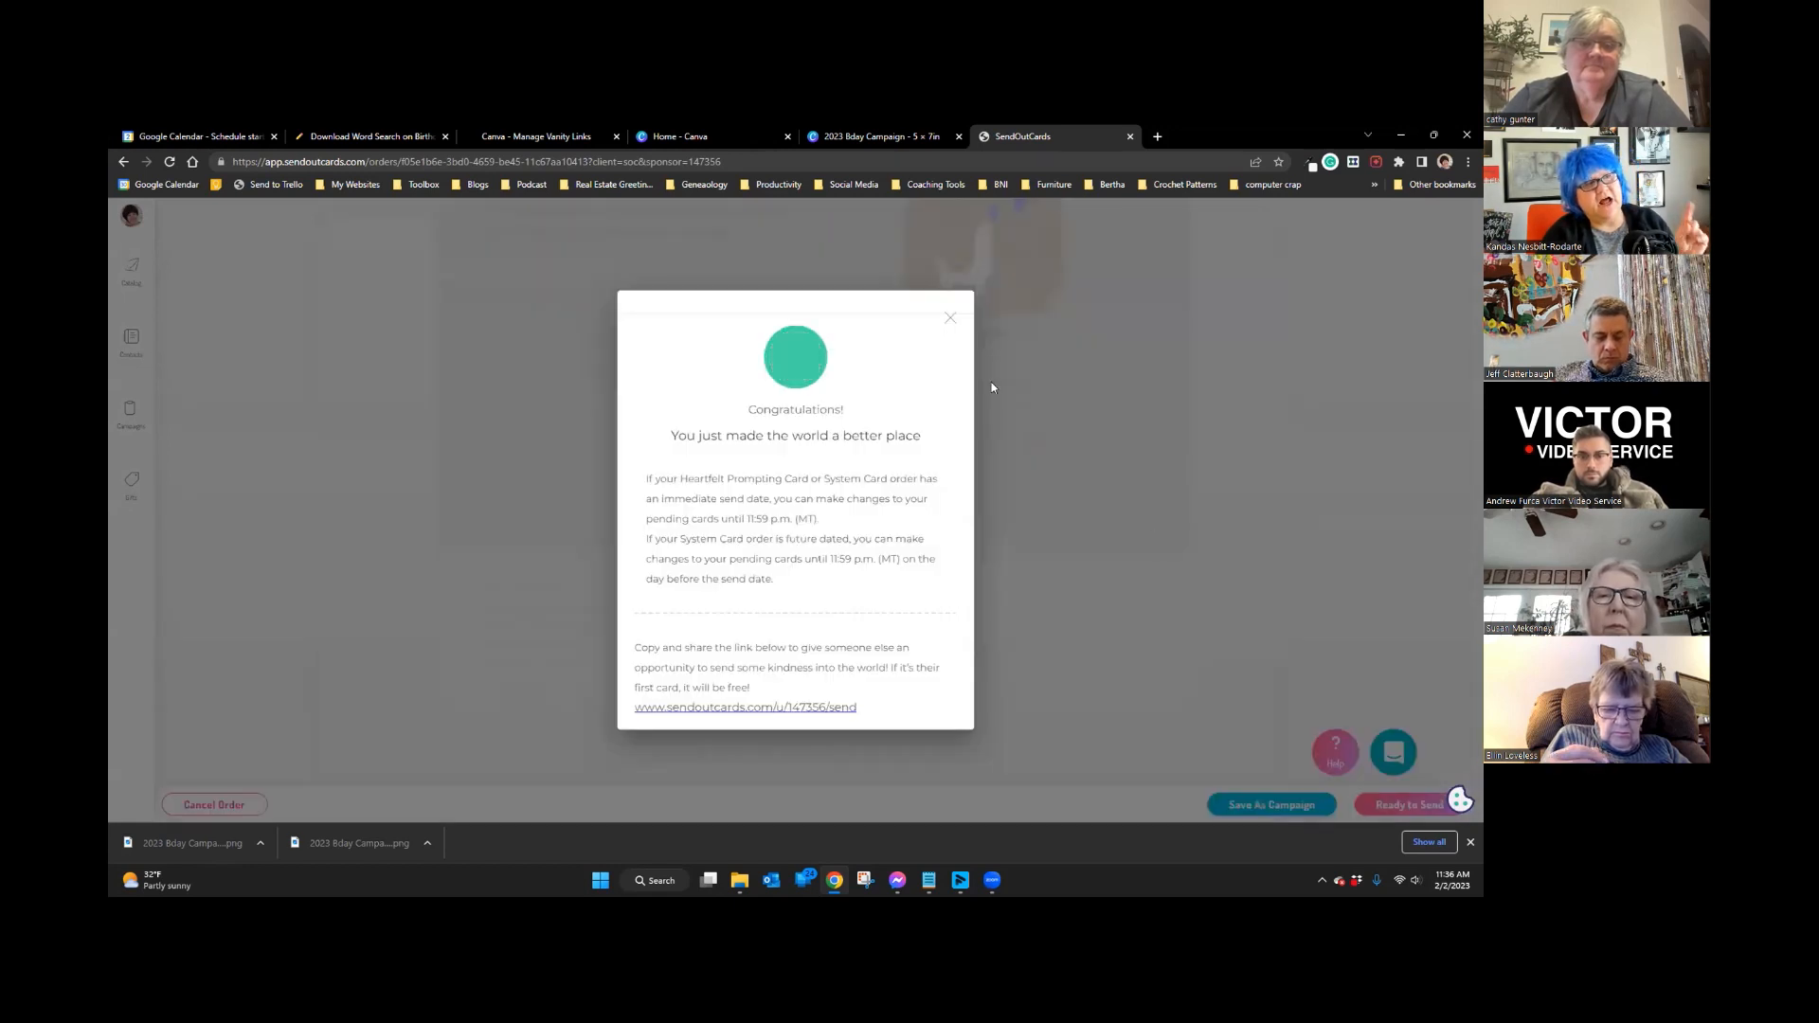
left_click(951, 320)
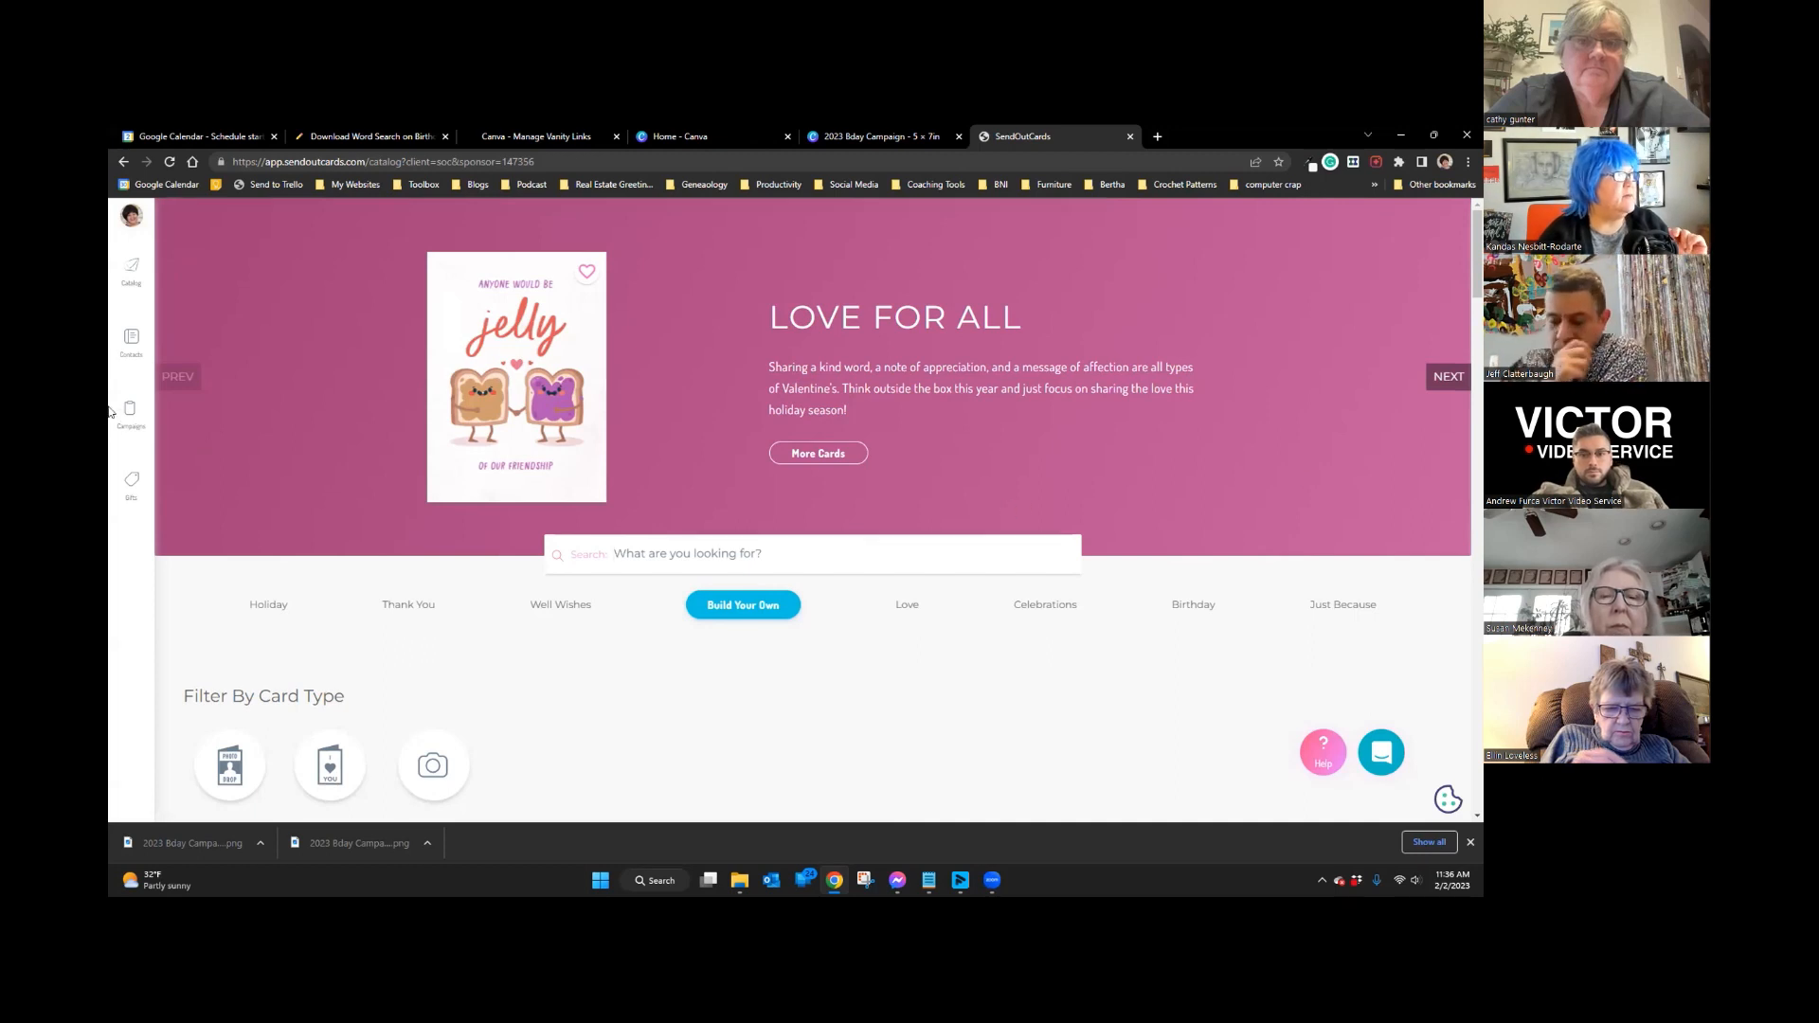
Step: Go to Account Payment Settings and review the wallet's $10.00 Expense Bucket balance
left_click(131, 218)
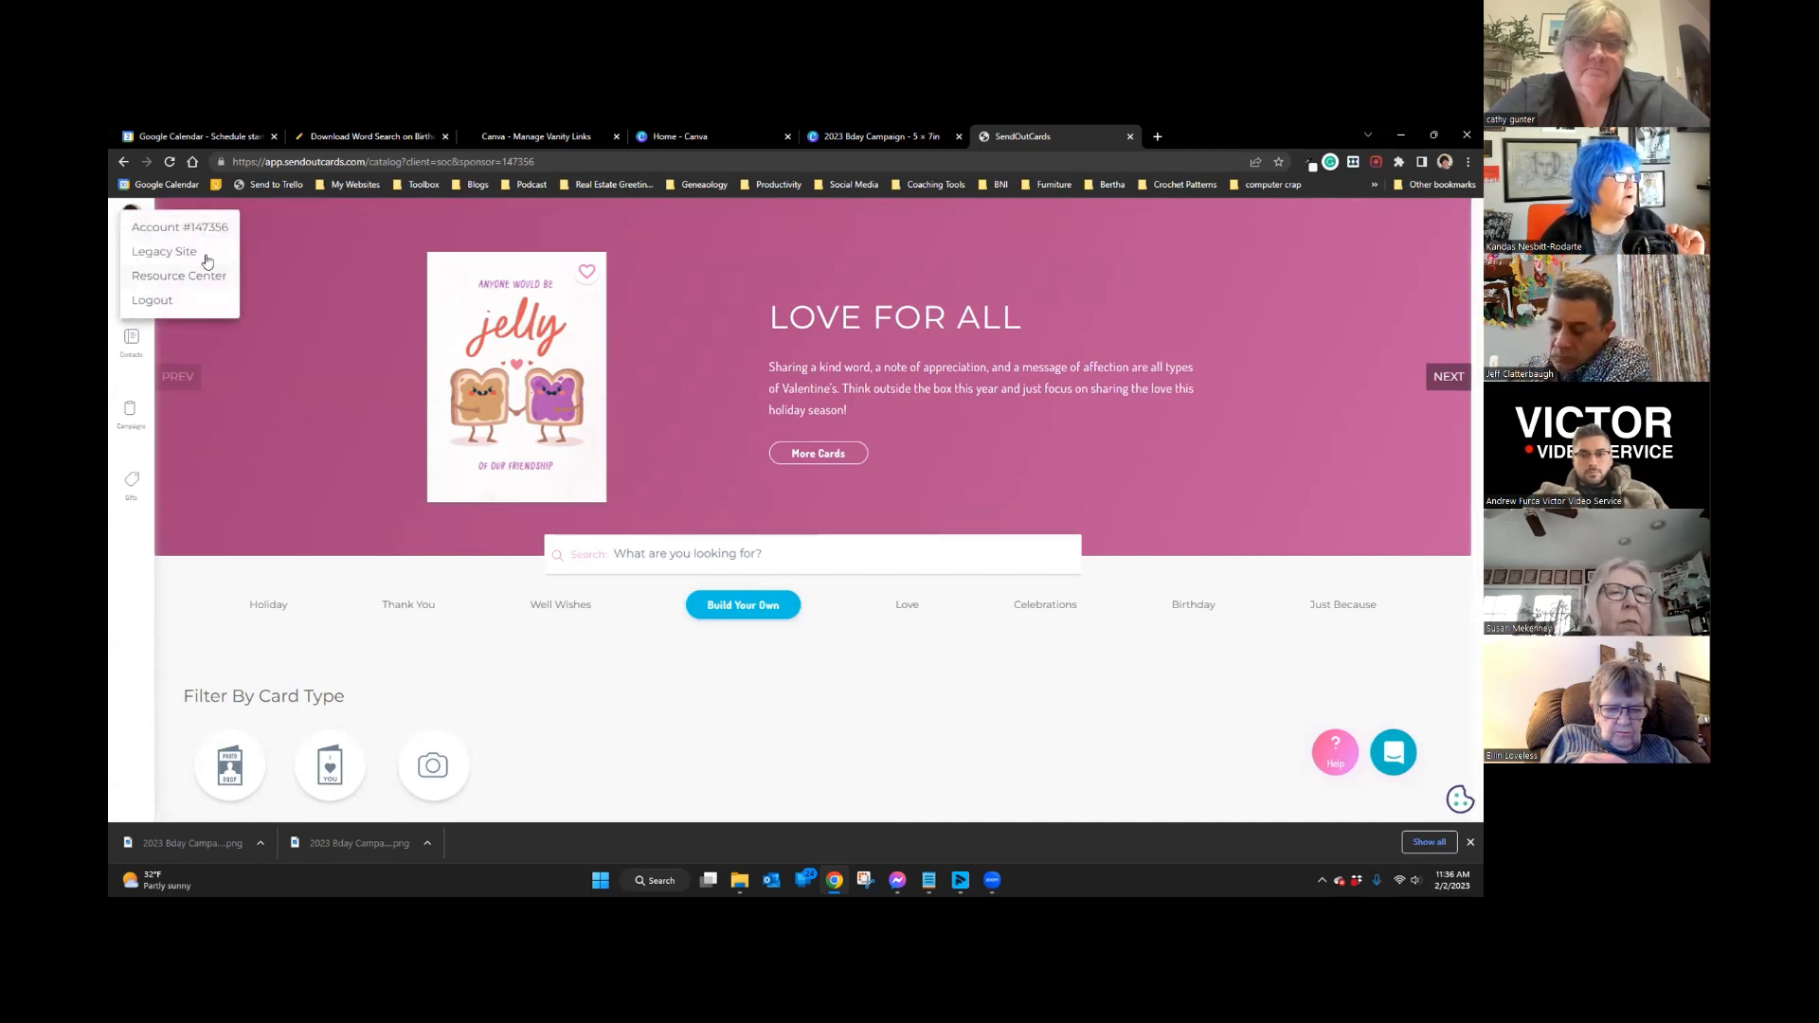
left_click(173, 227)
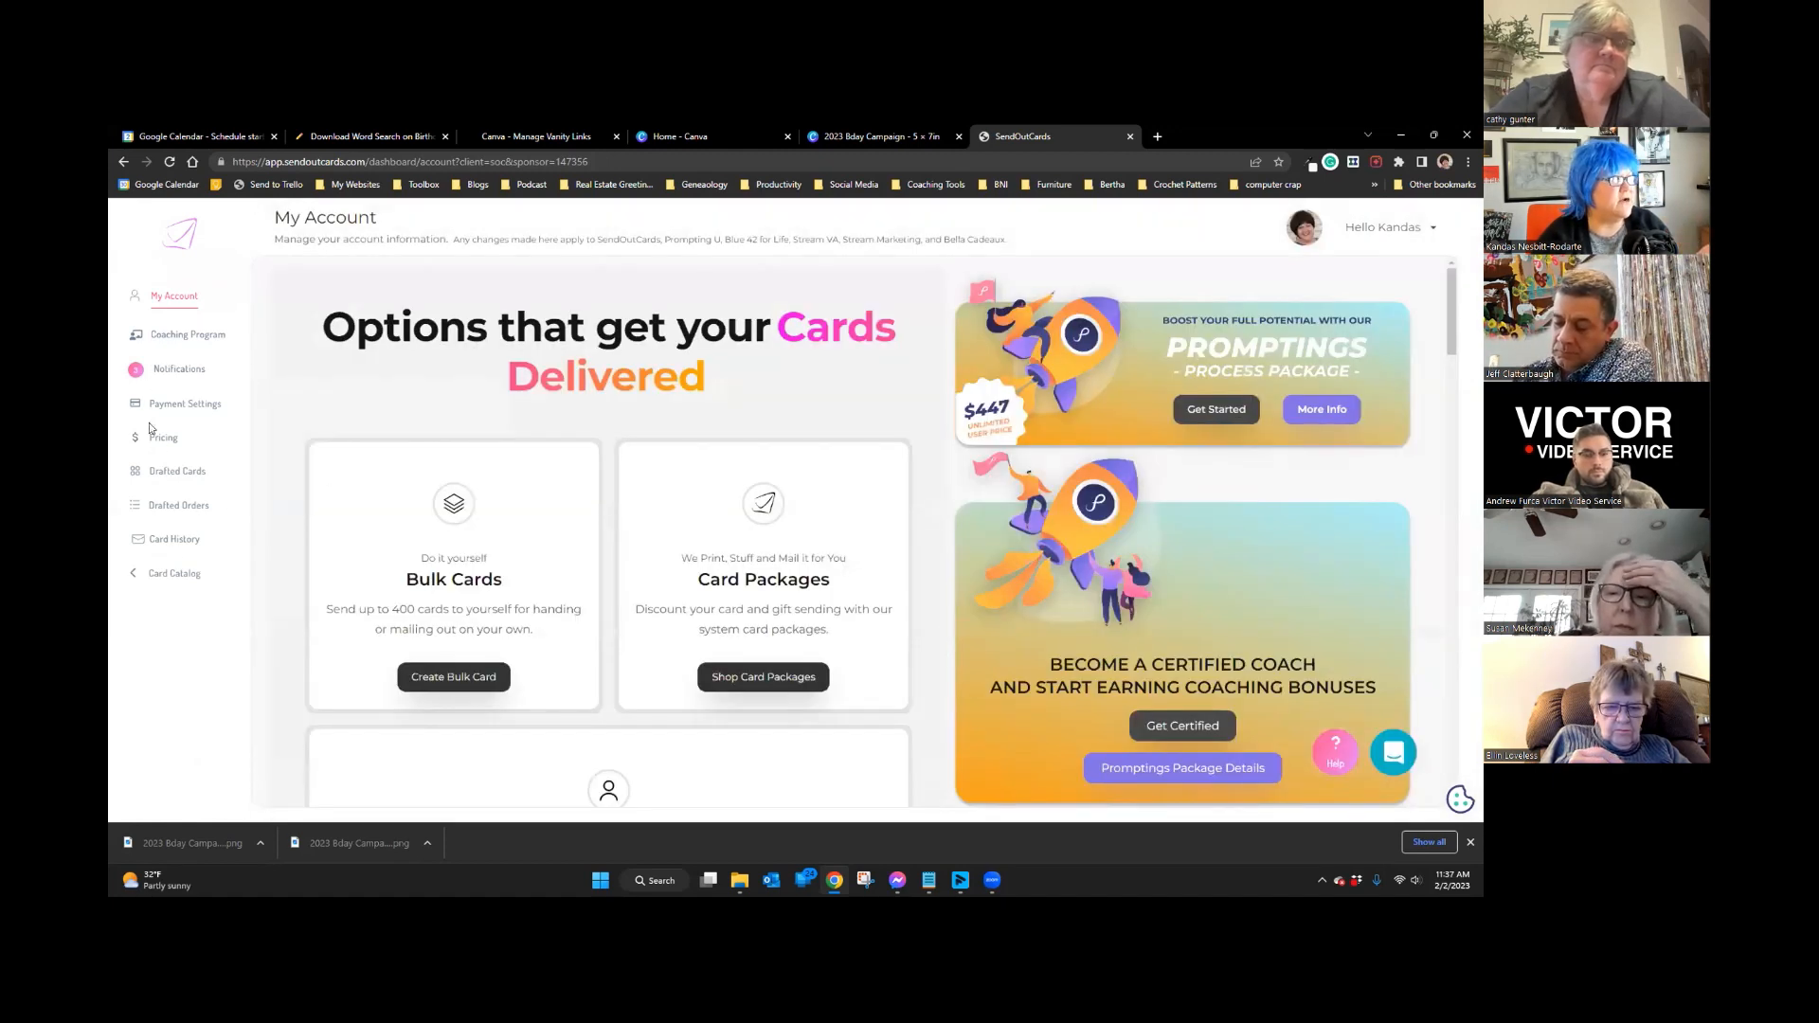
left_click(168, 405)
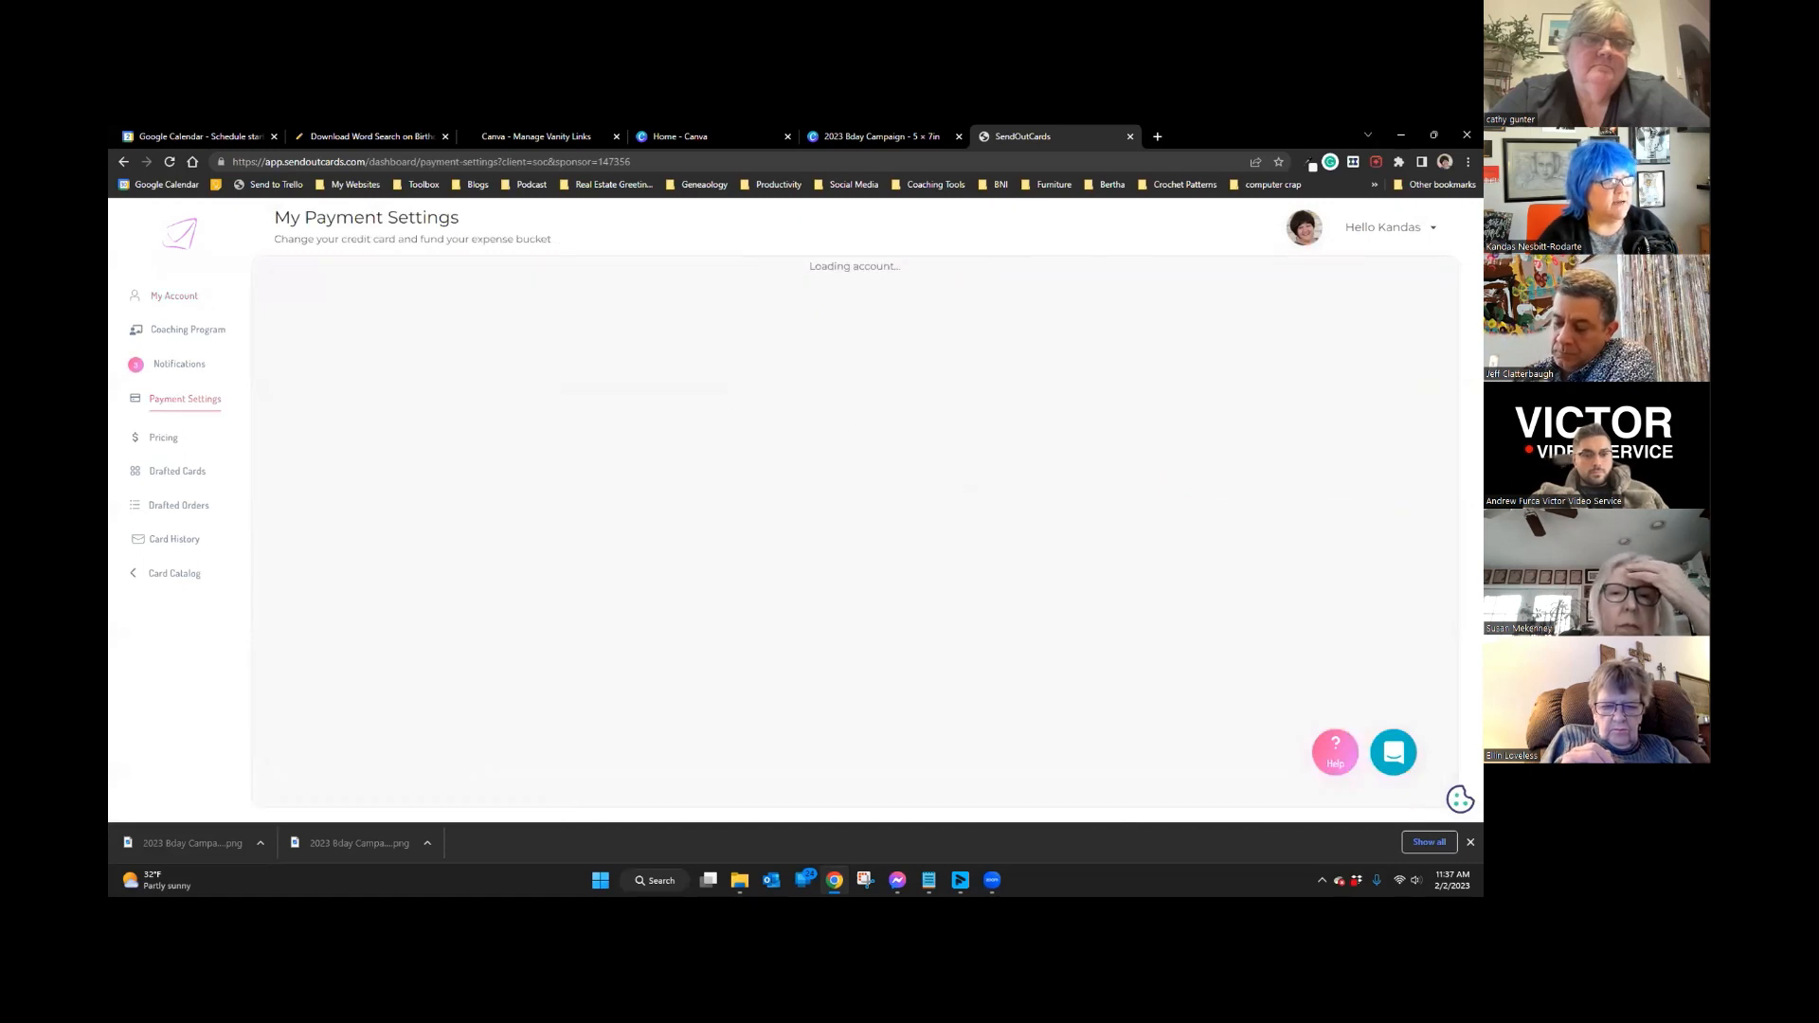
scroll(821, 406, "down", 2)
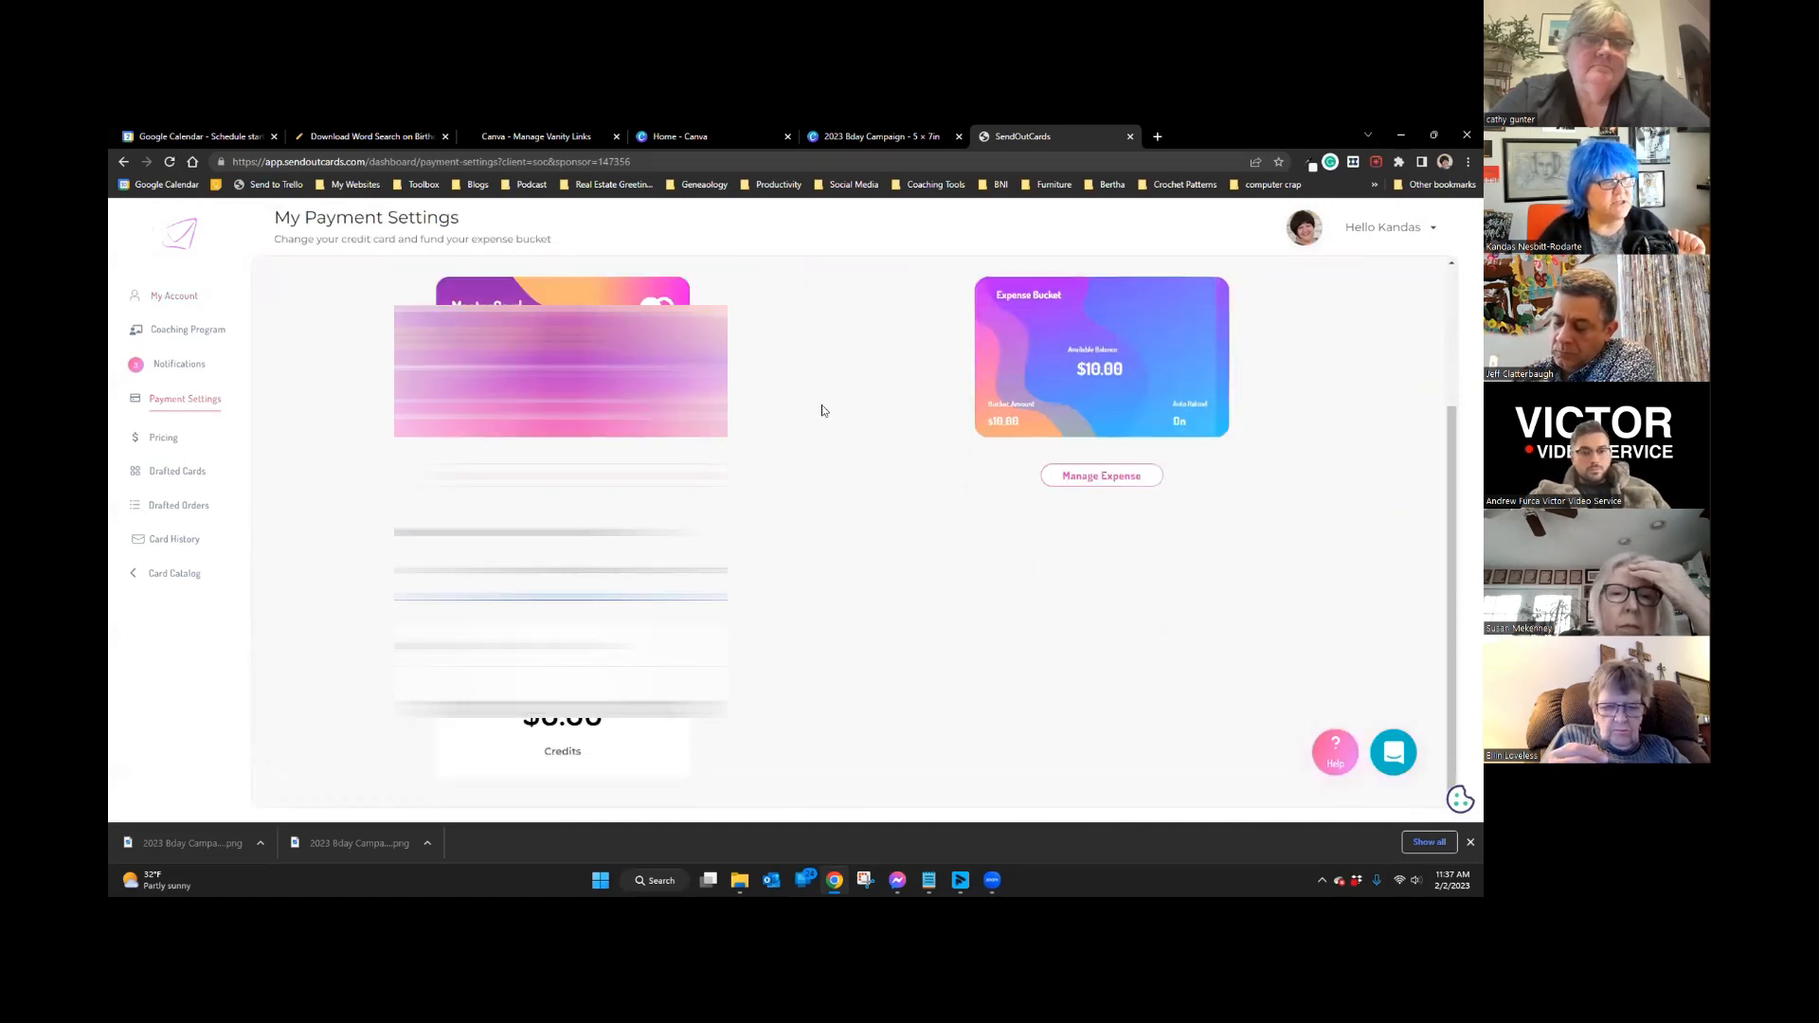
scroll(821, 406, "up", 2)
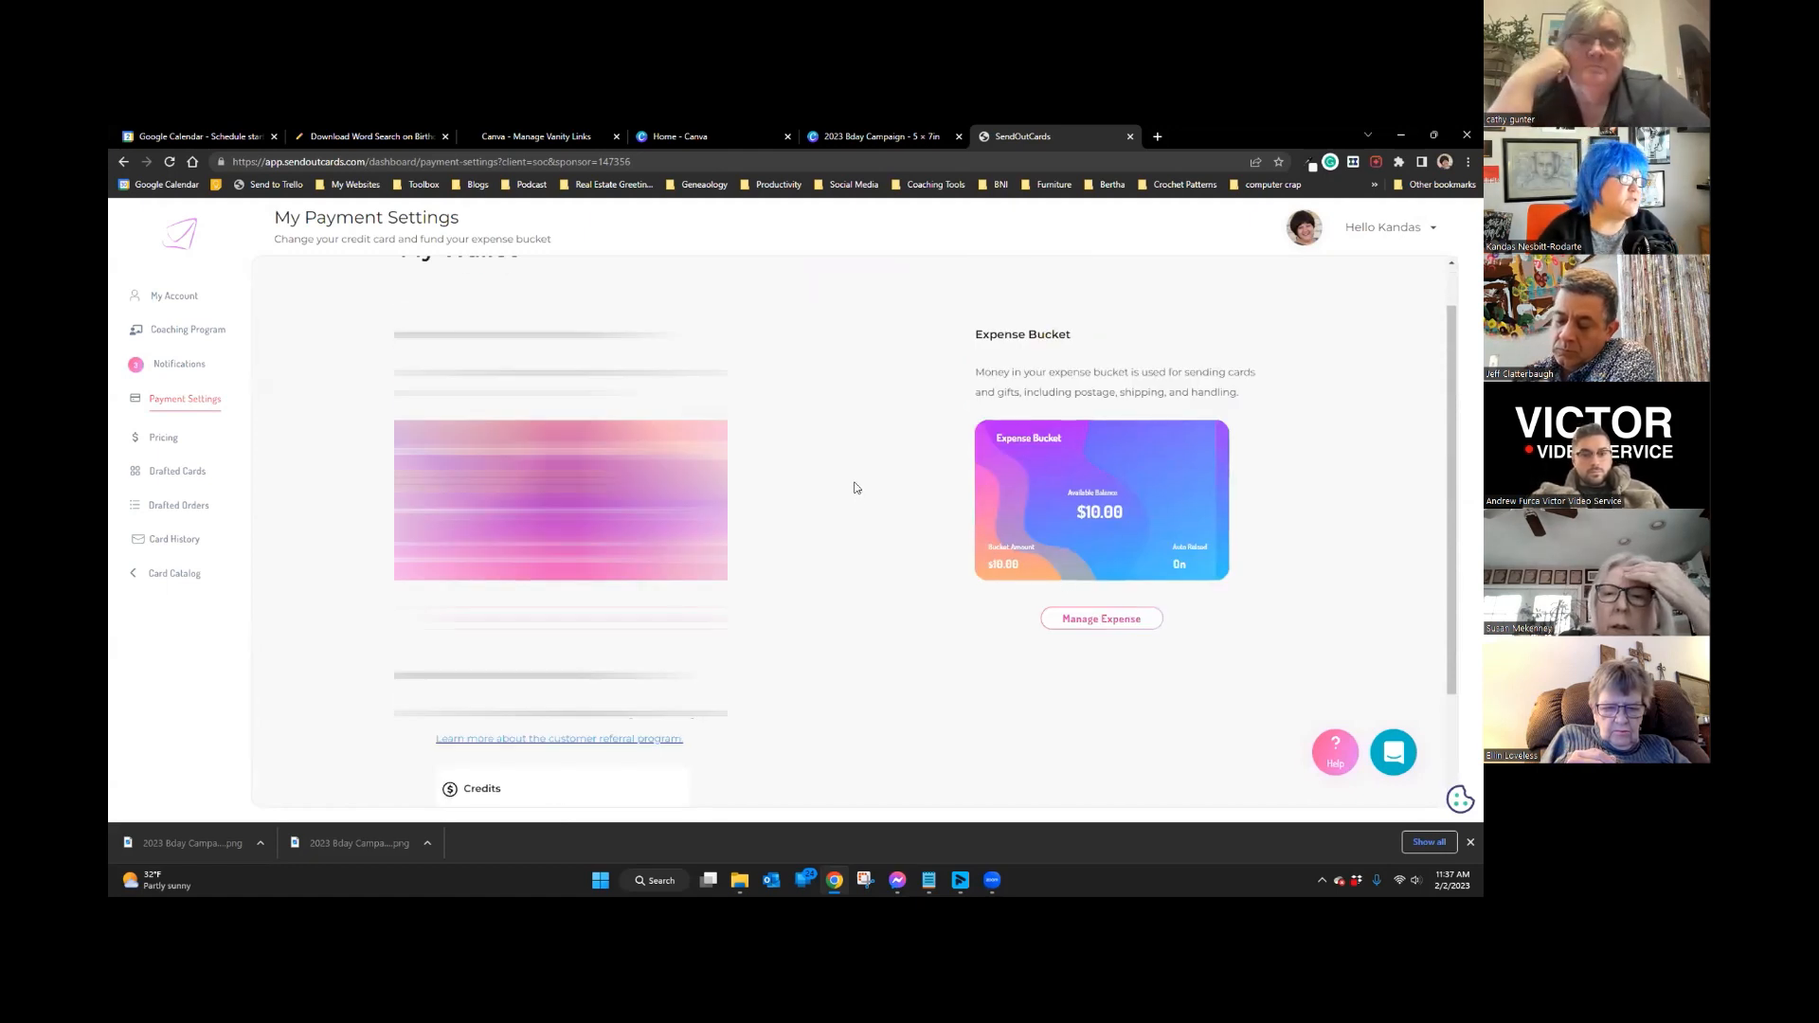
scroll(855, 488, "down", 2)
scroll(854, 488, "up", 2)
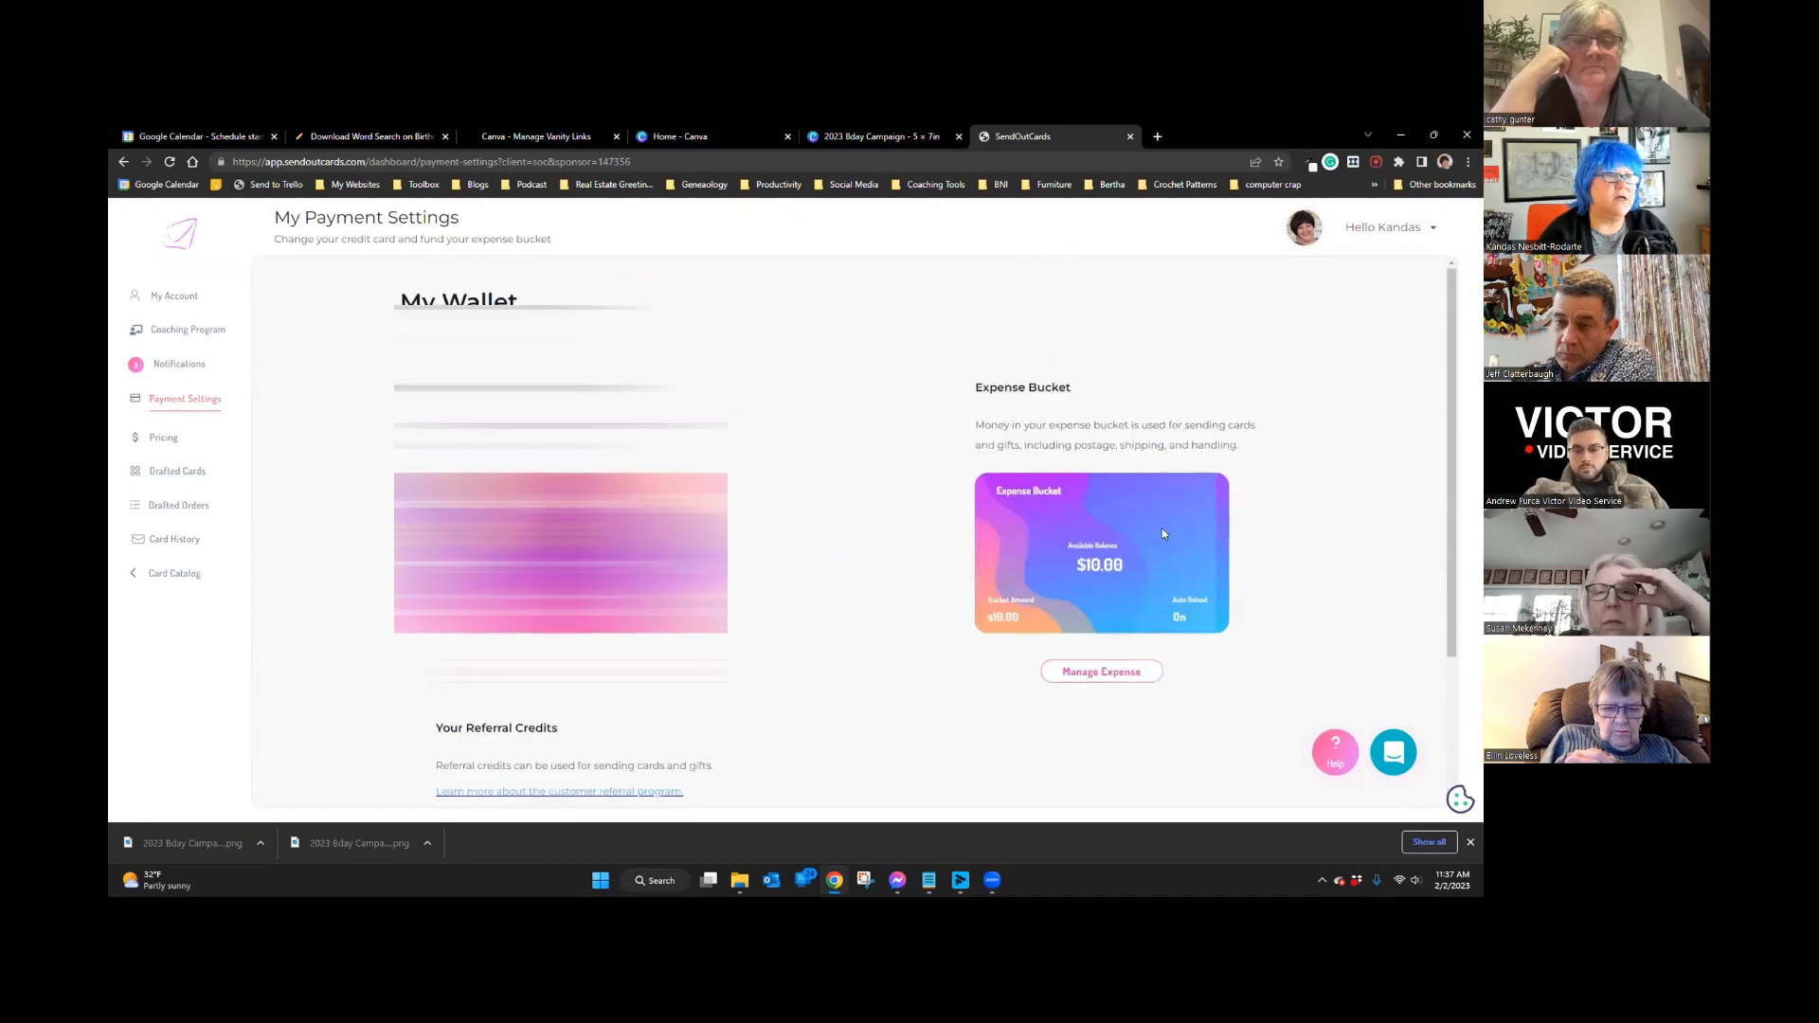